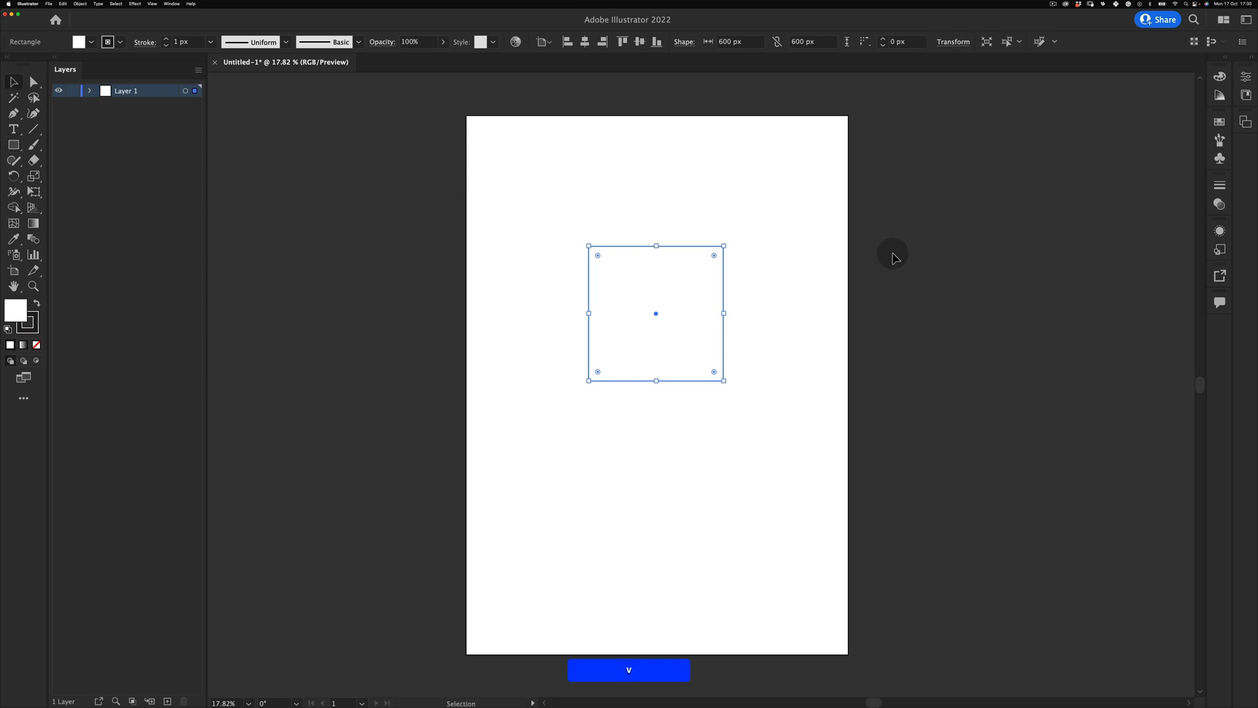
Turn the 600 px square into a borderless cube with 3D Extrude & Bevel (Classic) at a 600 pt extrude depth
click(137, 4)
click(307, 86)
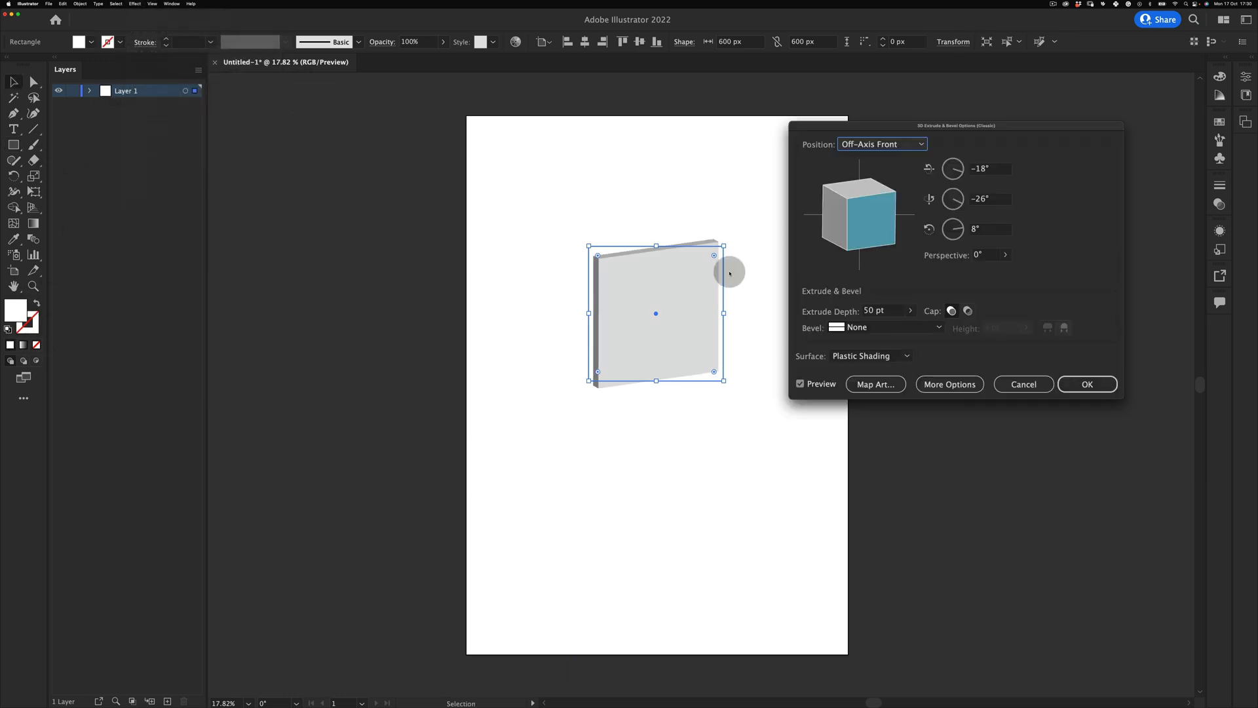
key(Return)
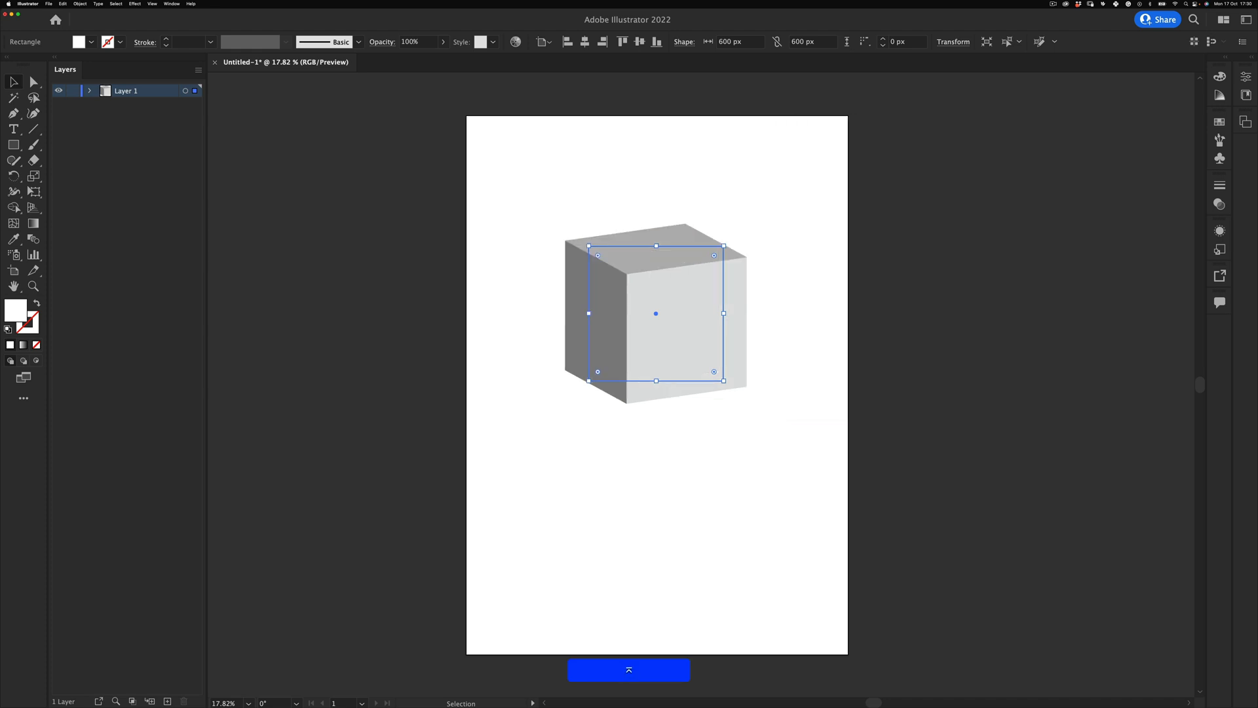
Edit the cube's 3D effect to a custom rotation that tilts its top face forward, and move it to the artboard's upper part
click(1221, 232)
click(1106, 296)
drag(865, 220, 878, 237)
click(1085, 385)
key(v)
drag(650, 349, 608, 291)
Duplicate the cube to below the first one and set the copy's 3D rotation to about -25°, 43°, -31°
drag(643, 269, 689, 393)
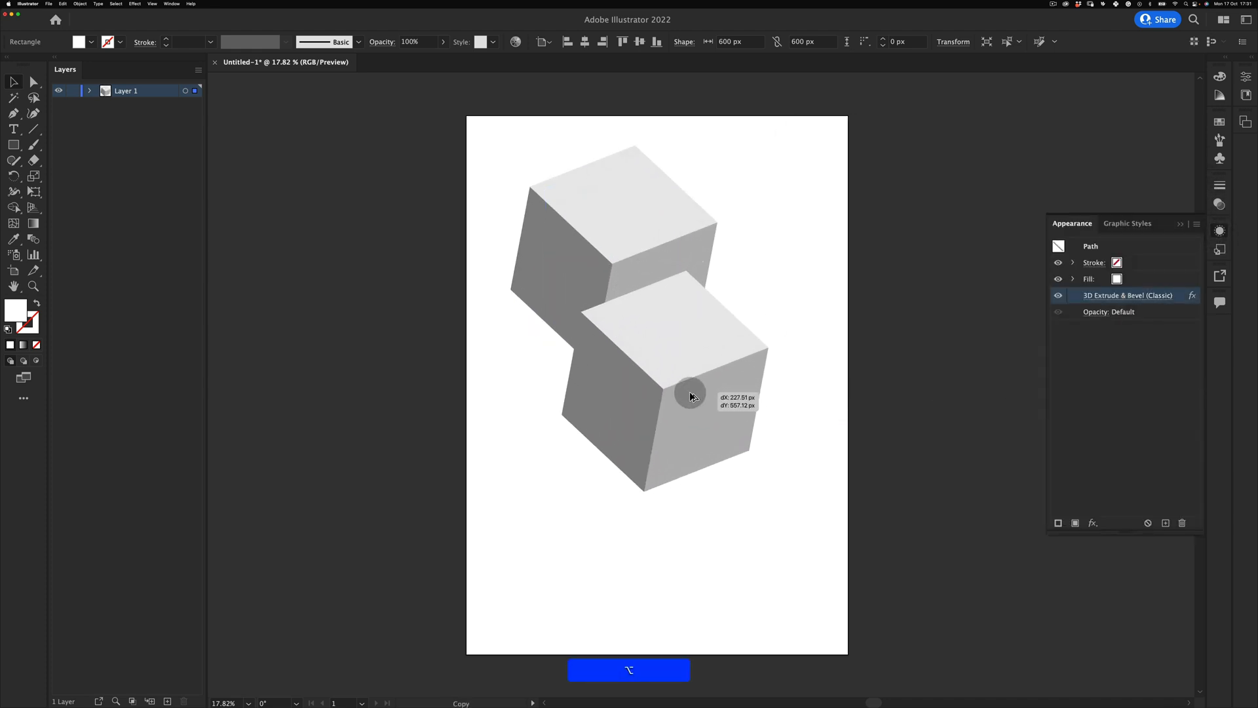
click(1114, 298)
drag(866, 216, 843, 211)
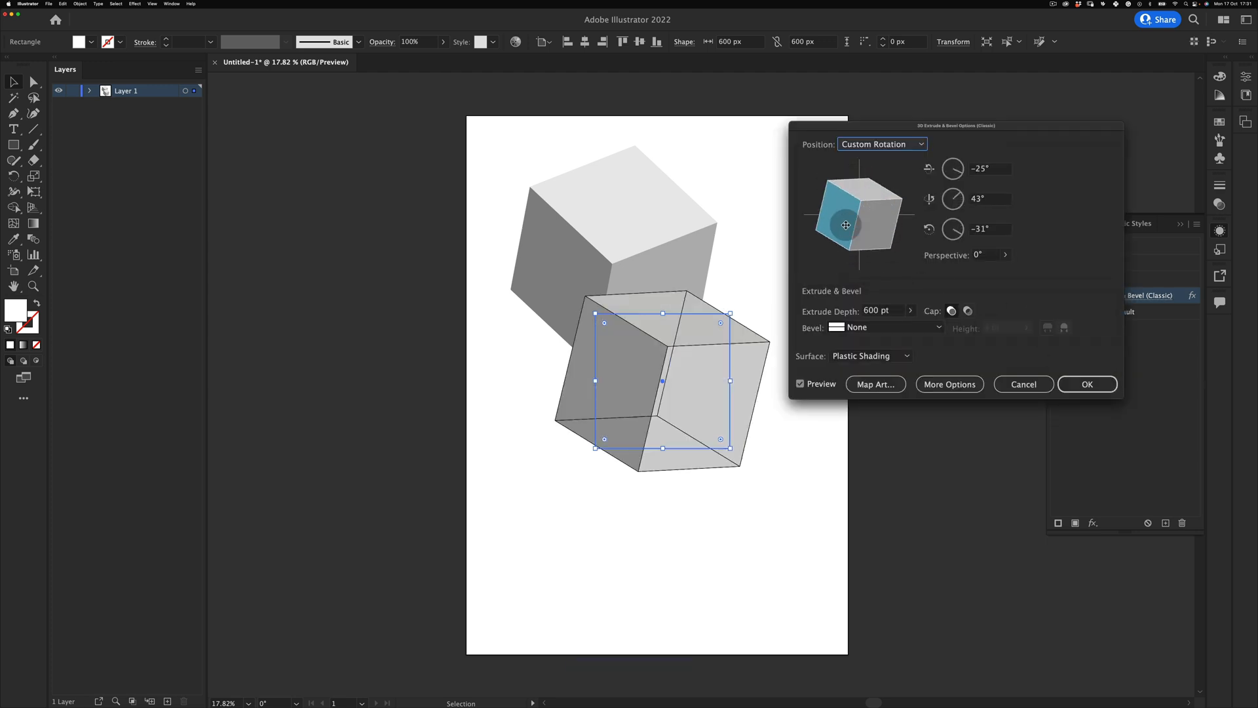
click(1087, 384)
Duplicate the second cube further down the artboard and set this copy's 3D rotation to about -15°, -27°, -39°
drag(678, 405, 631, 523)
click(1118, 296)
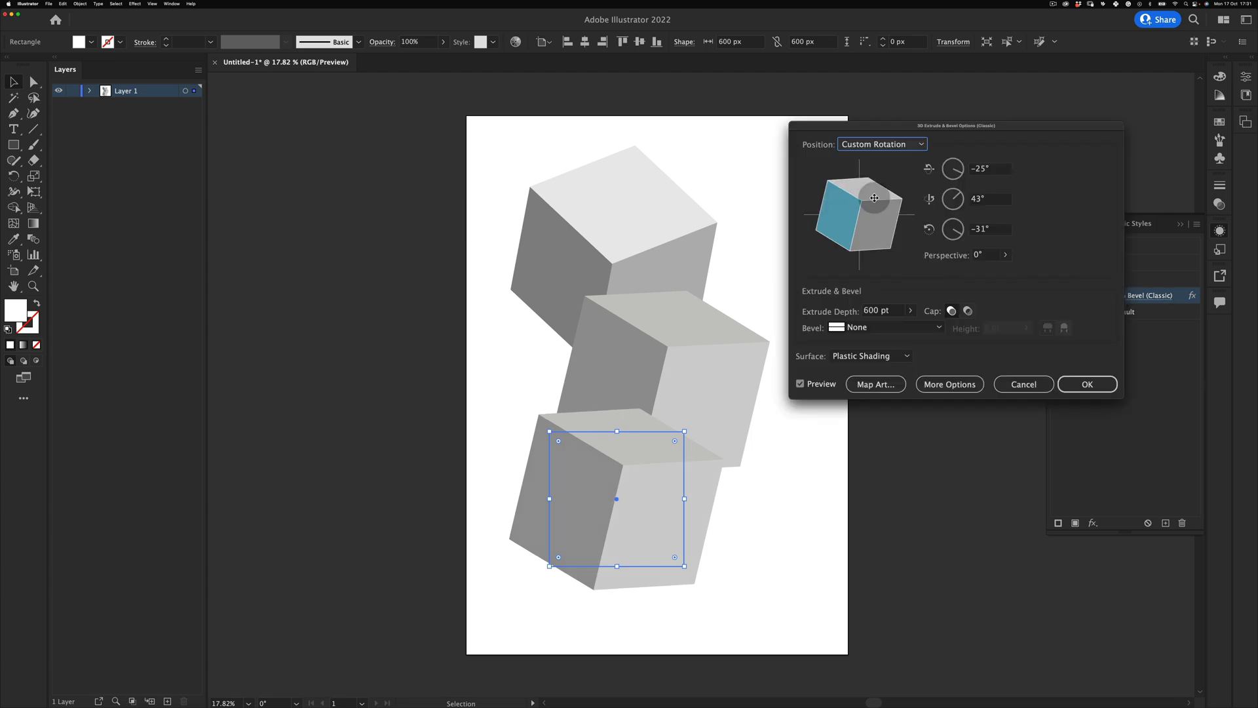
drag(871, 196, 859, 236)
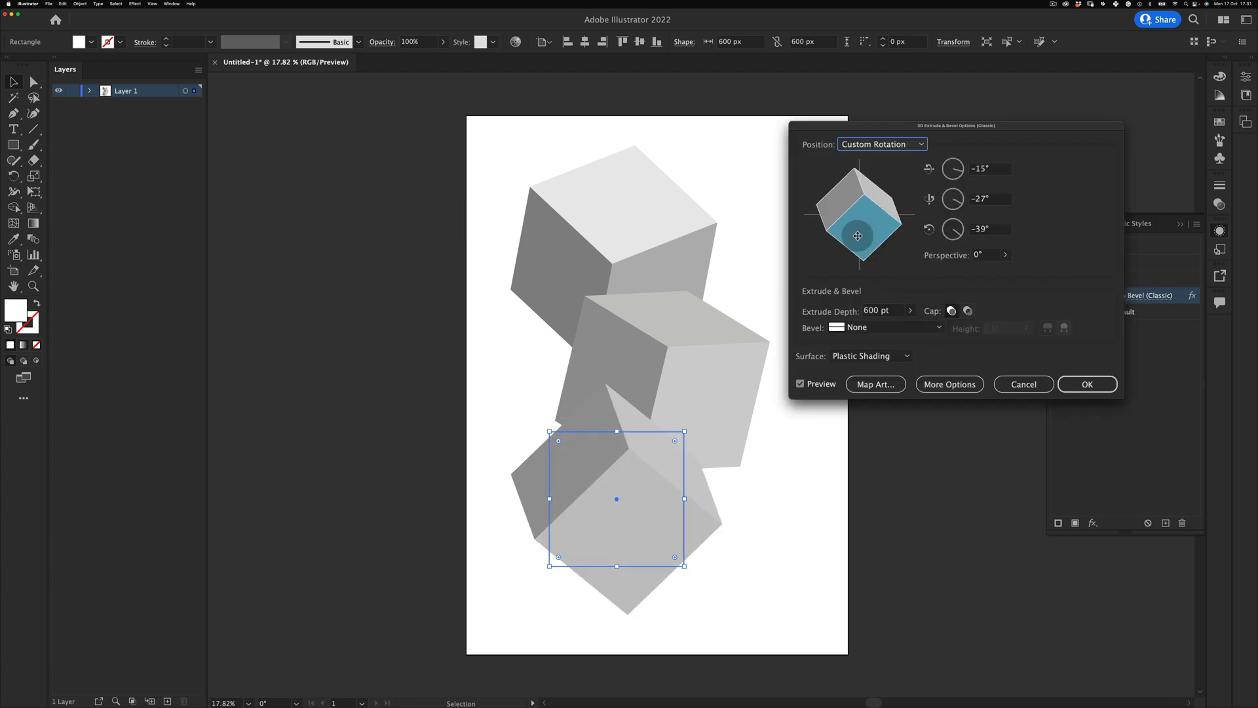
click(1087, 388)
Shift the middle cube slightly to the right and expand the appearance of all three cubes into editable shapes
click(743, 461)
drag(727, 345, 769, 354)
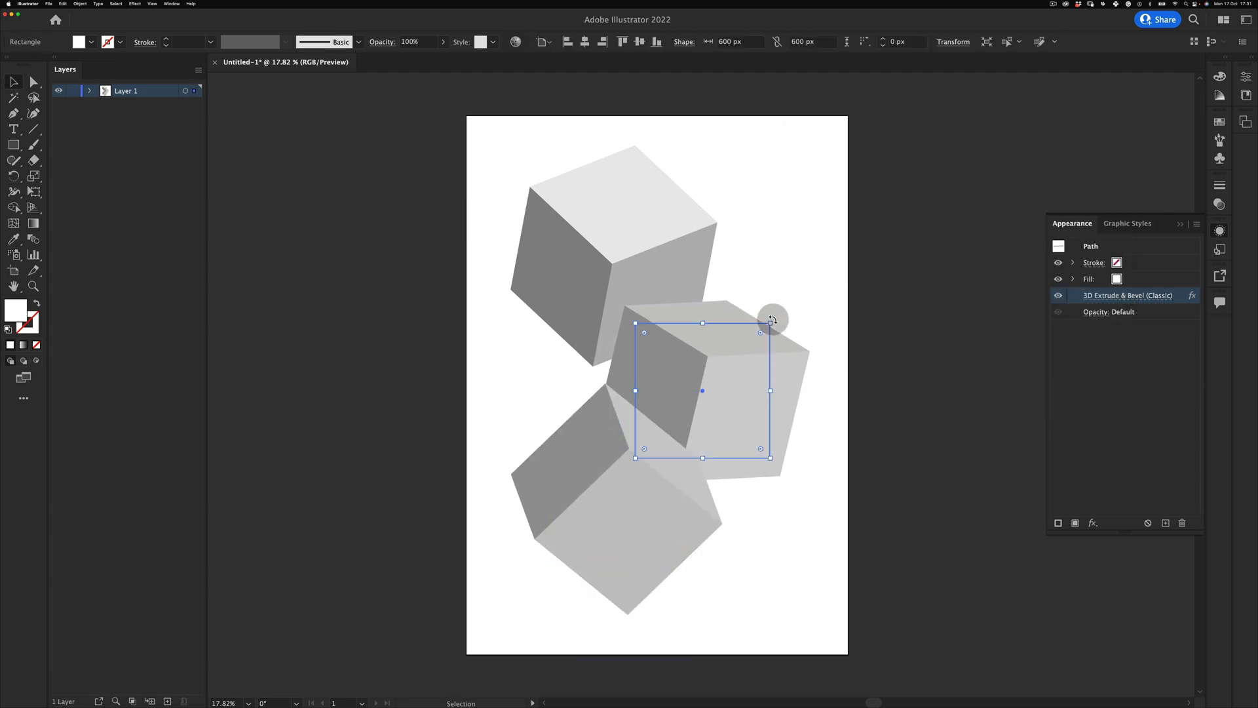
key(super+a)
click(80, 4)
click(98, 93)
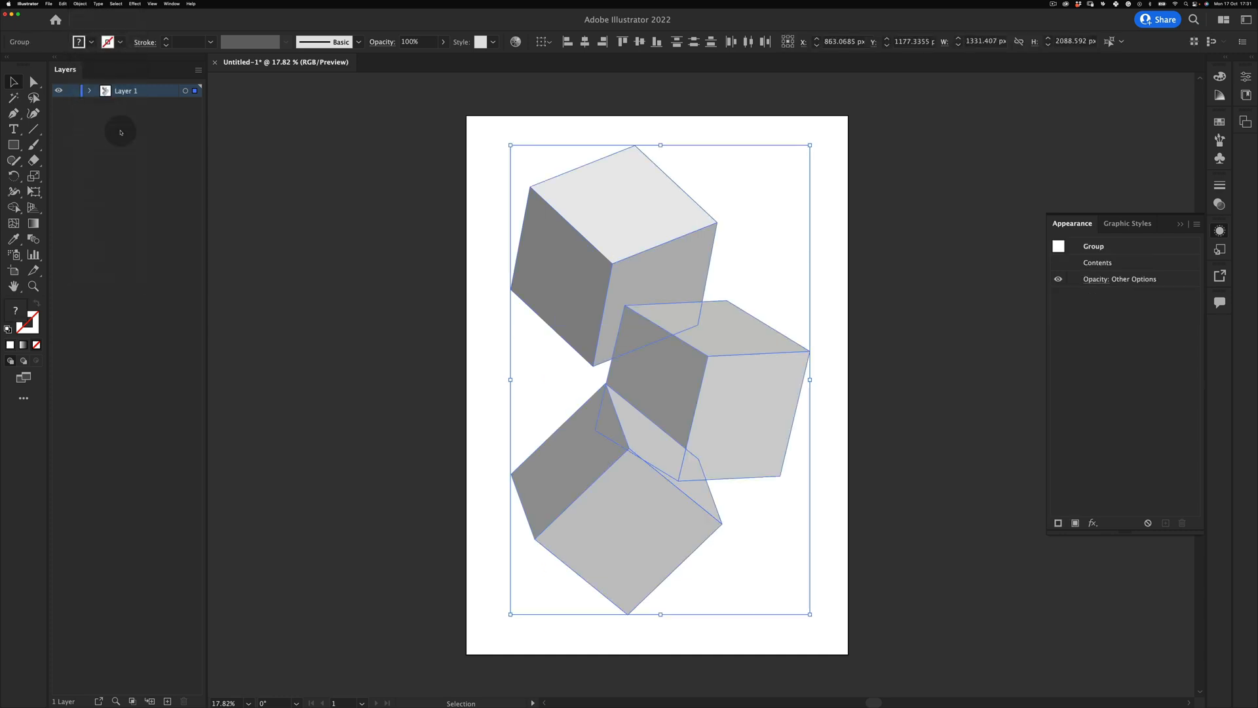
Ungroup each of the three expanded cubes once
click(880, 204)
right_click(633, 248)
click(633, 248)
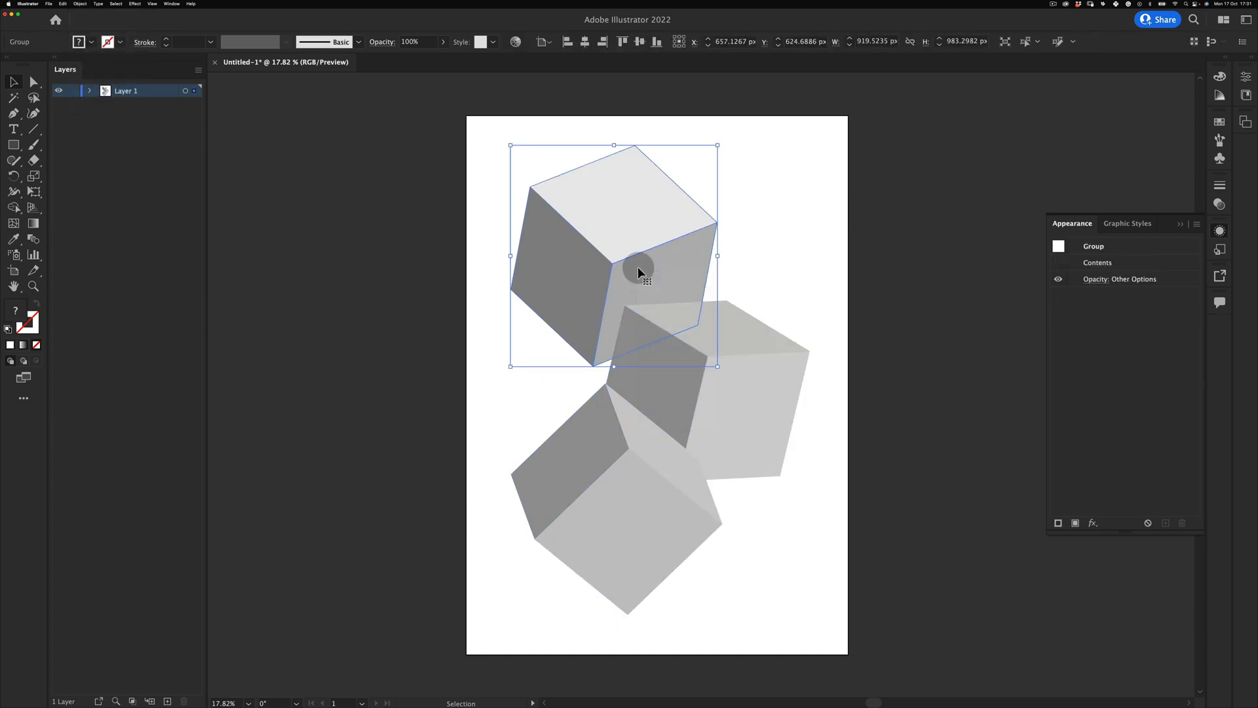
right_click(638, 264)
click(654, 357)
right_click(729, 360)
click(734, 434)
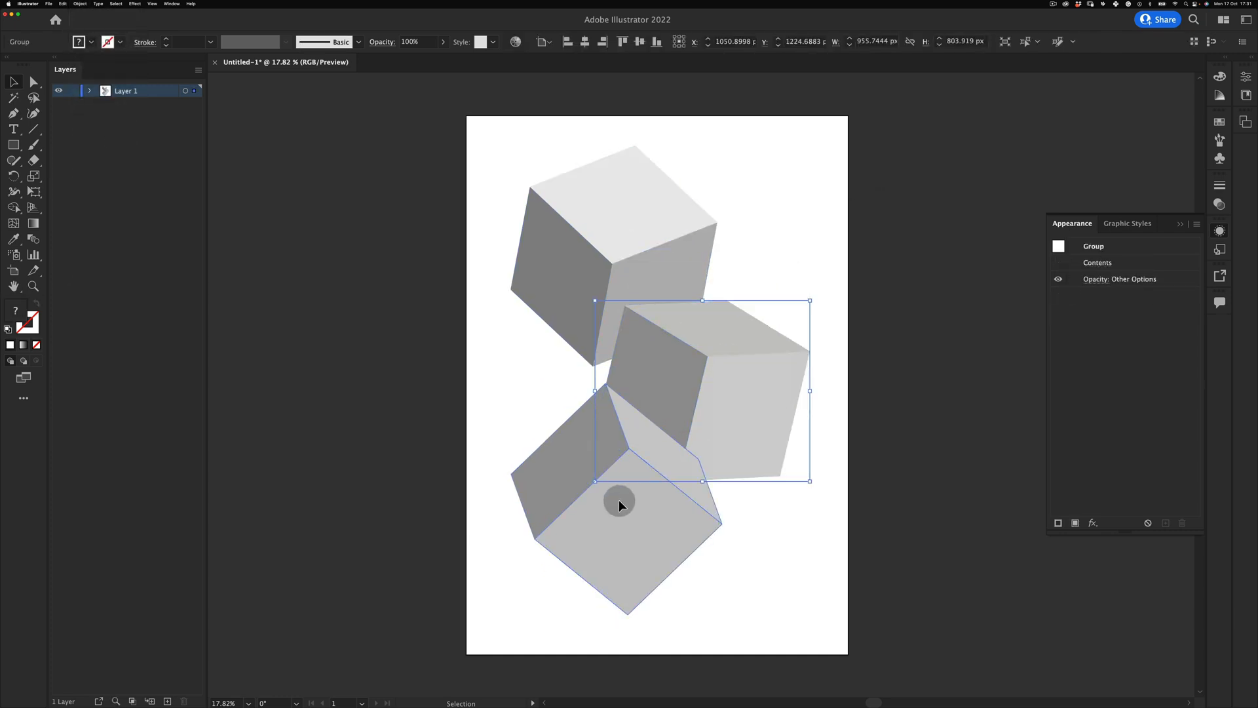
right_click(611, 498)
click(622, 588)
click(452, 568)
Ungroup the middle, top and bottom cubes a second time so their faces can be selected individually
click(1181, 224)
mouse_move(753, 369)
mouse_down()
mouse_move(725, 345)
mouse_move(733, 364)
mouse_up()
click(725, 387)
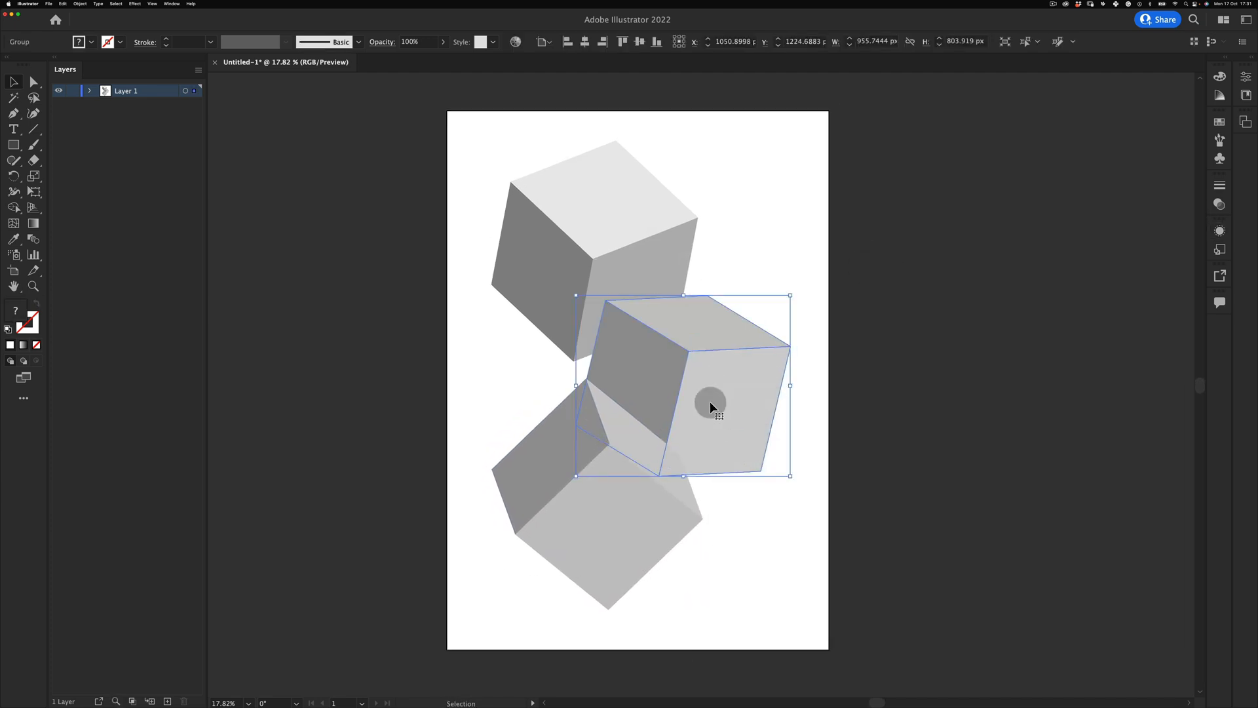
right_click(710, 402)
click(734, 492)
click(579, 208)
right_click(582, 211)
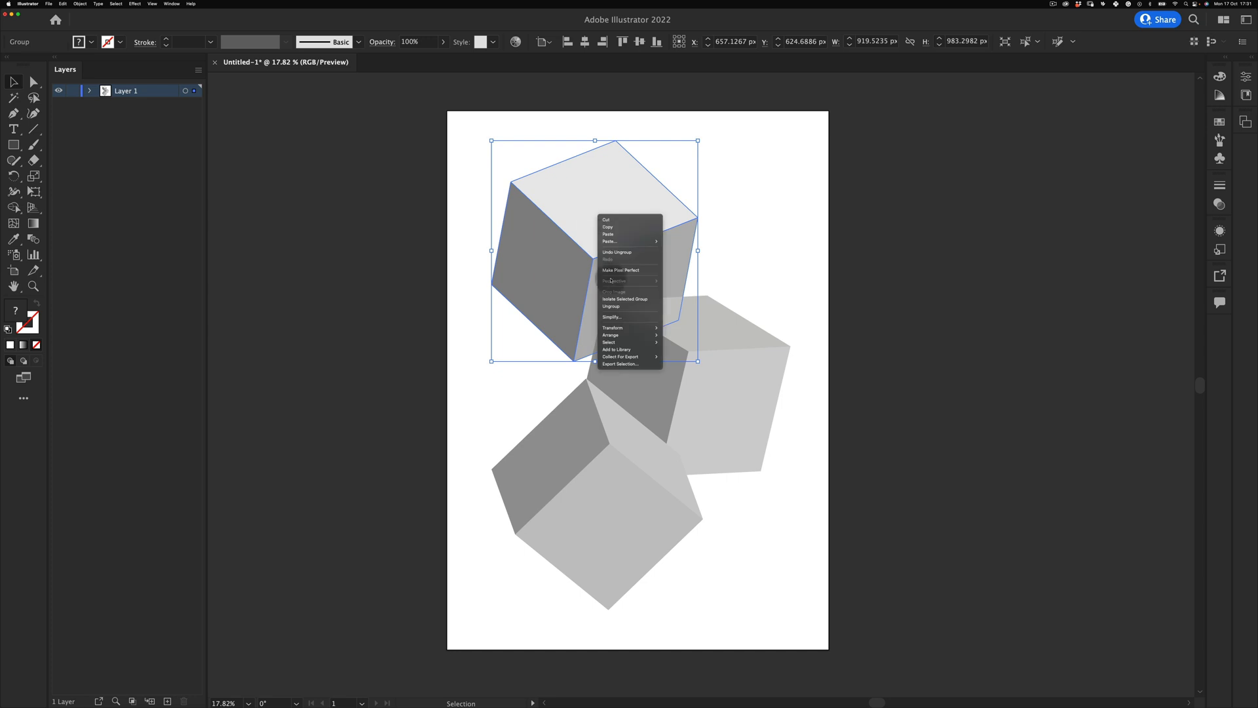
click(597, 302)
click(509, 459)
right_click(510, 459)
click(528, 549)
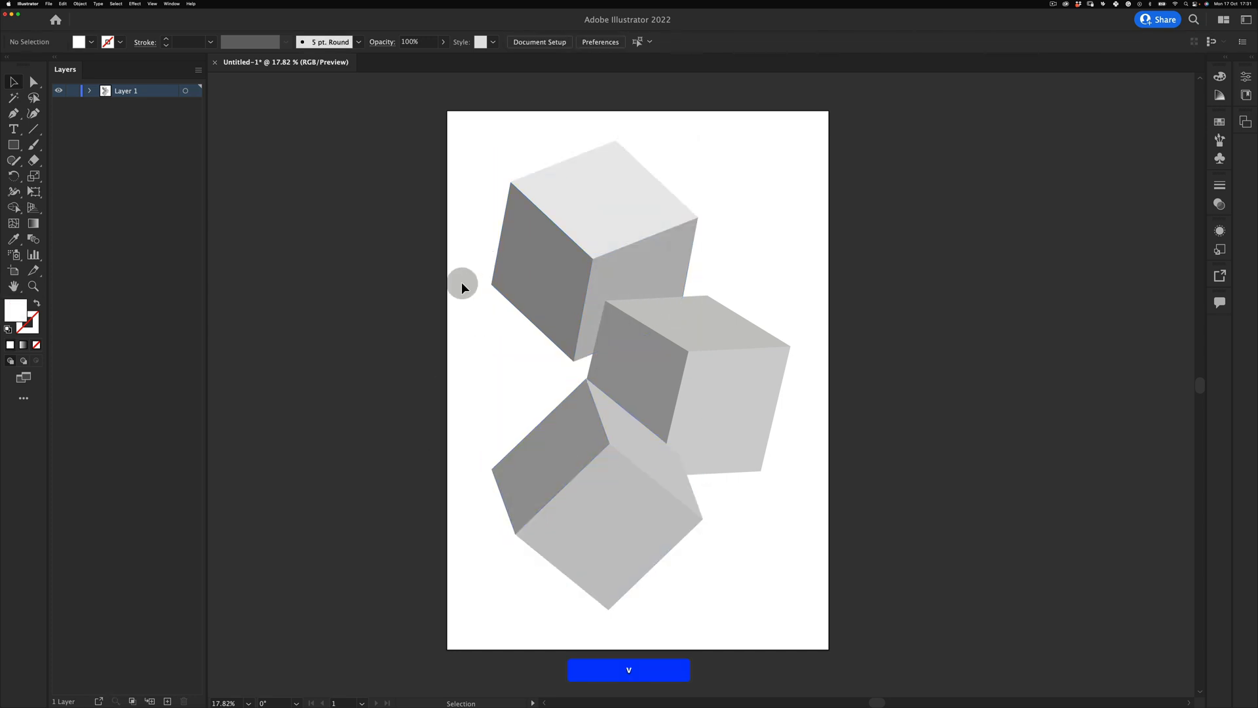
Select the top cube's left face and show the complete Impressionism swatch library beside the artboard
click(525, 282)
click(172, 3)
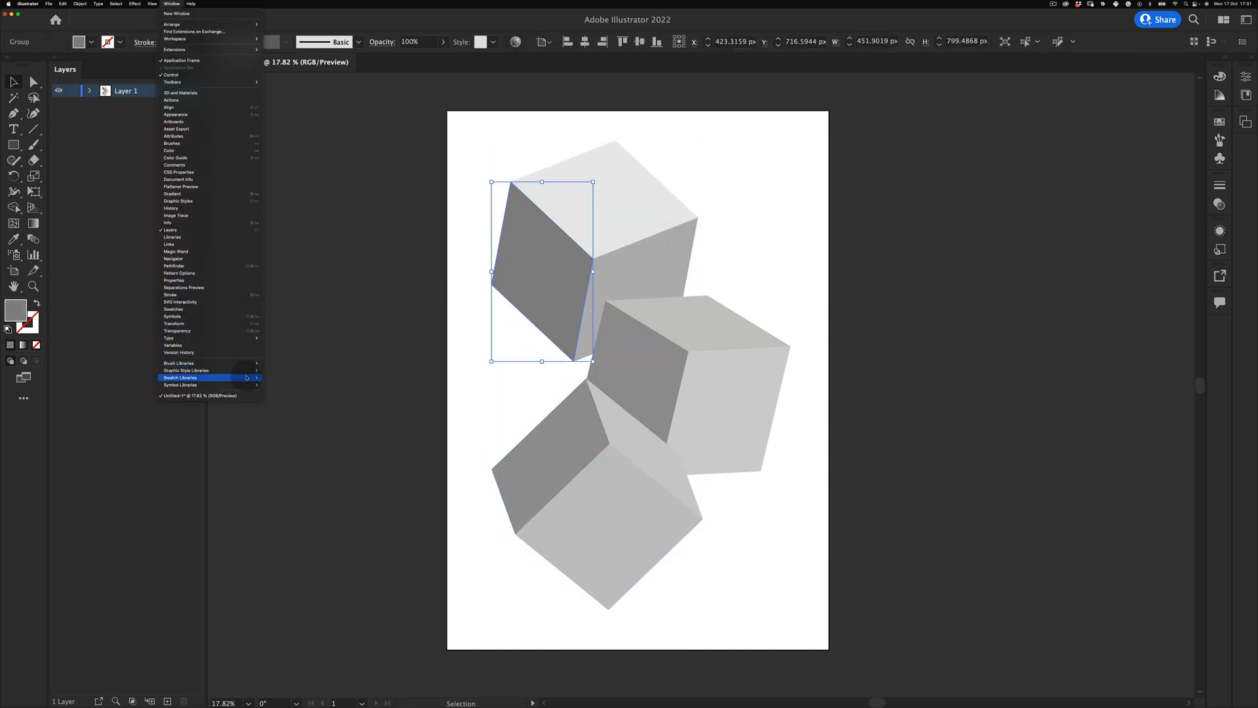
mouse_move(246, 378)
click(341, 390)
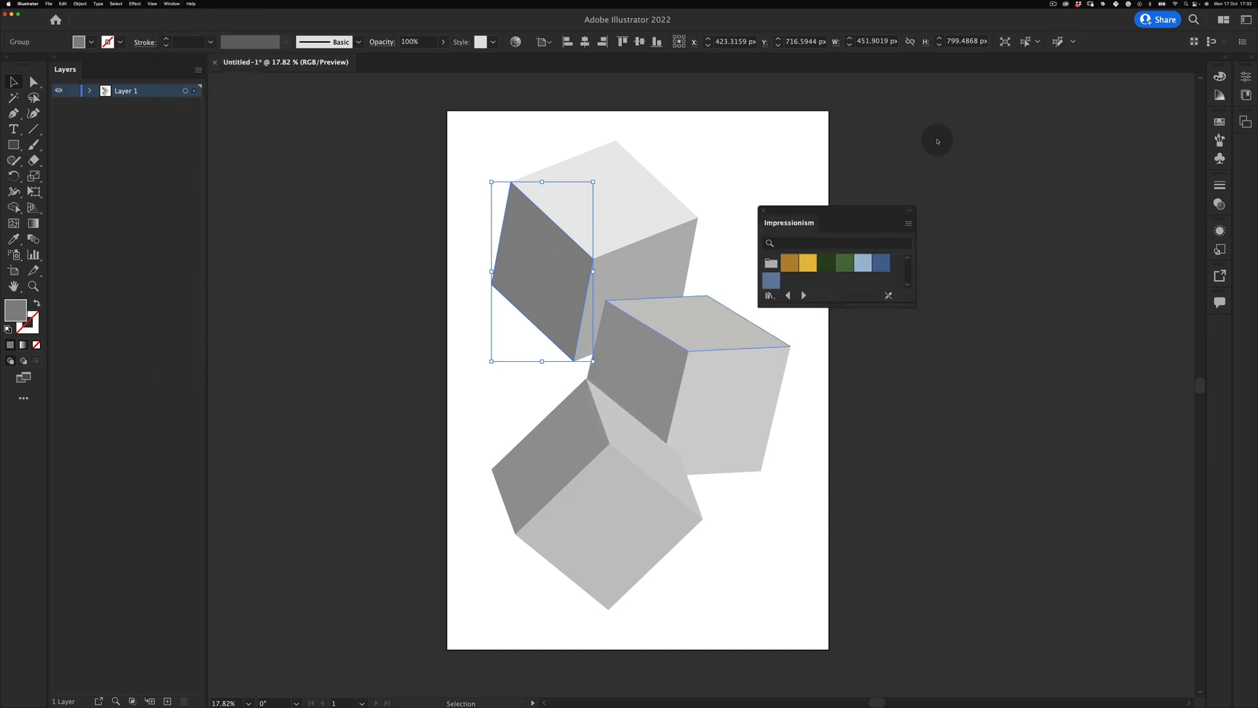
drag(842, 210, 936, 117)
drag(1009, 213, 1070, 528)
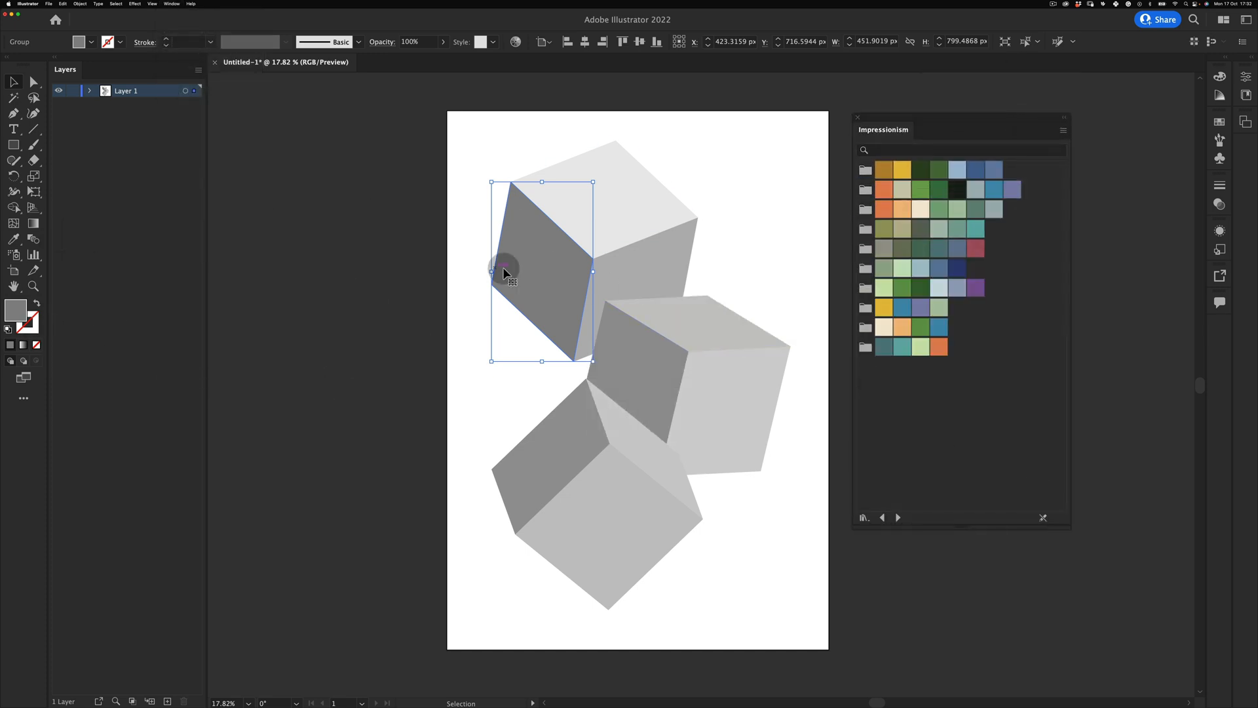
Apply a freeform points gradient to the top cube's left face, keeping the gradient settings beside the artboard
key(super+a)
click(492, 283)
drag(653, 374, 704, 452)
click(475, 245)
click(505, 244)
click(24, 344)
click(201, 76)
drag(243, 58, 372, 133)
Color the left face's four gradient stops yellow, dark red, navy and pale green from the Impressionism swatches
click(517, 200)
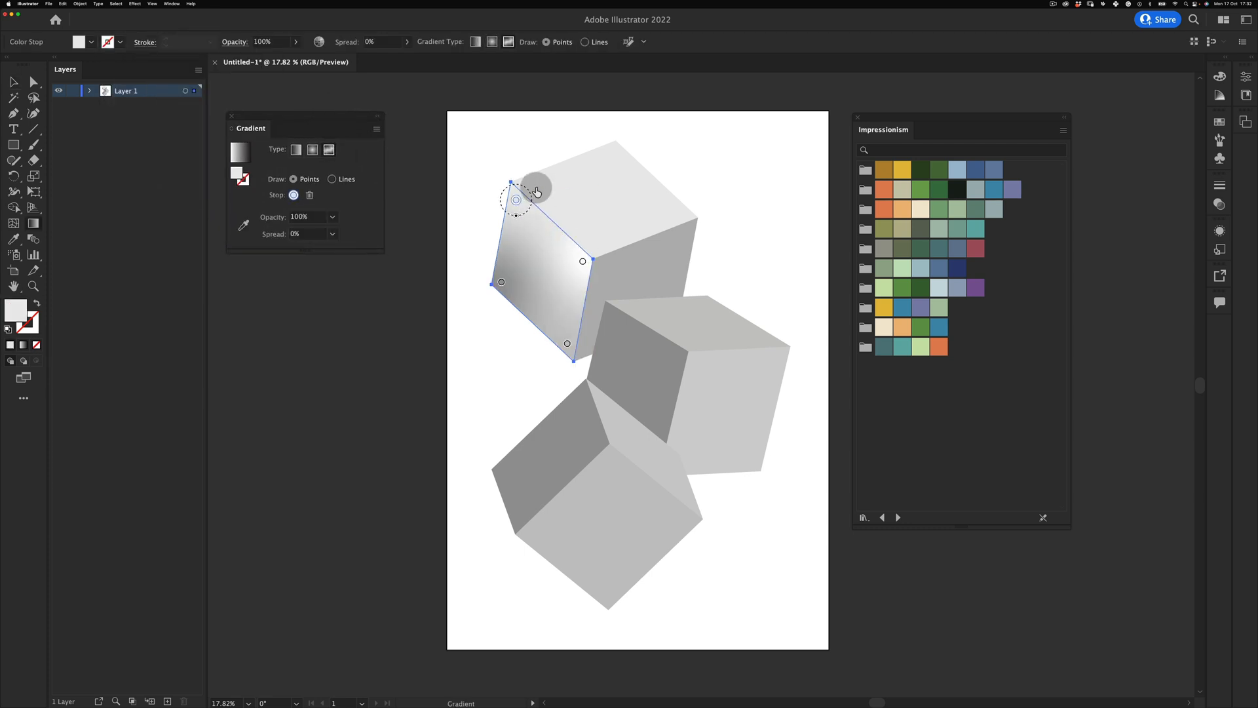
click(902, 170)
click(976, 248)
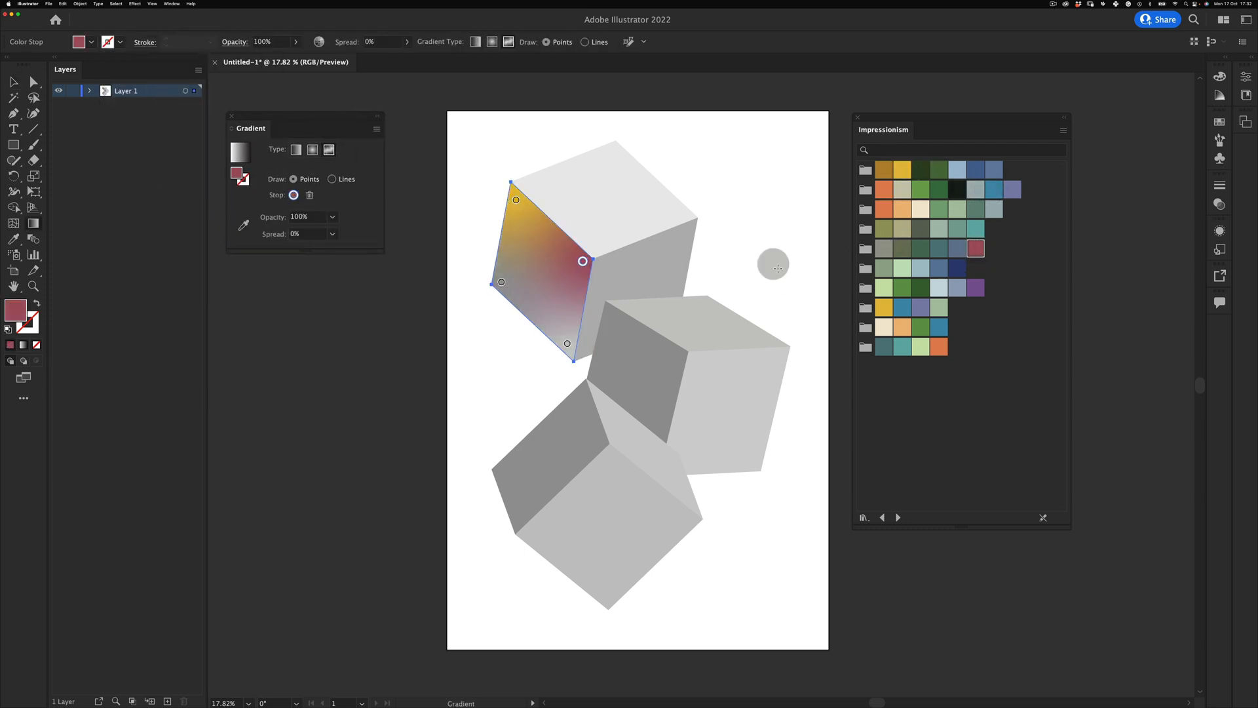
click(567, 344)
click(957, 268)
click(901, 267)
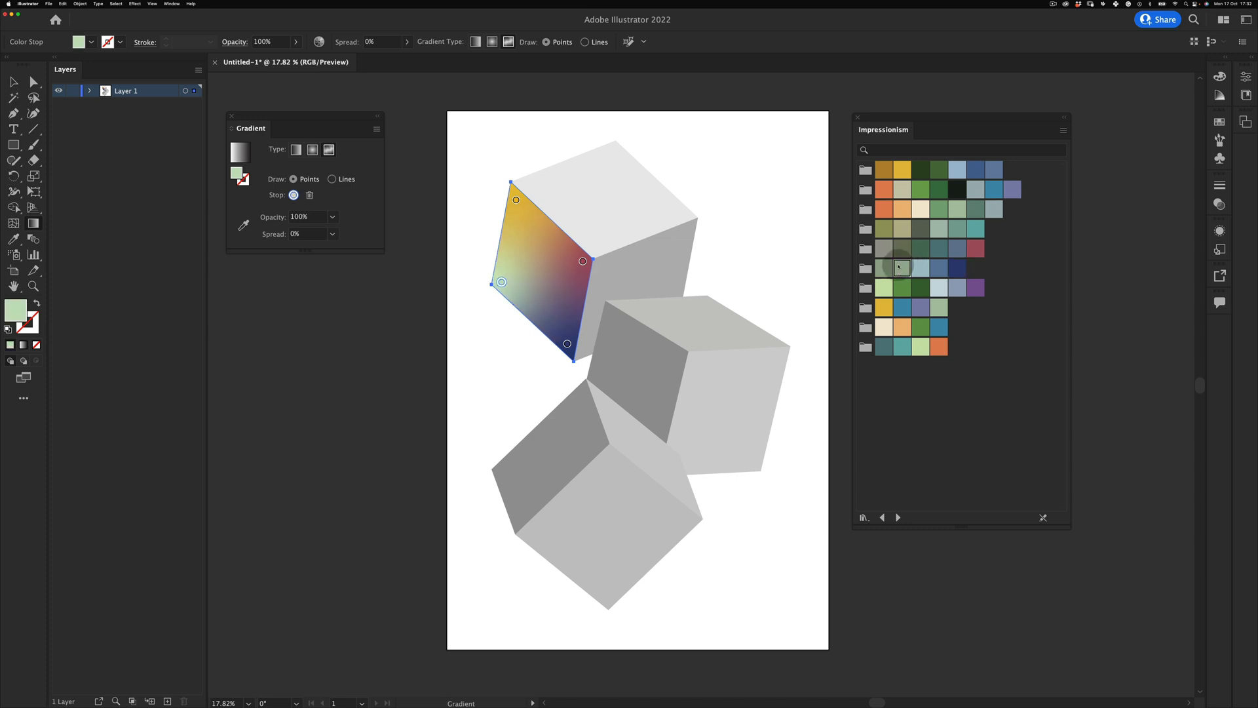
Try to copy the left face's gradient onto the top cube's upper and right faces with the Eyedropper
key(v)
click(444, 385)
click(617, 197)
shift+click(643, 267)
key(i)
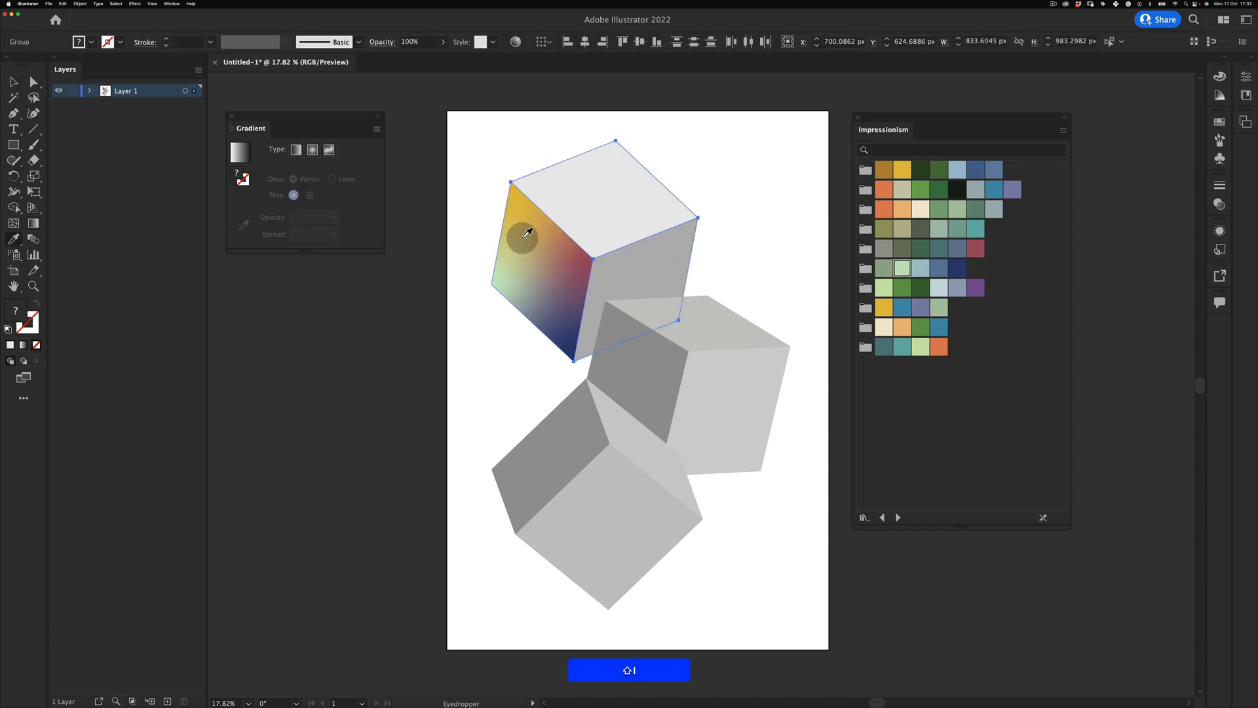
click(523, 236)
Apply a freeform gradient to the upper face of the top cube
key(v)
click(458, 331)
click(592, 201)
key(x)
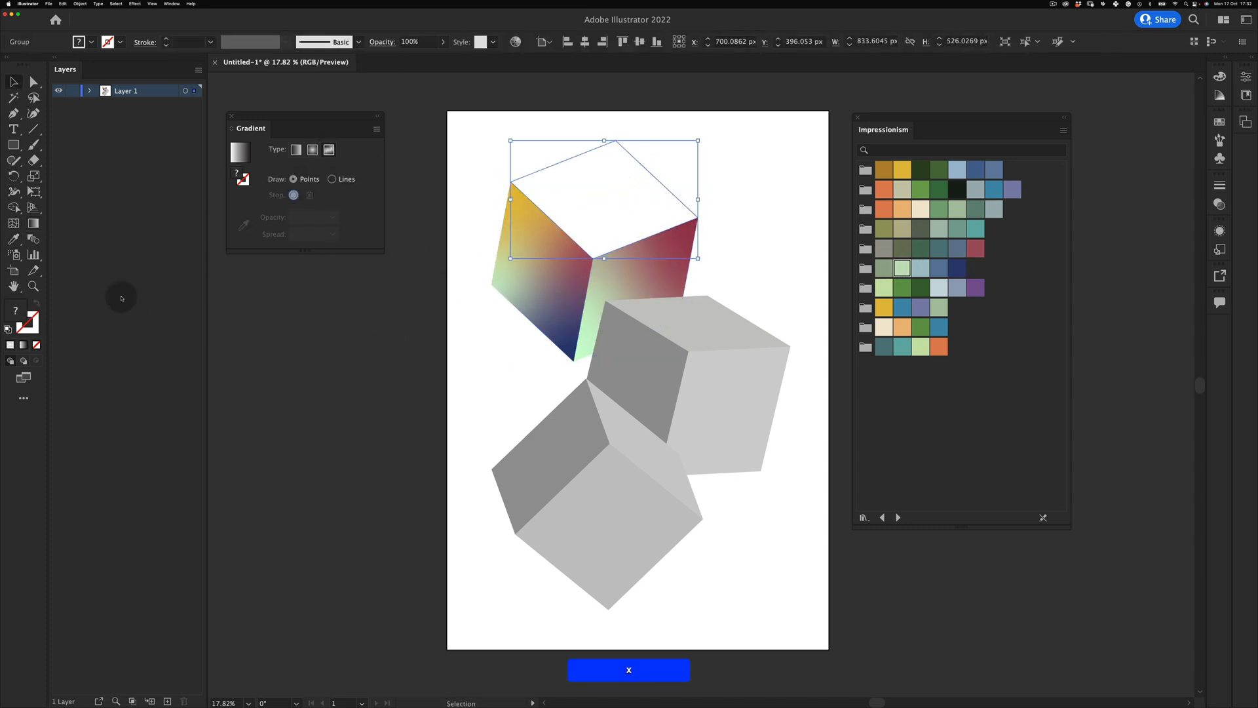
click(23, 344)
click(329, 150)
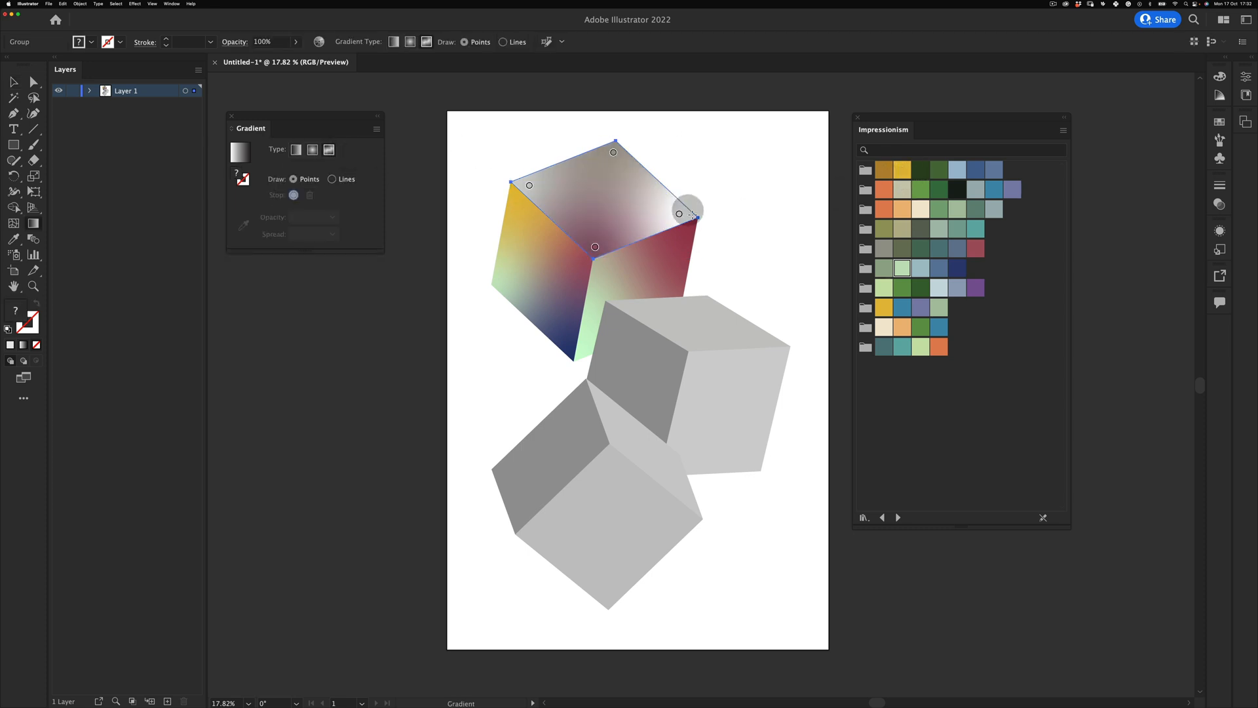
Color the upper face's front gradient stop ochre and its back stop dark red from the Impressionism swatches
click(595, 247)
click(911, 193)
click(882, 171)
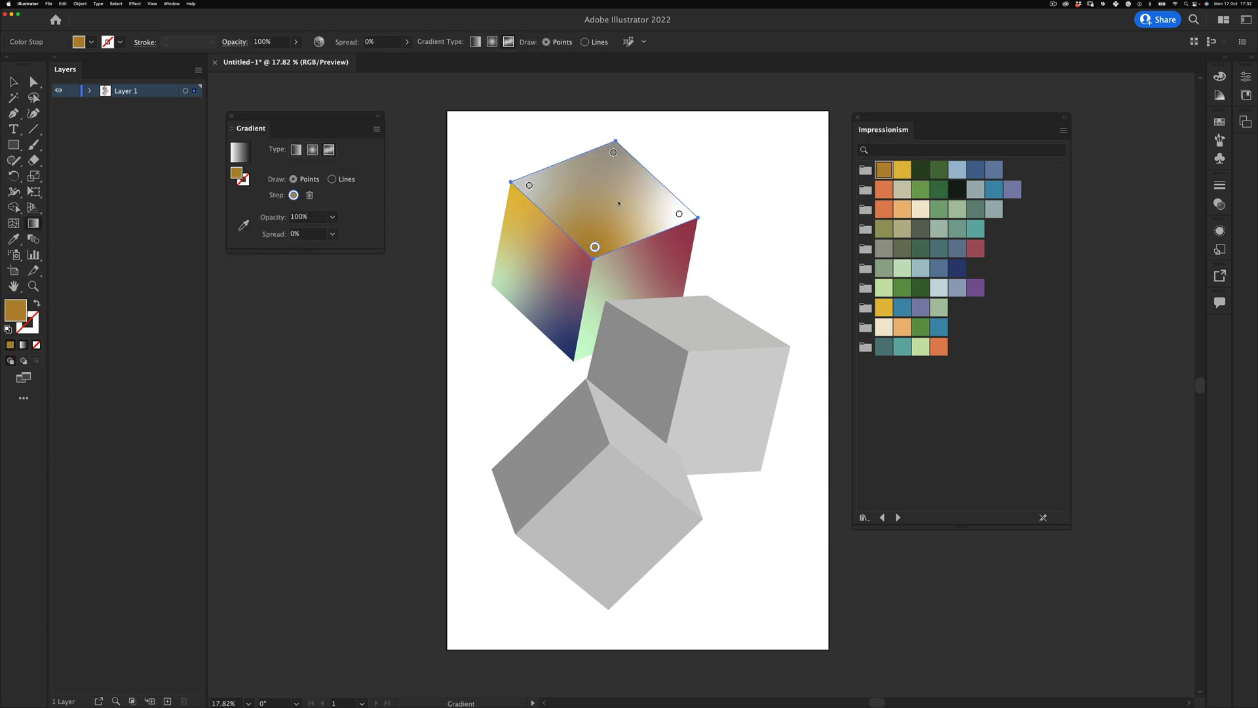
click(901, 170)
click(975, 249)
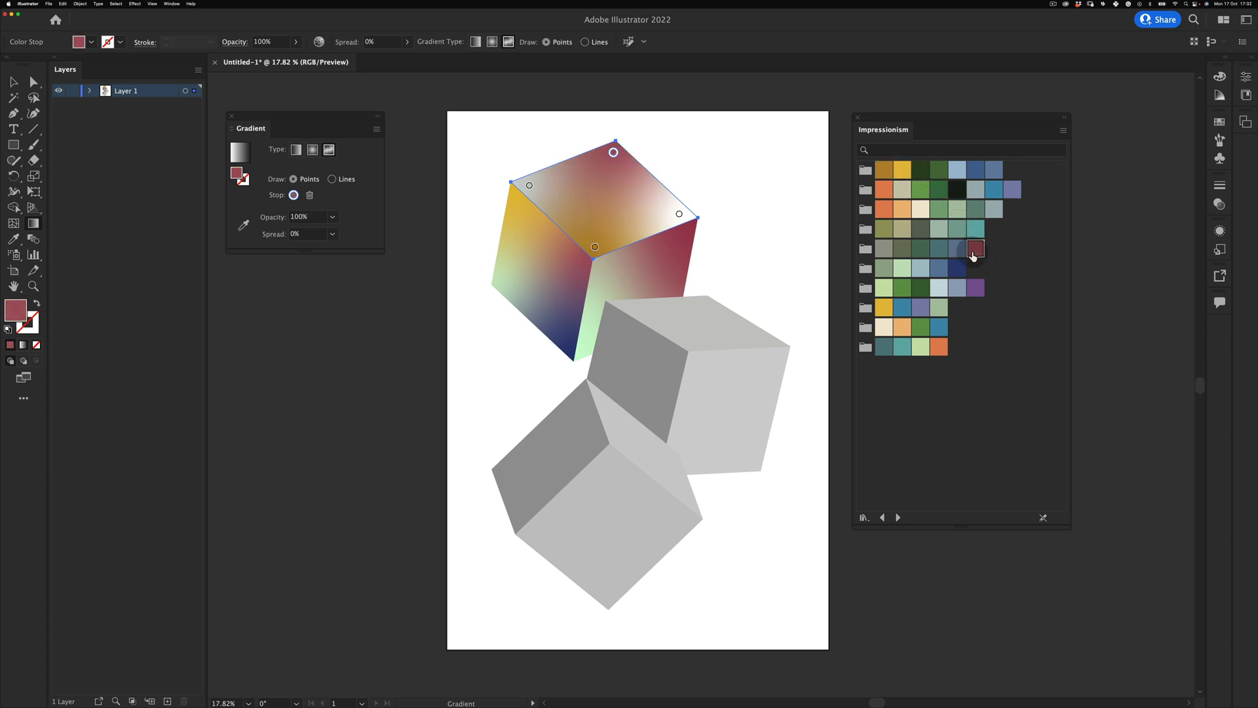
Replace the Impressionism swatches with the Pop Art swatch library
click(883, 518)
click(884, 518)
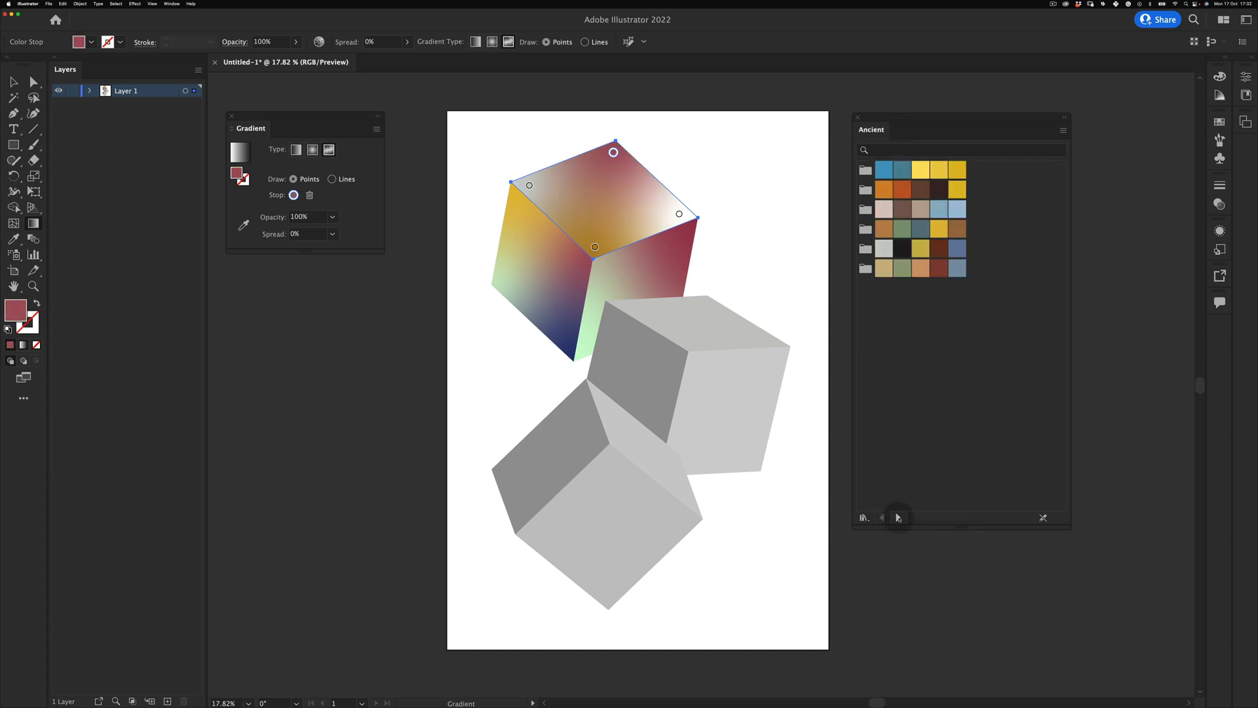
click(898, 518)
Color the upper face's gradient stops yellow at the front, navy at the back, red at the right and light blue at the left
click(594, 247)
click(884, 170)
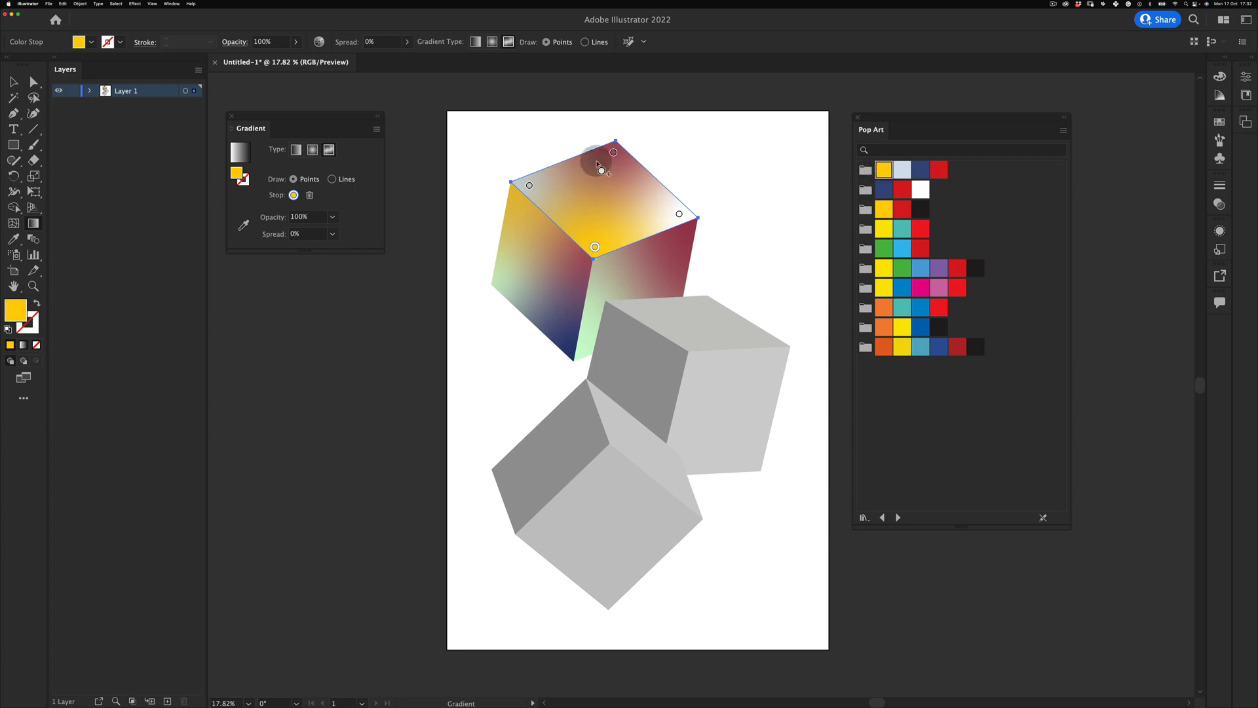
click(613, 152)
click(920, 170)
click(681, 216)
click(939, 170)
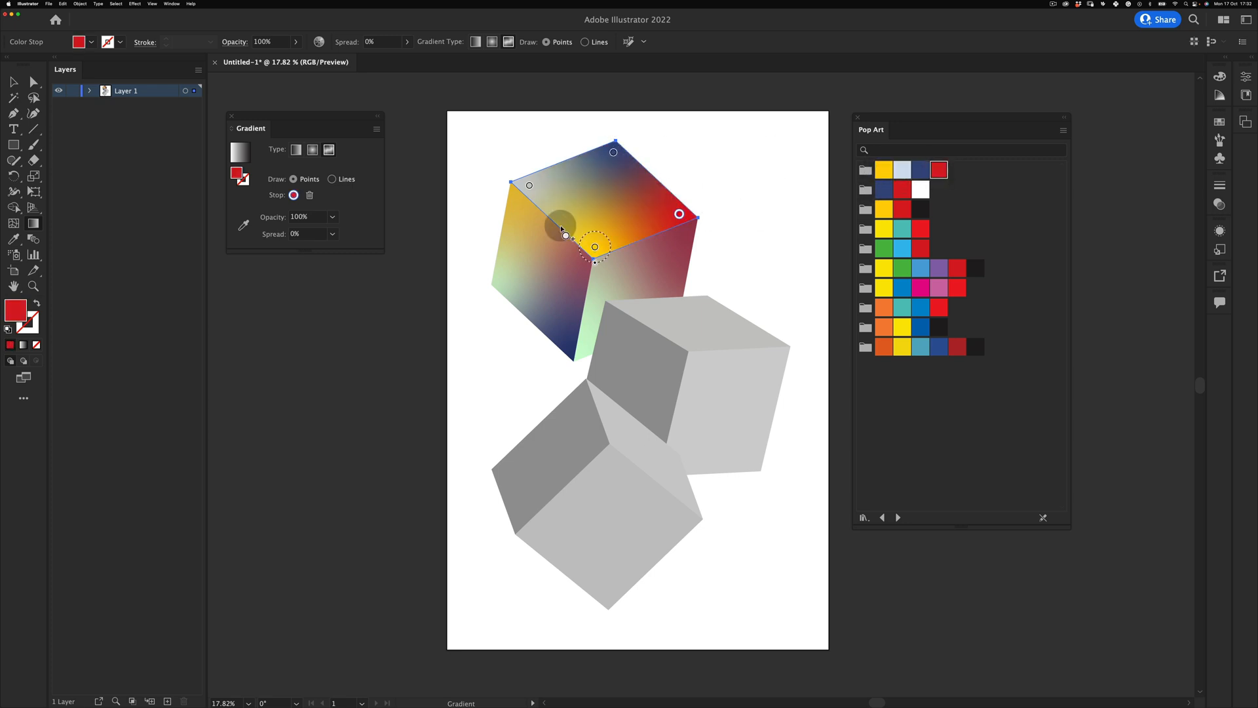
click(529, 186)
click(902, 249)
Copy the upper face's gradient onto the top cube's left face with the Eyedropper
key(v)
click(543, 294)
key(i)
click(599, 238)
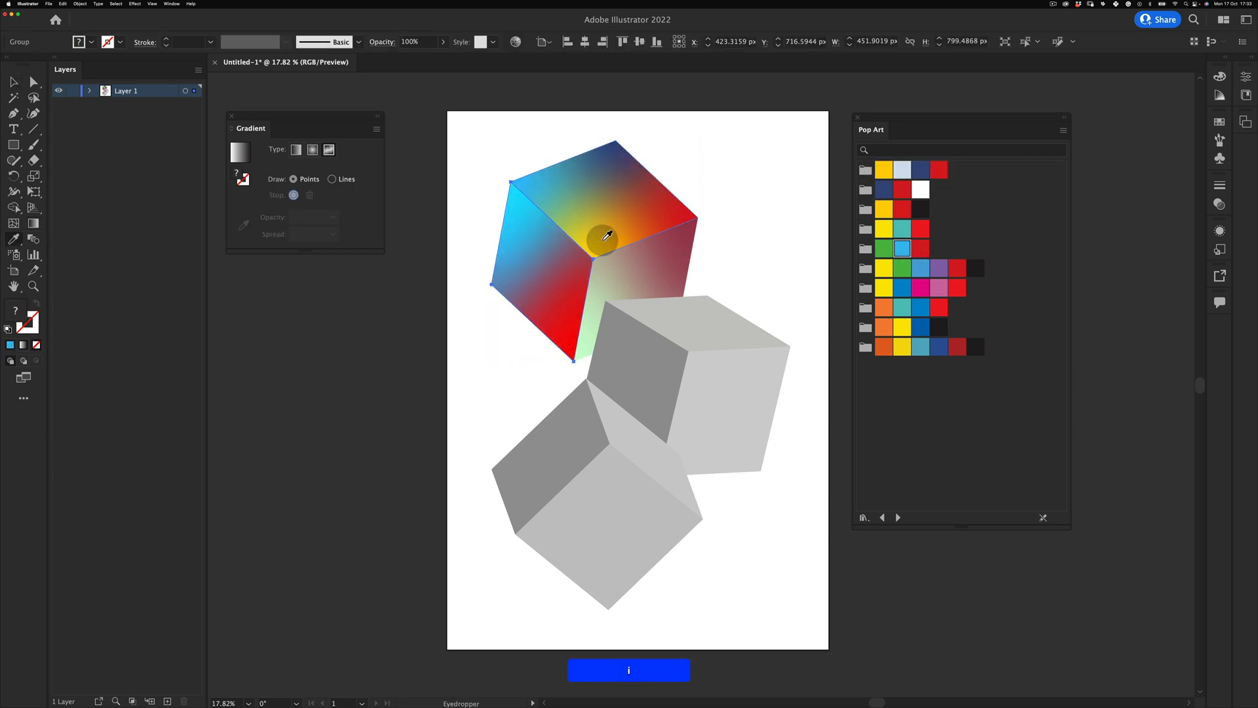
Apply a freeform gradient to the top cube's right face and color its two upper stops teal and purple
key(v)
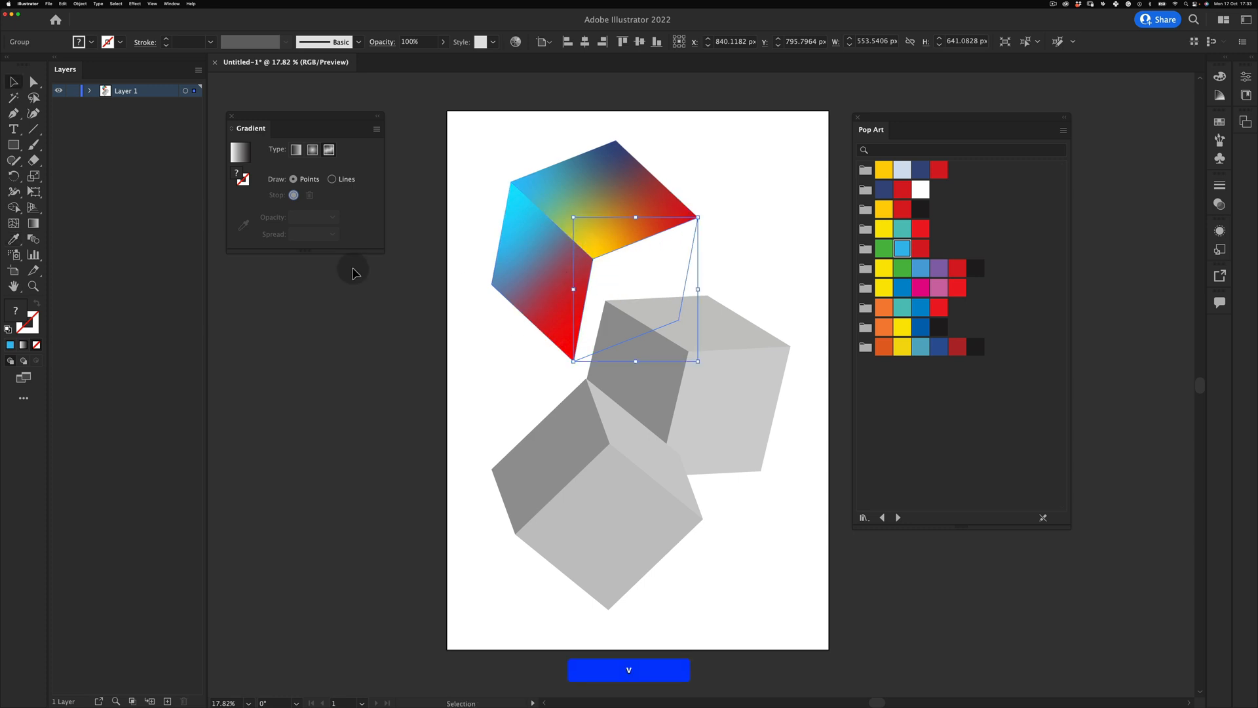
click(23, 344)
click(327, 150)
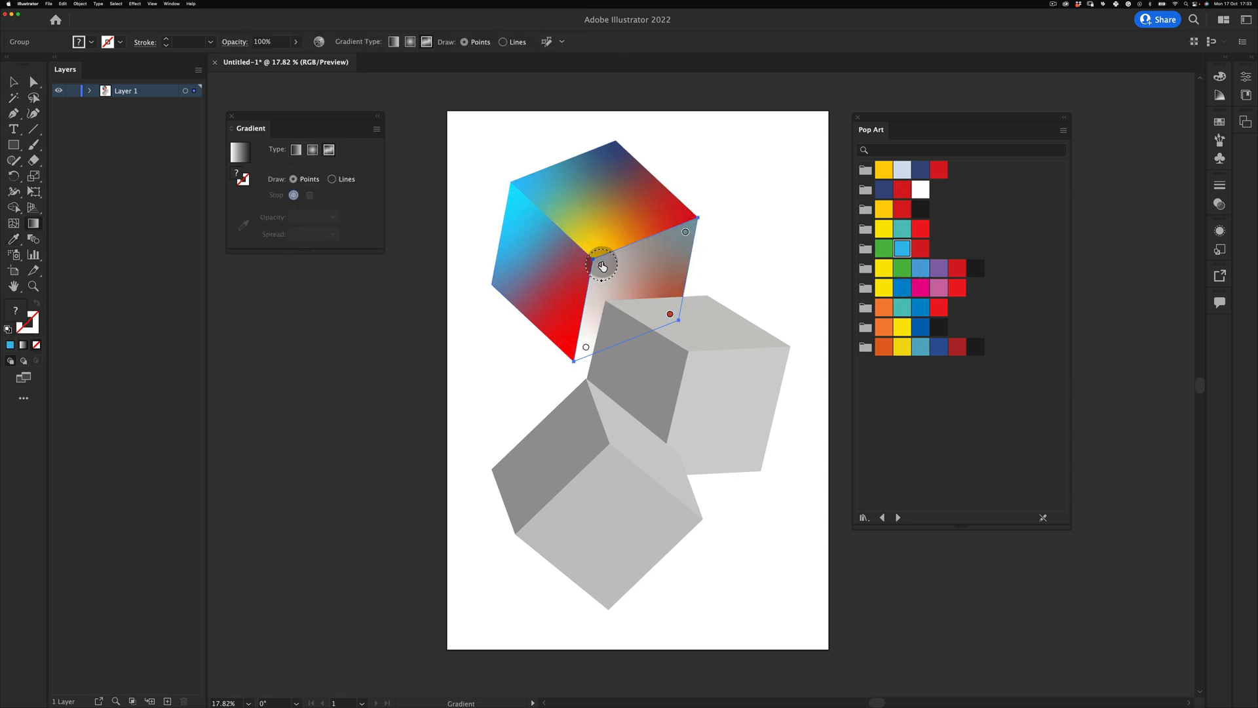
click(602, 265)
click(883, 228)
click(902, 228)
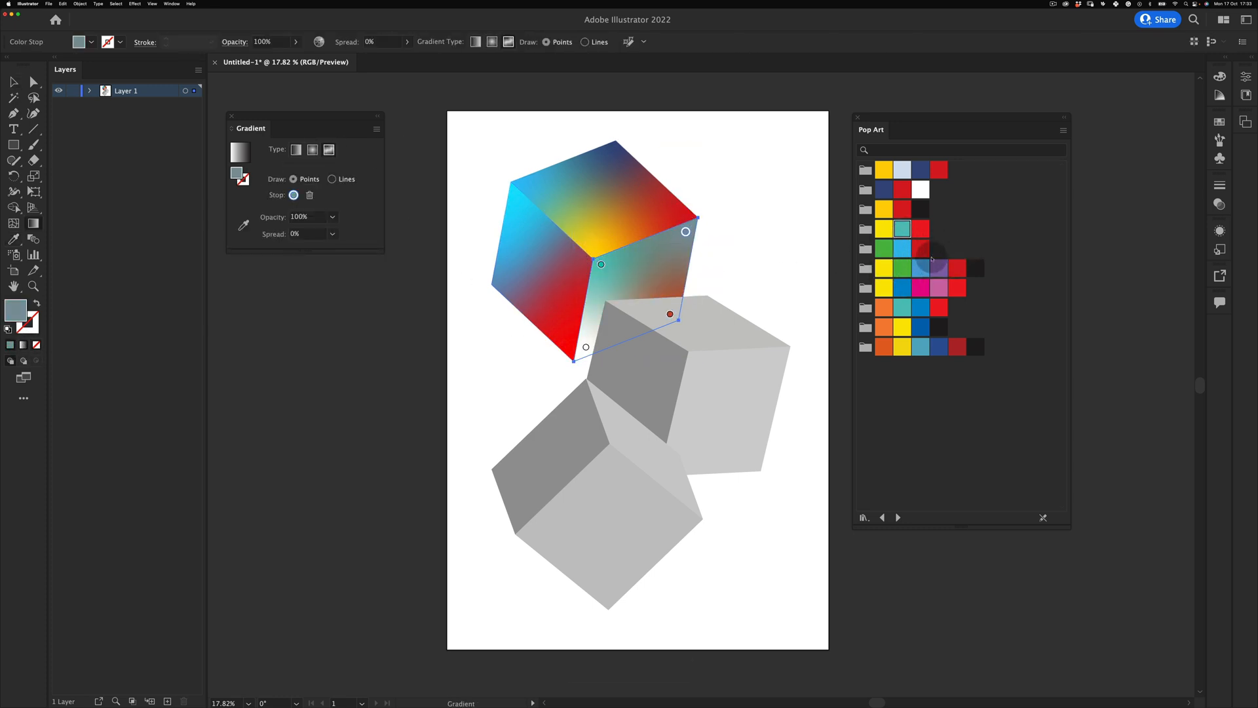
click(933, 263)
Color the right face's lower-left gradient stop pink and its lower-right stop navy, and deselect the artwork
click(586, 347)
click(938, 287)
click(669, 314)
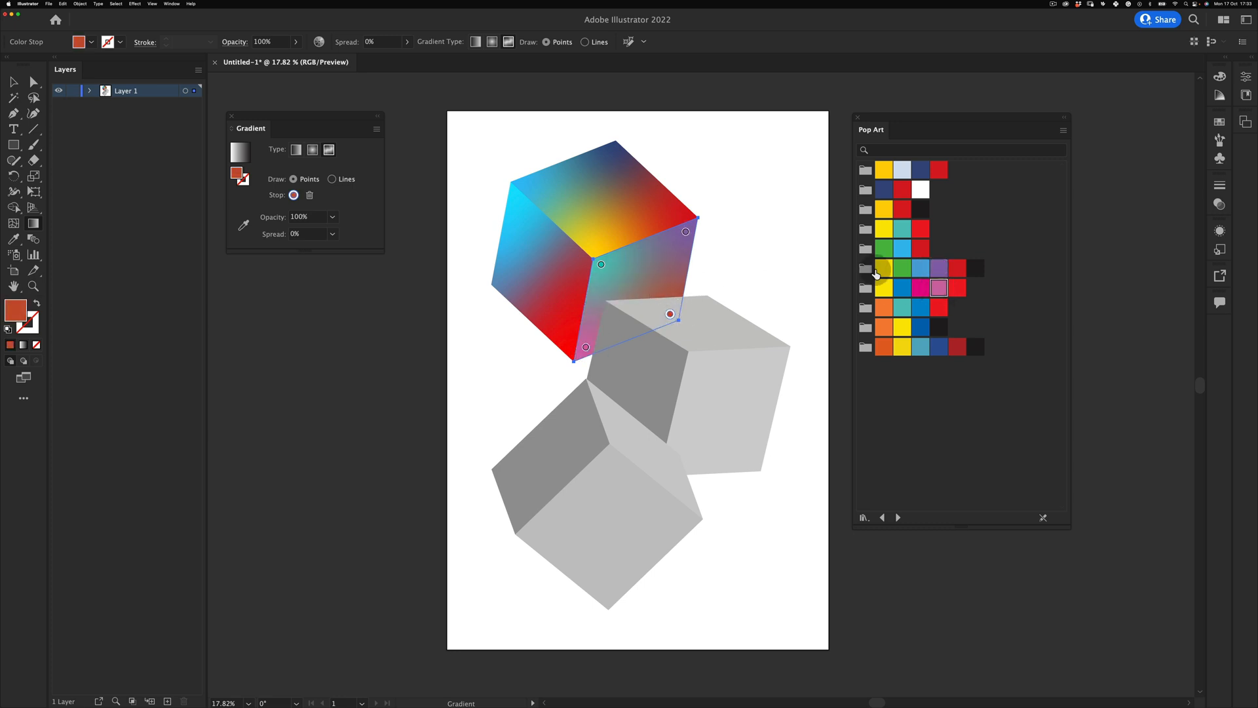
click(902, 247)
click(923, 311)
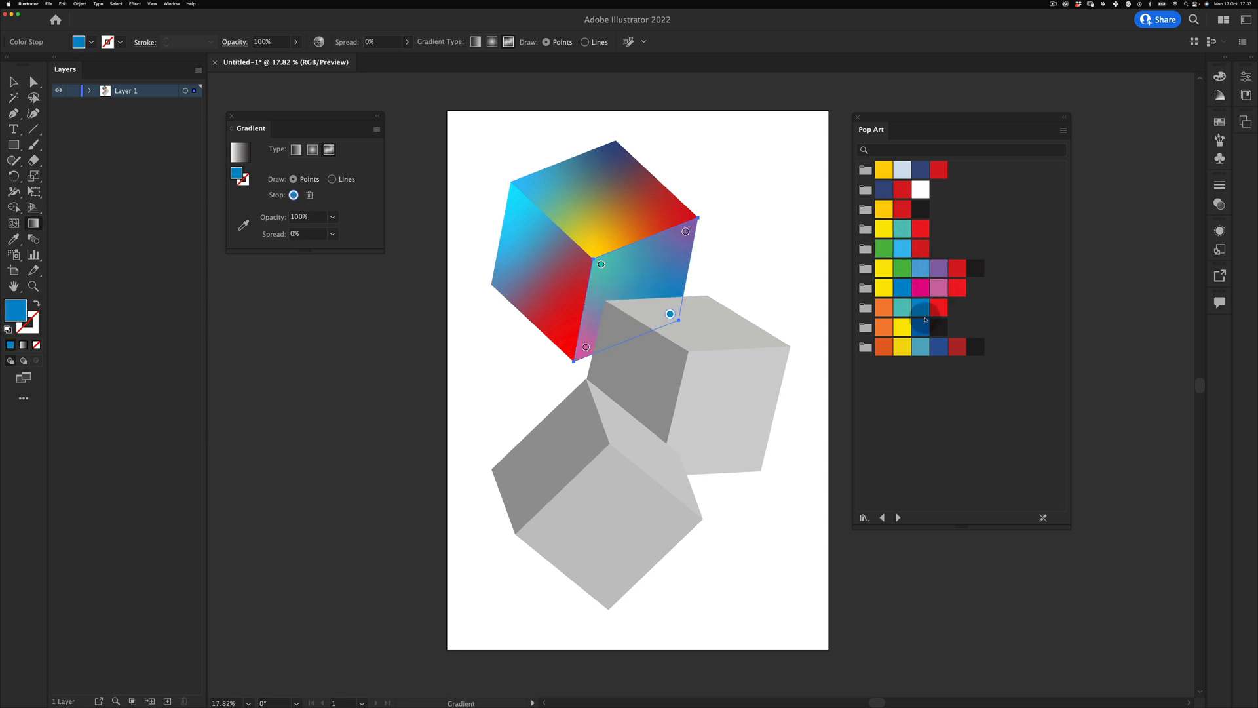
click(921, 328)
click(920, 173)
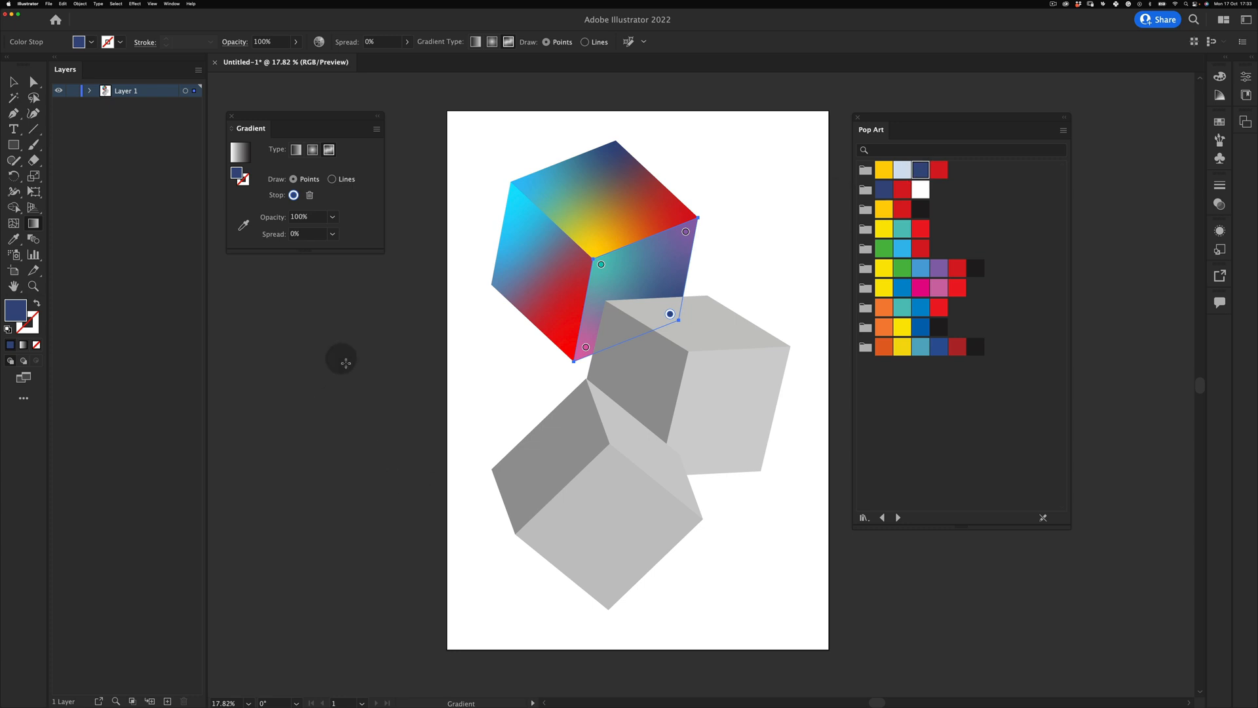
key(v)
click(697, 200)
drag(627, 228, 607, 201)
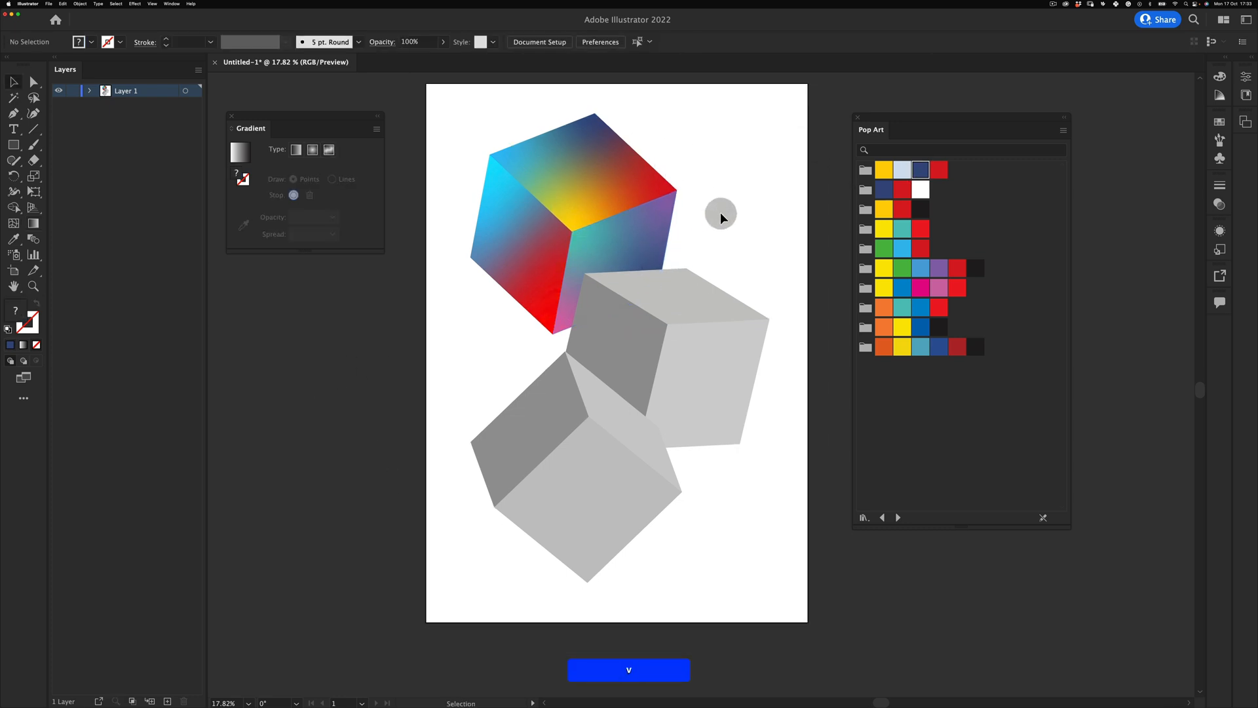
Copy the top cube's upper and right face gradients onto the matching faces of the middle cube with the Eyedropper
click(699, 276)
key(i)
click(626, 177)
key(v)
click(685, 345)
key(i)
click(619, 253)
key(v)
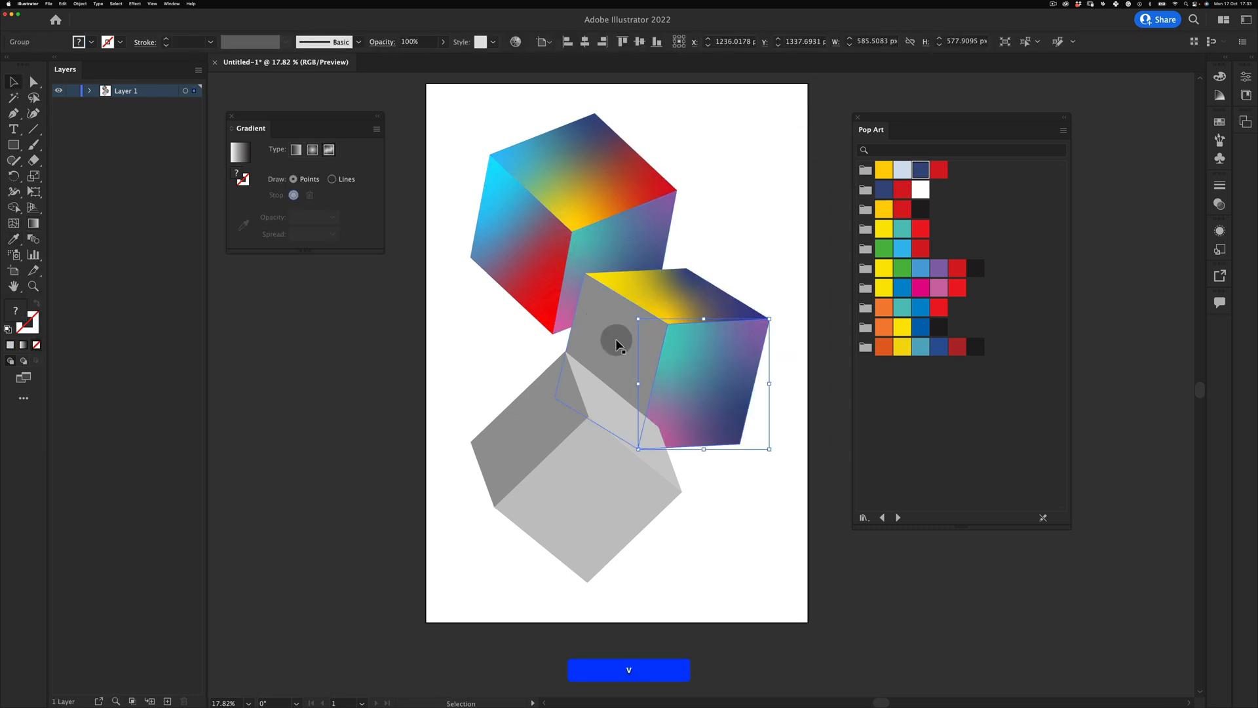
Copy the top cube's teal right-face gradient onto the middle cube's left face and deselect the artwork
click(616, 341)
key(i)
click(534, 251)
click(656, 243)
key(v)
click(721, 215)
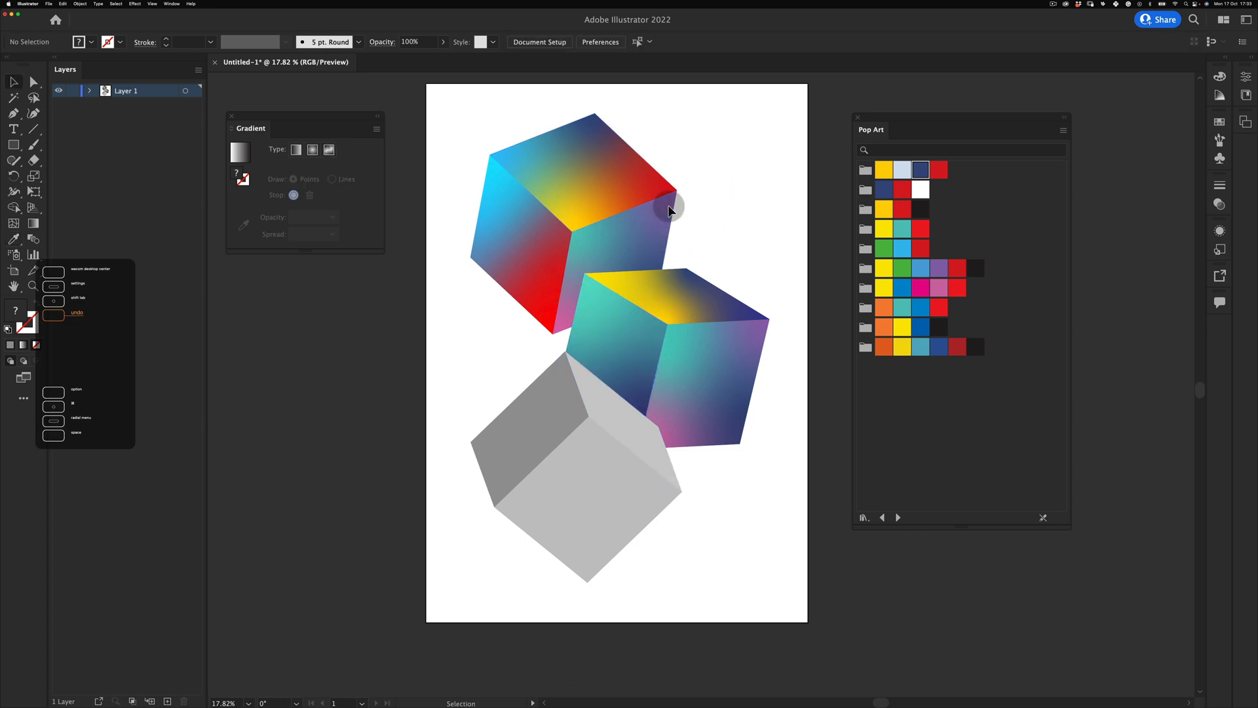
Move the navy gradient stop to the left end of the middle cube's upper face, shift the front stop inward and color the right stop red
click(686, 283)
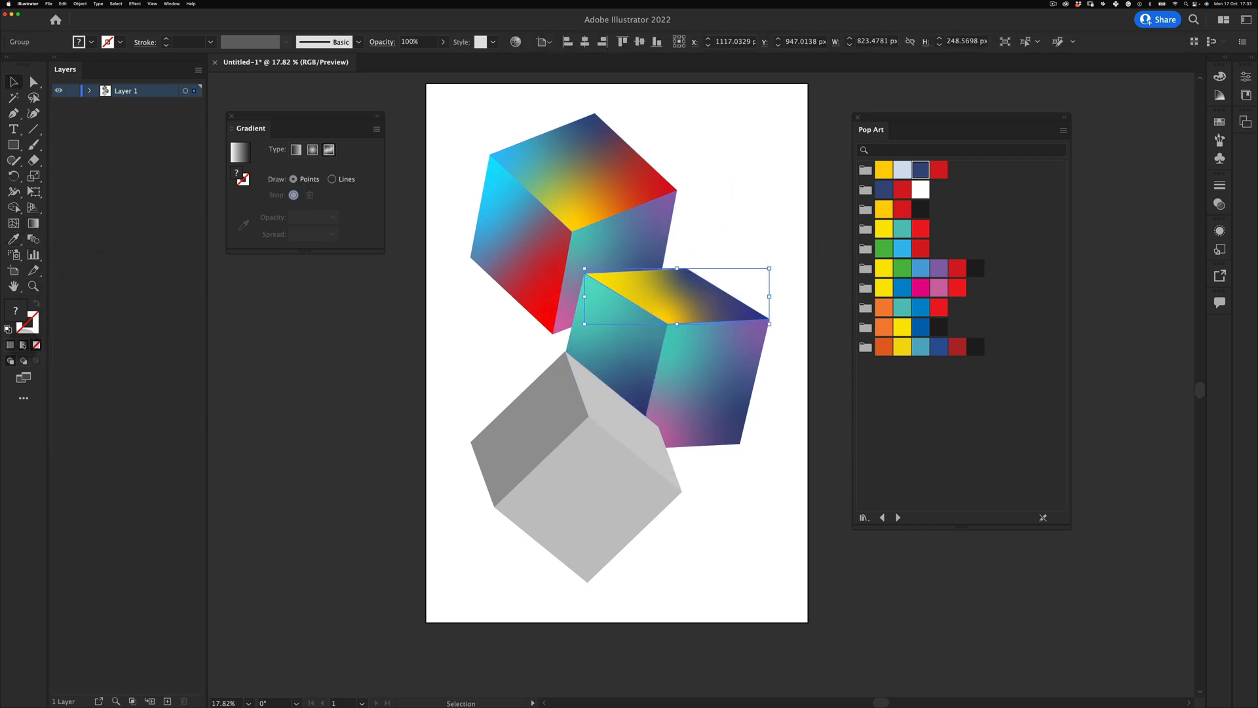
click(33, 227)
drag(686, 273, 614, 277)
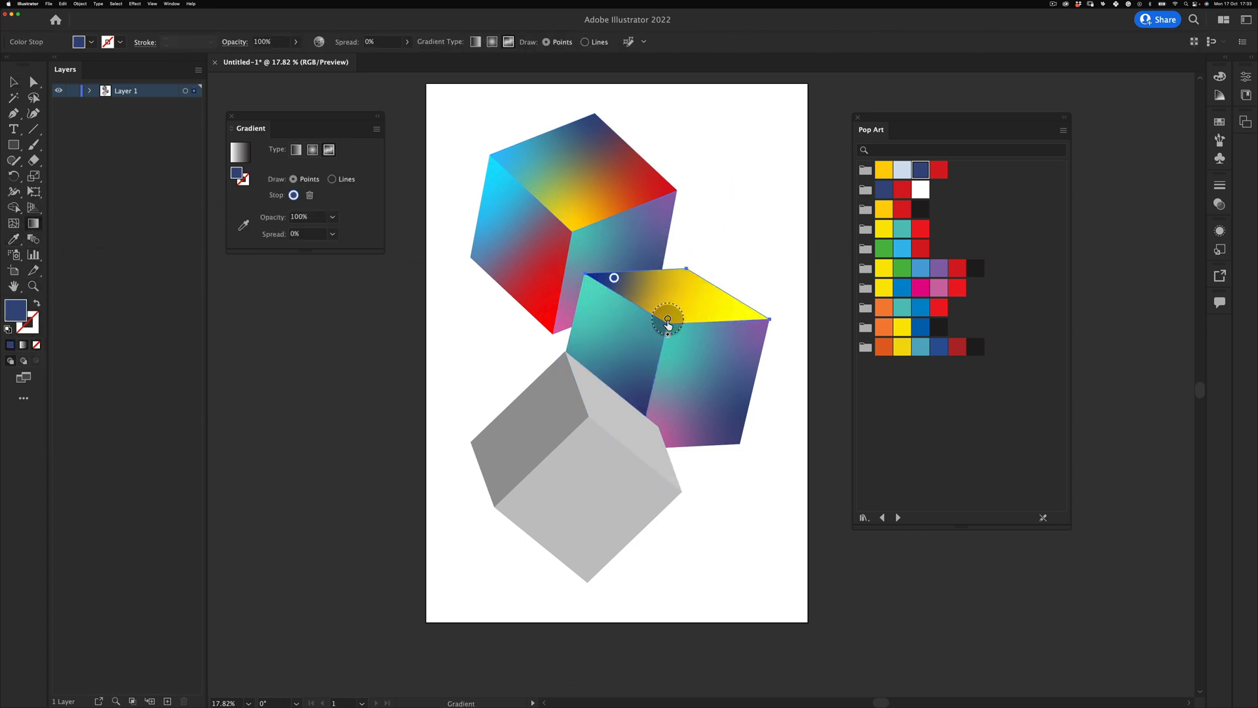
drag(667, 319, 667, 288)
click(724, 306)
click(922, 230)
key(v)
click(788, 249)
Copy the gradient of the middle cube's right face onto the bottom cube's front face with the Eyedropper
key(z)
mouse_move(778, 262)
mouse_down()
mouse_move(722, 302)
mouse_move(754, 262)
mouse_up()
key(v)
click(590, 440)
key(i)
click(684, 378)
key(v)
Apply a freeform gradient to the bottom cube's left face and deselect it
click(568, 395)
key(i)
click(546, 278)
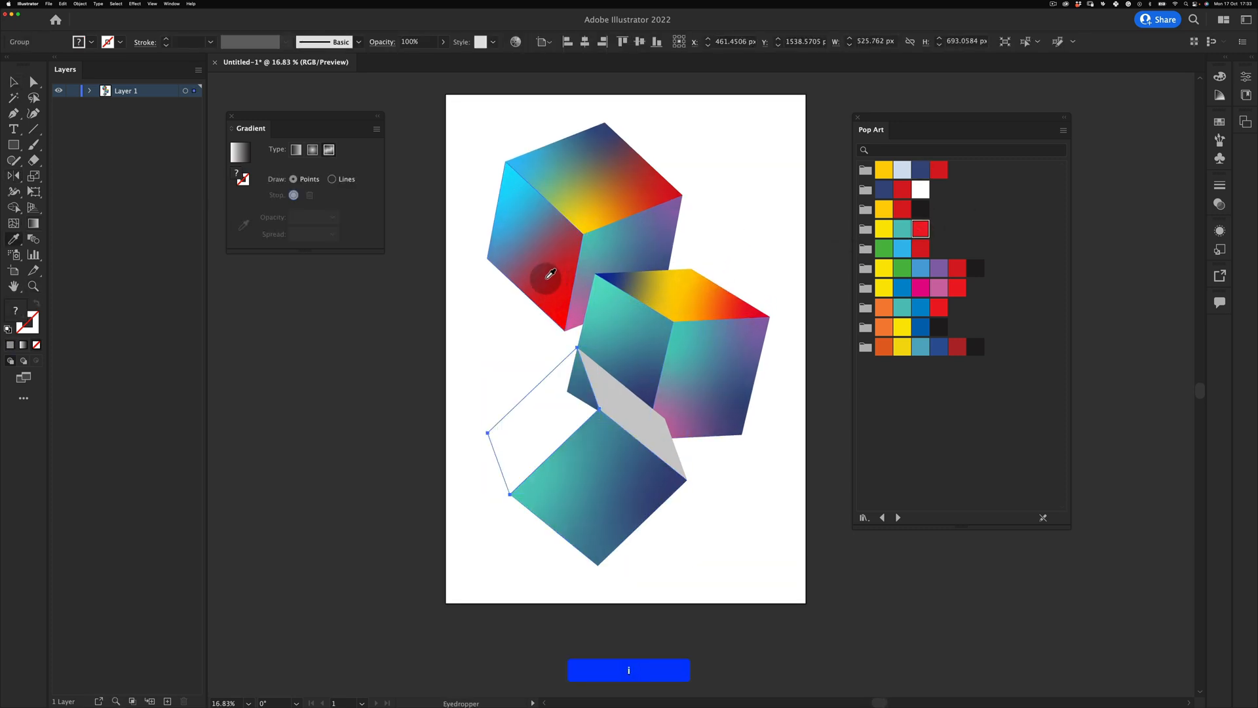
click(692, 299)
key(v)
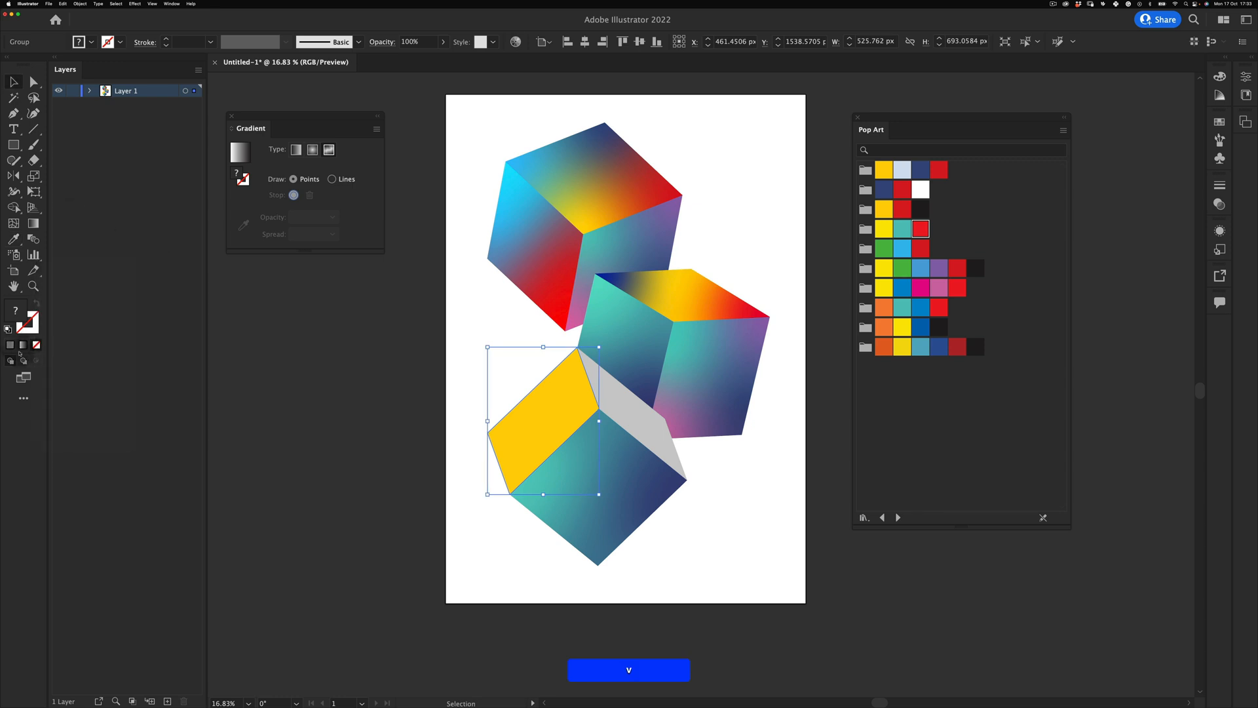
click(26, 344)
click(328, 150)
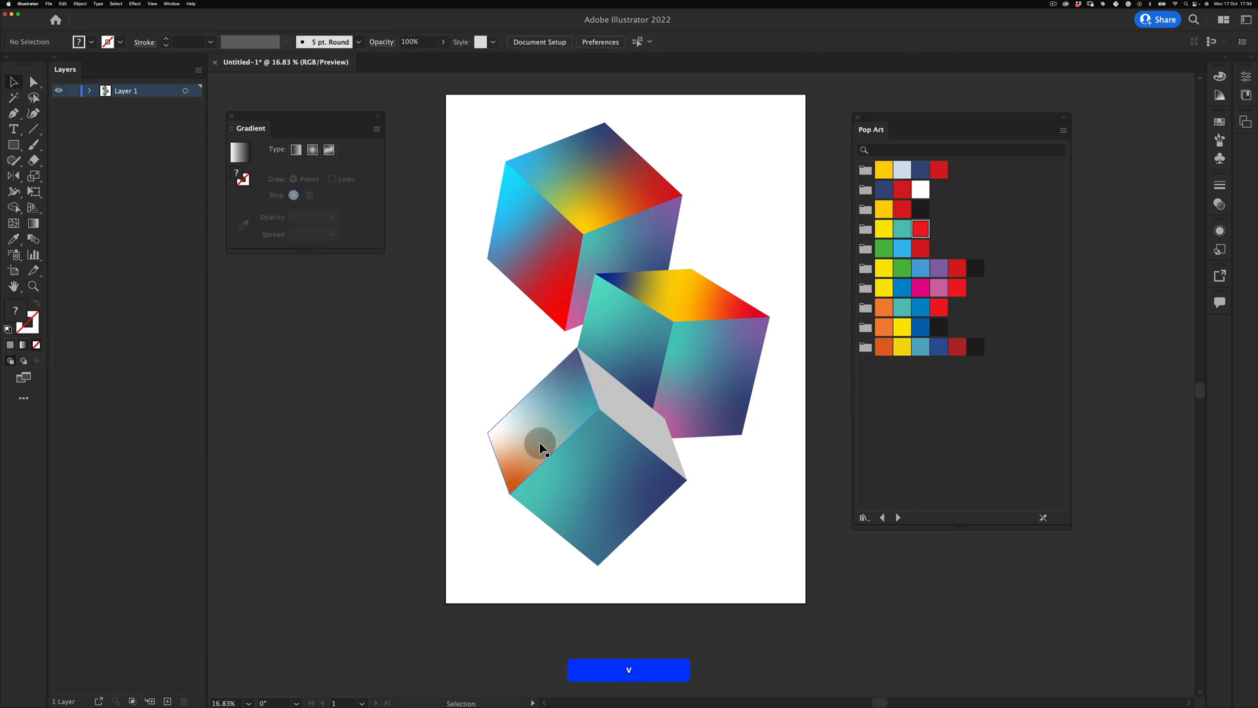
click(680, 382)
Apply a freeform gradient to the middle cube's left face and color its upper-left and lower-right stops blue
click(648, 364)
key(i)
click(681, 305)
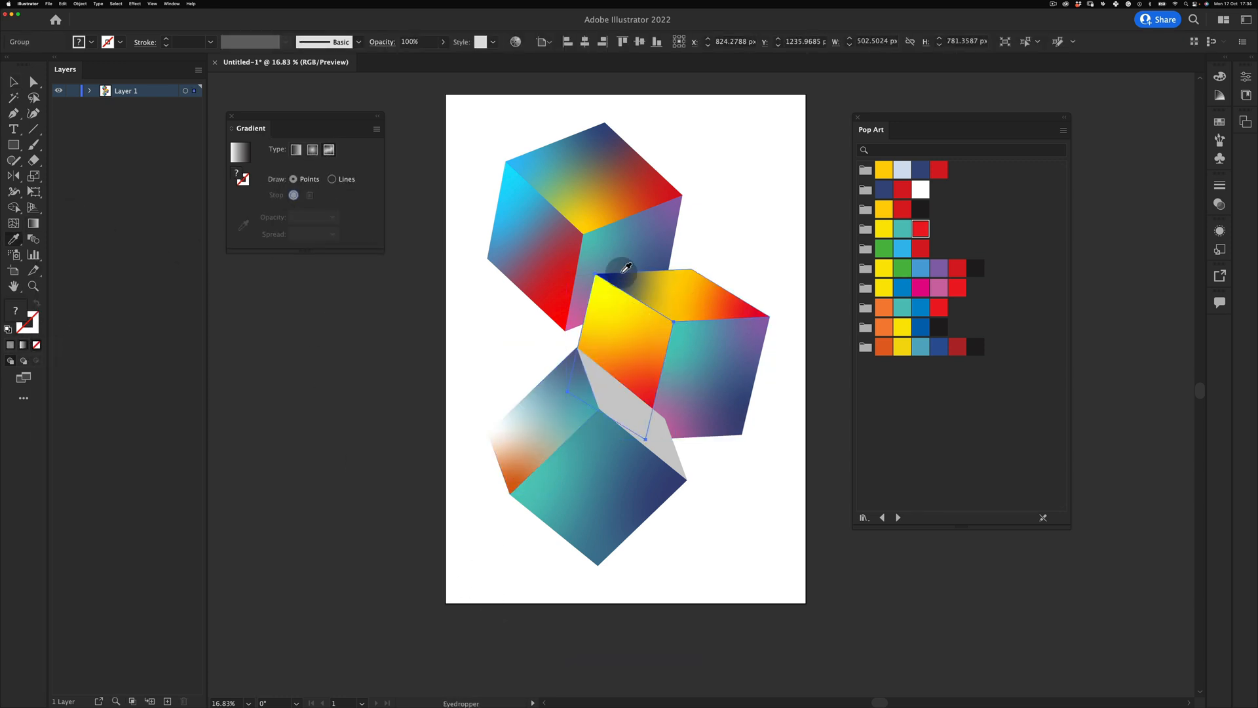
click(626, 267)
click(23, 345)
click(328, 149)
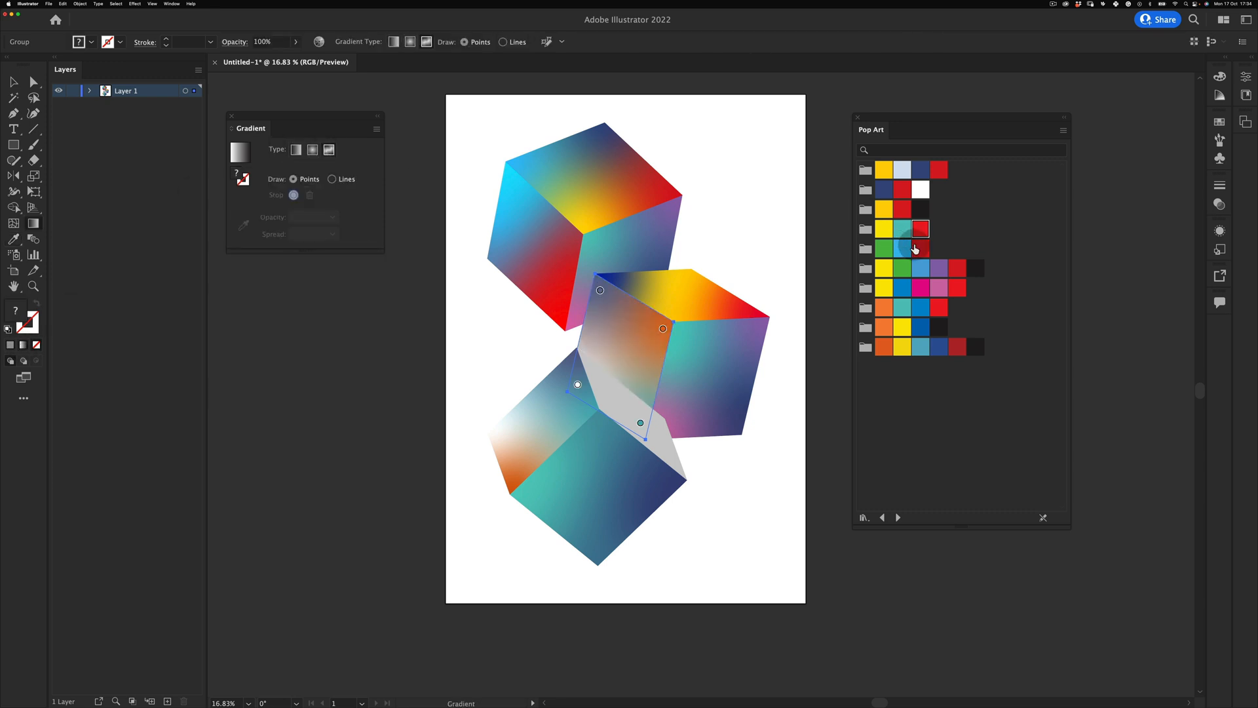
click(900, 288)
key(super+z)
click(600, 290)
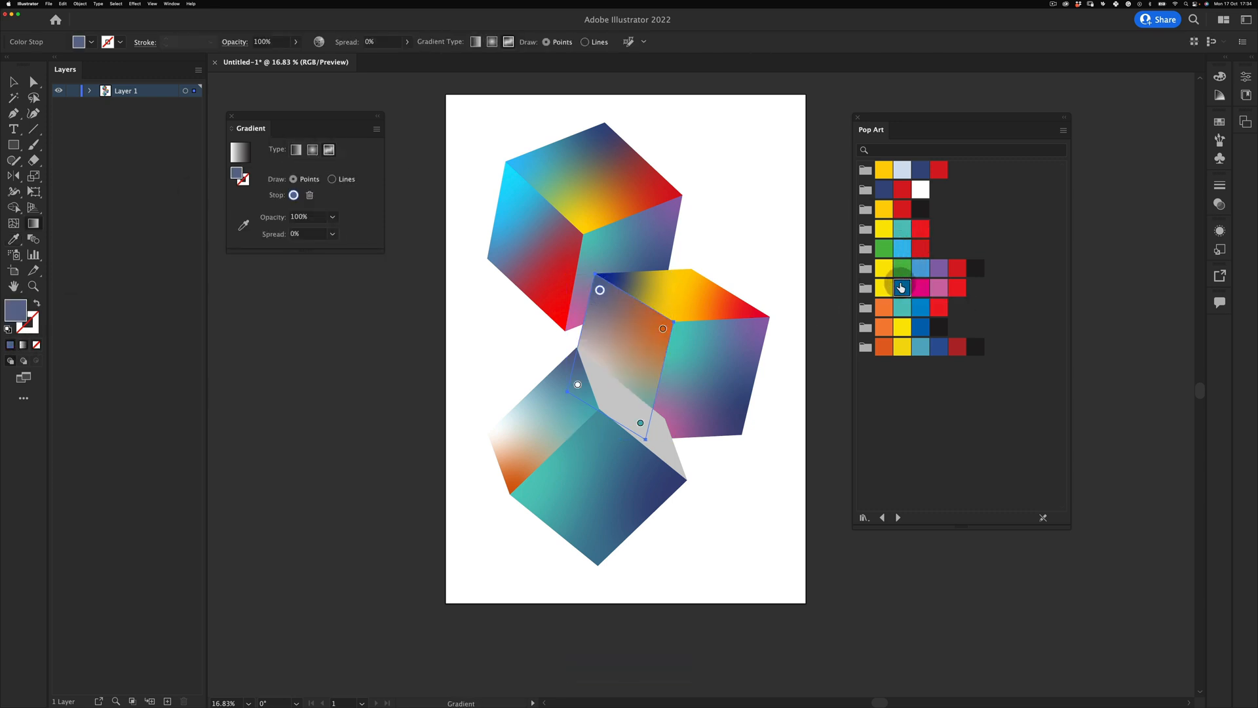
click(921, 308)
key(v)
click(750, 432)
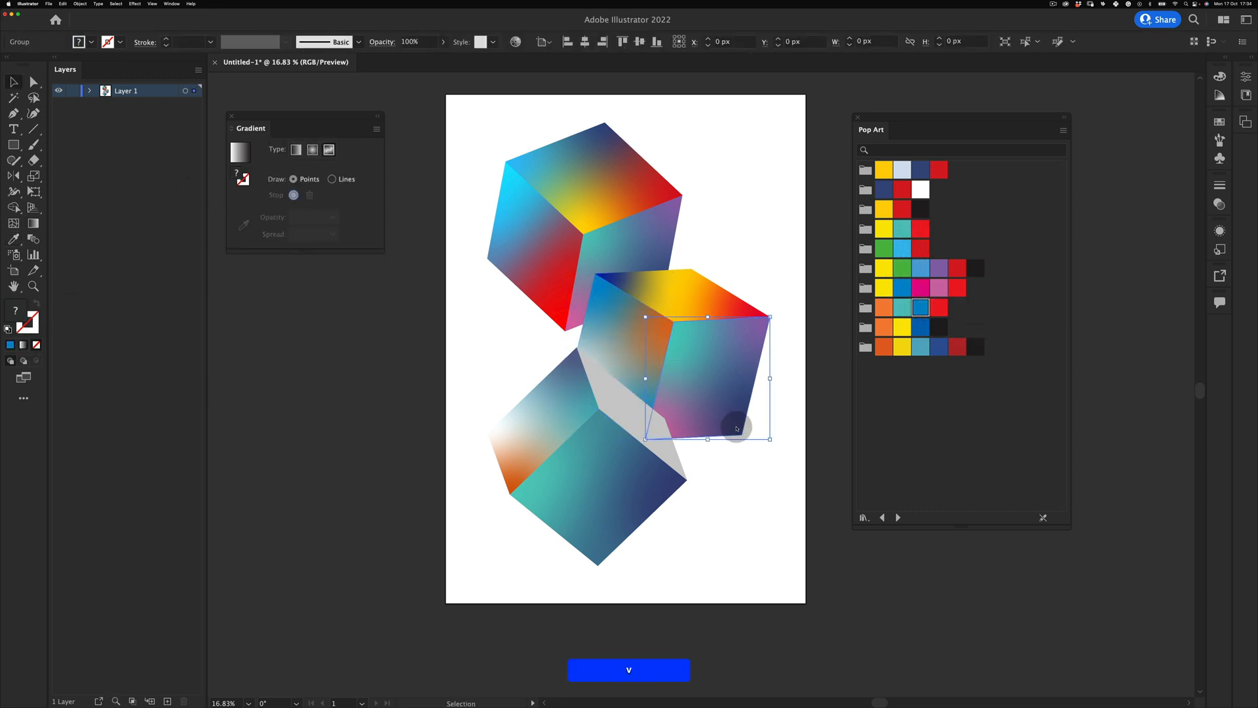
Copy the gradient of the middle cube's upper face onto the bottom cube's right face with the Eyedropper
click(611, 410)
key(i)
click(672, 292)
click(548, 268)
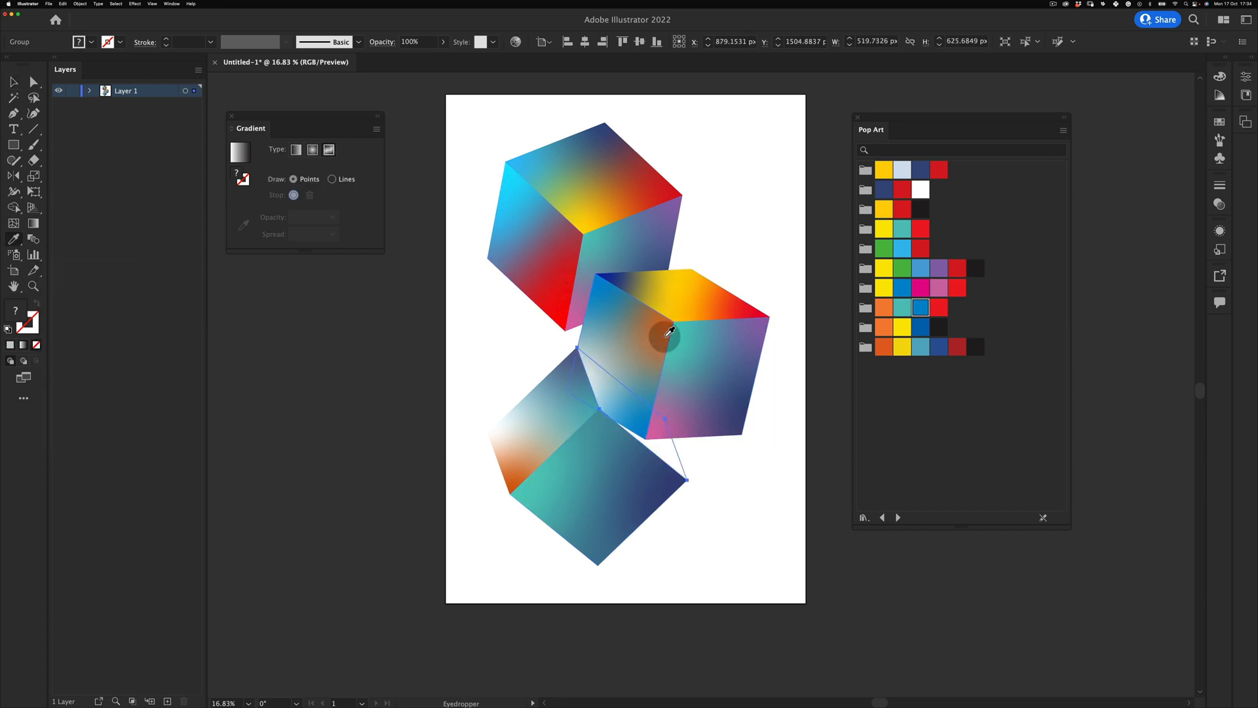
click(721, 398)
click(543, 436)
click(620, 201)
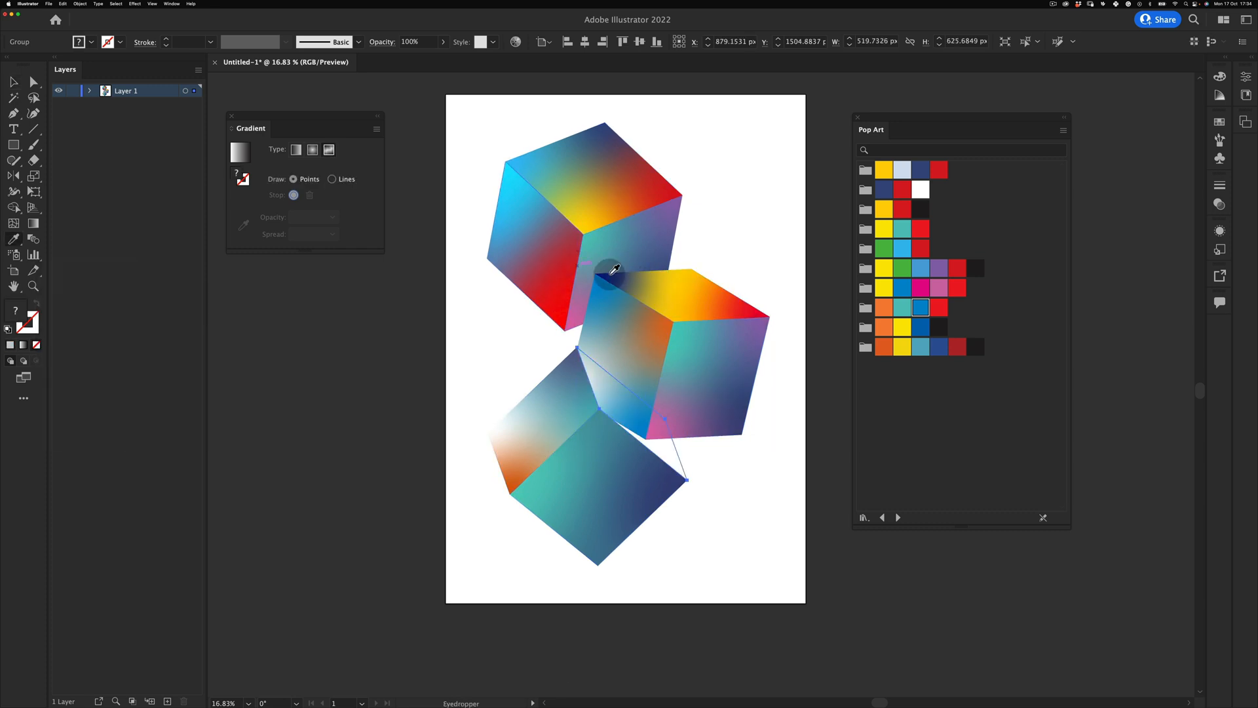
click(680, 300)
Rearrange the gradient stops on the bottom cube's right face with yellow at its upper end, and recolor the red stop purple
click(37, 224)
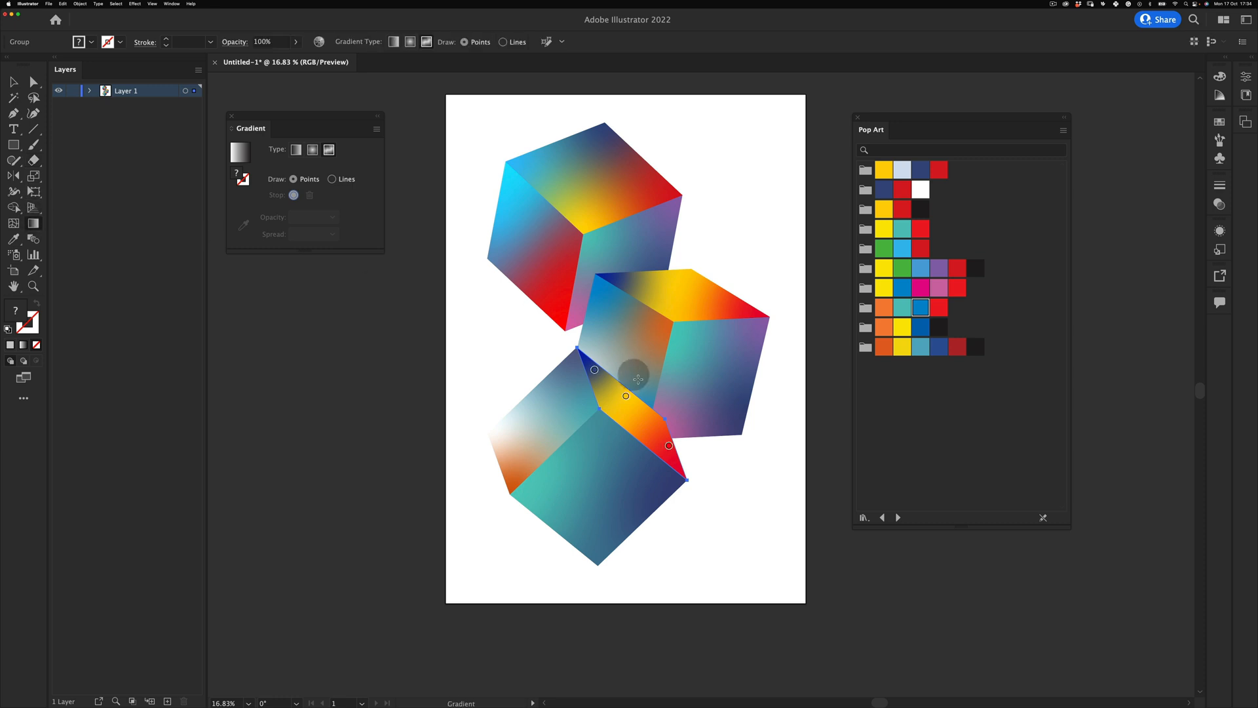
drag(625, 399, 587, 362)
drag(668, 446, 616, 413)
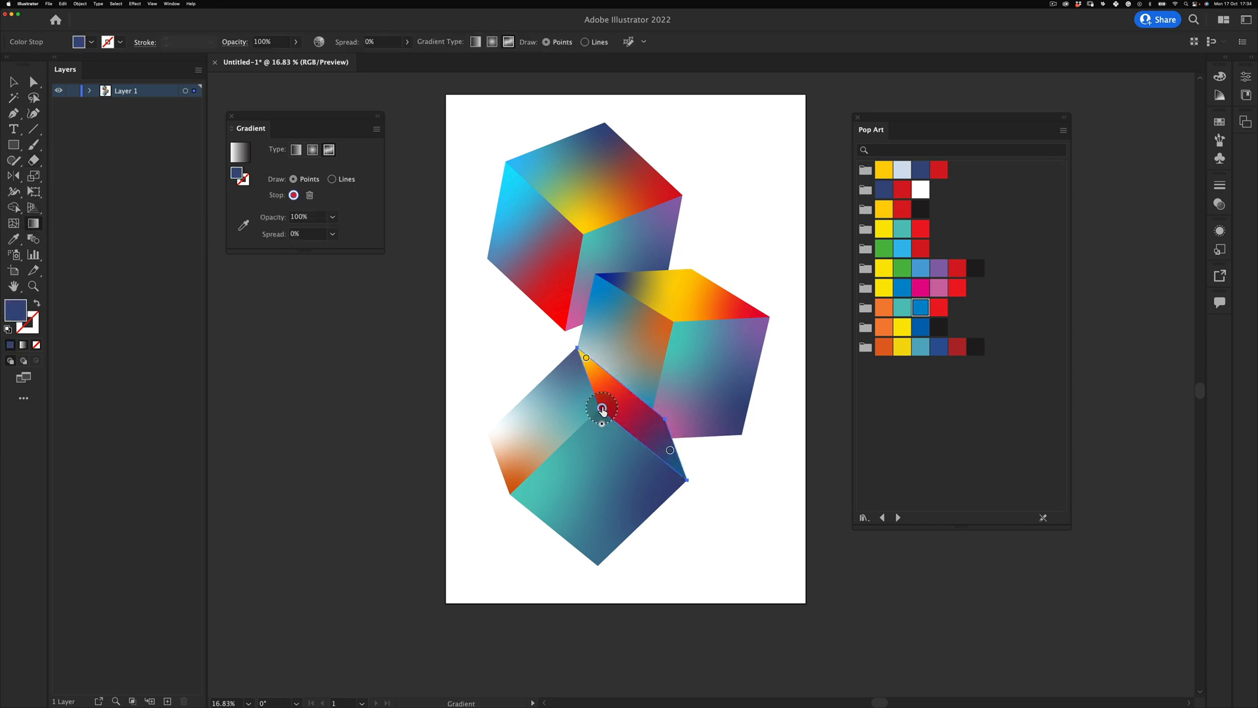
click(919, 270)
click(939, 268)
key(h)
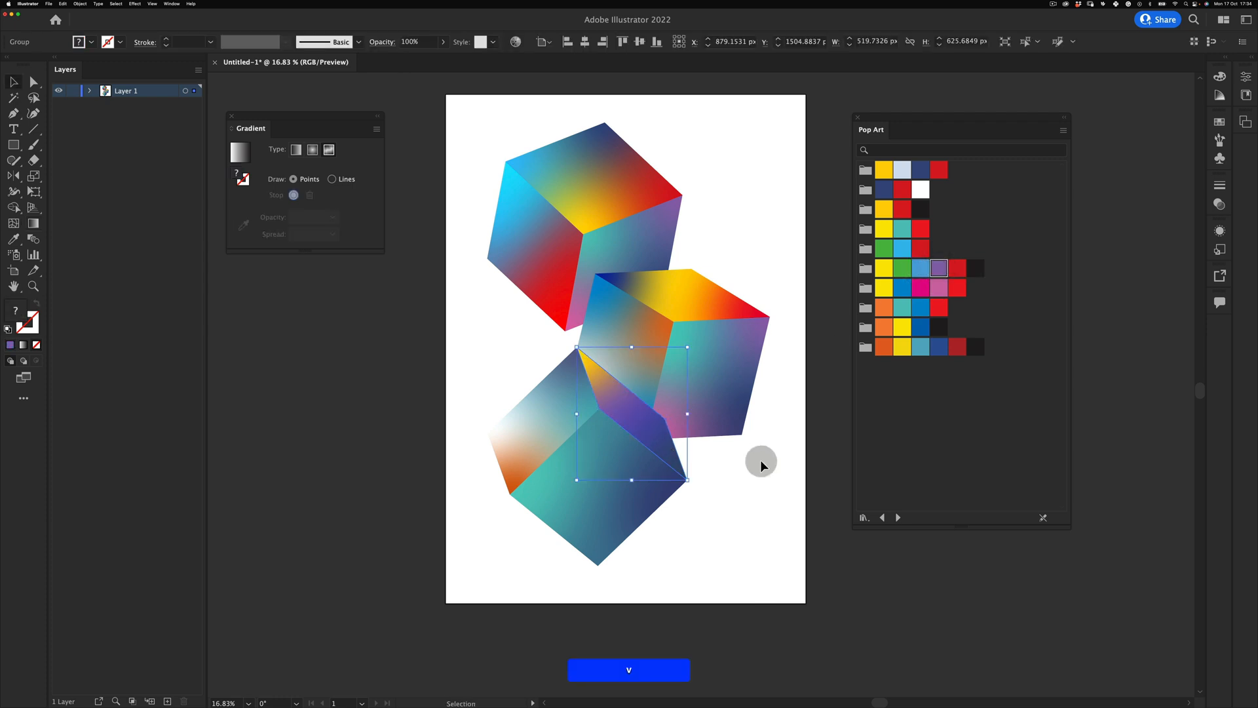
Move the navy stop to the lower corner of the bottom cube's front face, with light blue at the left and yellow at the right
key(g)
drag(648, 515, 587, 537)
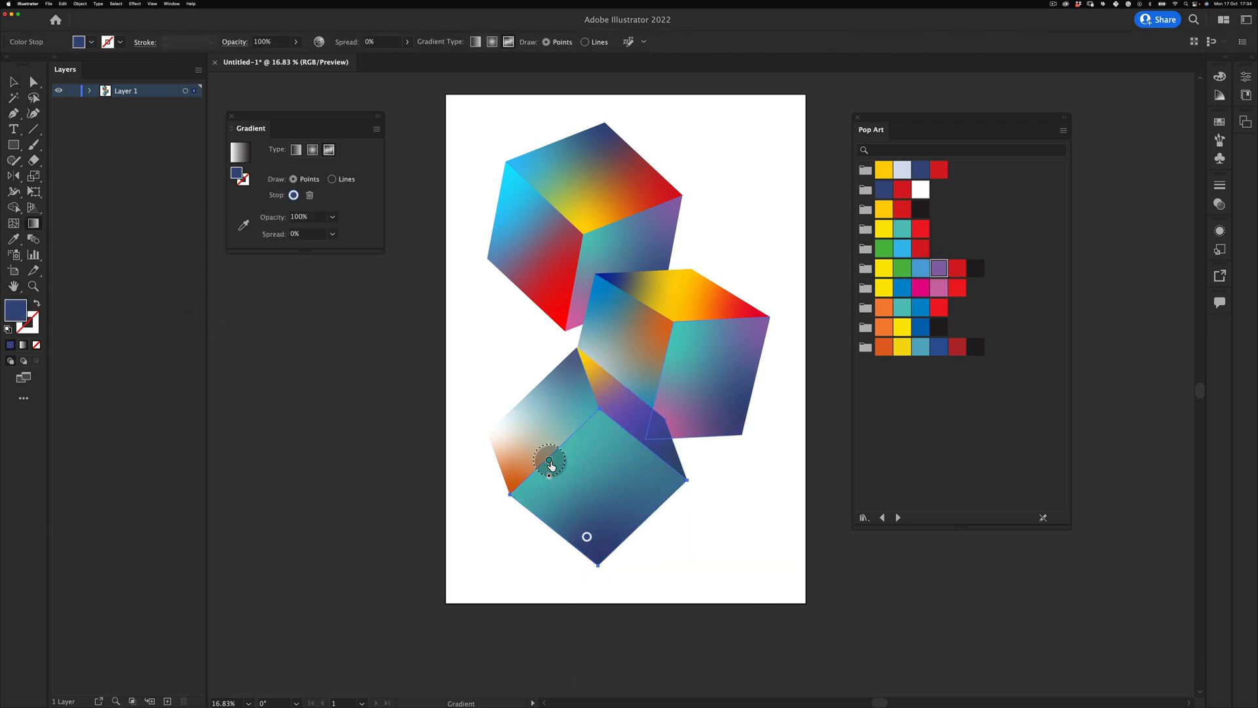
drag(550, 462, 555, 470)
click(656, 464)
click(889, 226)
key(v)
click(773, 369)
Draw a 1700 x 2400 px rectangle over the whole artboard, fill it with black and send it to the back
key(z)
drag(760, 364, 729, 296)
key(space)
drag(729, 296, 699, 311)
mouse_move(443, 133)
mouse_down()
mouse_move(735, 458)
mouse_move(773, 599)
mouse_up()
click(920, 209)
key(ctrl+shift+bracketleft)
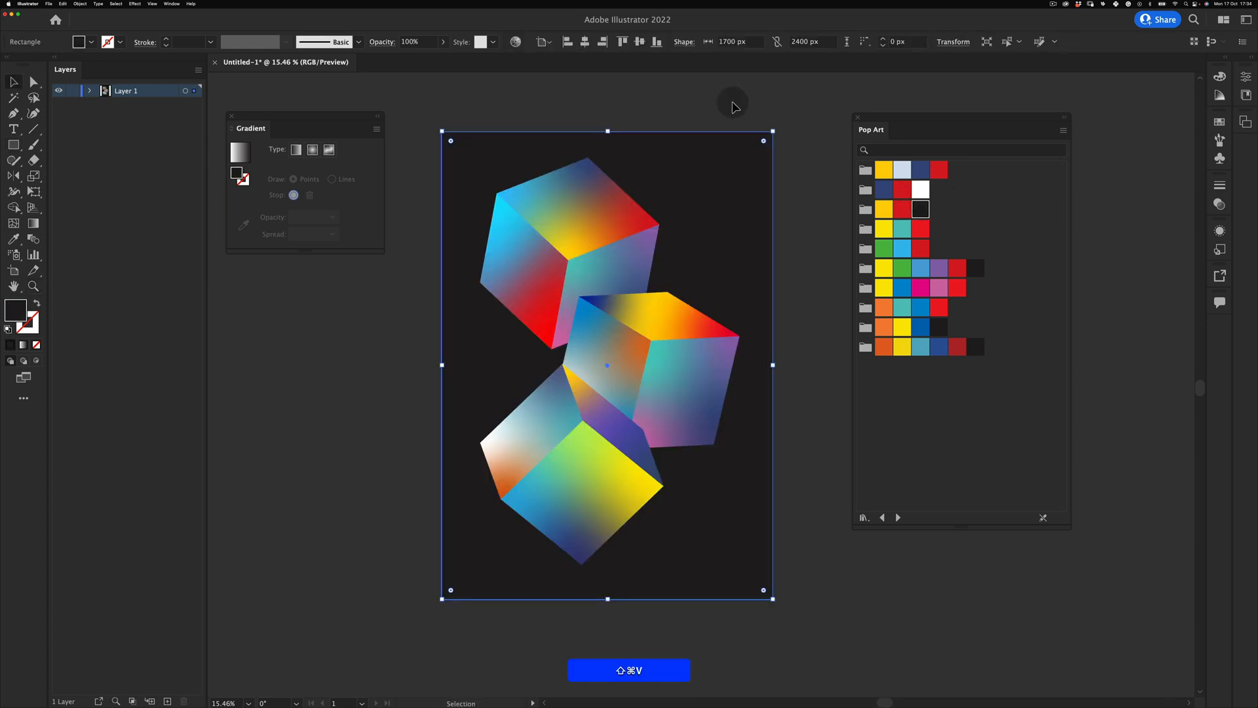
key(v)
click(801, 136)
key(space)
drag(673, 240, 721, 243)
key(v)
click(614, 223)
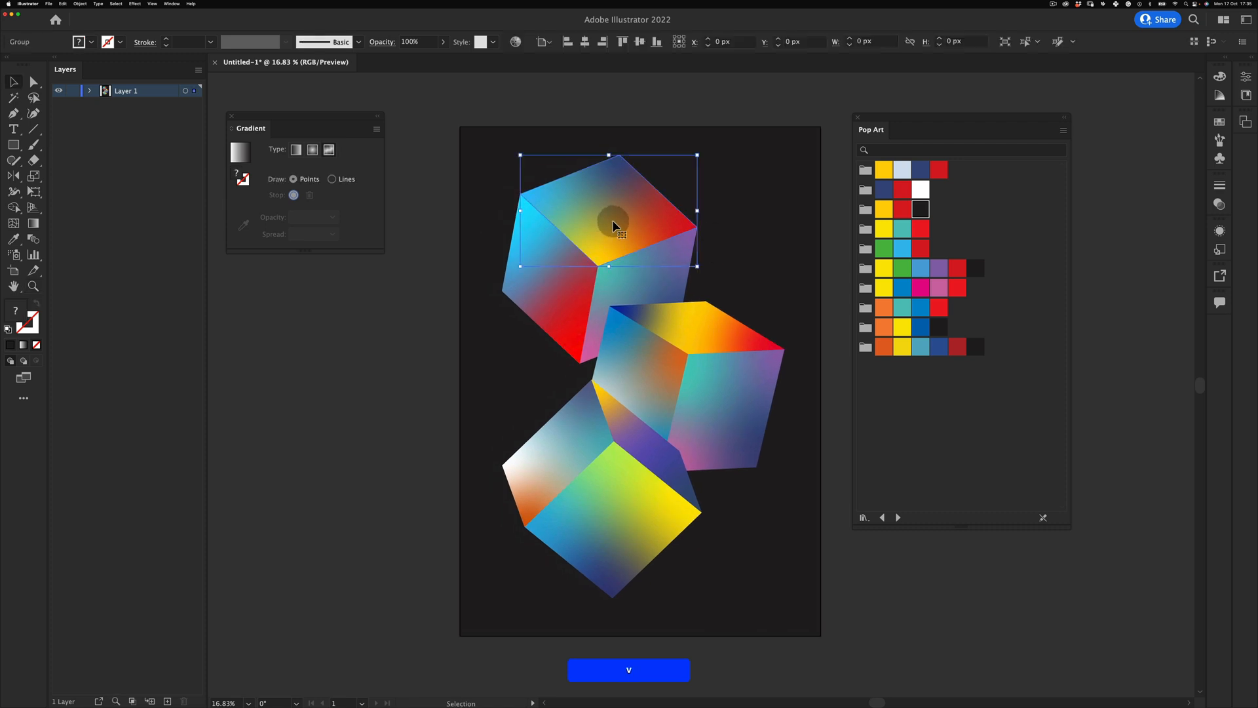
key(super+c)
key(super+f)
right_click(614, 192)
click(669, 103)
Select the cube faces together, copy them and paste the copies in place
shift+click(547, 250)
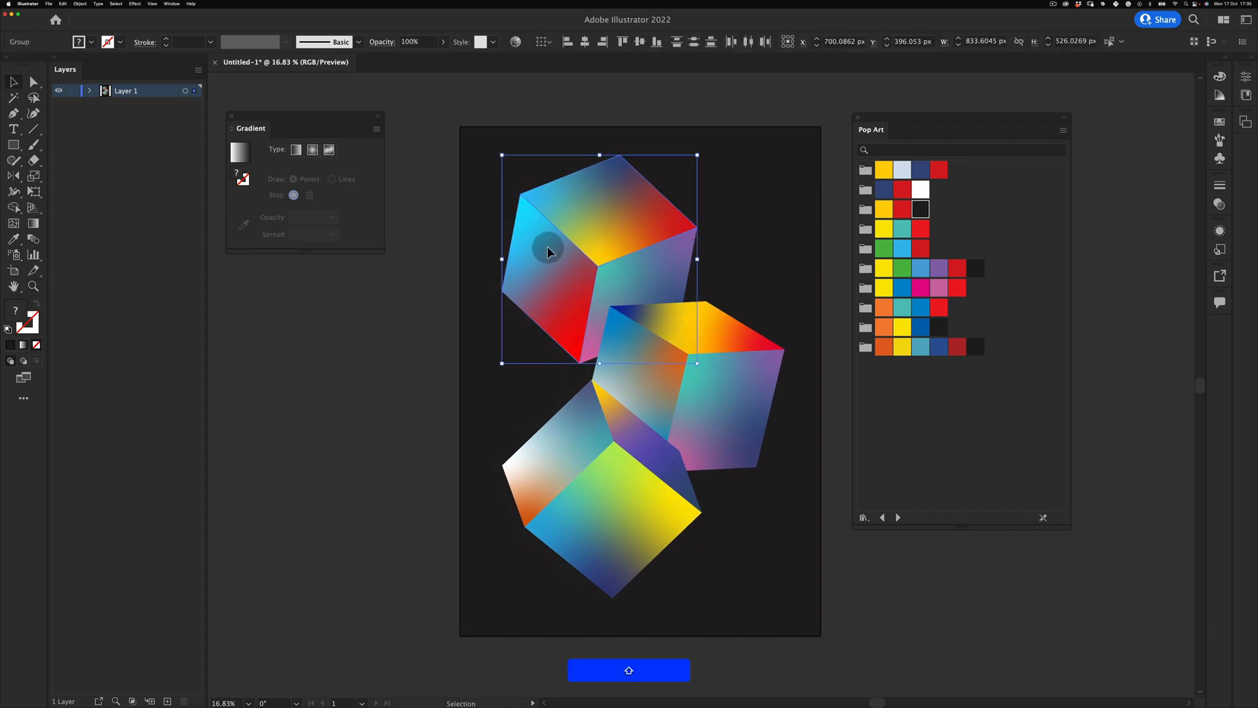
shift+click(707, 324)
shift+click(711, 372)
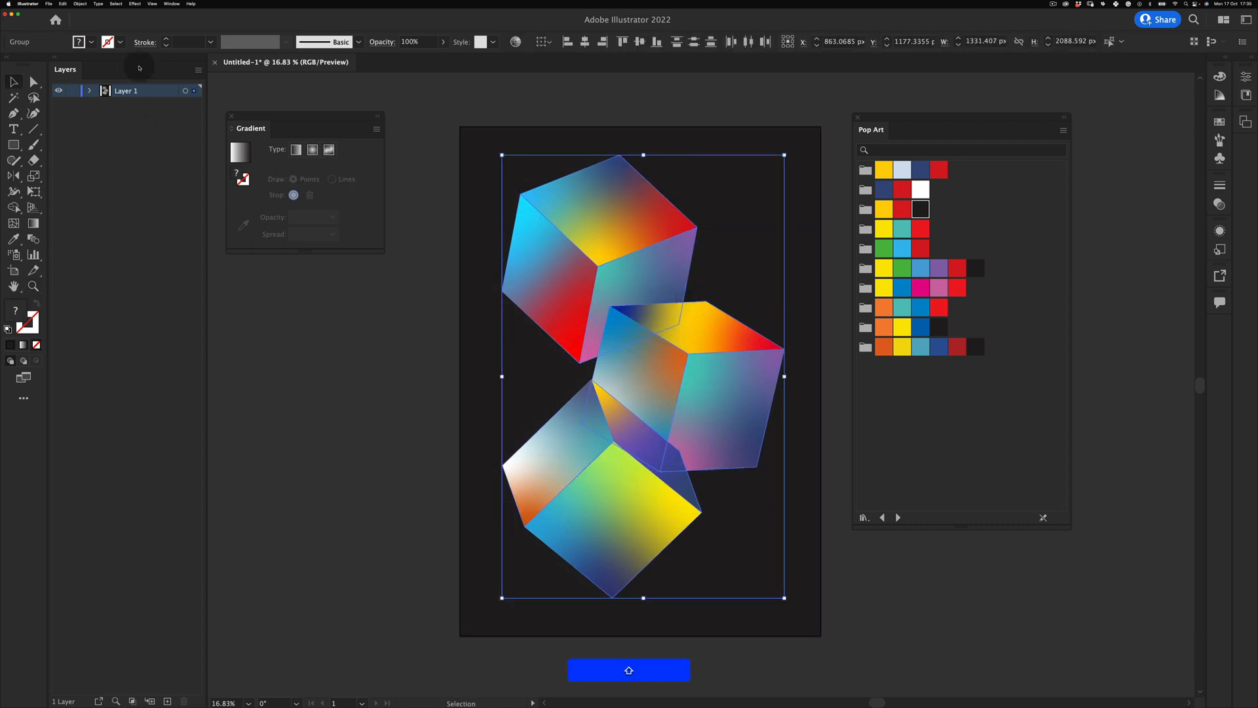
click(80, 4)
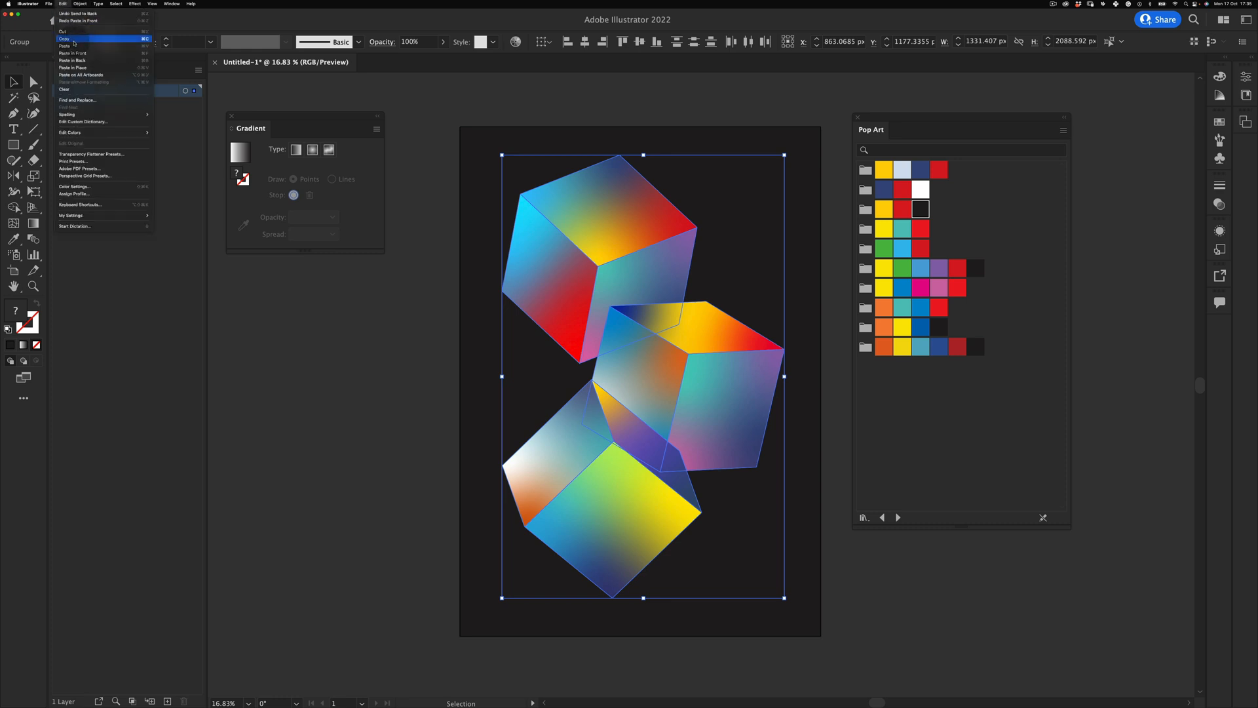
click(164, 53)
Scale the copy of the top cube's upper face uniformly to 90%
right_click(591, 198)
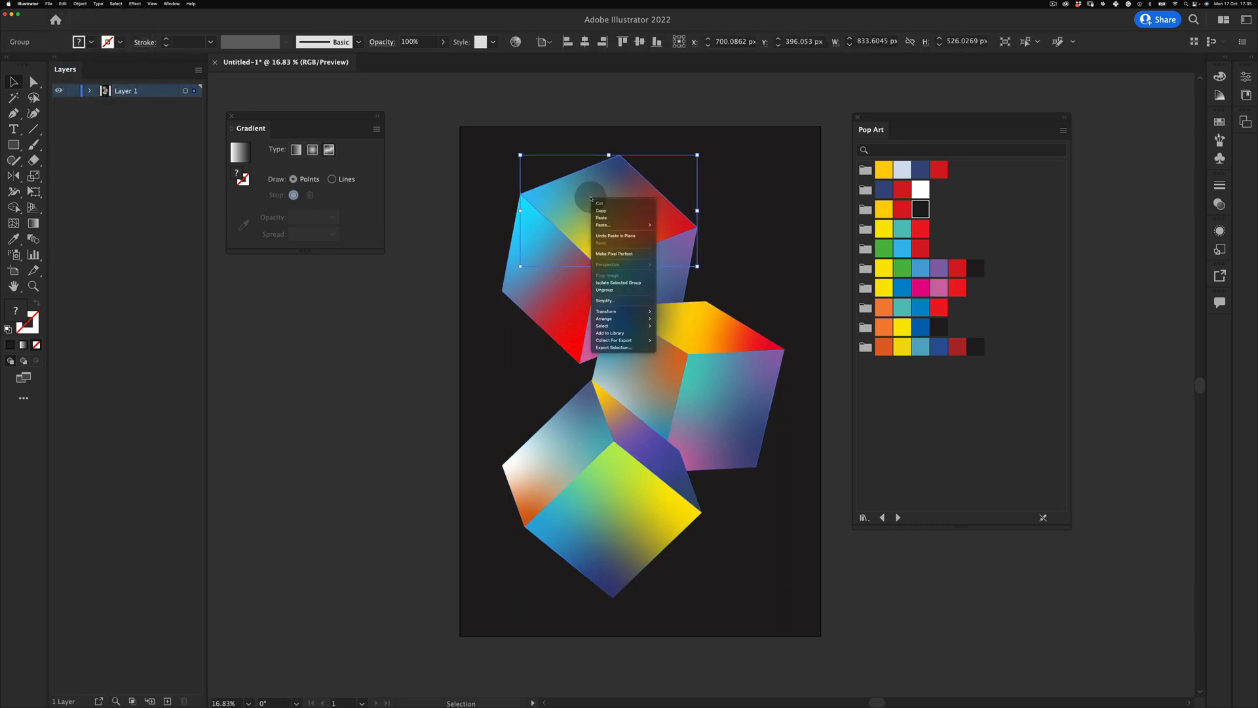
mouse_move(648, 312)
click(693, 346)
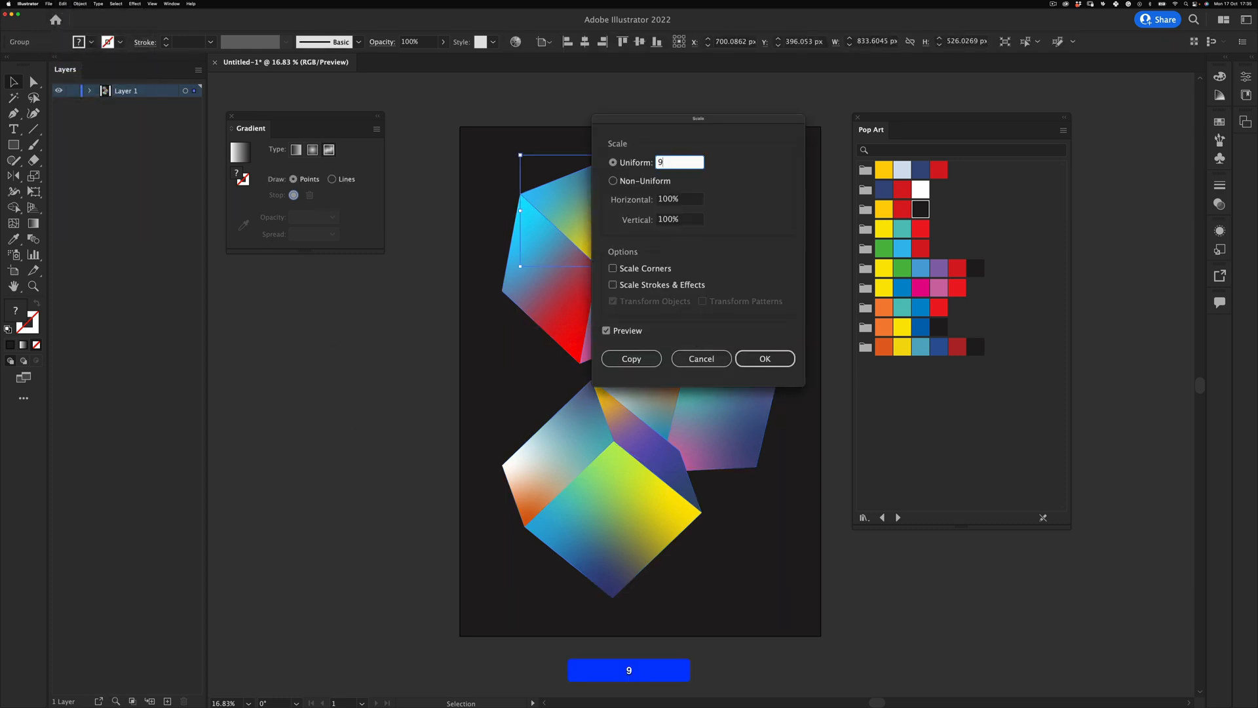
drag(765, 149, 968, 113)
click(968, 322)
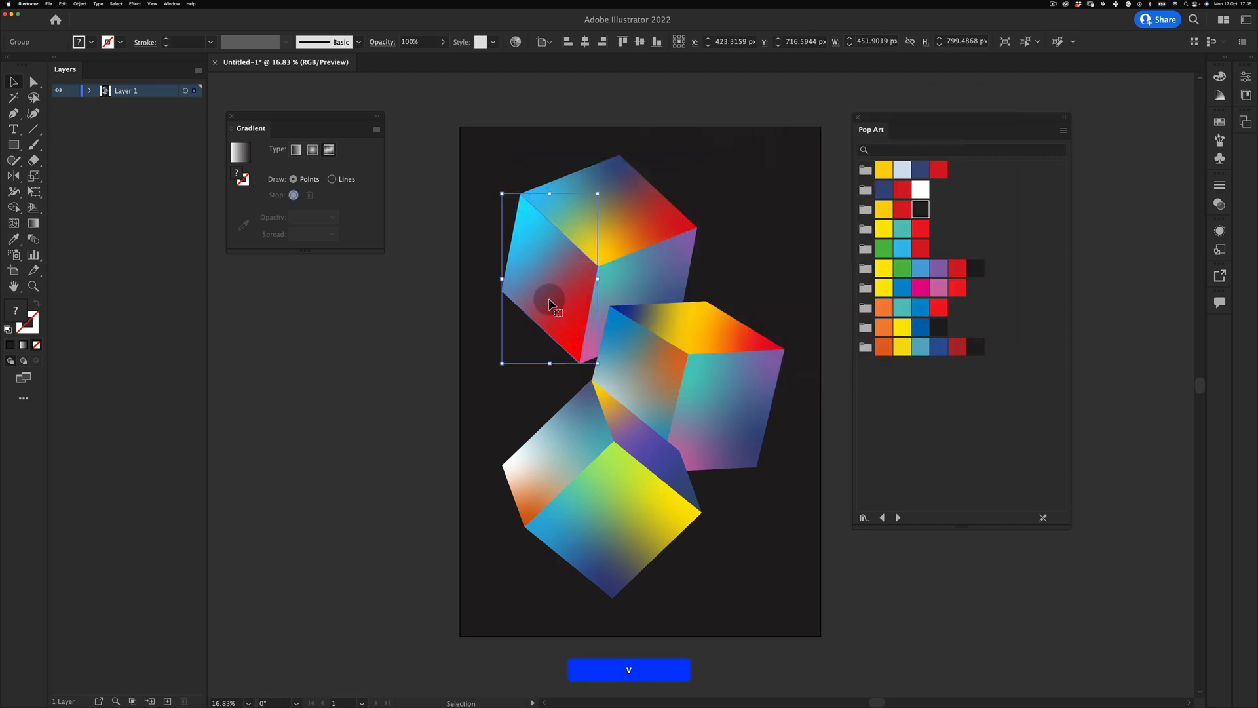
Scale the copies of the top cube's left and right faces uniformly to 90%
right_click(545, 288)
mouse_move(603, 400)
click(633, 431)
key(Return)
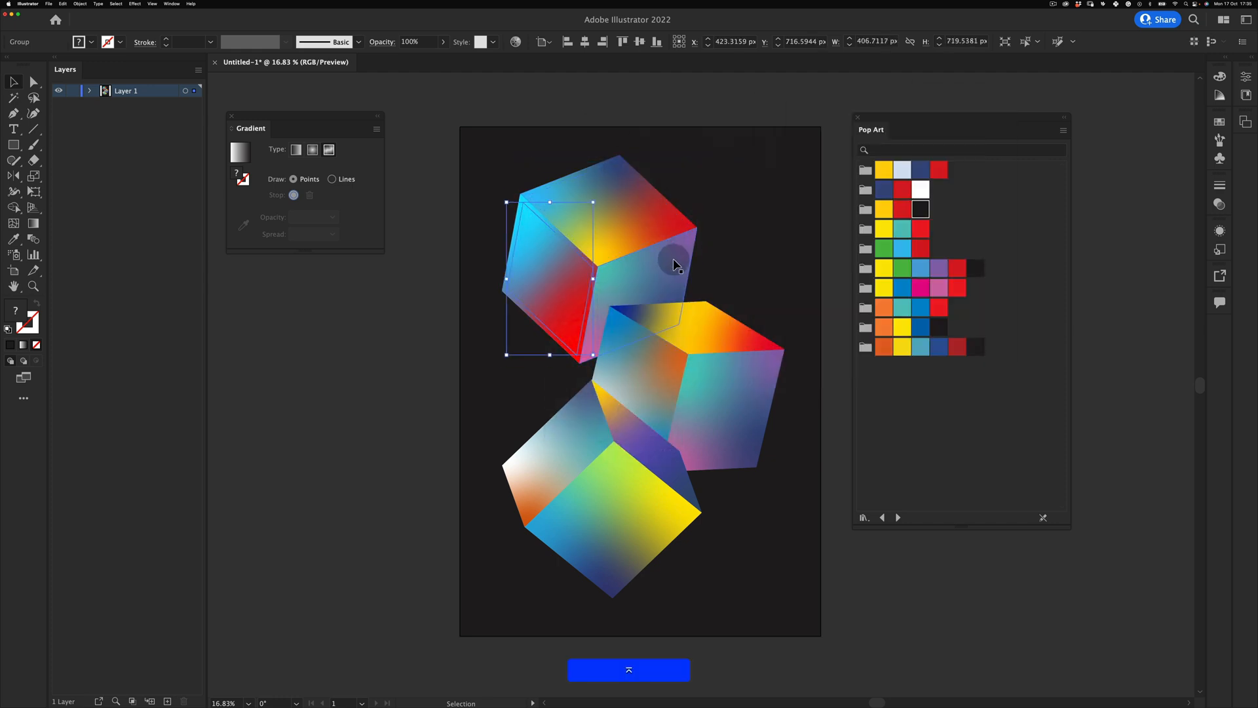
click(668, 268)
right_click(675, 278)
mouse_move(732, 390)
click(766, 416)
key(Return)
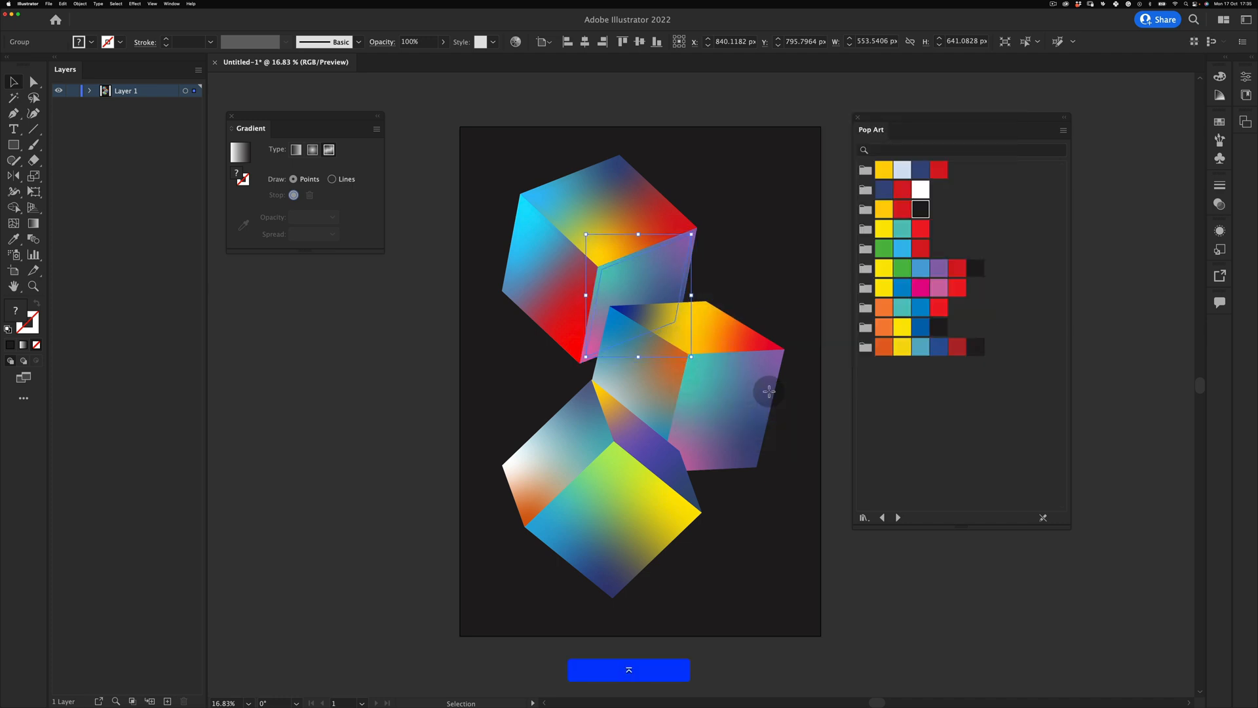
right_click(645, 391)
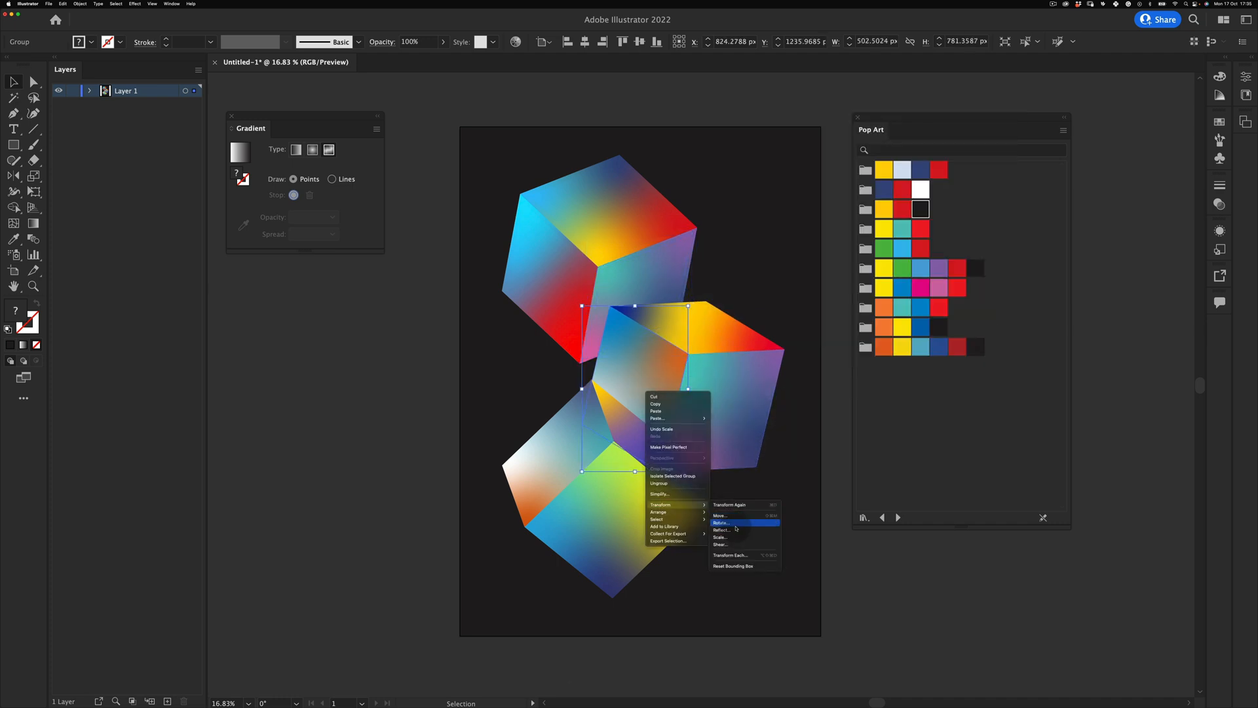
click(733, 537)
key(Escape)
Copy the middle cube's left face, paste it in front and scale the copy uniformly to 90%
key(super+c)
key(super+f)
right_click(634, 350)
mouse_move(682, 465)
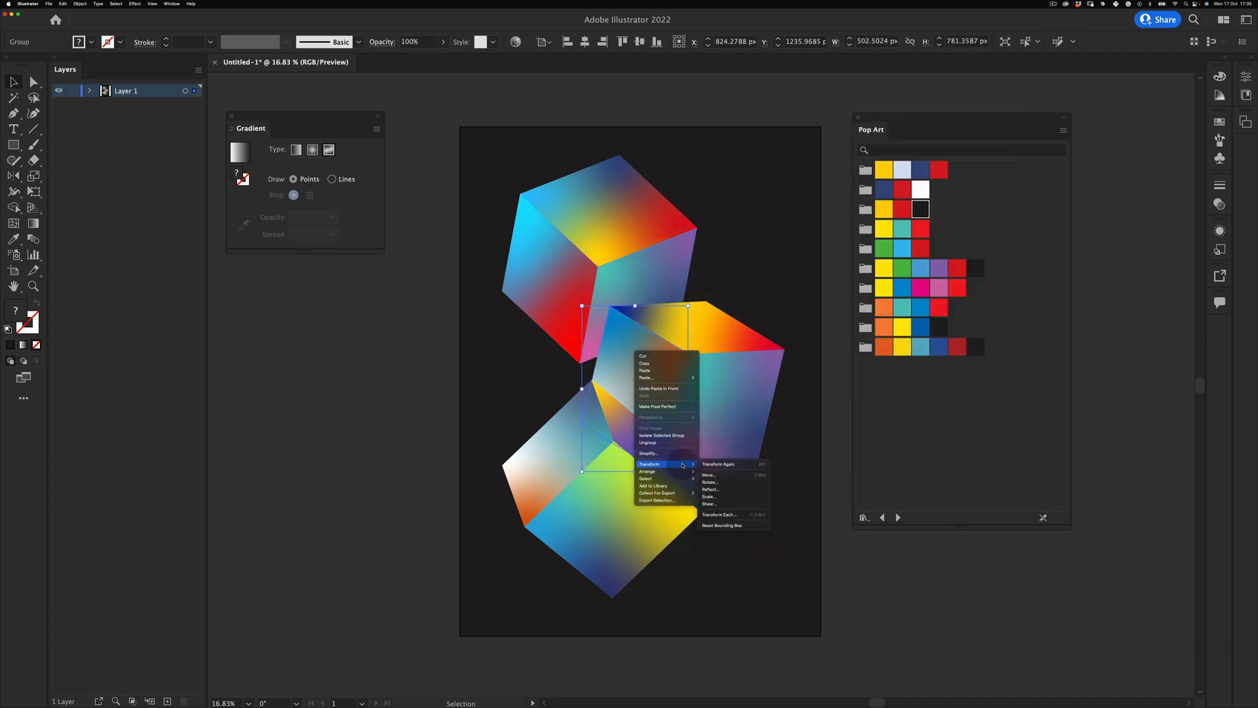
click(729, 500)
key(Return)
key(shift+super+z)
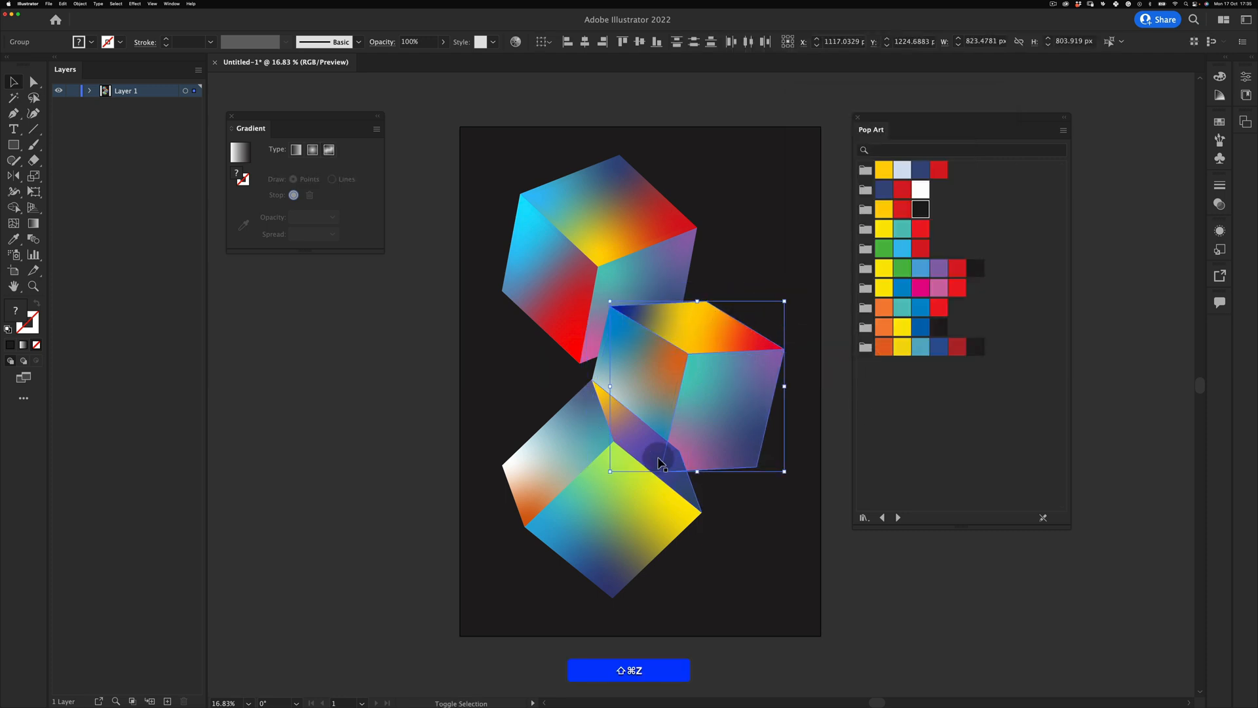
Duplicate the middle cube's upper and right faces and the bottom cube's faces in place
shift+click(603, 510)
click(63, 4)
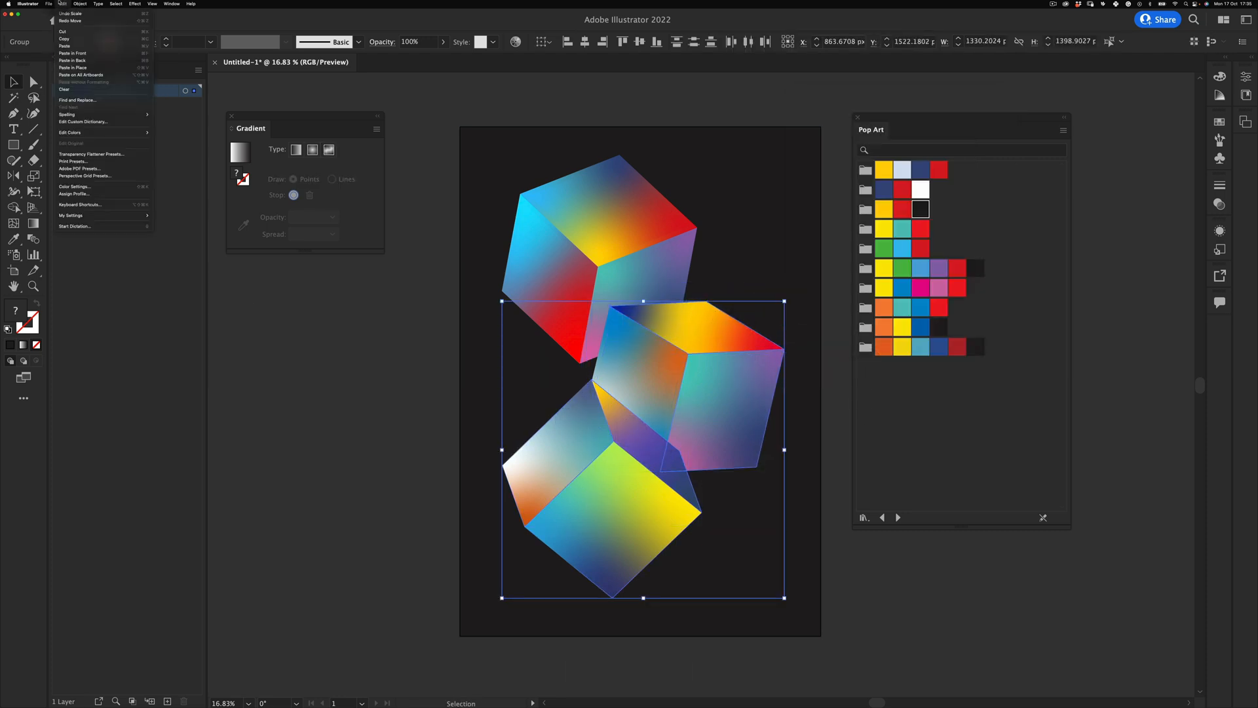
click(93, 68)
Scale the copies of the middle cube's right and upper faces uniformly to 90%
click(752, 372)
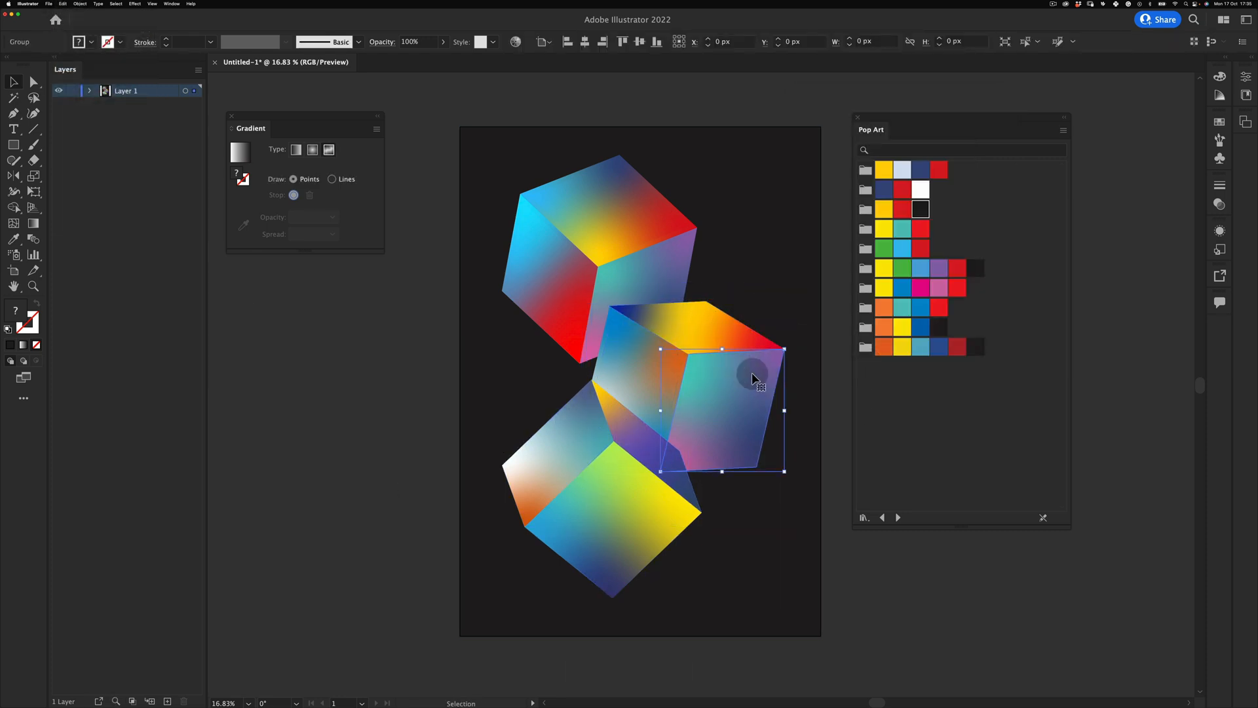
right_click(746, 367)
mouse_move(767, 484)
click(846, 513)
click(985, 335)
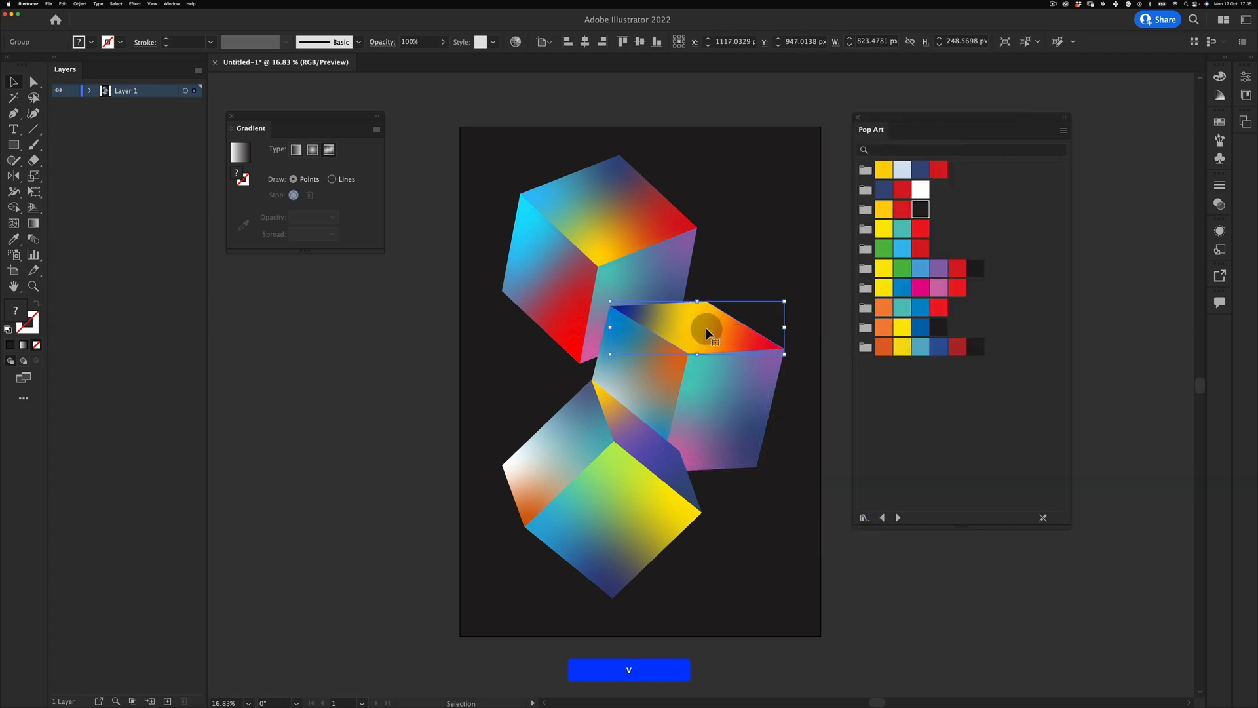
right_click(708, 328)
mouse_move(737, 441)
click(812, 456)
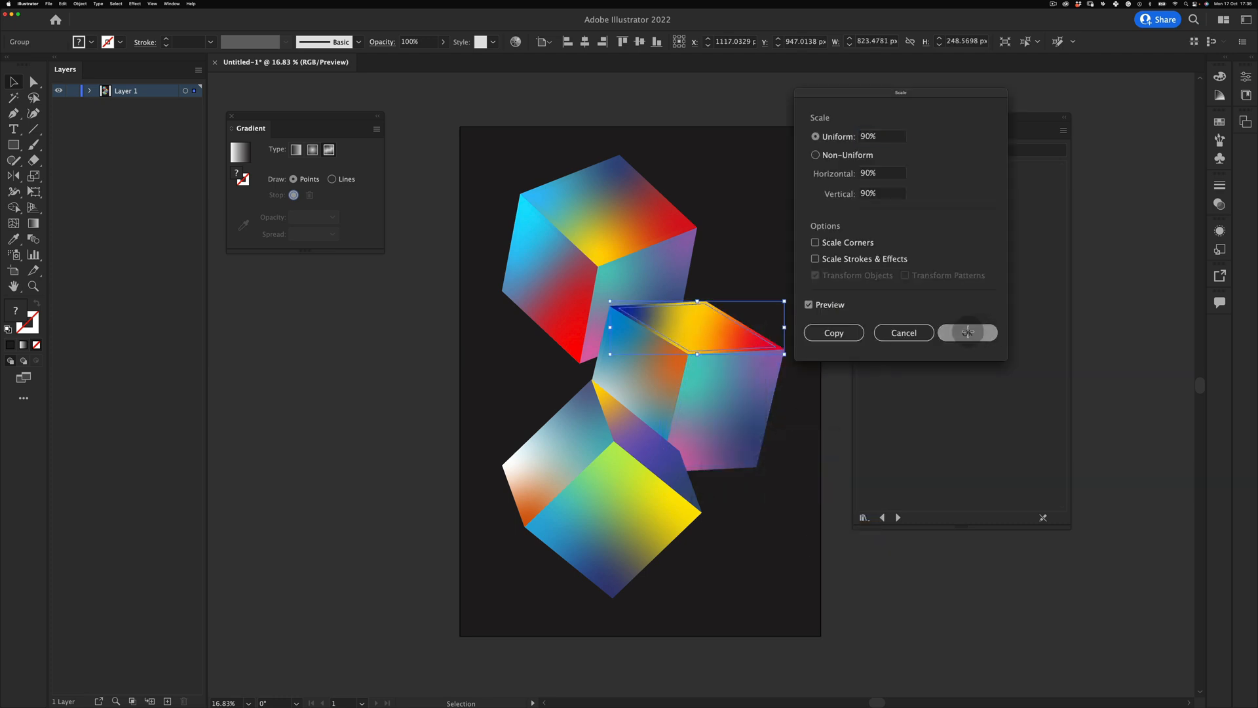
click(968, 332)
Scale the copies of the bottom cube's front and upper-right faces uniformly to 90%
click(614, 492)
right_click(627, 525)
mouse_move(652, 639)
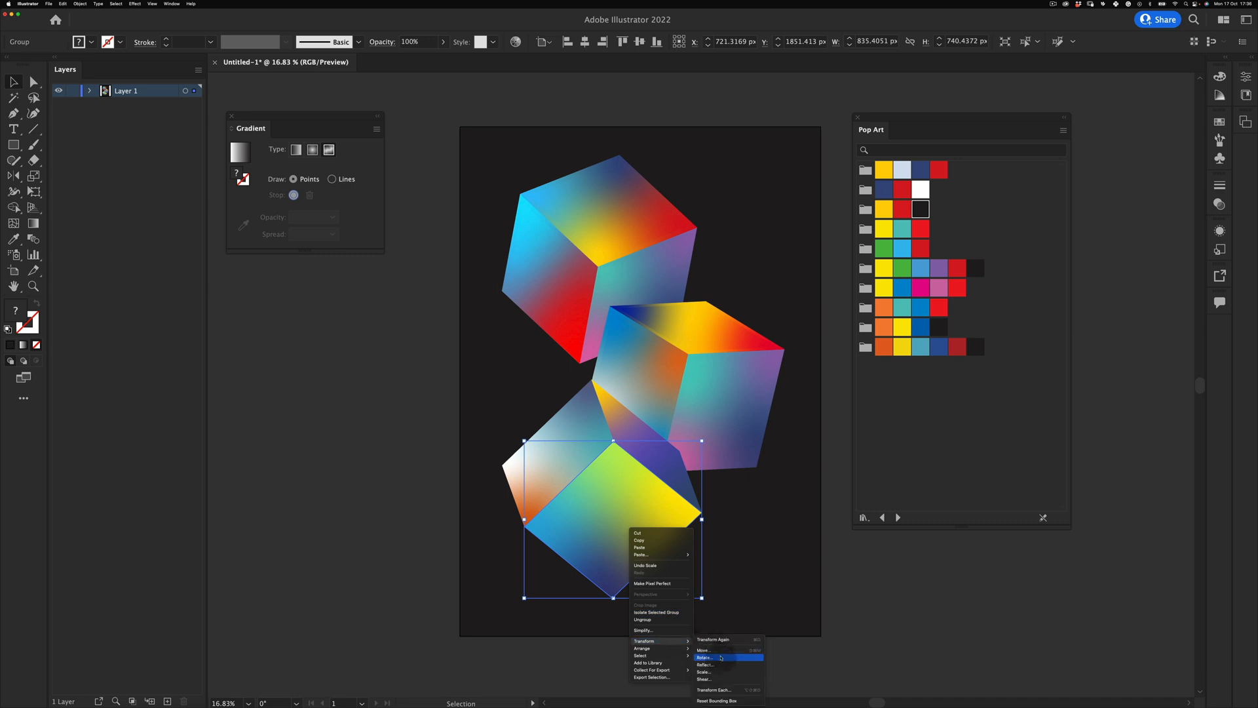
click(731, 672)
click(961, 333)
right_click(622, 409)
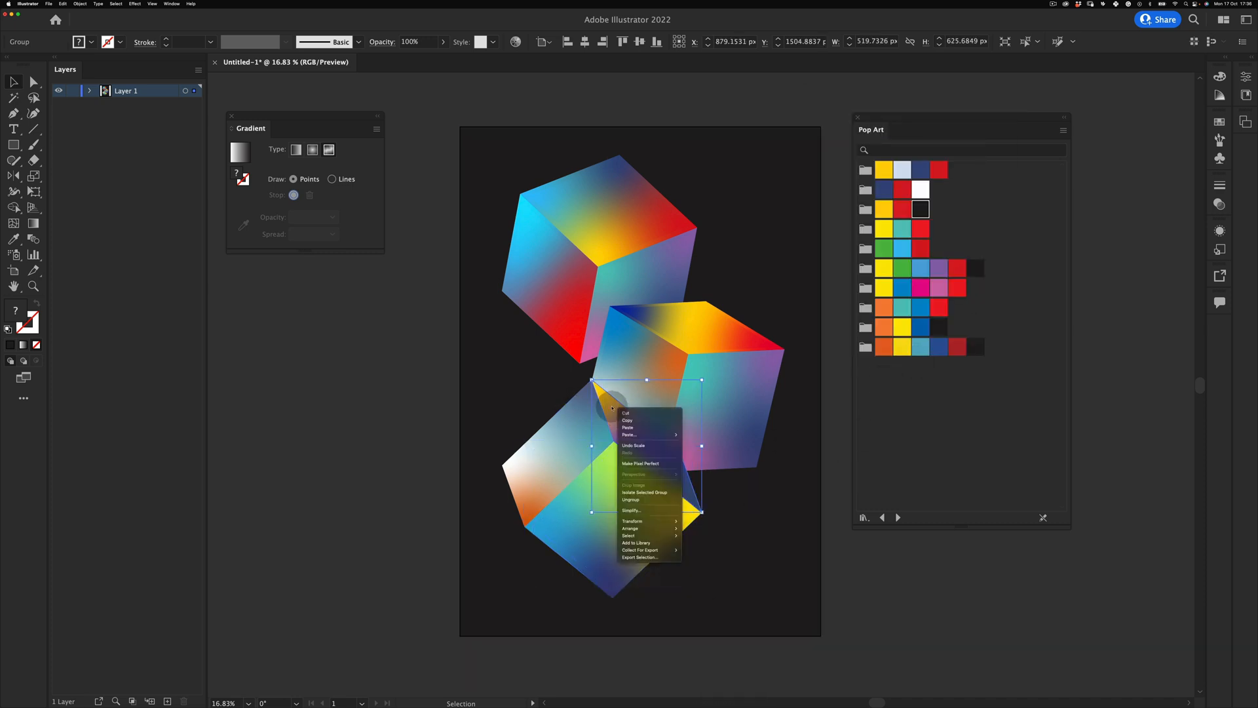
mouse_move(662, 521)
click(716, 554)
click(969, 332)
Scale the copy of the bottom cube's left face uniformly to 90%
click(553, 435)
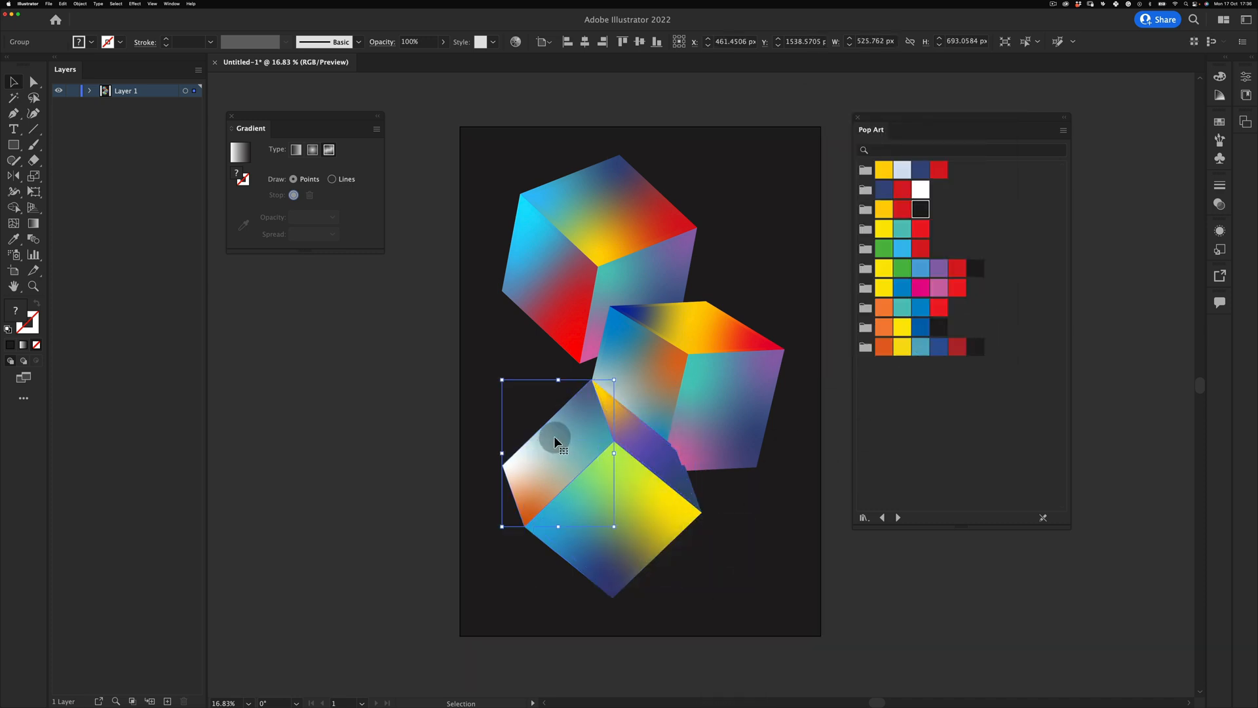
right_click(553, 437)
mouse_move(586, 551)
click(670, 584)
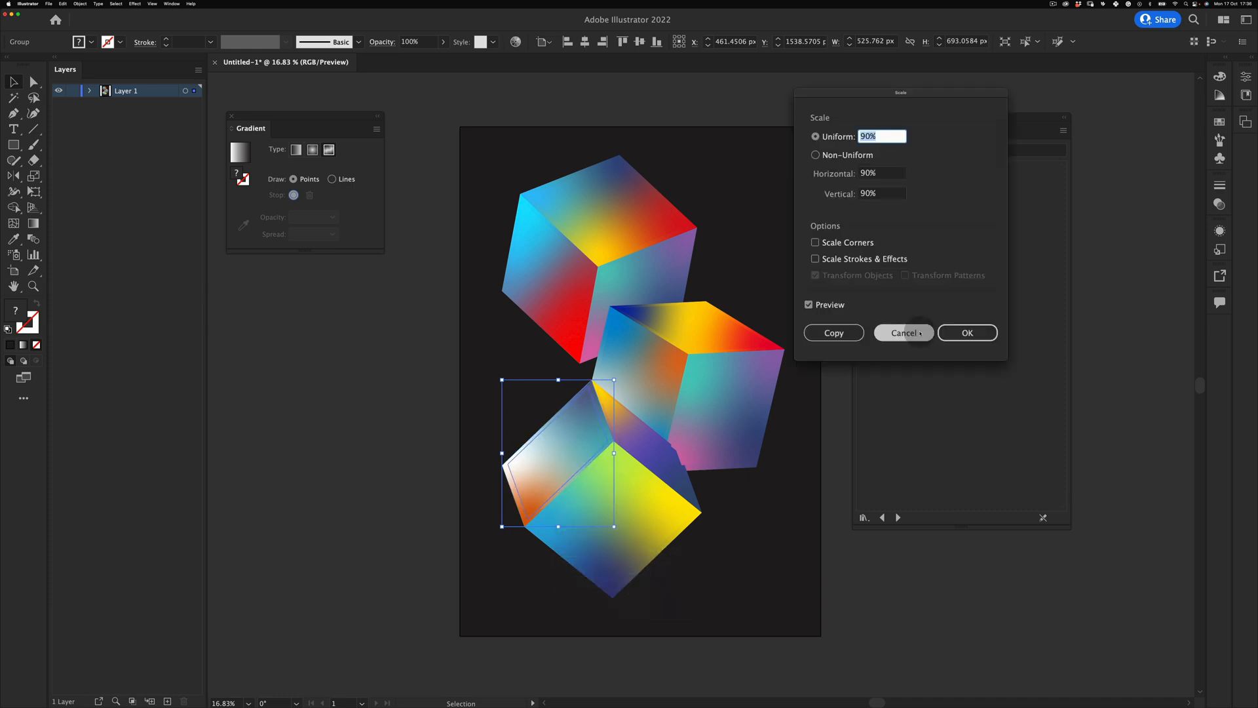
click(967, 332)
Rearrange the freeform gradient points of the bottom cube's left inset face, moving the dark blue point toward the middle of its upper-left edge
key(g)
drag(579, 406, 546, 432)
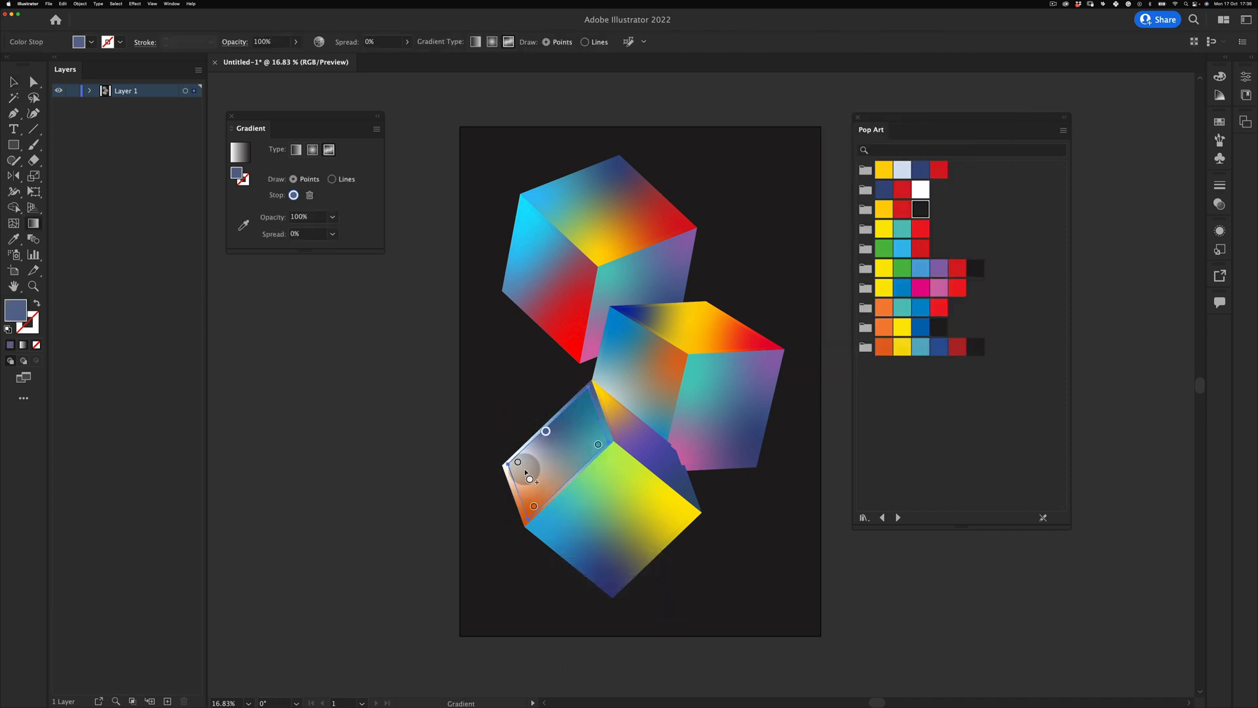
key(v)
click(437, 584)
click(542, 476)
key(g)
drag(534, 506, 599, 487)
key(v)
Rearrange the gradient points of the bottom cube's front inset face, putting teal near the upper corner and blue toward the left
click(575, 578)
click(622, 523)
key(g)
key(v)
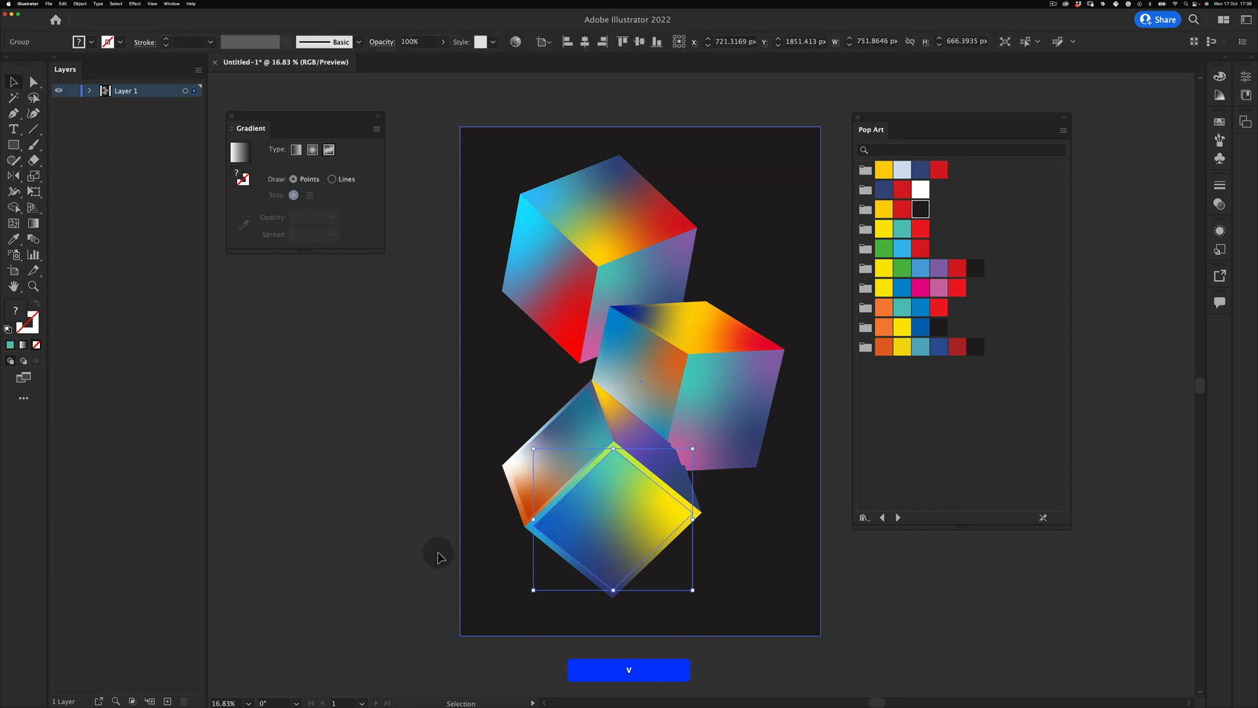
click(435, 553)
Rearrange the gradient points of the bottom cube's narrow upper-right inset face so its colors contrast with the outer face
click(631, 450)
key(g)
key(v)
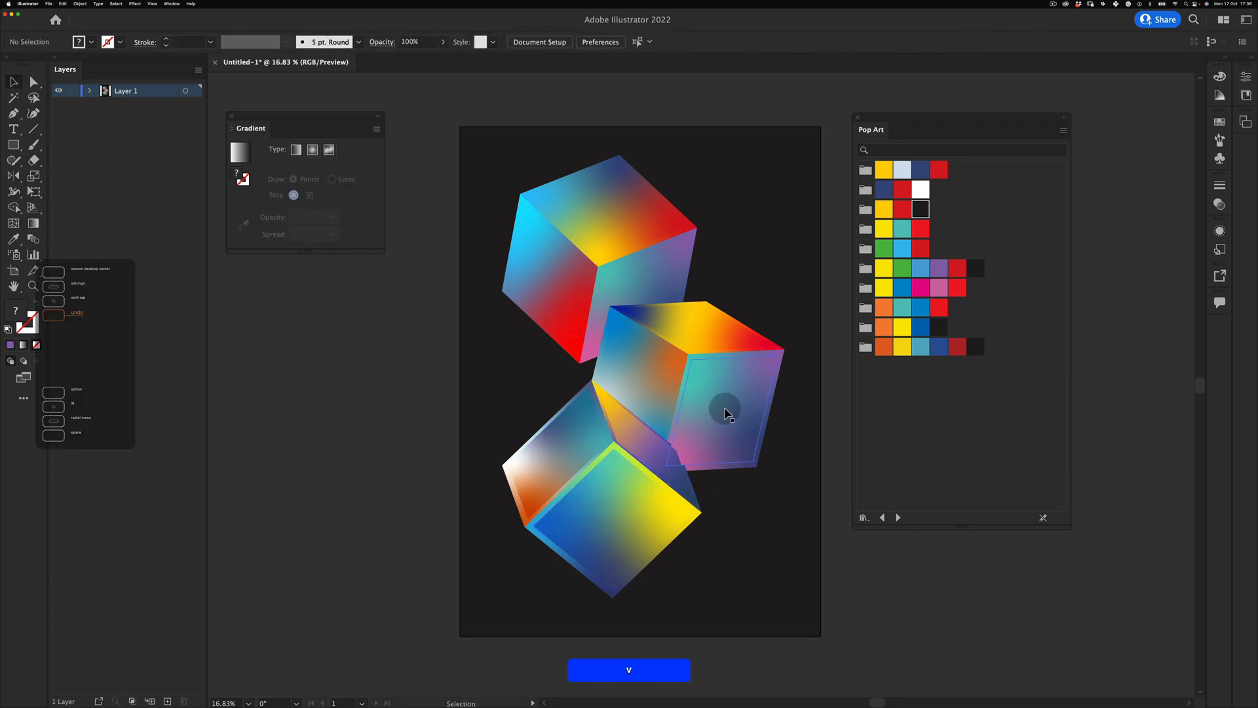
click(721, 422)
click(692, 492)
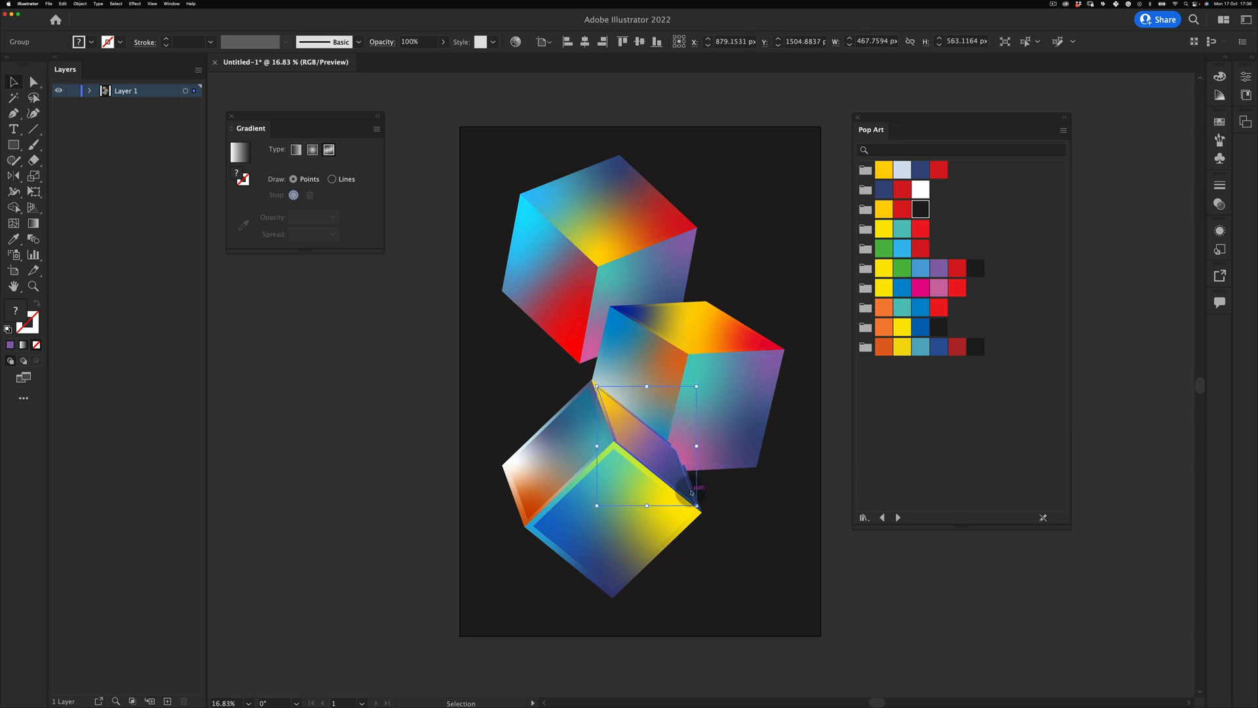
key(v)
click(450, 517)
Move the teal gradient point of the middle cube's right inset toward the lower left, rearrange its other points and send the inset backward
click(744, 407)
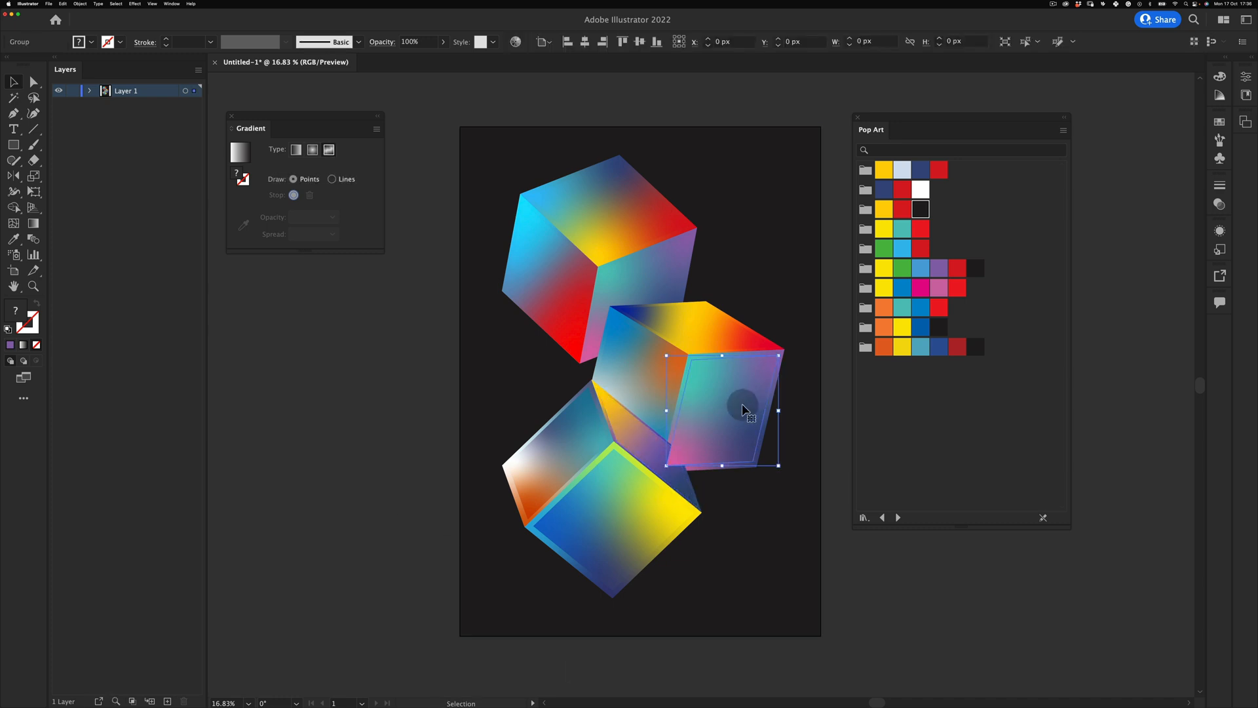
key(g)
click(690, 397)
drag(689, 398, 678, 429)
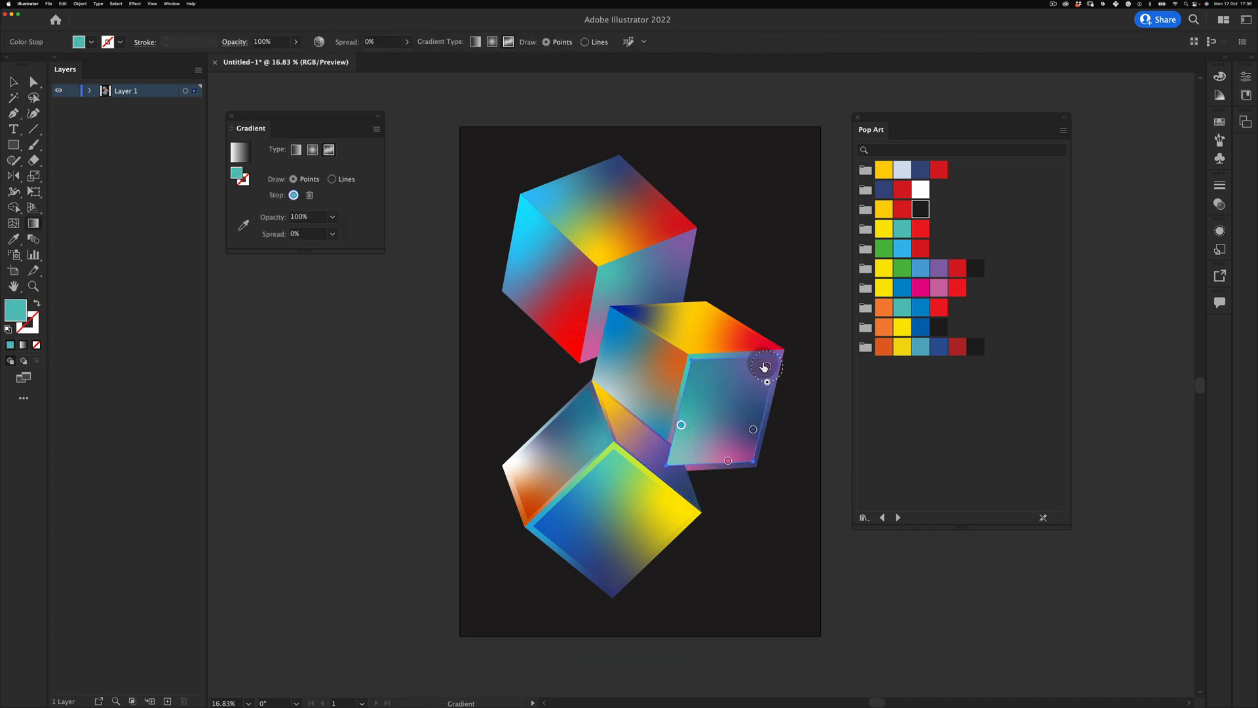
super+click(708, 403)
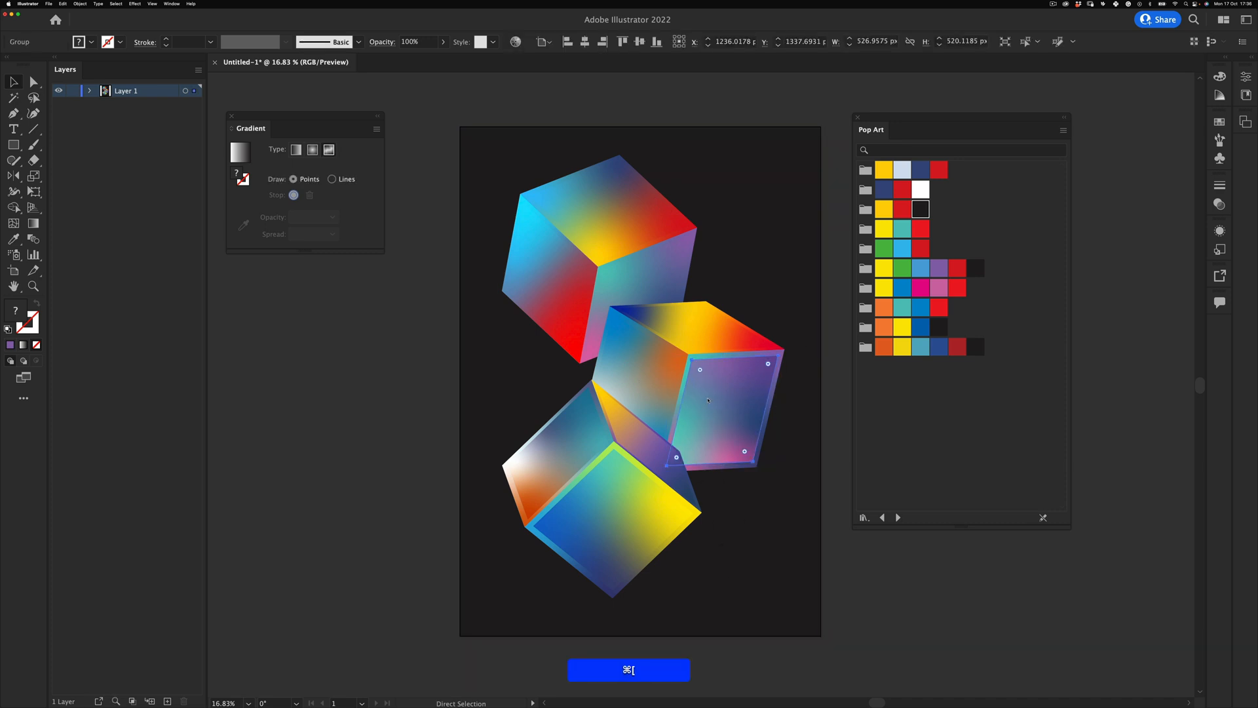
Rearrange the gradient points of the middle cube's upper inset face, with yellow toward the left corner and dark blue in the middle
super+click(674, 312)
key(g)
click(675, 309)
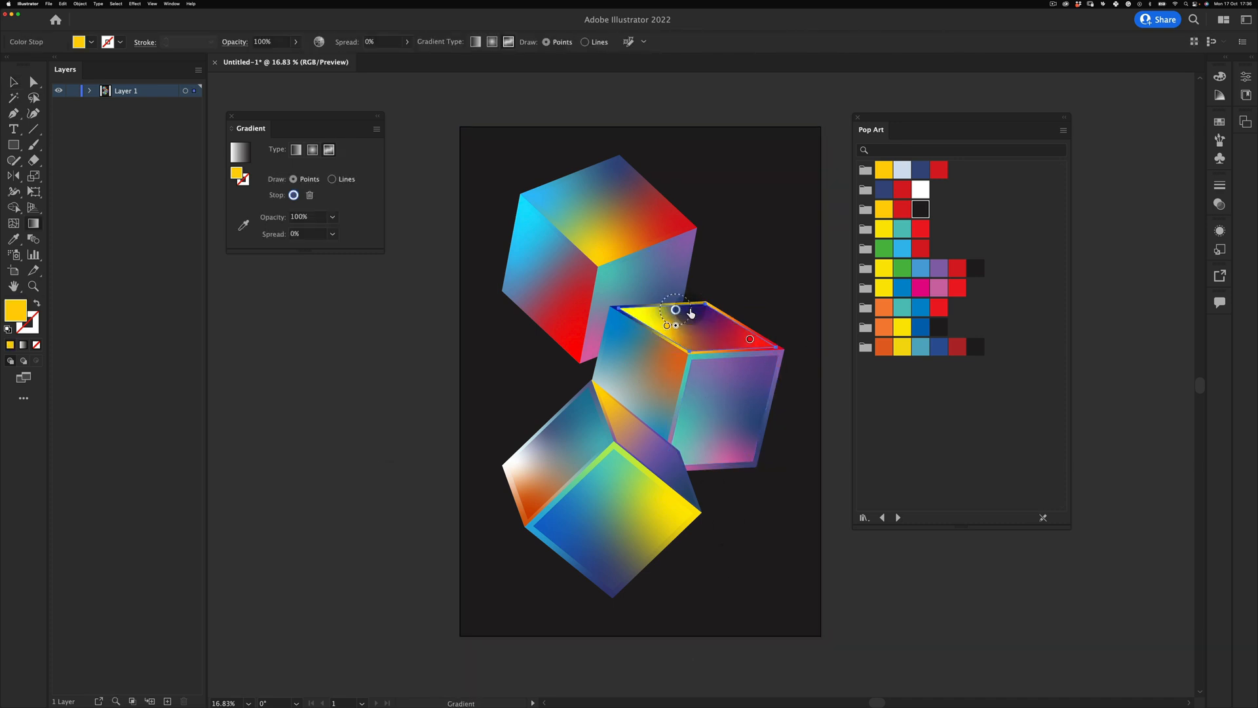
drag(690, 313, 700, 323)
mouse_move(667, 325)
mouse_down()
mouse_move(629, 310)
mouse_move(680, 340)
mouse_up()
Rearrange the gradient points of the middle cube's left inset face, placing orange at the upper end and blue toward the lower end
key(v)
click(645, 352)
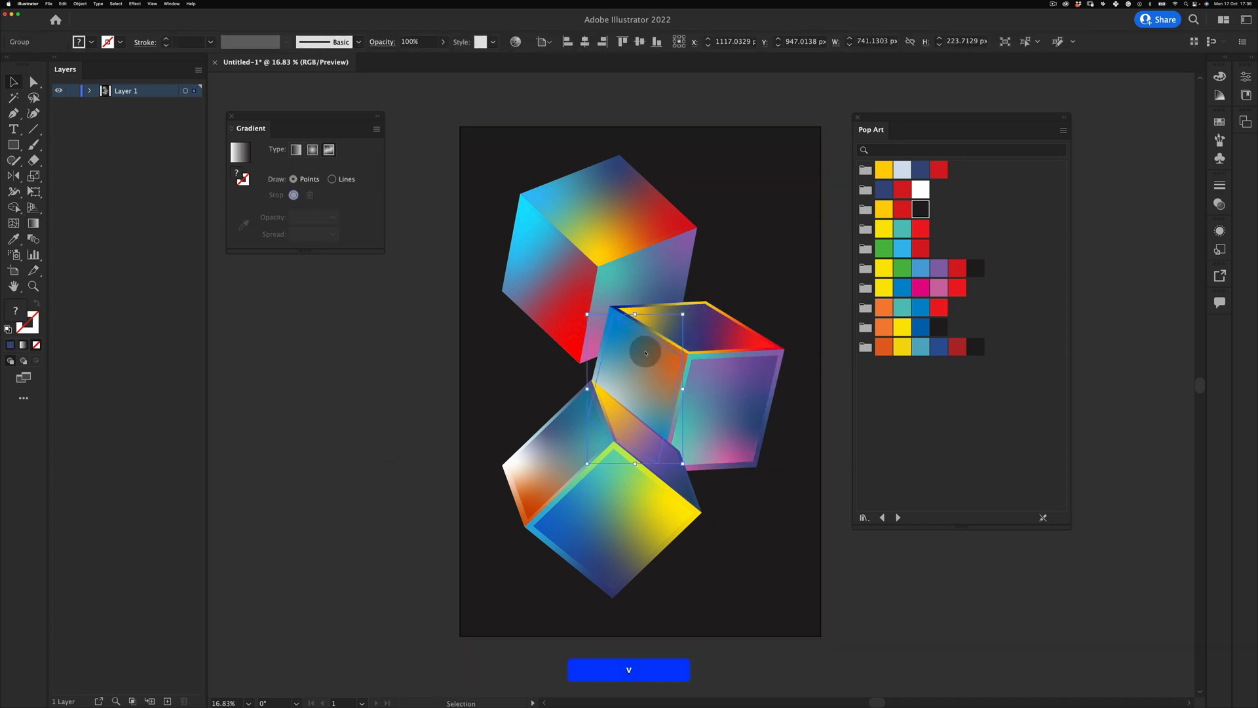
key(g)
drag(601, 414, 599, 420)
mouse_move(623, 333)
mouse_down()
mouse_move(625, 376)
mouse_move(639, 339)
mouse_up()
key(v)
scroll(595, 284, up, 2)
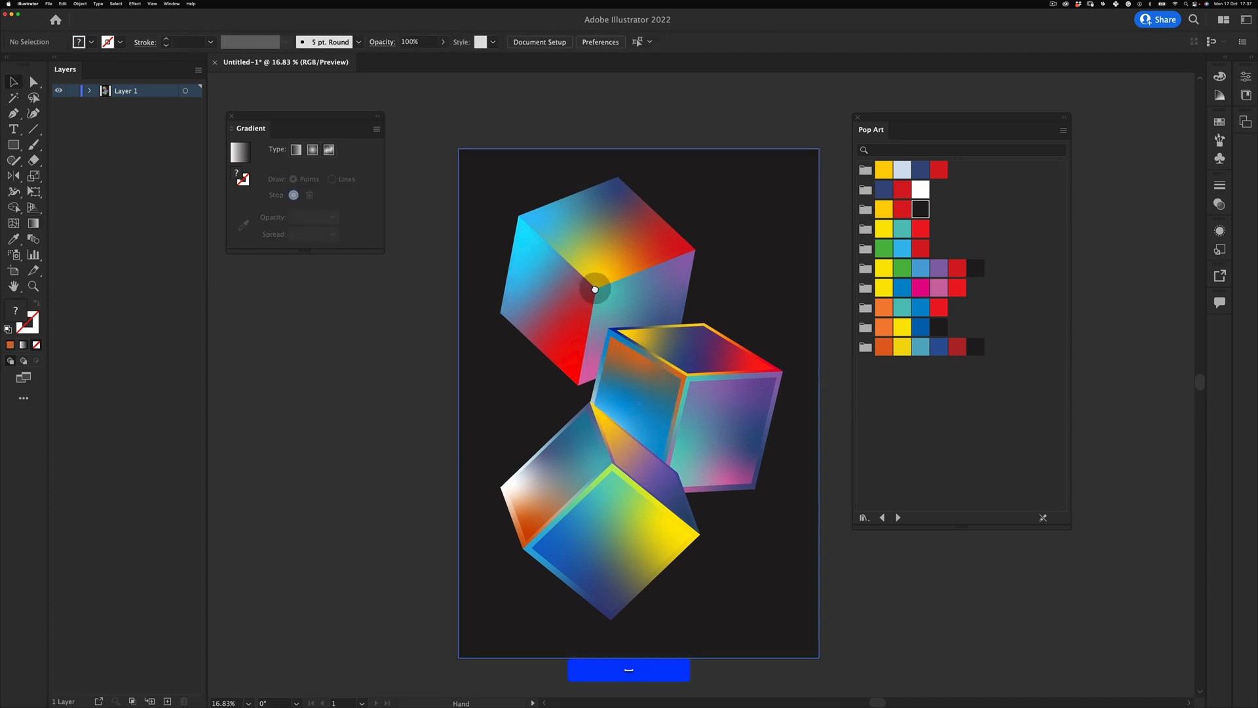
Rearrange the gradient points of the top cube's right inset face, with purple toward the left and dark blue near the upper-right corner
click(638, 288)
key(g)
drag(614, 308, 641, 313)
drag(666, 286, 617, 294)
mouse_move(668, 348)
mouse_down()
mouse_move(682, 281)
mouse_move(667, 350)
mouse_up()
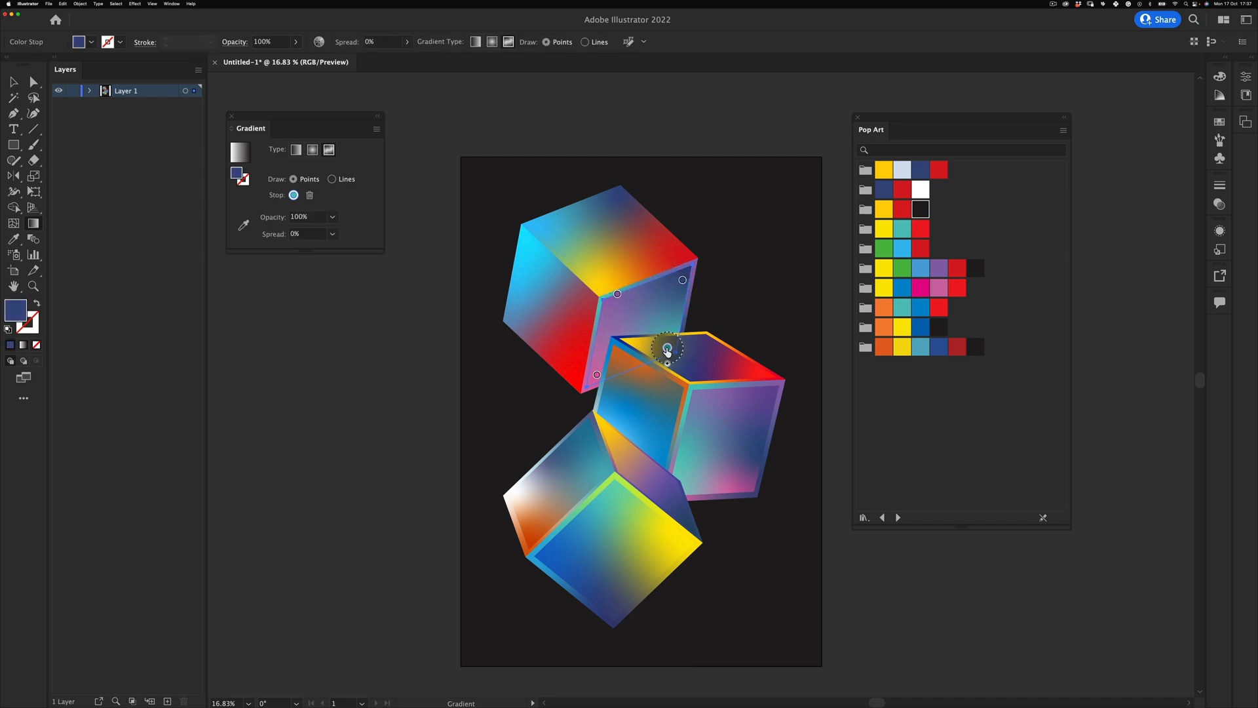
Swap the gradient colors of the top cube's left inset face, placing red along the upper part and light blue at the lower corner
key(v)
click(568, 323)
key(g)
drag(516, 290, 525, 248)
drag(524, 324, 570, 372)
key(v)
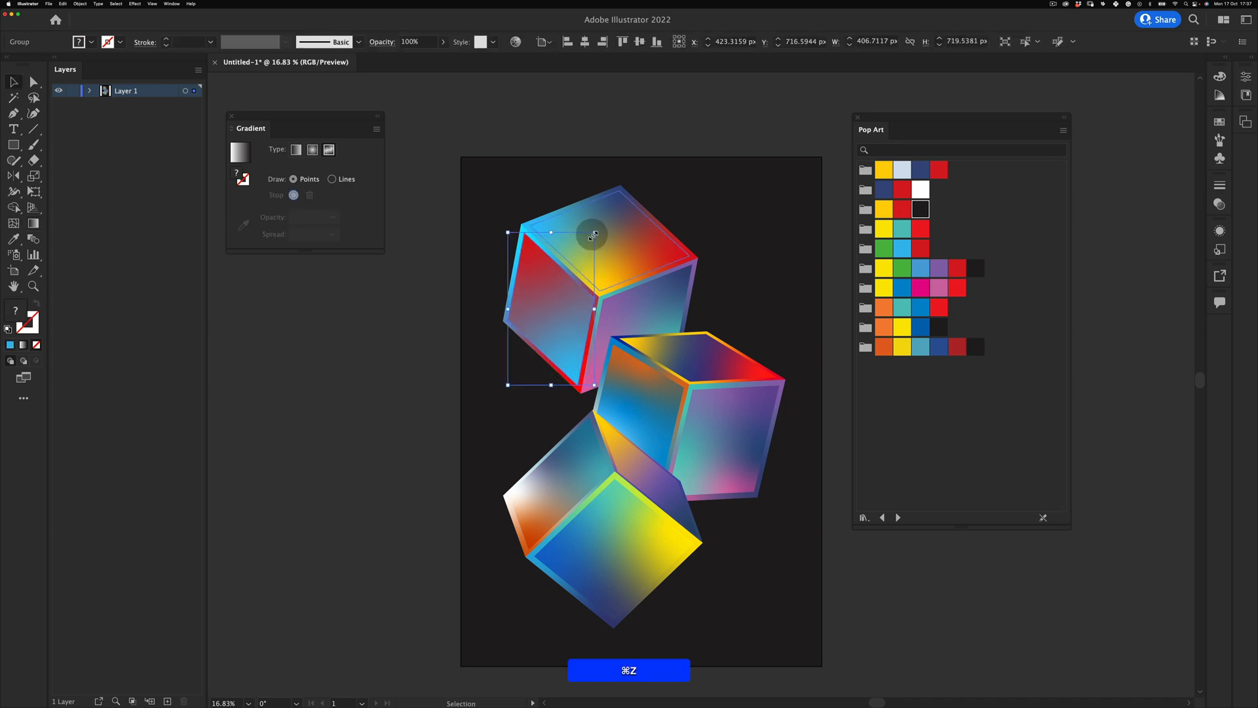
Rearrange the gradient points of the top cube's upper inset face, with dark blue at the left corner and yellow in the lower middle
key(v)
click(576, 221)
drag(546, 230, 613, 224)
drag(601, 281, 595, 276)
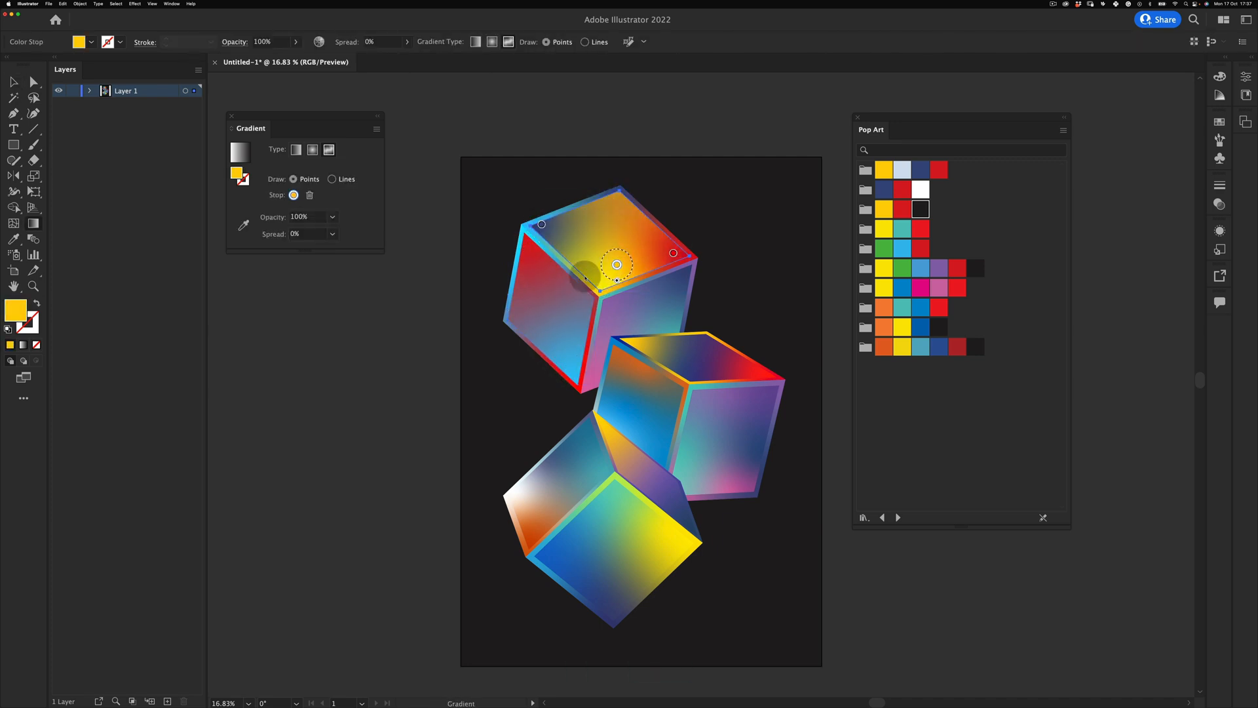
Try to duplicate all the inset faces of the three cubes together in place
key(v)
click(669, 191)
key(z)
drag(655, 208, 586, 242)
key(v)
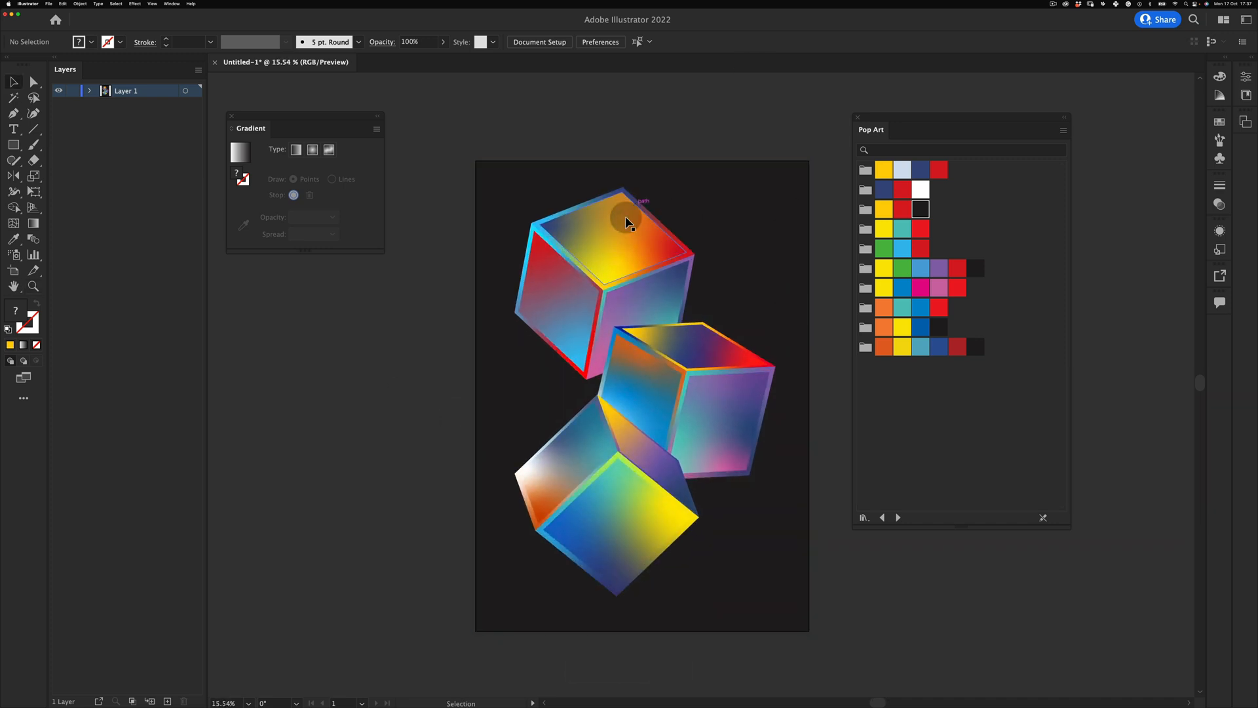
click(601, 243)
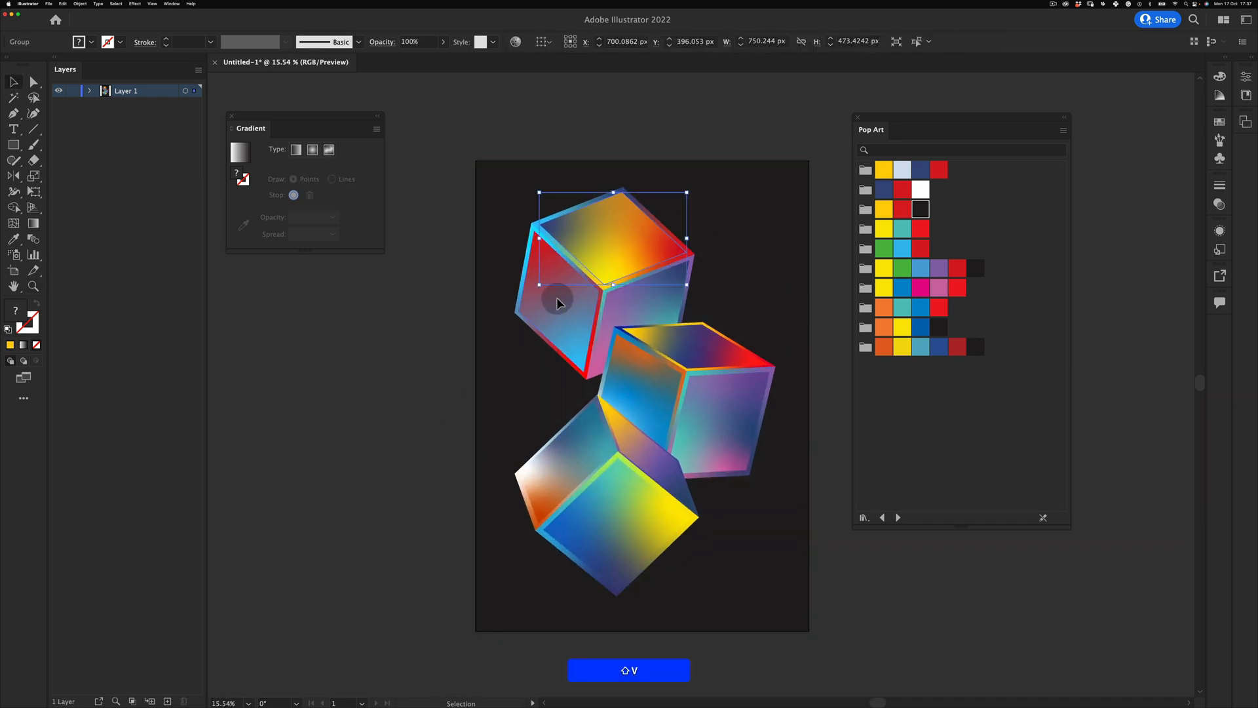
shift+click(634, 438)
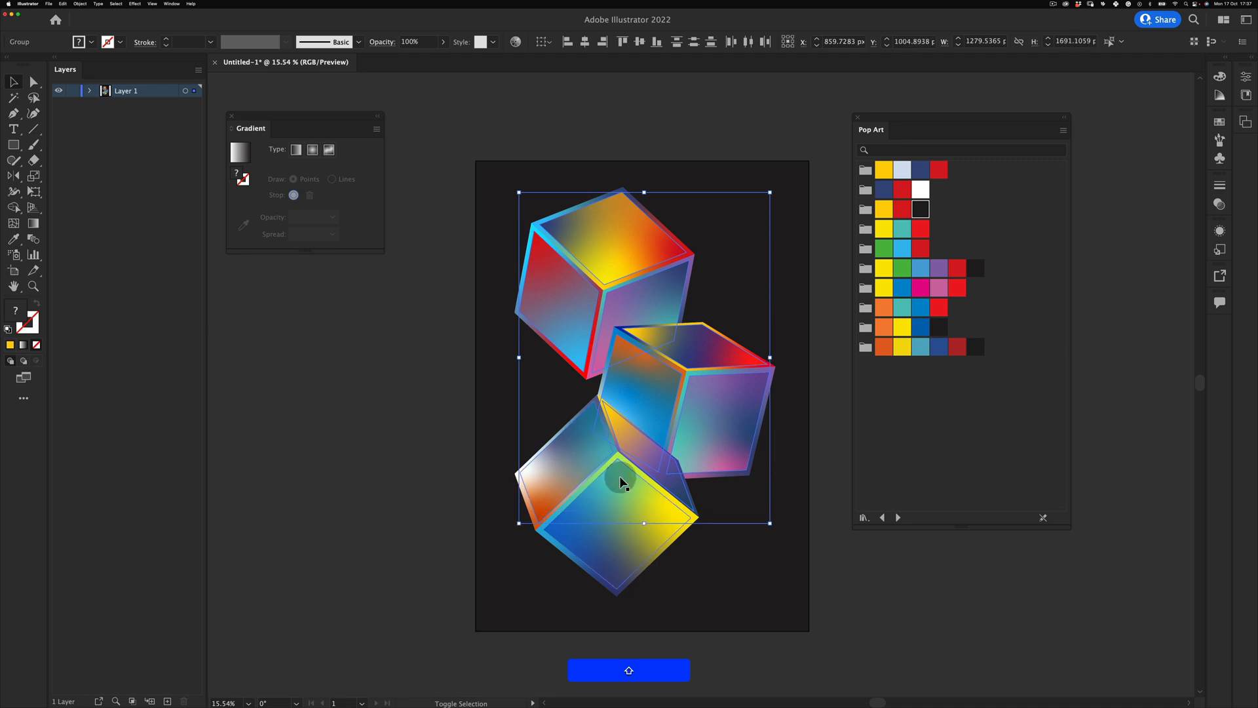
click(63, 3)
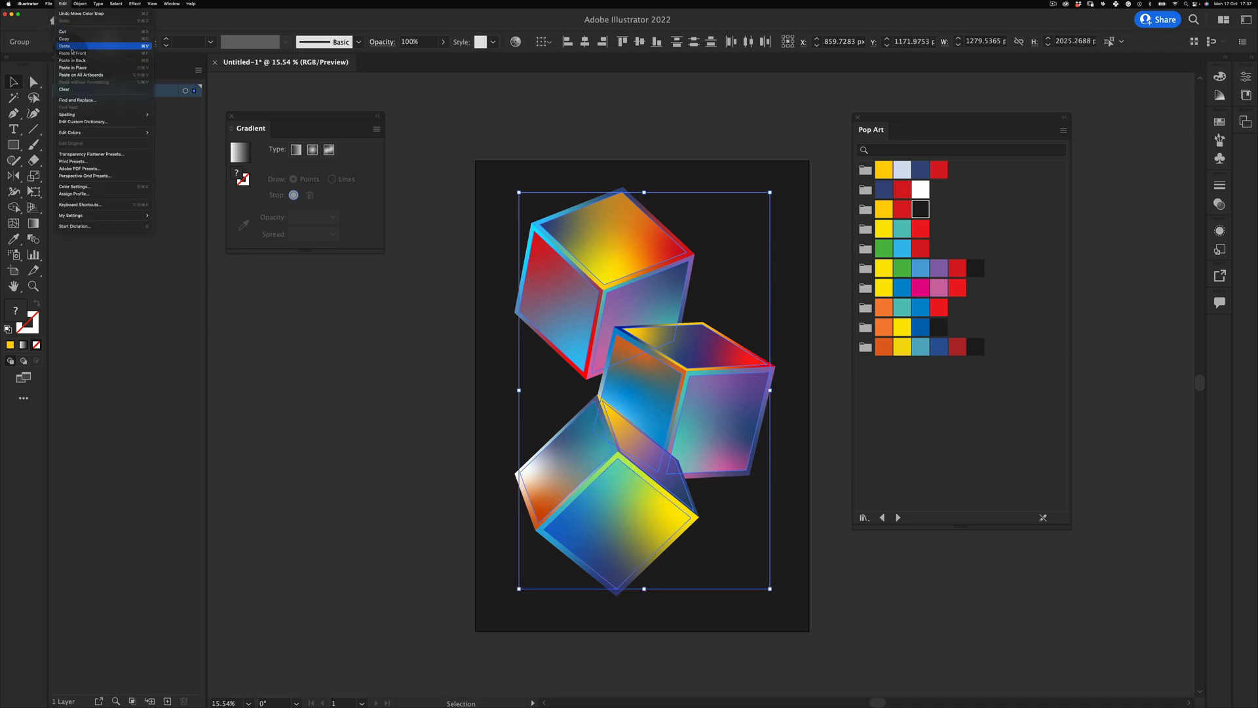
click(81, 71)
key(v)
click(361, 482)
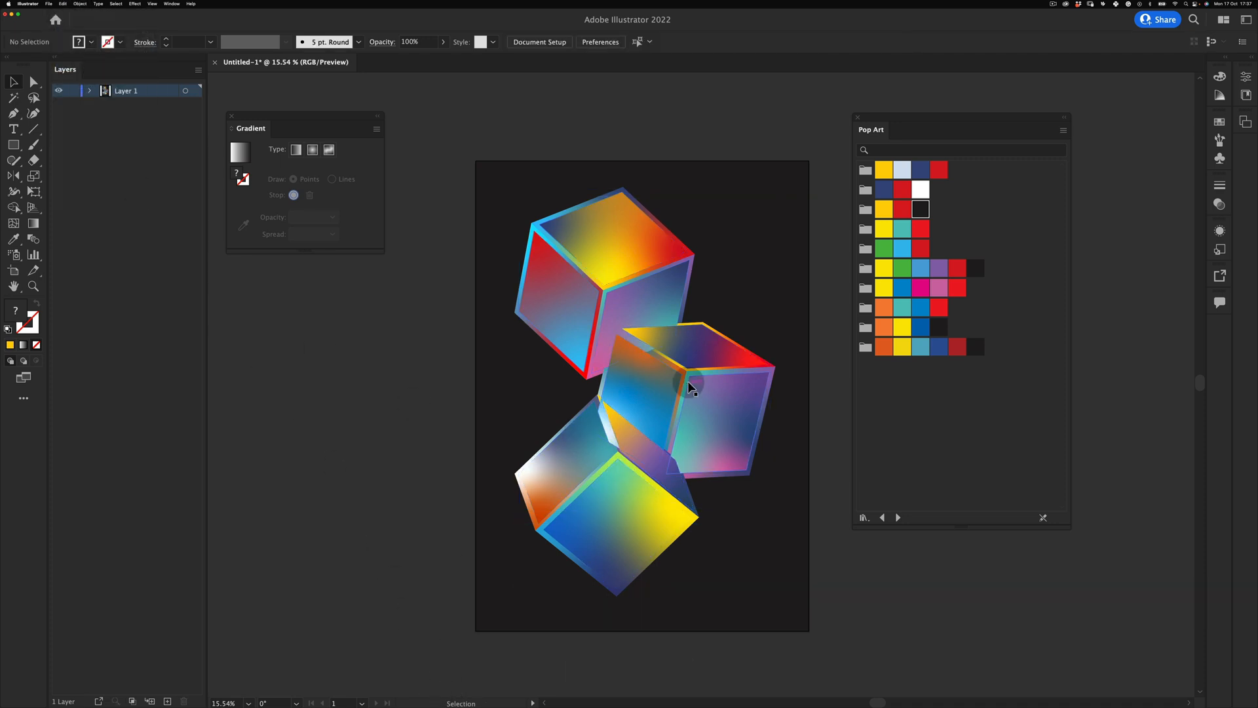
Try to fix the stacking order of the middle cube's left inset and undo the pasted copies of the inset faces
super+click(655, 380)
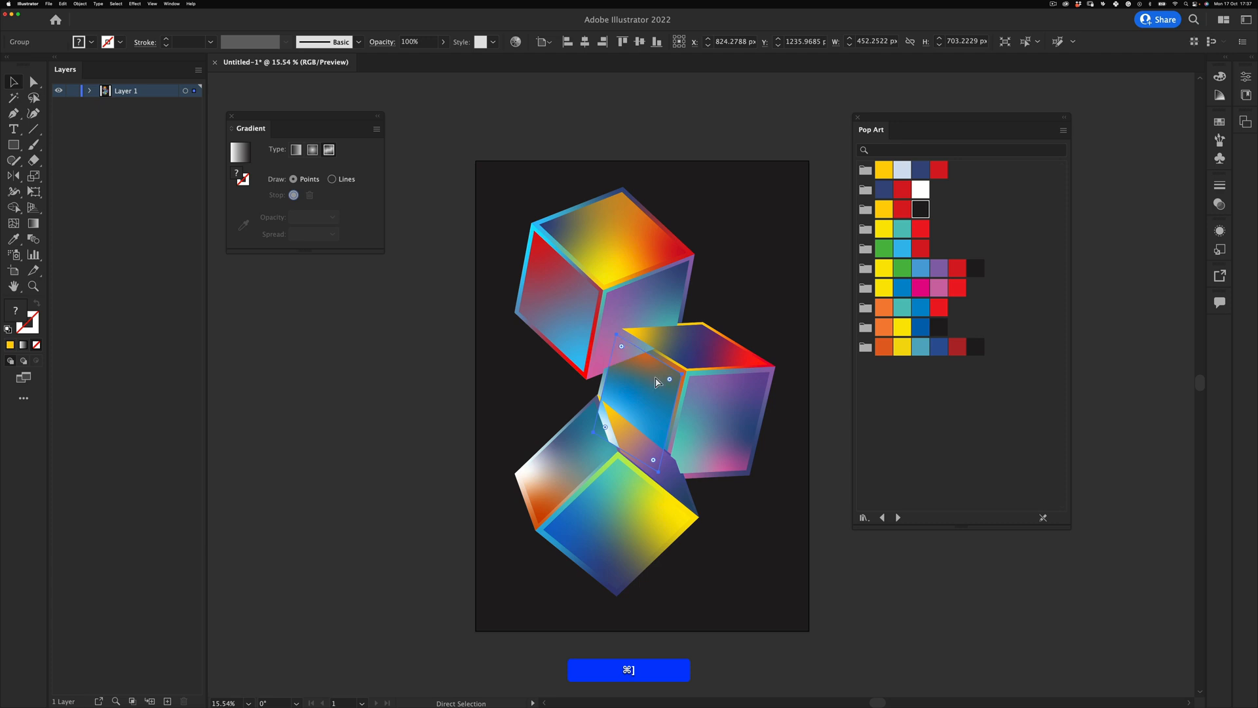
super+click(616, 427)
key(z)
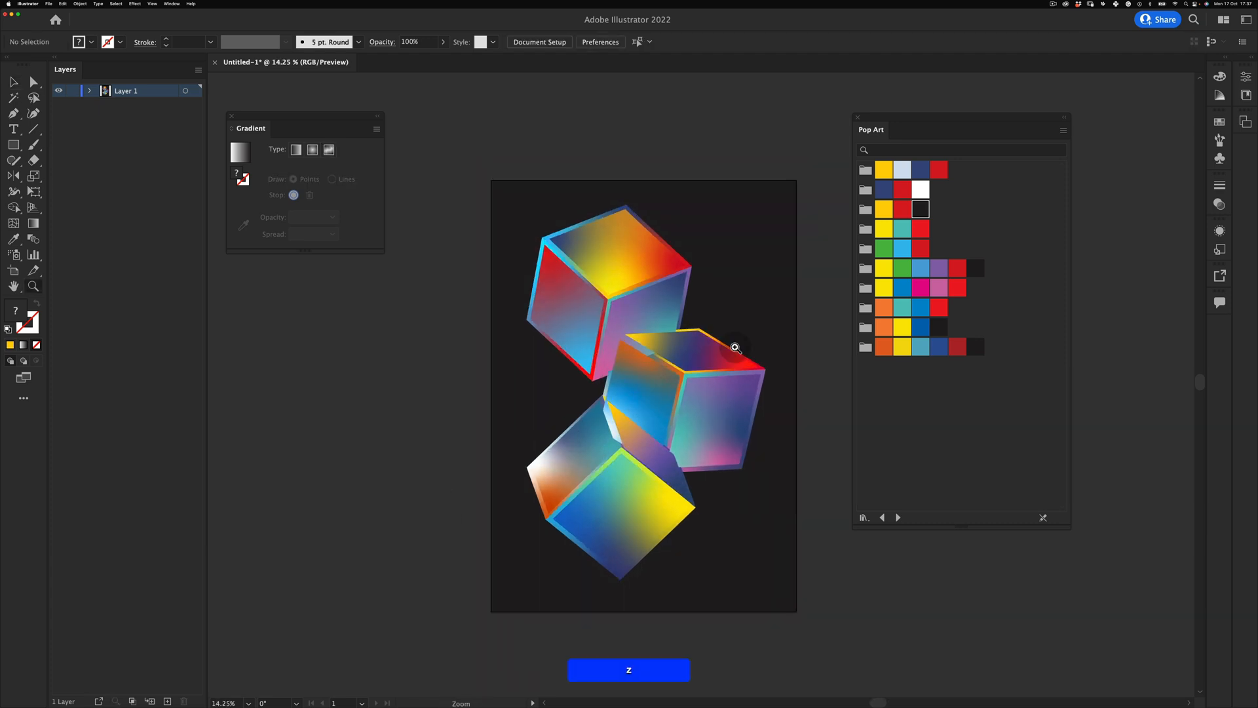
click(744, 339)
scroll(720, 378, down, 4)
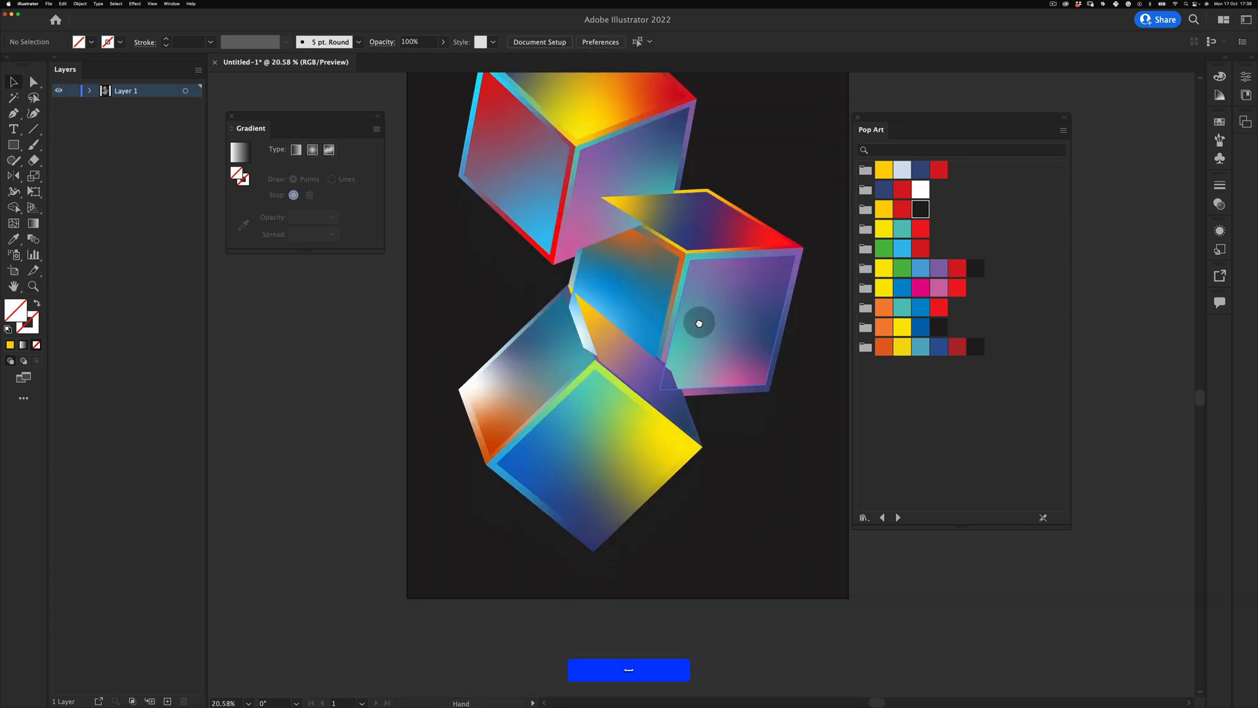
key(super+z)
Duplicate the bottom cube's upper-right inset in front and fill the copy with the first pattern of the Basic Graphics_Dots library
click(716, 468)
drag(532, 351, 520, 447)
click(603, 436)
key(super+c)
click(176, 4)
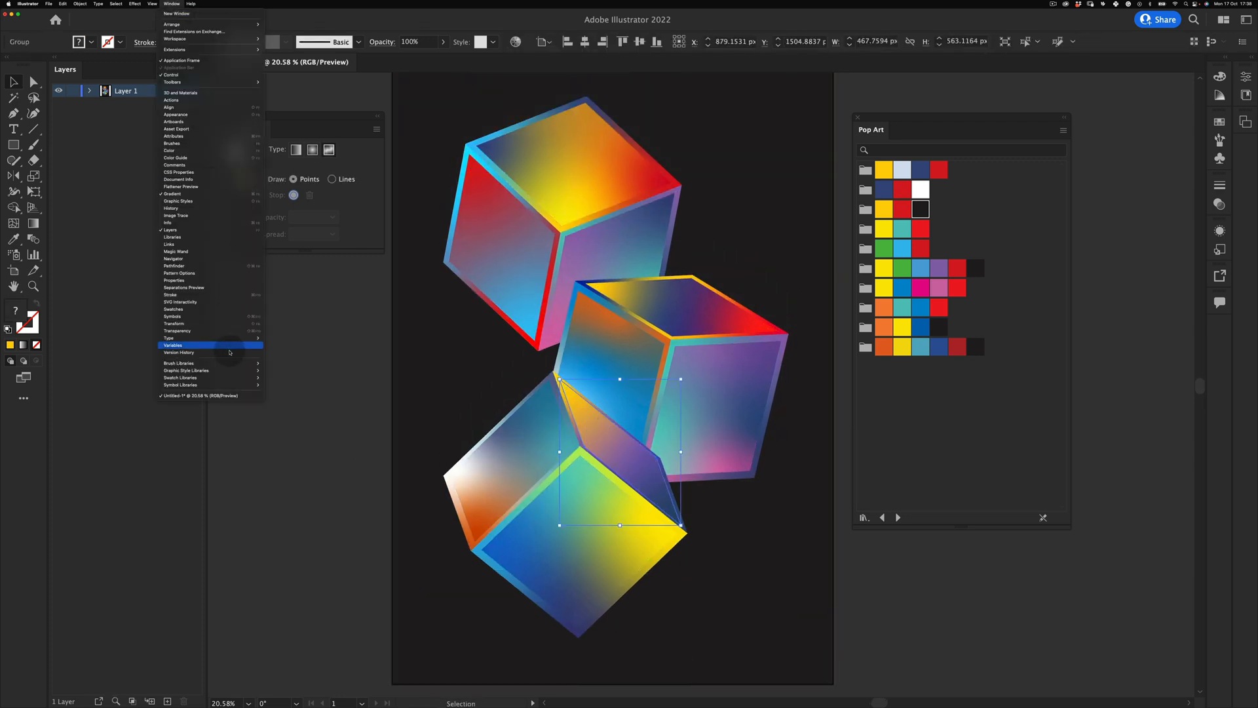
mouse_move(216, 377)
click(393, 471)
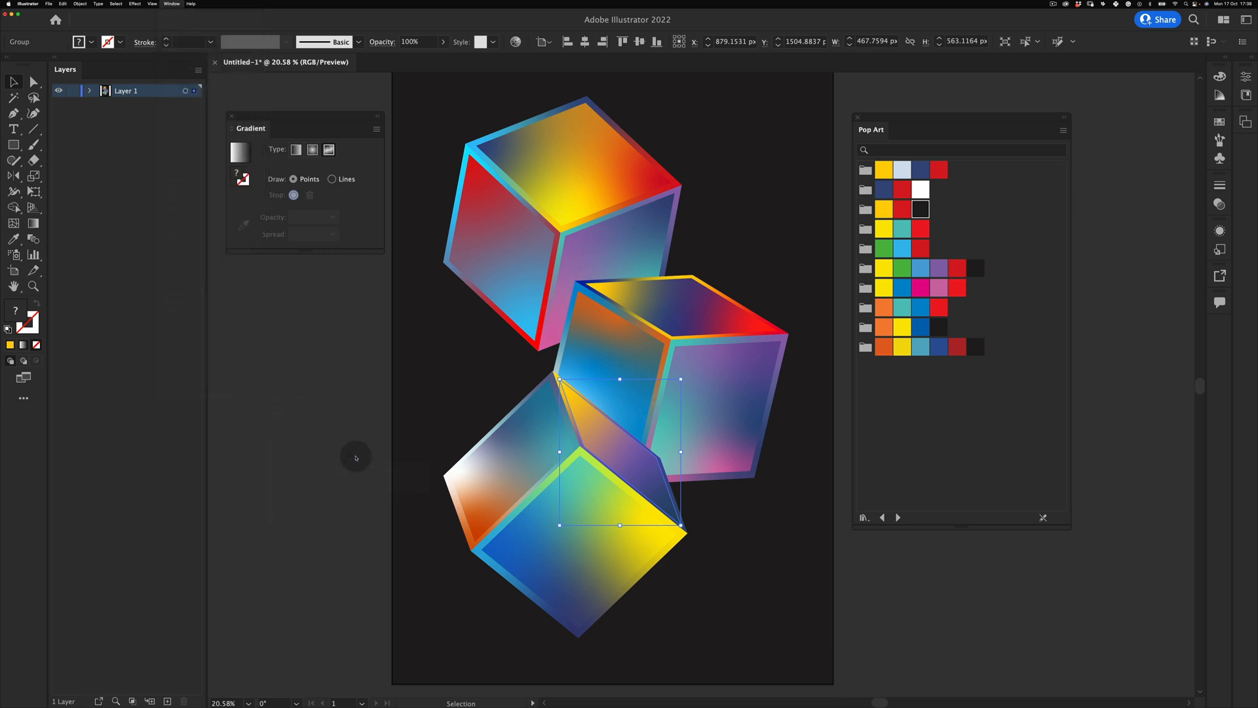
click(865, 170)
key(v)
click(473, 642)
Duplicate the middle cube's left inset in front and fill the copy with the first pattern of the Basic Graphics_Lines library
click(644, 413)
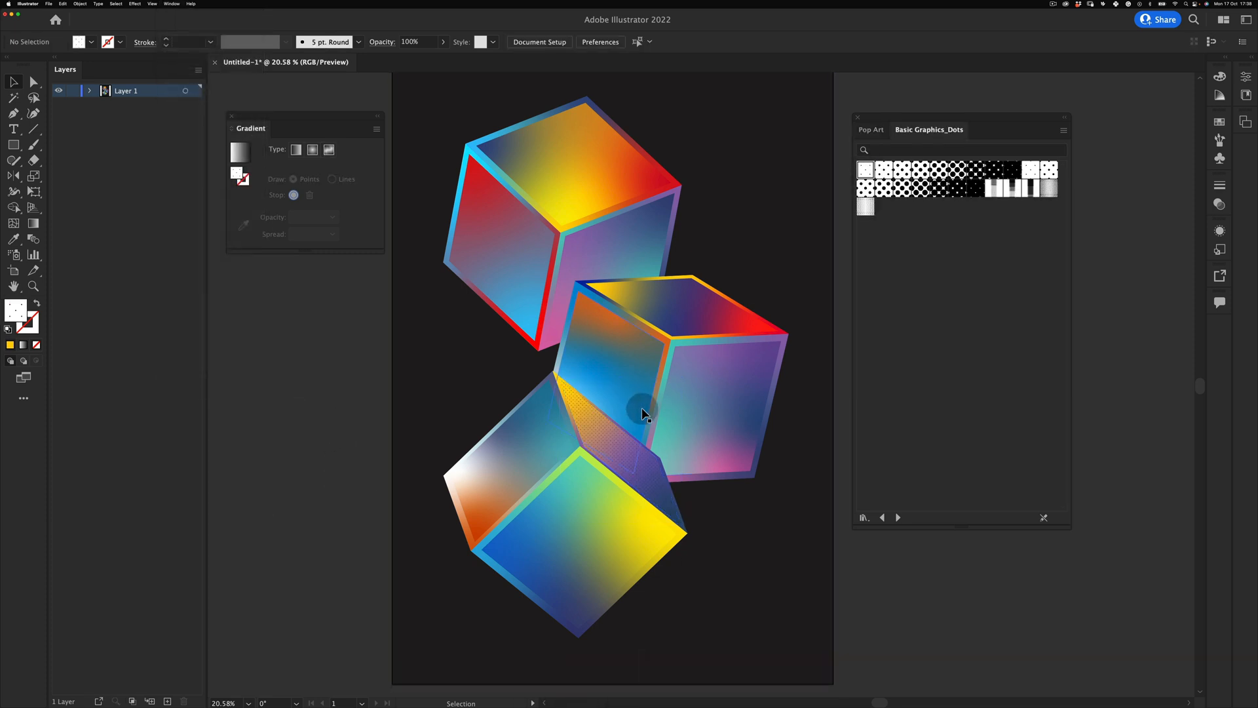
key(super+z)
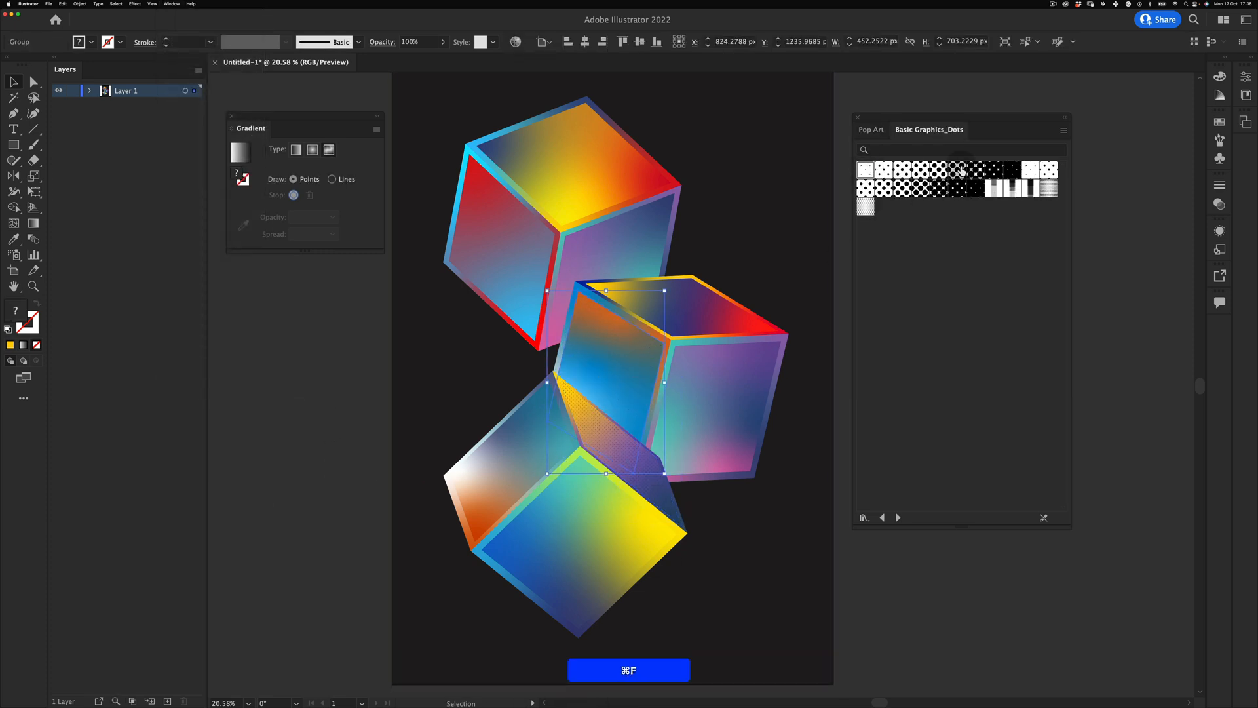
click(905, 170)
click(920, 189)
click(897, 515)
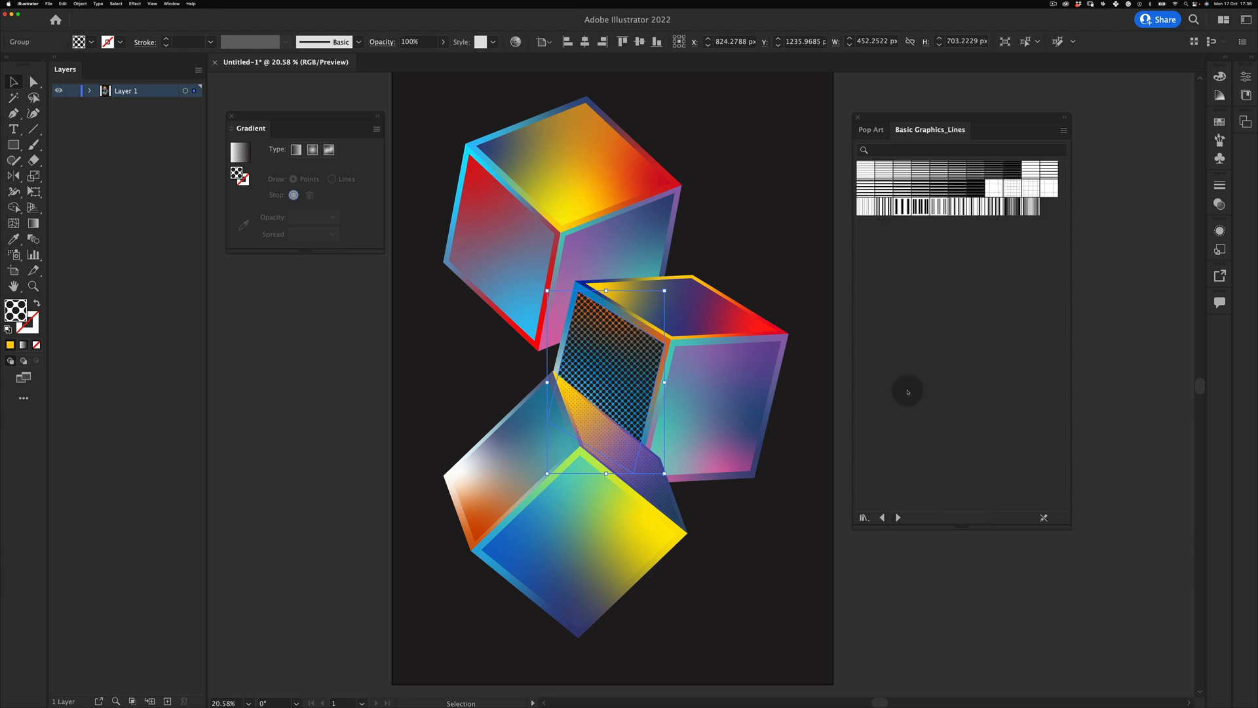
click(889, 189)
click(865, 169)
key(v)
click(407, 668)
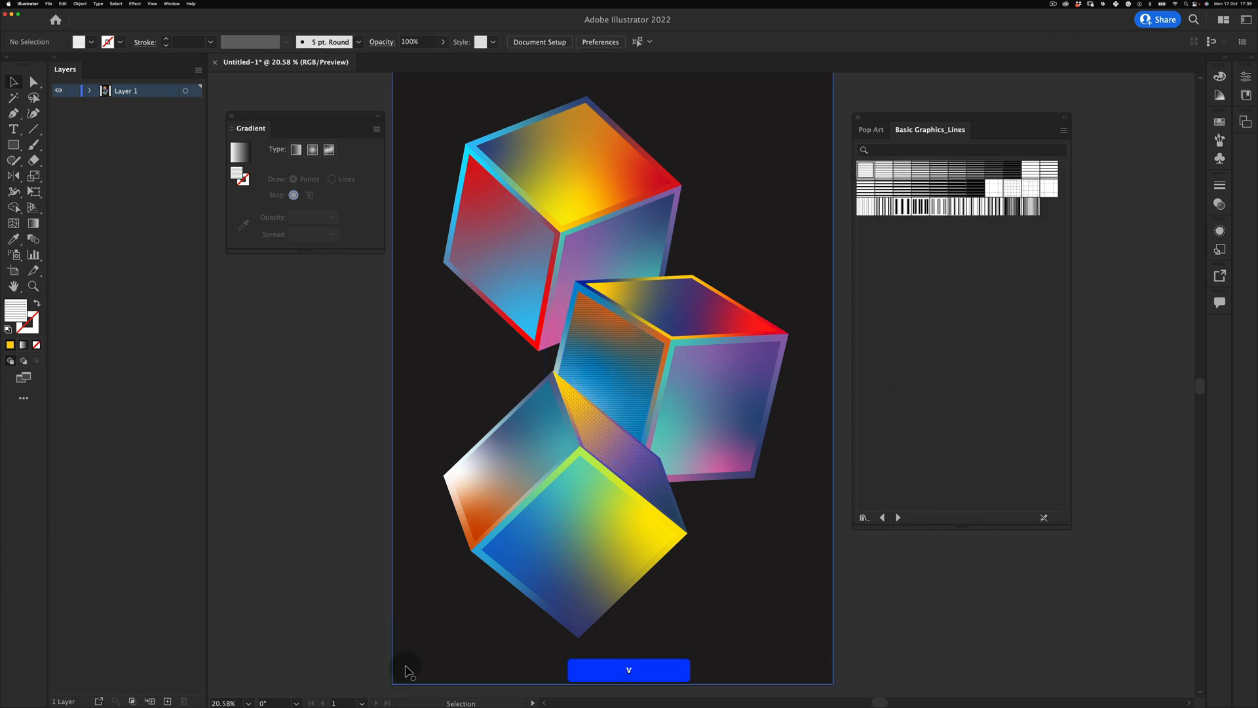
Duplicate the bottom cube's left inset in front and fill the copy with the widest grid pattern from Basic Graphics_Lines
click(487, 508)
key(super+c)
key(super+f)
click(1012, 188)
key(v)
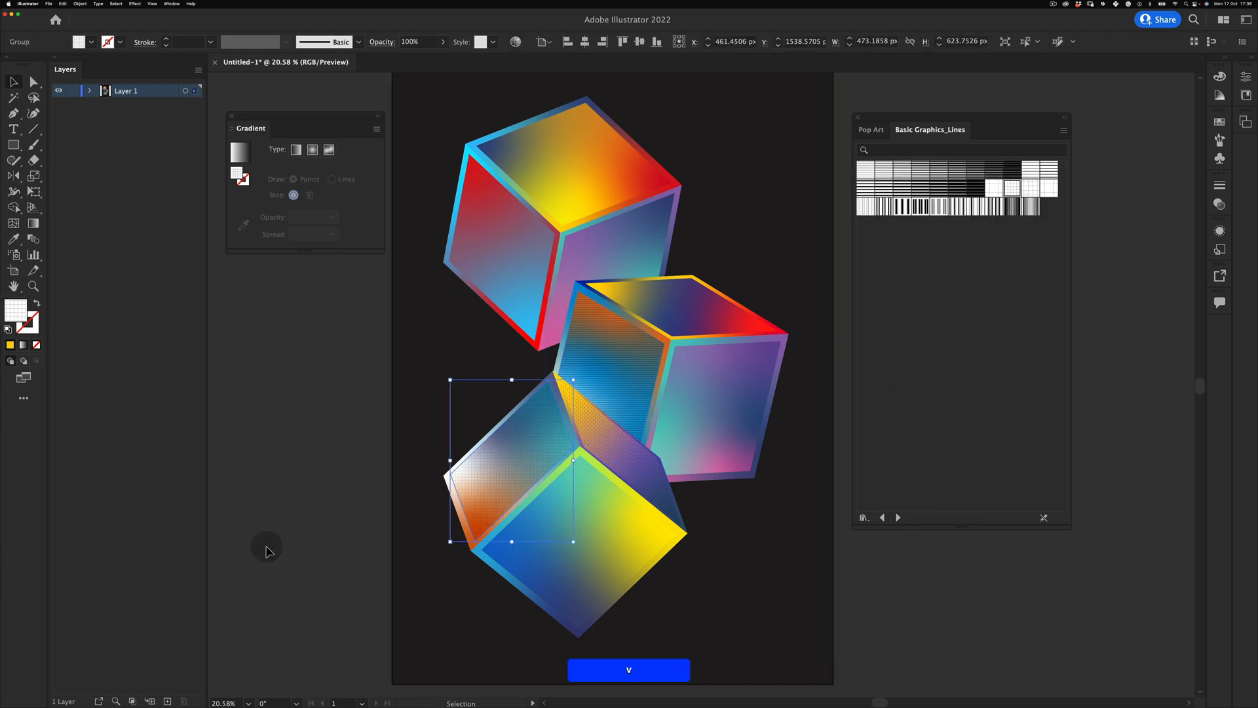
click(267, 549)
click(509, 480)
key(super+x)
key(super+f)
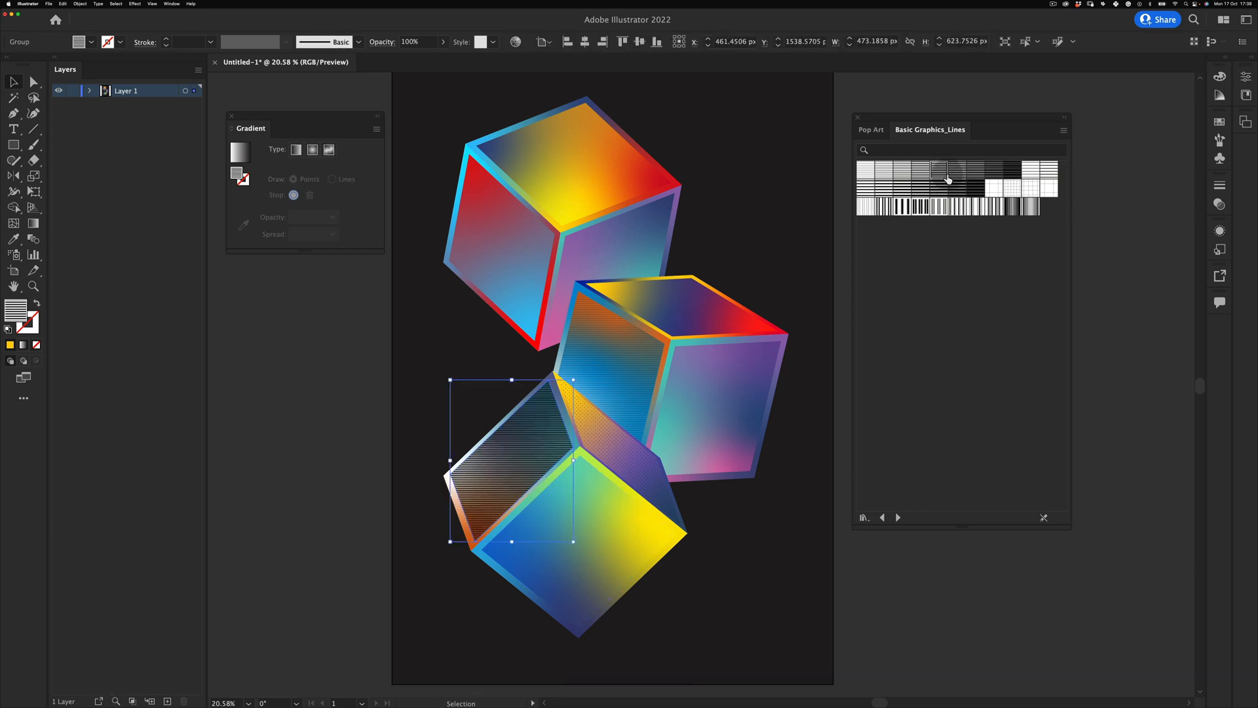
click(1021, 192)
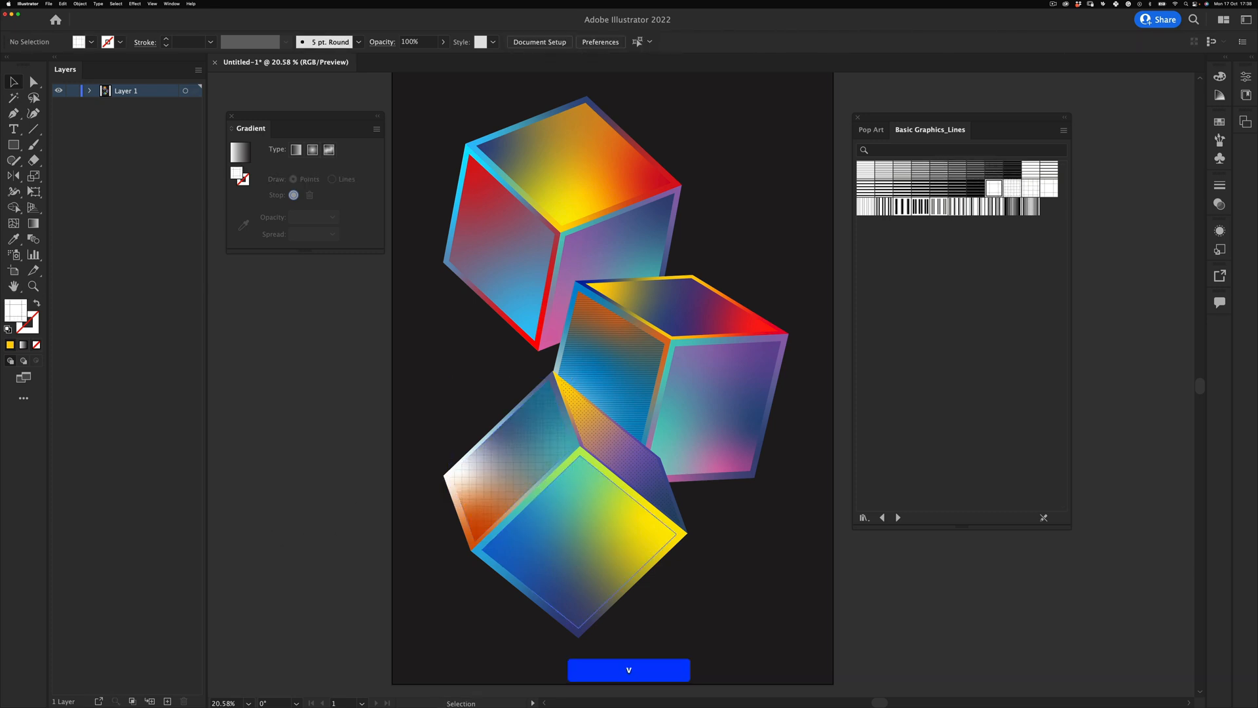
Duplicate the bottom cube's front inset in front and try fills from the Basic Graphics_Lines and Basic Graphics_Textures libraries on the copy
super+click(621, 547)
click(1030, 169)
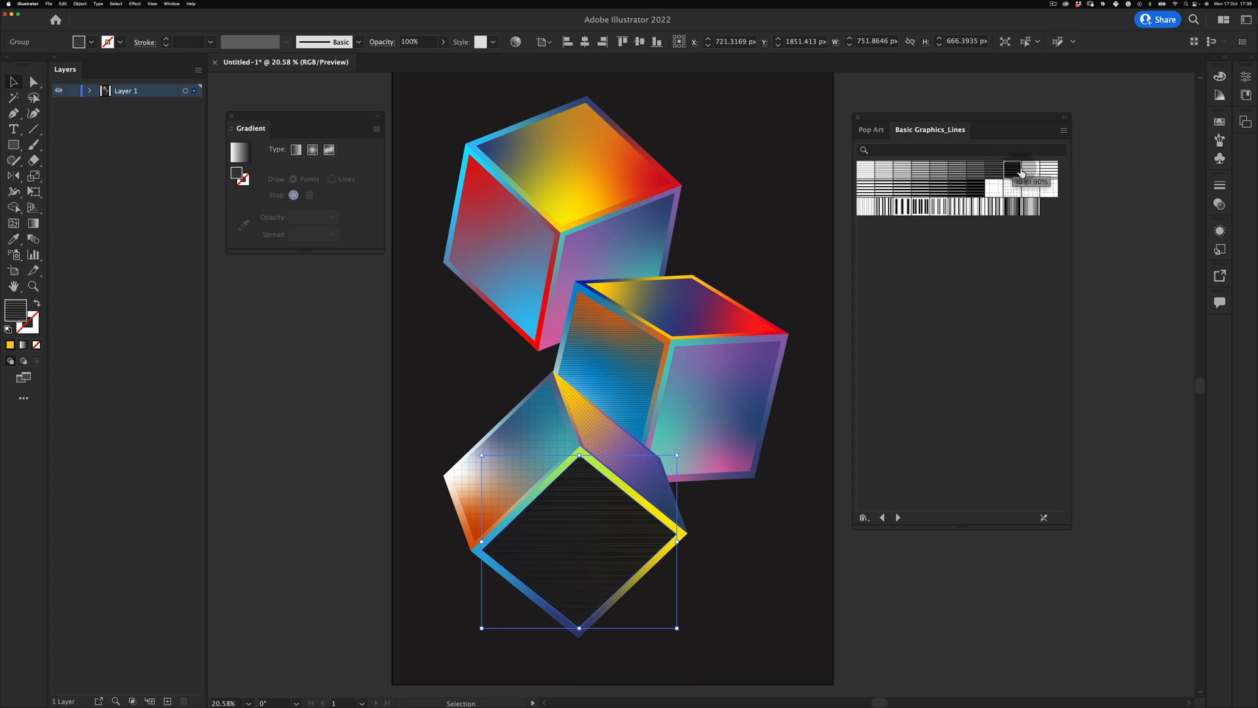
click(899, 518)
click(902, 172)
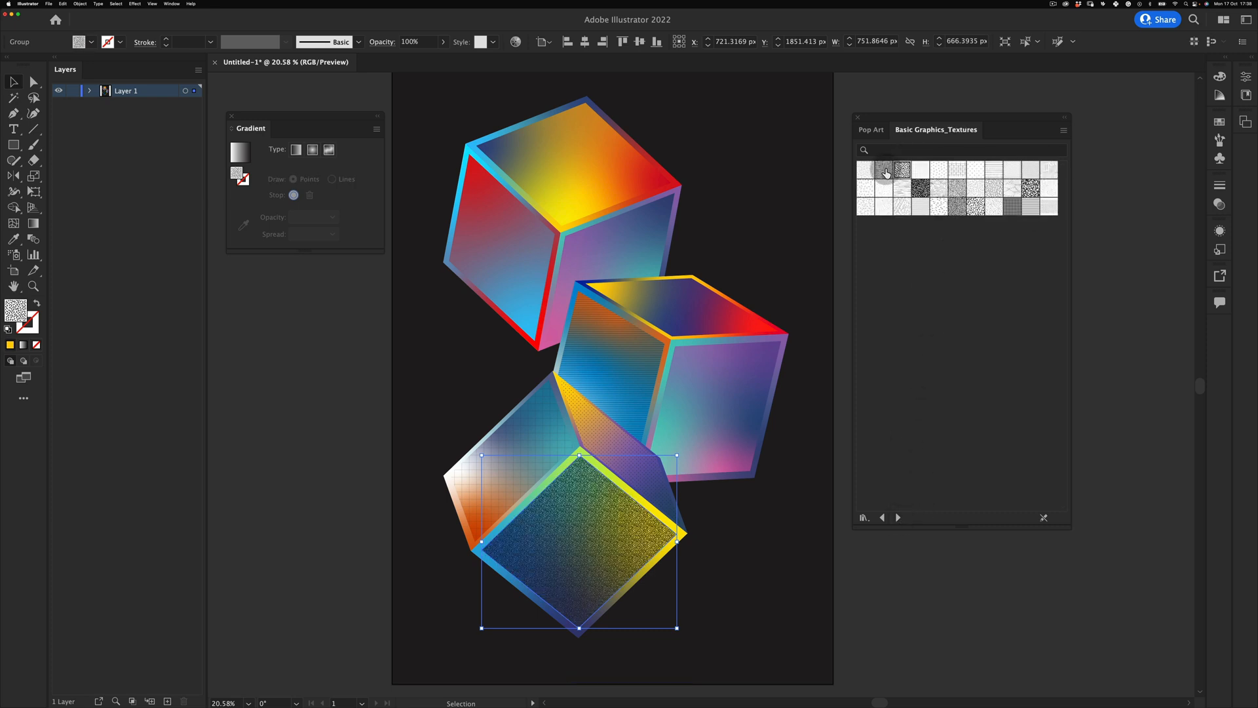
click(886, 171)
click(897, 206)
click(982, 212)
click(866, 174)
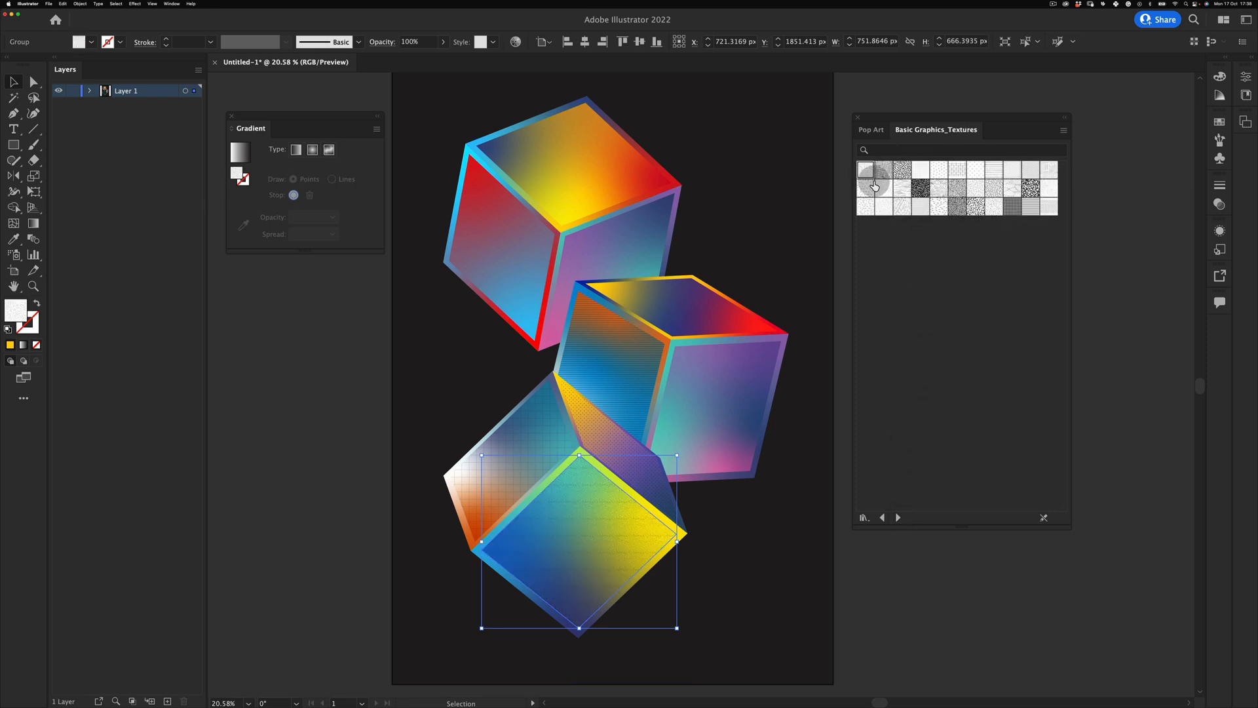
click(1030, 201)
Try the Checkers pattern of Decorative Legacy and the first Basic Graphics_Lines pattern on the bottom cube's front inset copy
click(898, 517)
click(904, 206)
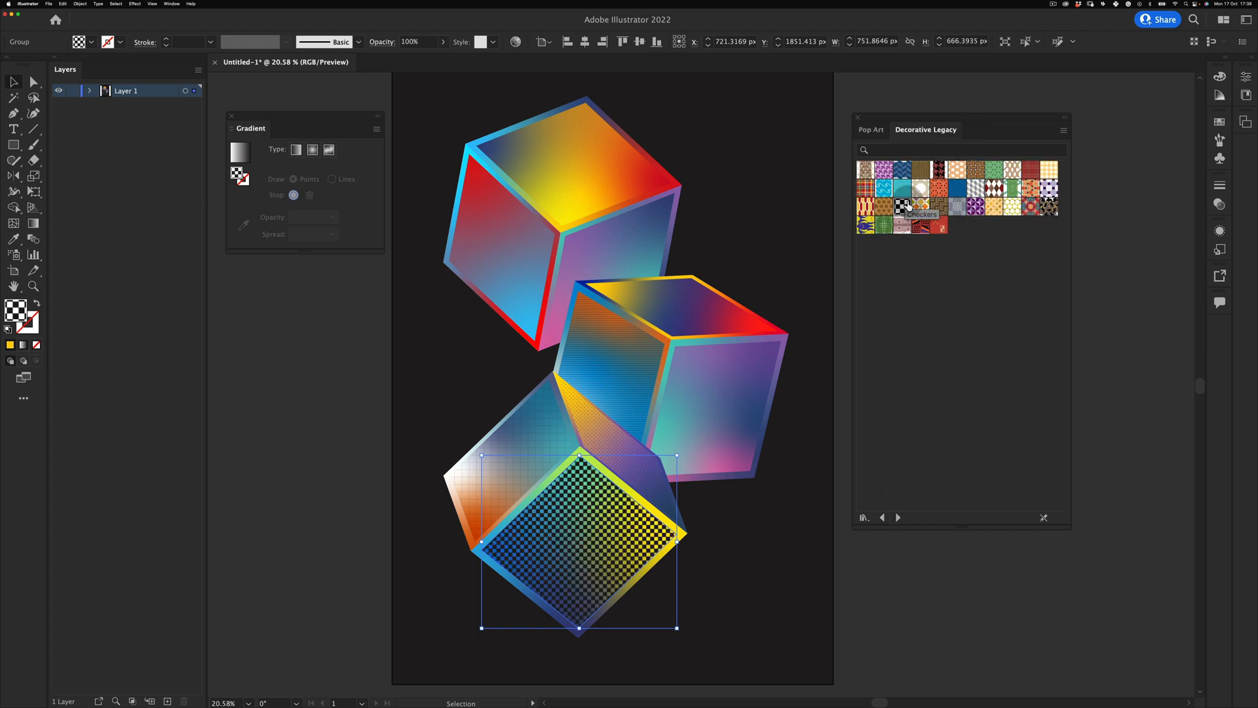
click(883, 186)
click(886, 205)
click(900, 206)
click(885, 517)
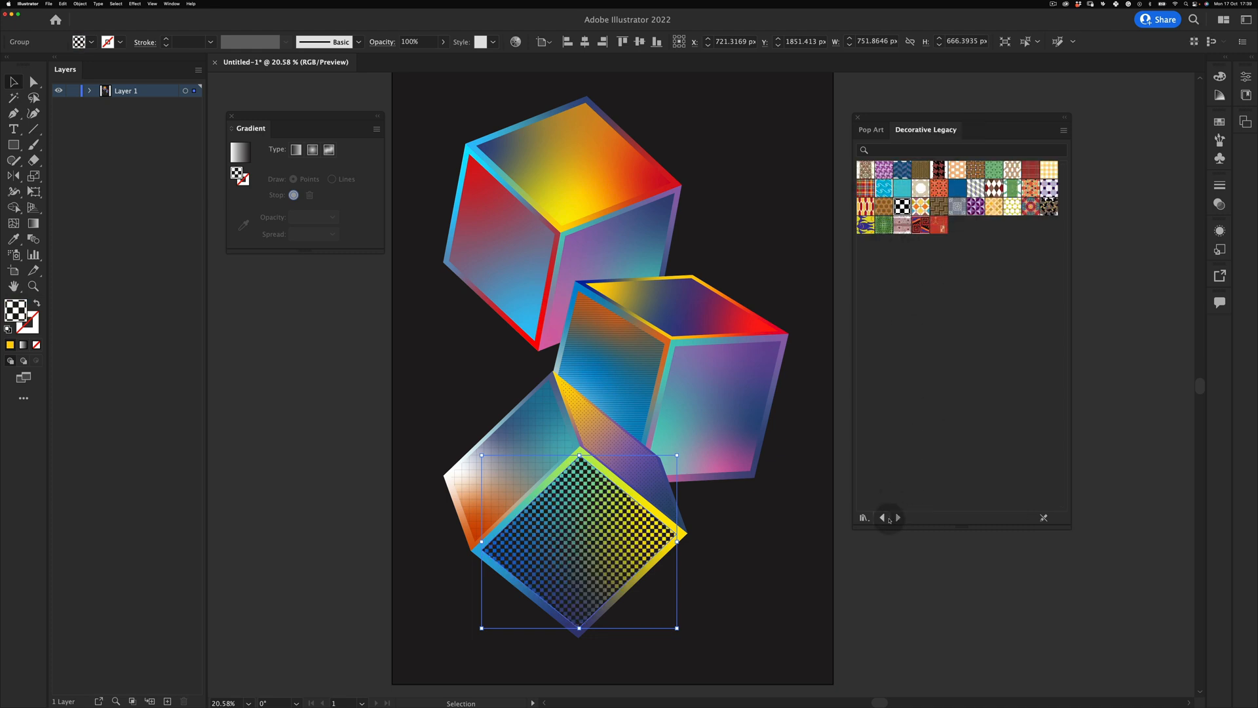
click(885, 517)
click(902, 184)
click(866, 190)
click(866, 171)
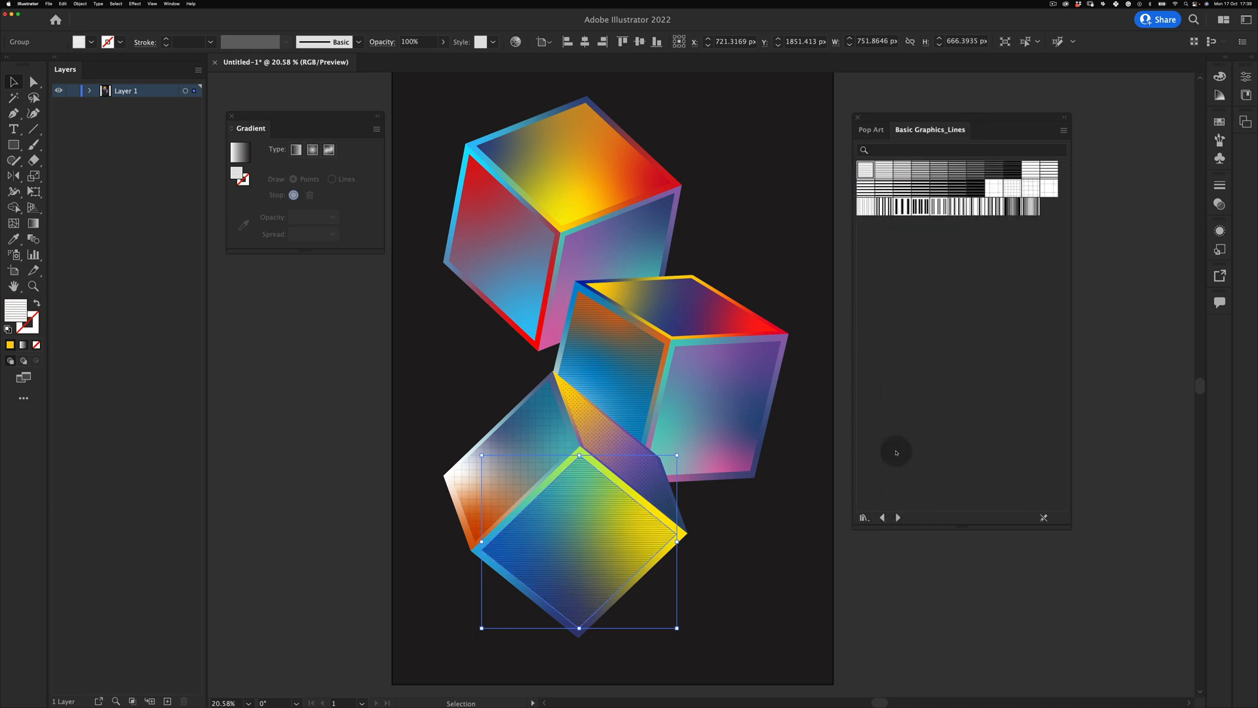
Fill the bottom cube's front inset copy with the third pattern in the second row of Basic Graphics_Dots
click(881, 517)
click(902, 189)
key(v)
click(298, 498)
Duplicate the top cube's left inset in front and try several Basic Graphics_Dots patterns on the copy
click(486, 241)
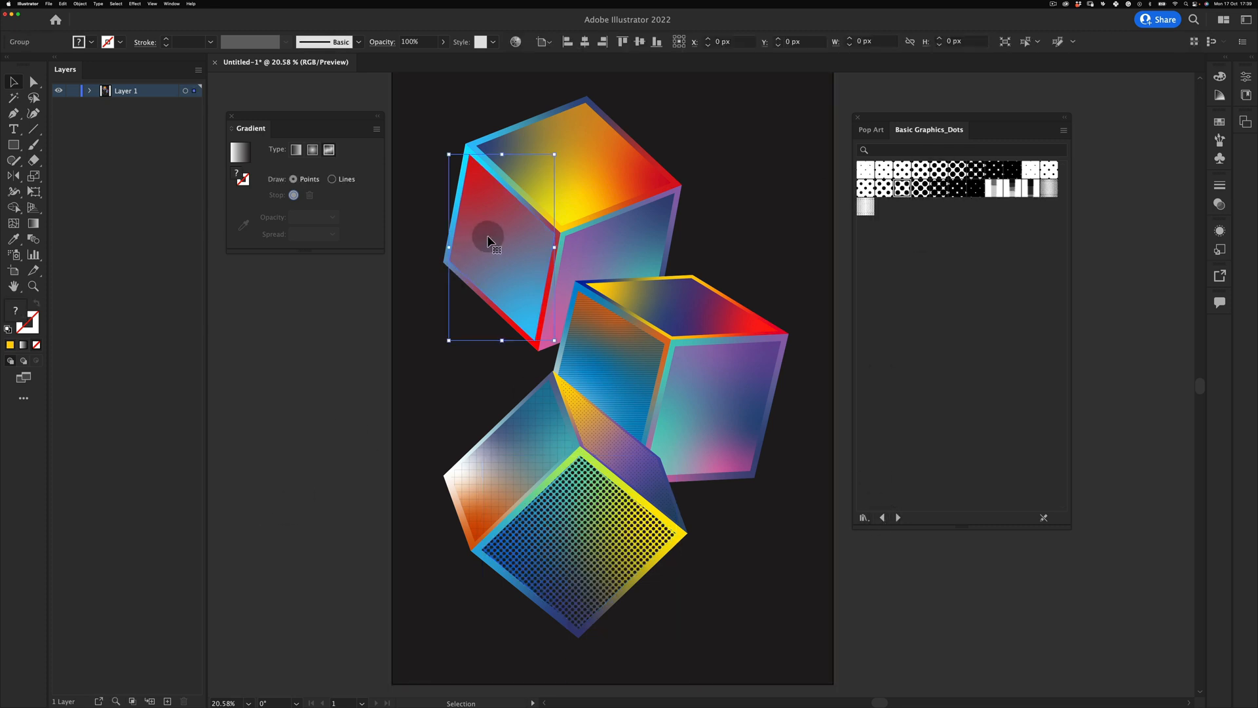
key(super+c)
key(super+f)
key(v)
click(975, 169)
click(1030, 169)
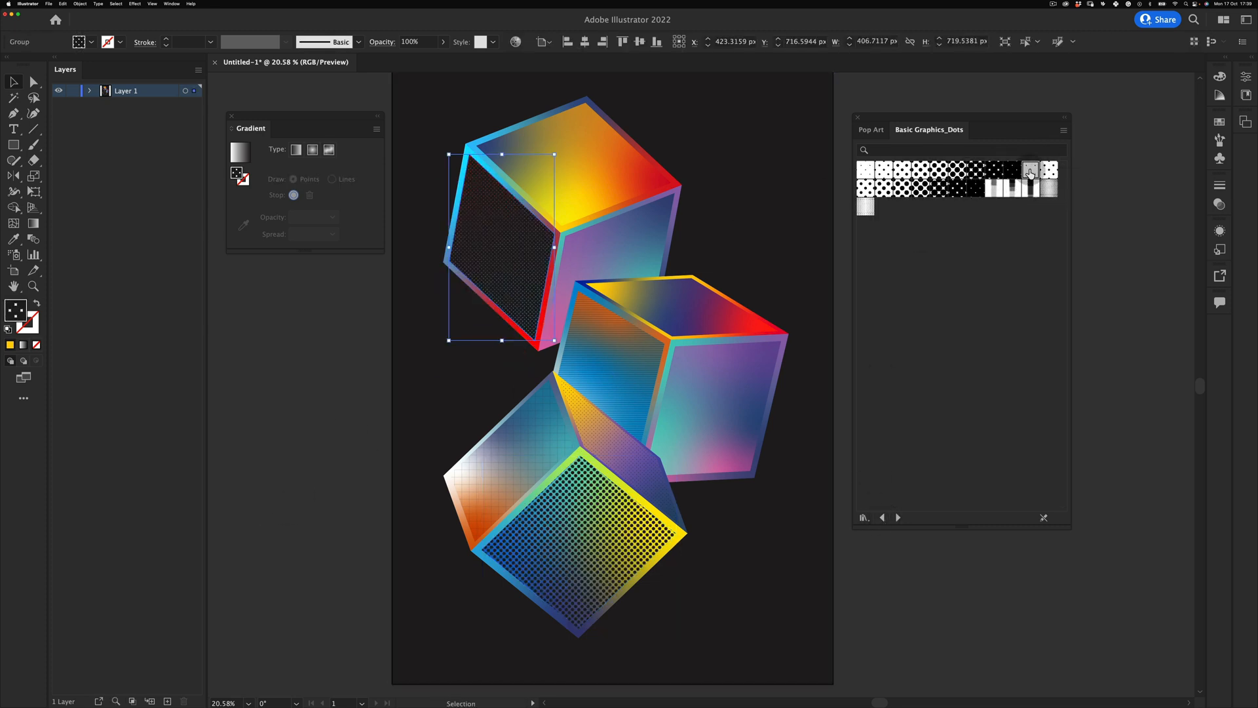
click(1046, 170)
click(999, 190)
click(1016, 189)
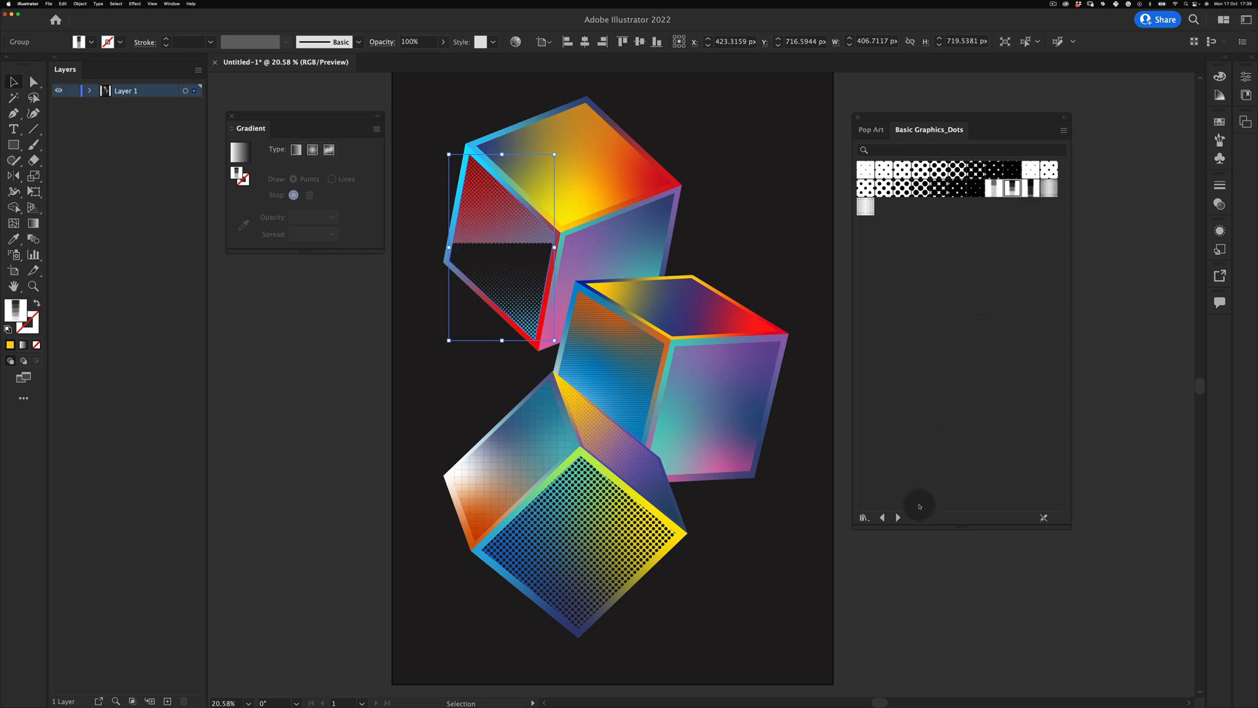
Fill the top cube's left inset copy with the last horizontal-line pattern in the first row of Basic Graphics_Lines
click(898, 517)
click(954, 171)
click(1049, 169)
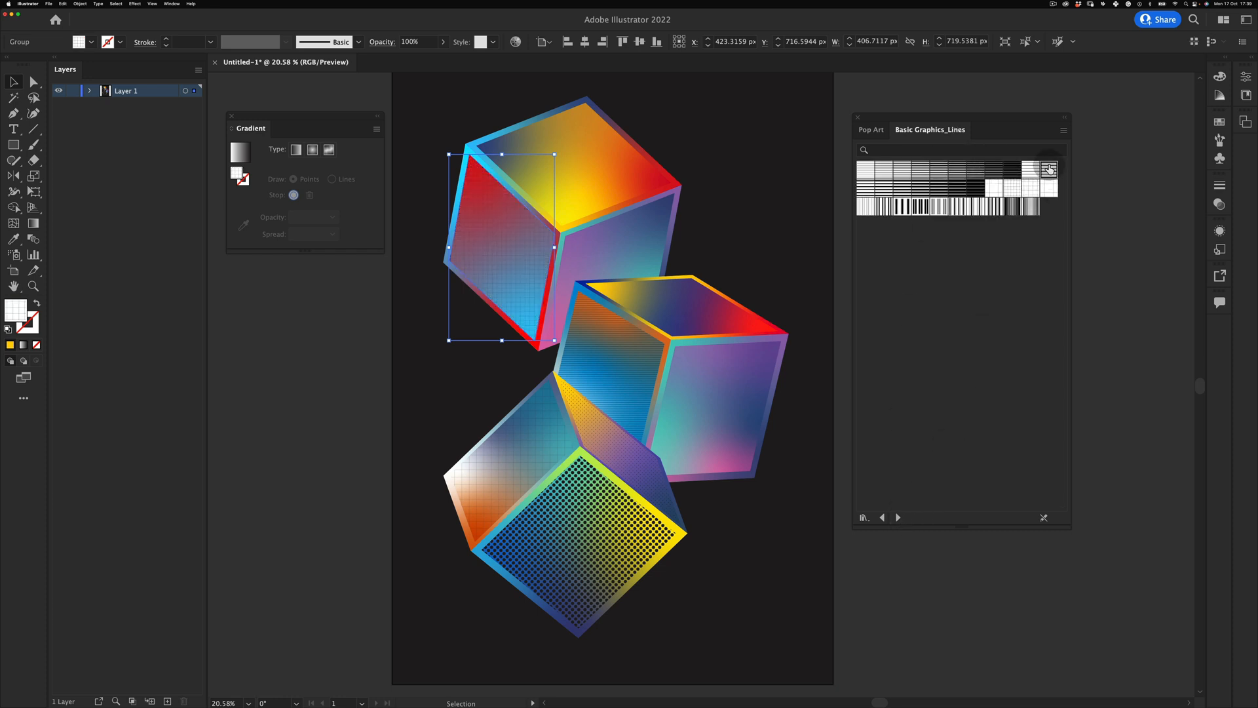
Duplicate the top cube's right inset in front and try line and Basic Graphics_Textures patterns on the copy
key(a)
click(681, 220)
key(super+c)
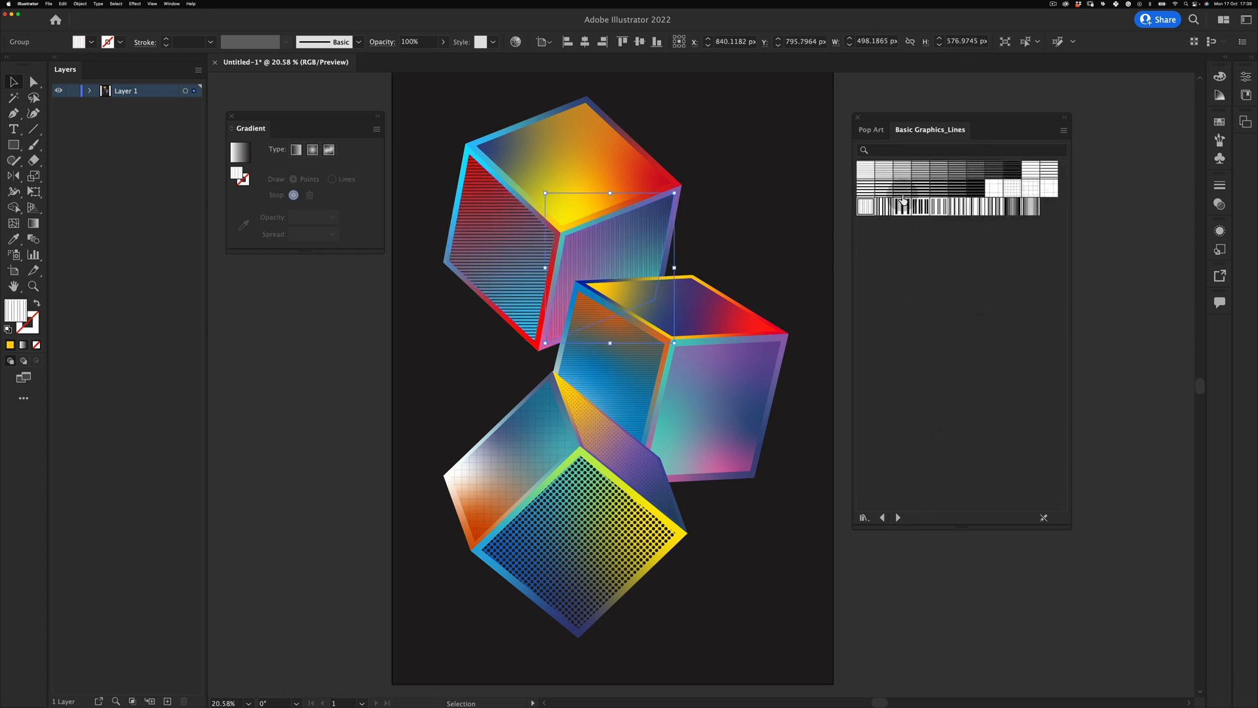
click(896, 205)
click(1024, 176)
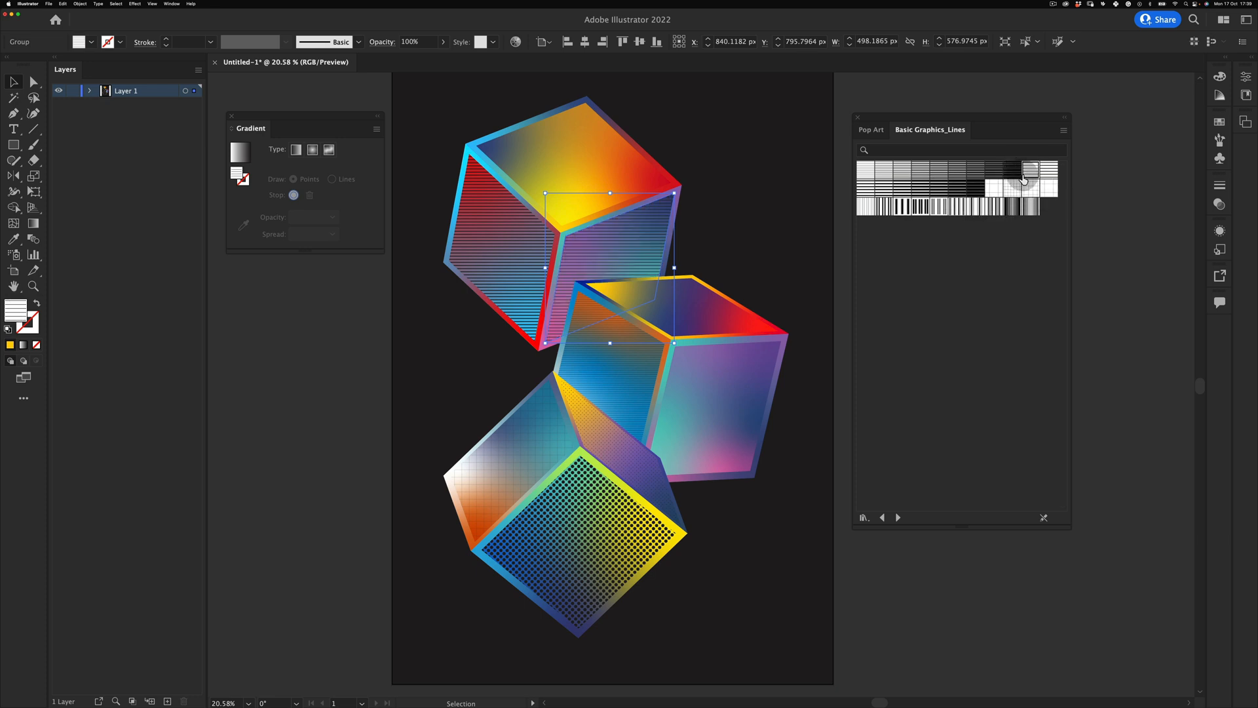
click(898, 517)
click(901, 169)
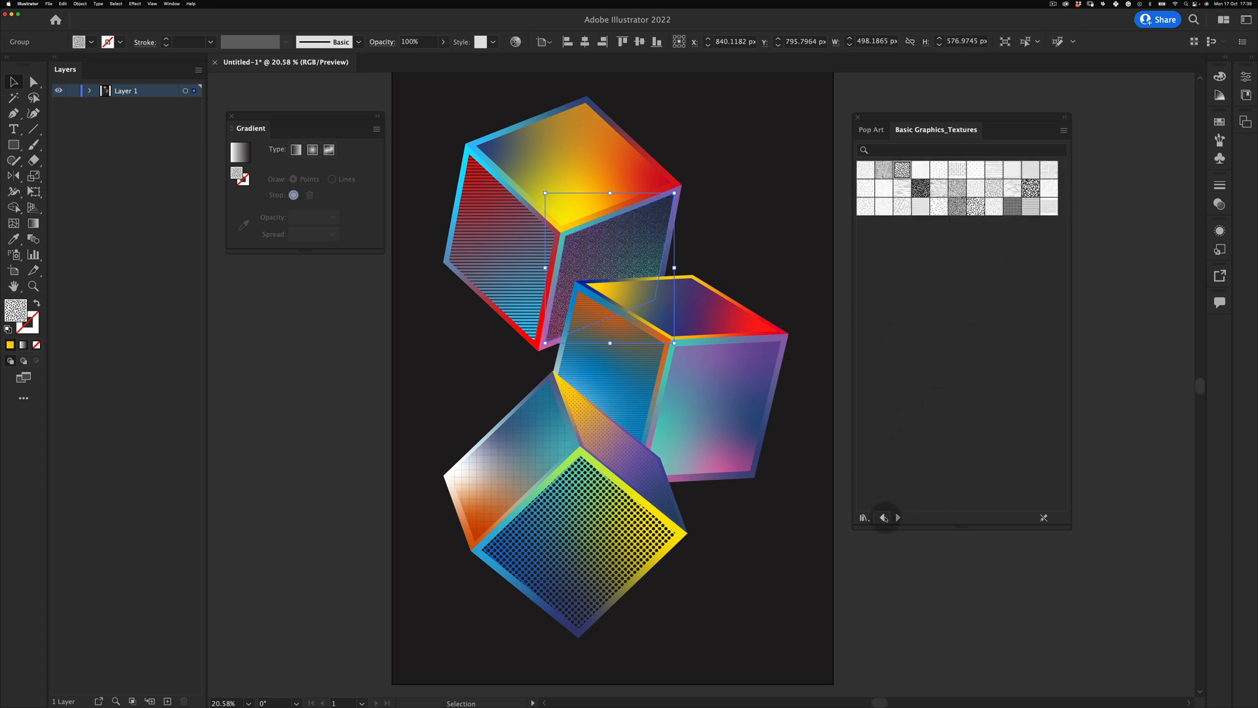
Fill the top cube's right inset copy with the second pattern in the second row of Basic Graphics_Dots
click(883, 518)
click(883, 518)
click(885, 190)
key(v)
Duplicate the top cube's upper inset in front and try Basic Graphics_Dots and Basic Graphics_Textures patterns on the copy
click(532, 174)
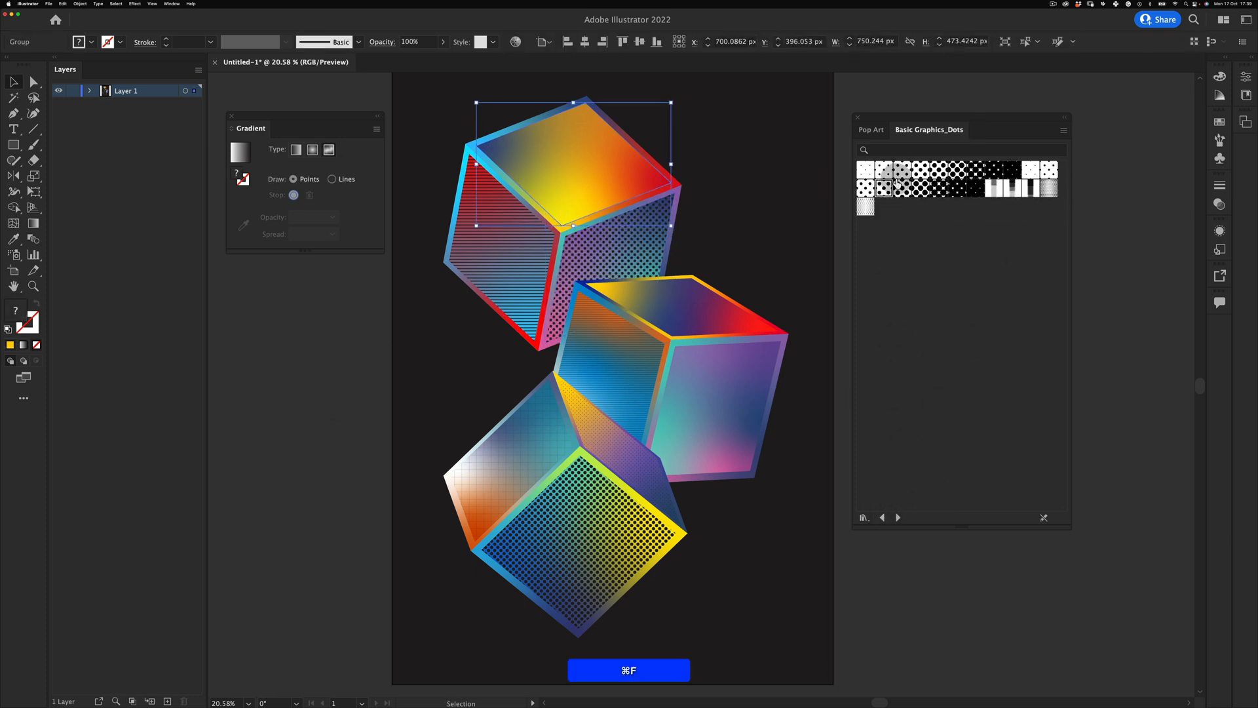
click(865, 169)
click(898, 517)
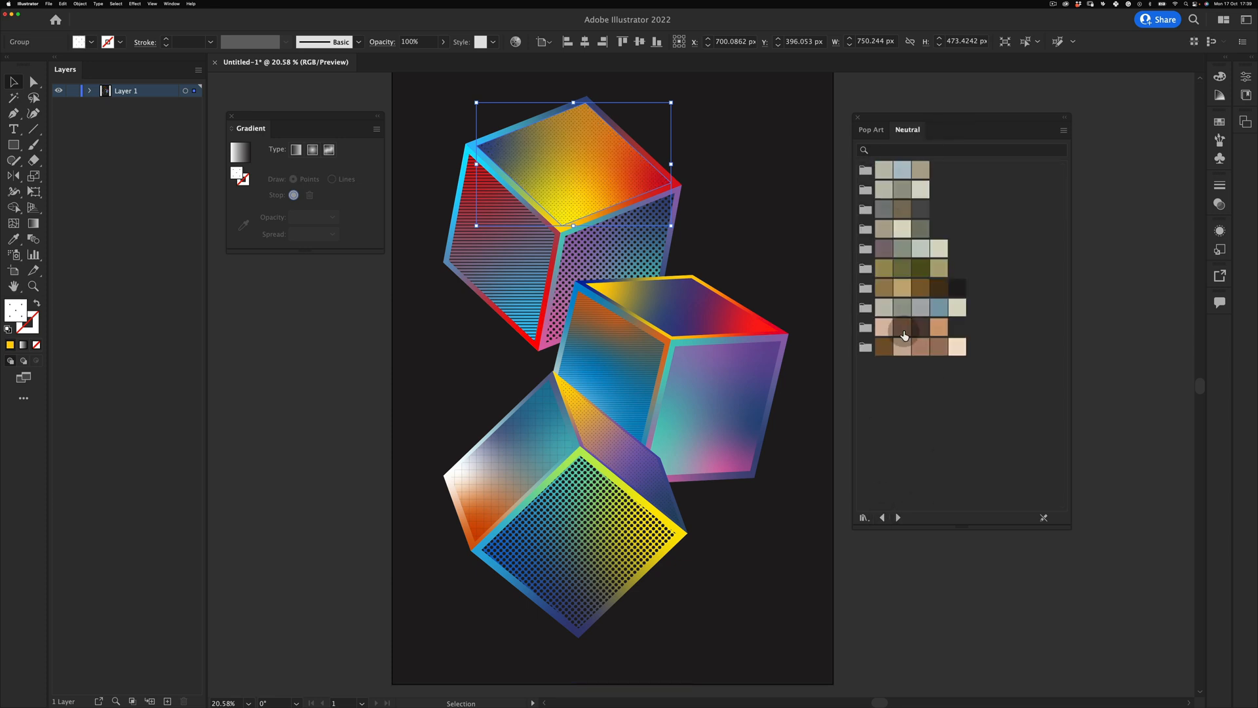
click(898, 517)
click(958, 169)
click(975, 169)
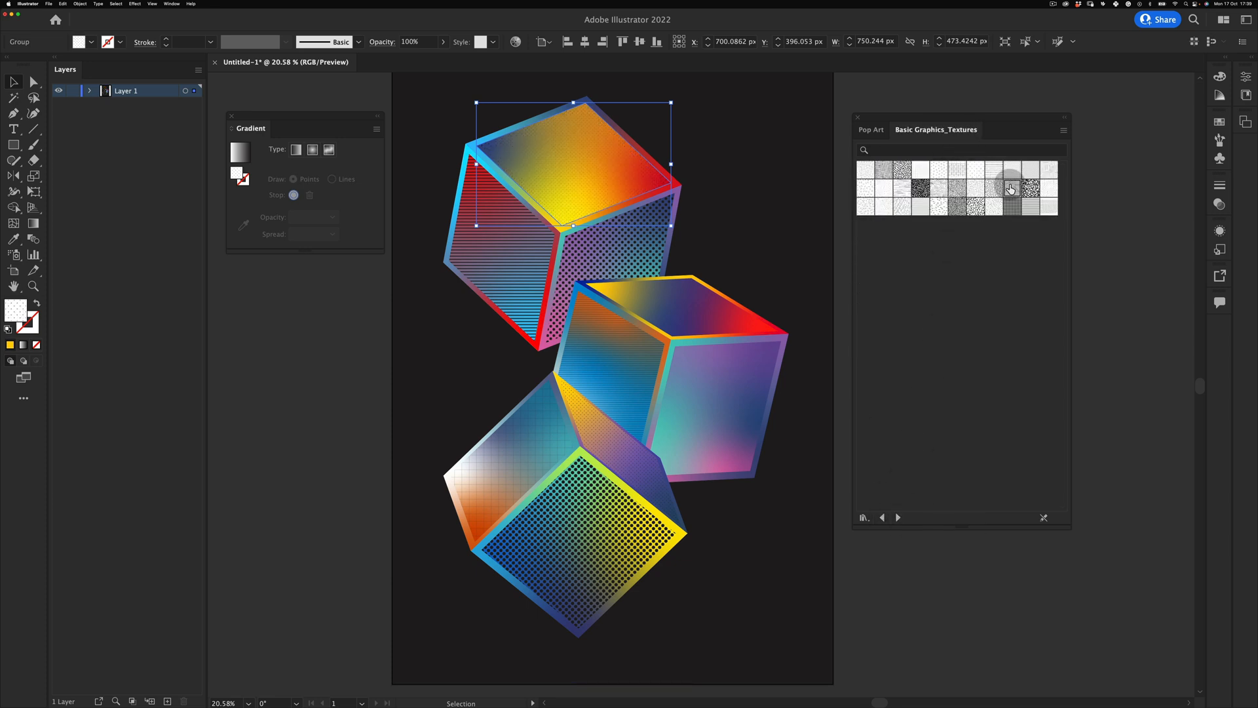
click(1011, 190)
click(1030, 188)
click(877, 188)
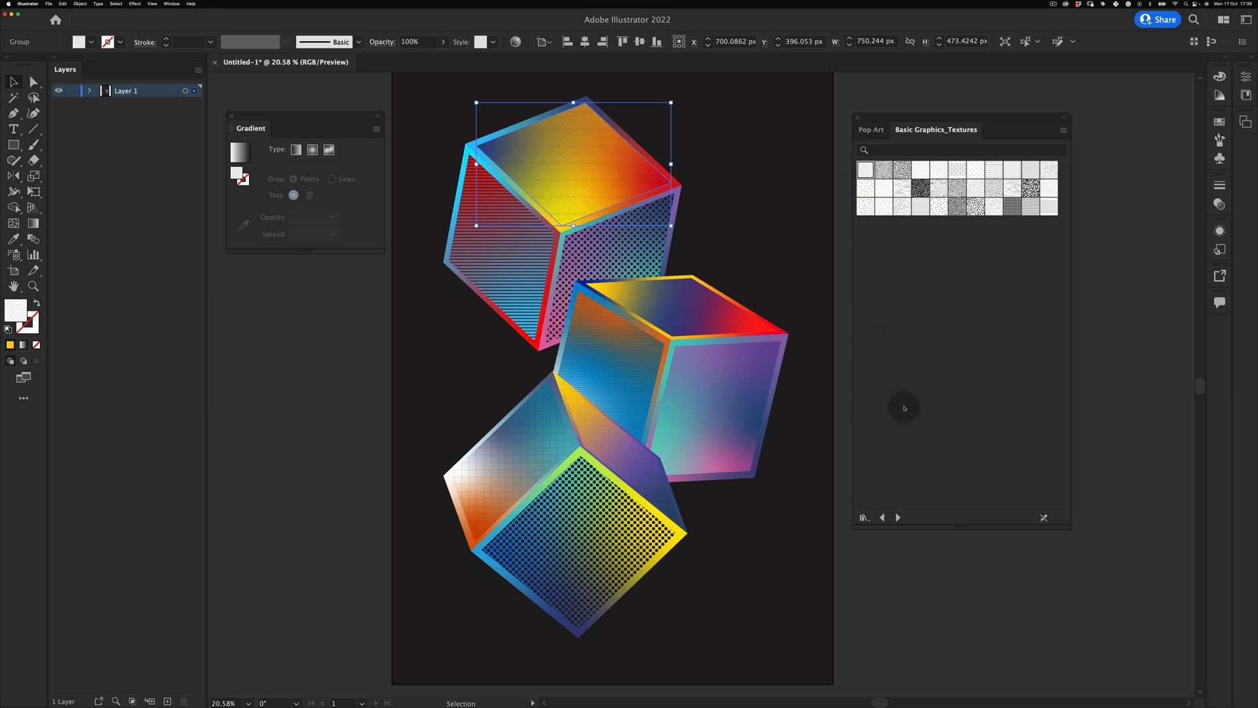
Fill the top cube's upper inset copy with the second grid pattern in the second row of Basic Graphics_Lines
click(897, 517)
click(885, 187)
click(997, 204)
click(1015, 193)
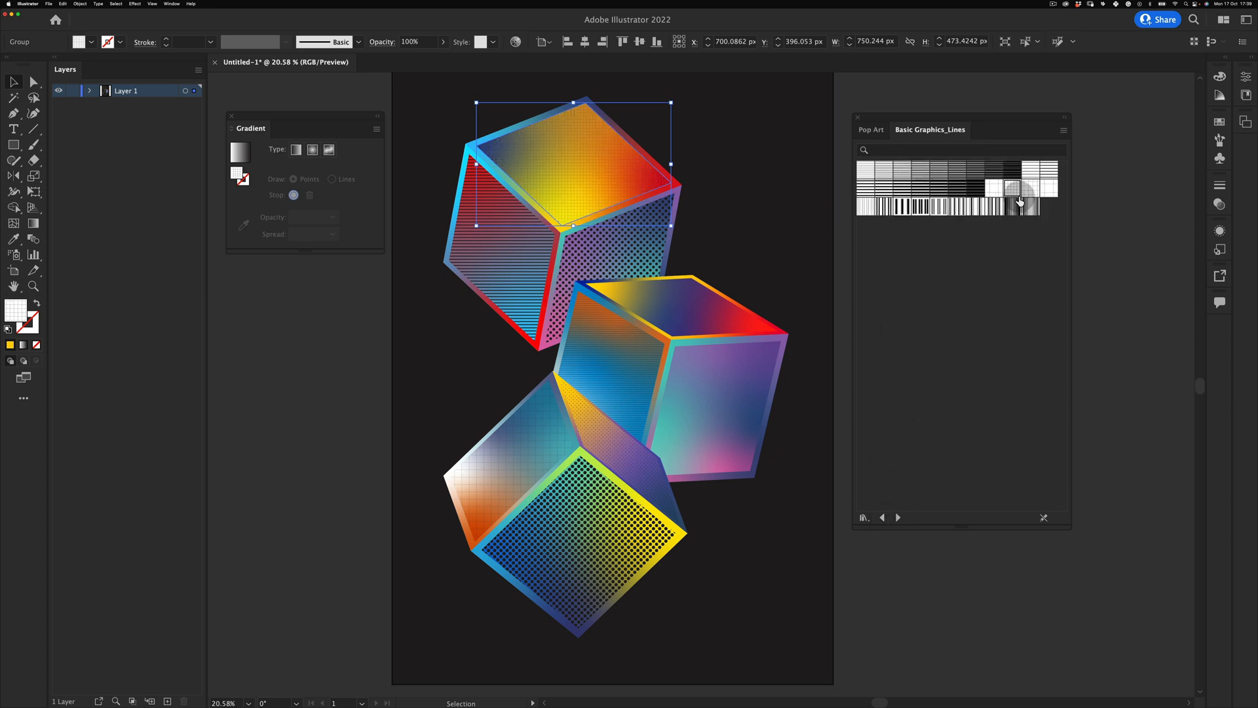
key(v)
click(317, 586)
Move the pattern library farther from the artboard and set the top cube's upper grid overlay to the Overlay blending mode
drag(885, 116, 920, 104)
click(619, 194)
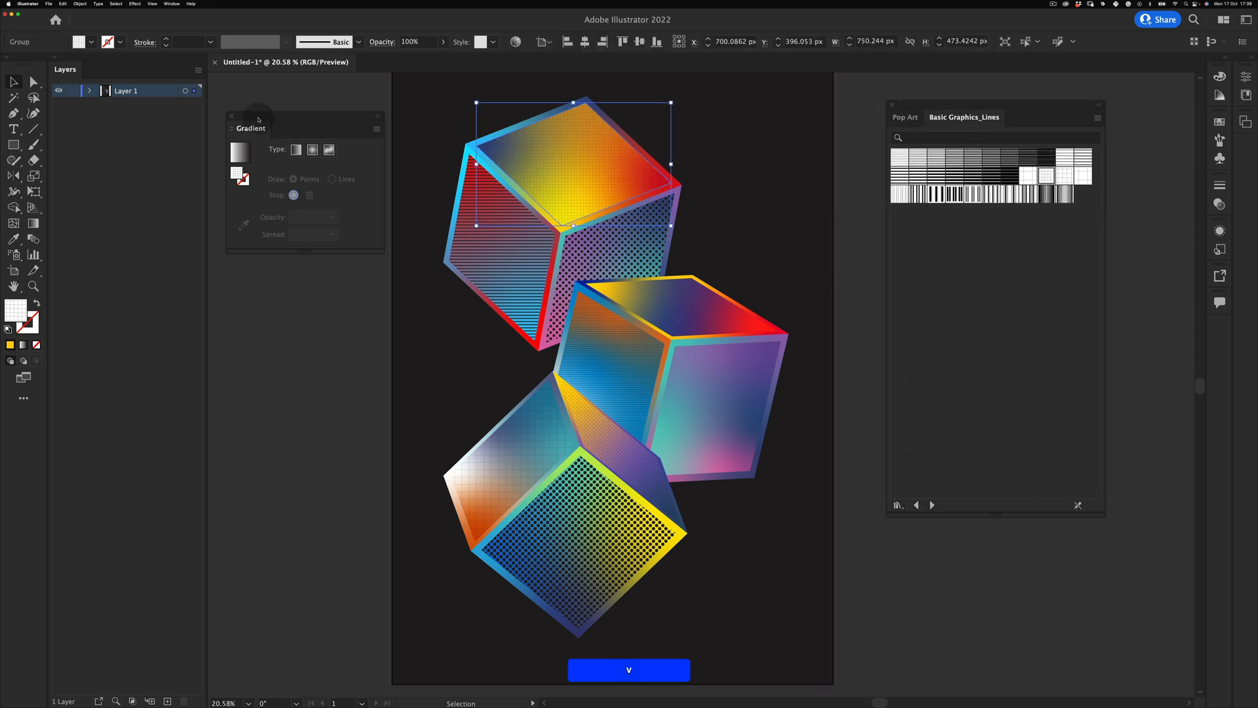
click(382, 41)
click(272, 63)
click(282, 190)
Set the blending mode of the top cube's left line overlay to Hard Light and lower its opacity
click(482, 243)
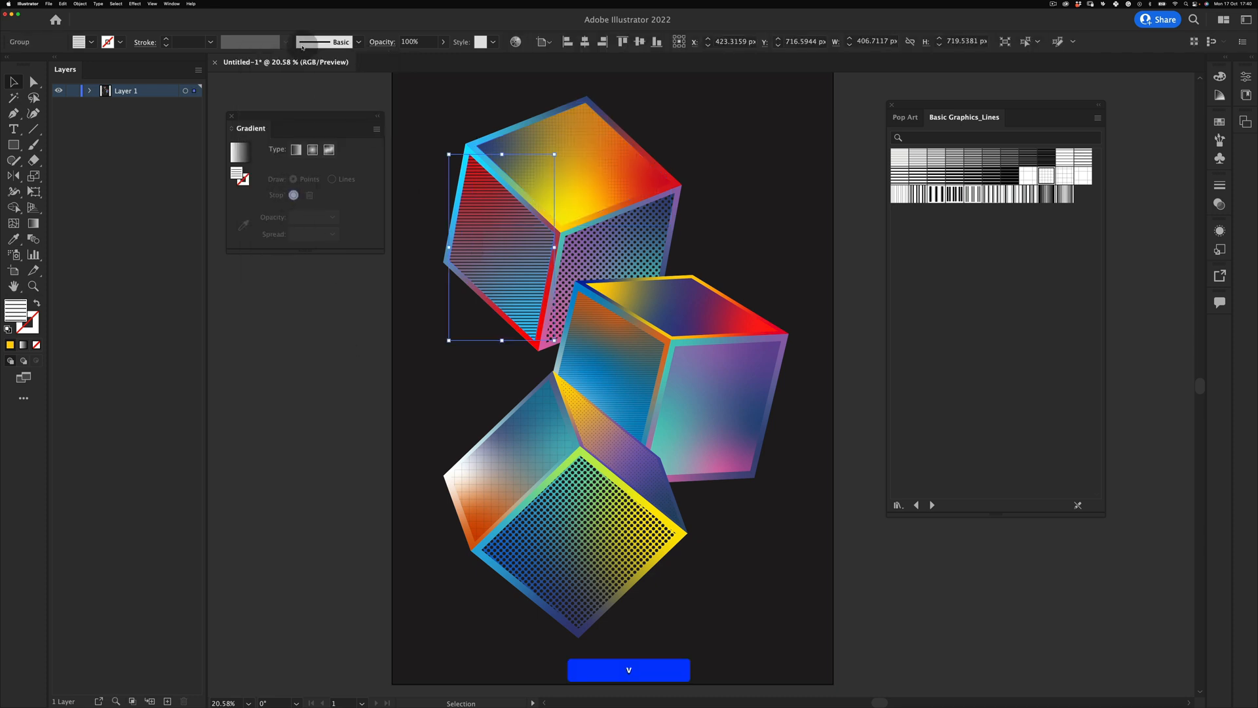
click(382, 41)
click(272, 64)
click(293, 279)
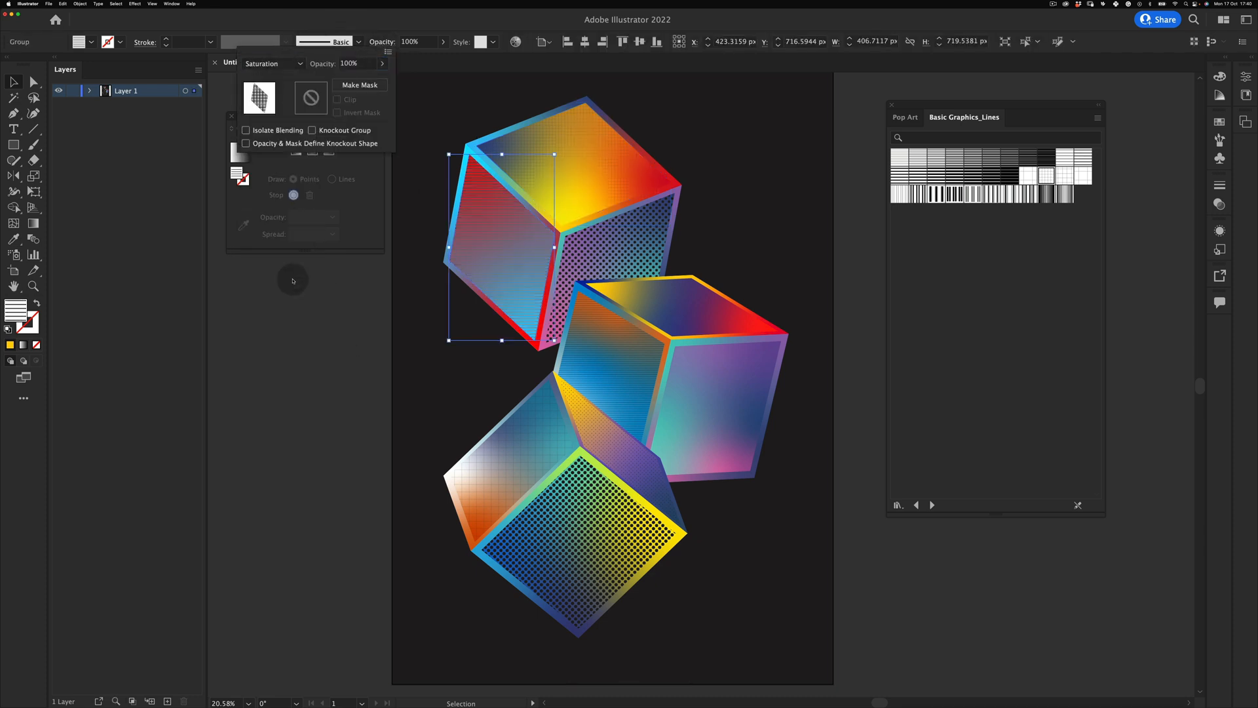
click(288, 64)
click(282, 191)
click(272, 64)
click(294, 196)
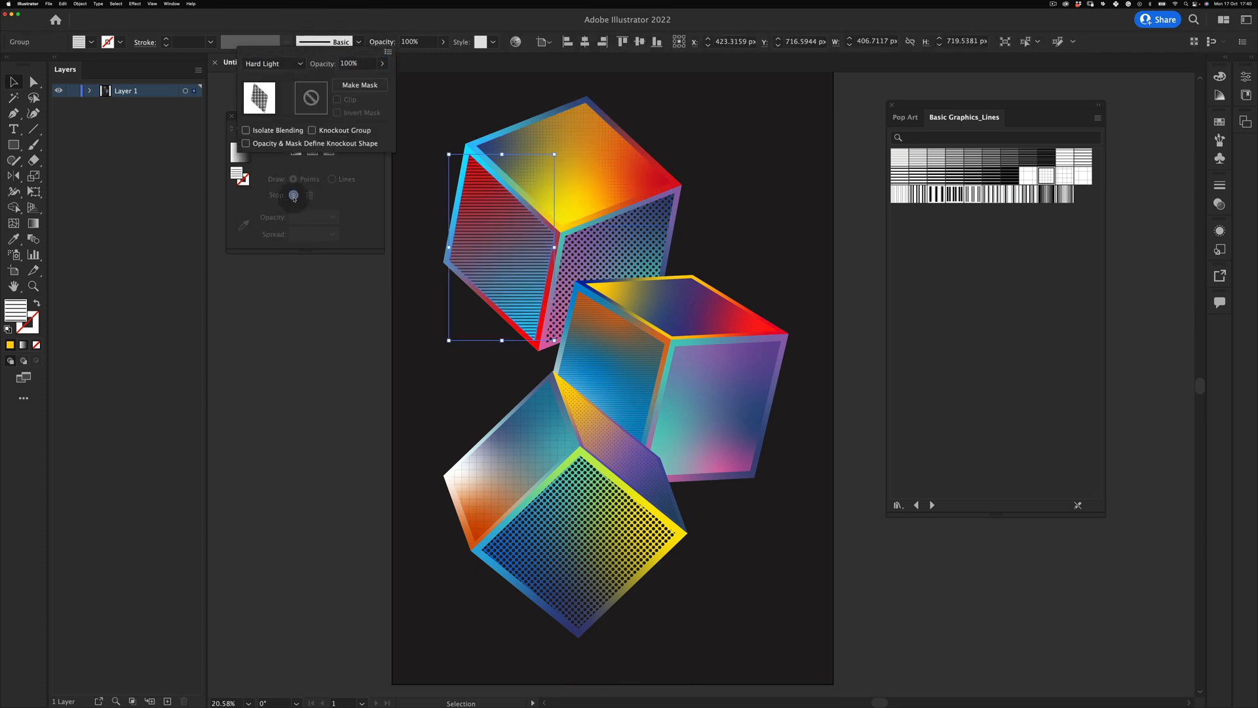
drag(363, 78, 341, 80)
Set the blending mode of the top cube's right dot overlay to Soft Light after trying Overlay
click(606, 259)
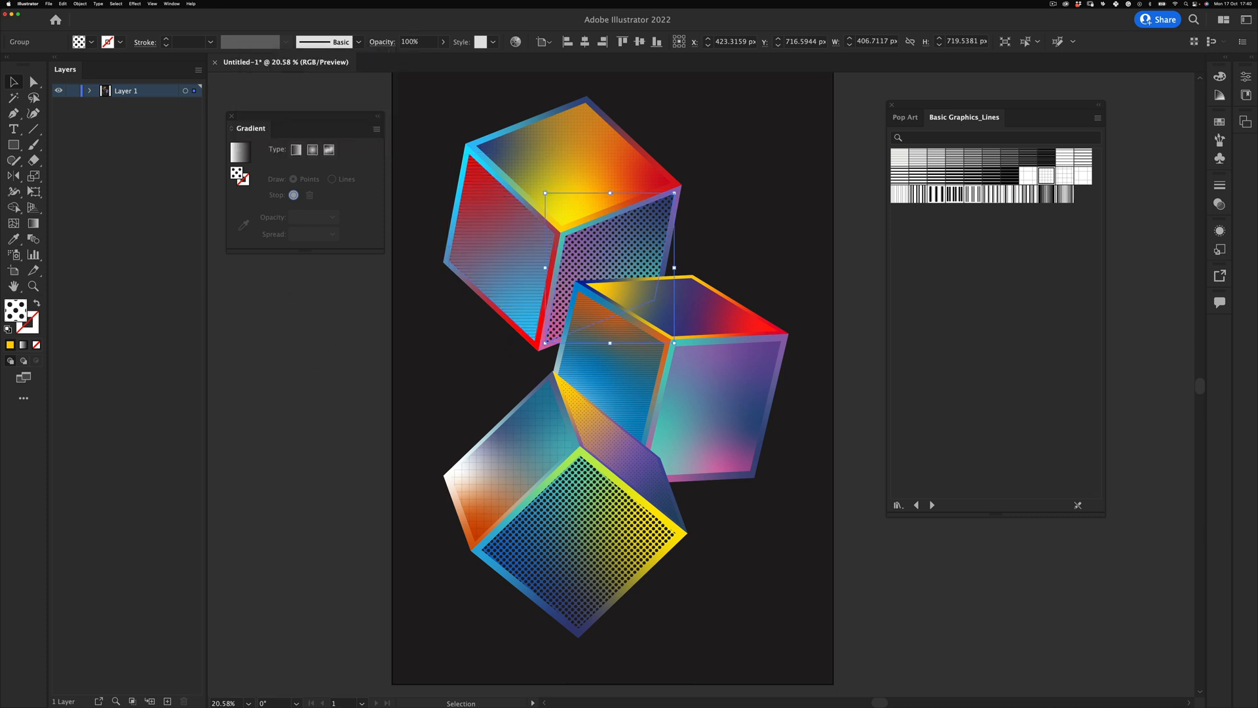
click(382, 42)
click(272, 64)
click(281, 177)
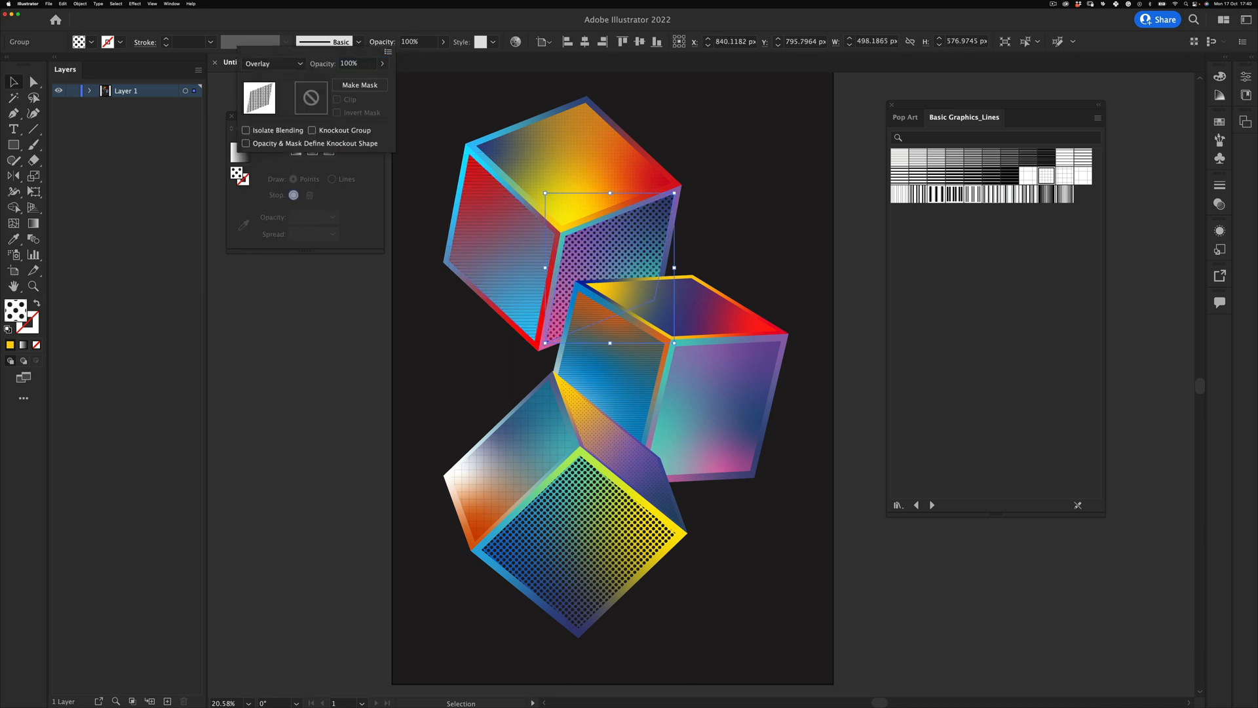
click(273, 64)
click(275, 202)
click(426, 98)
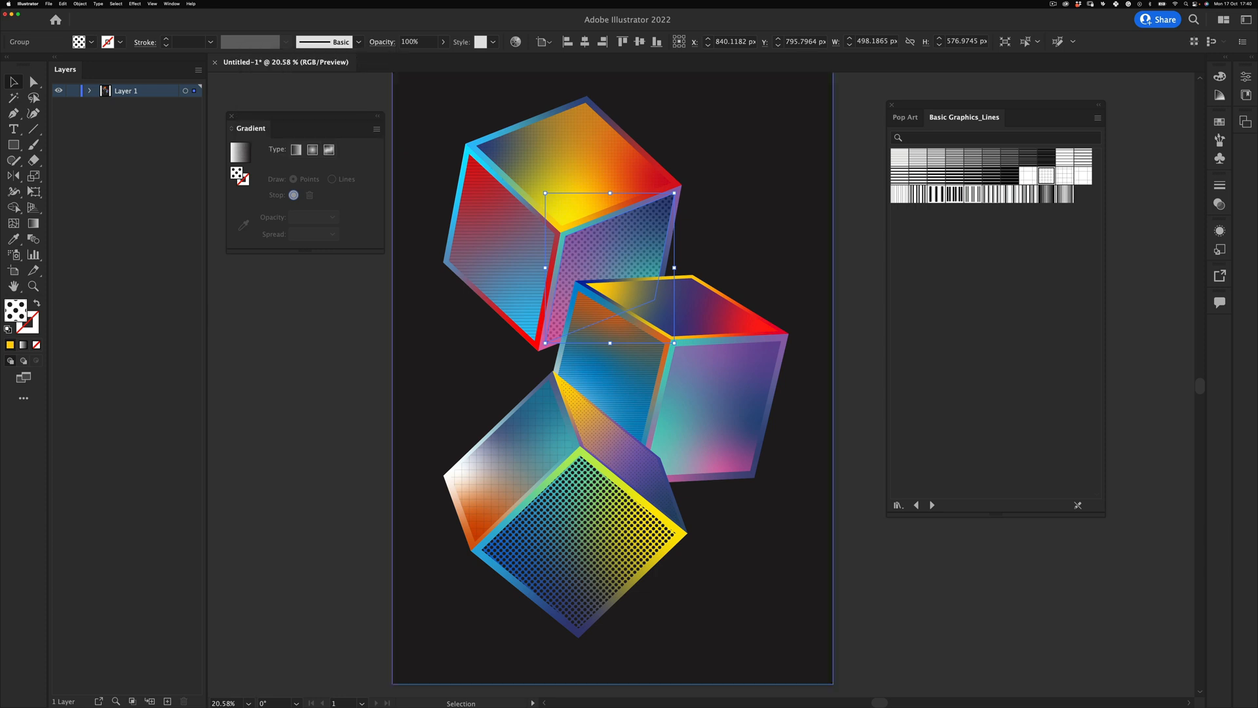
click(444, 42)
click(734, 220)
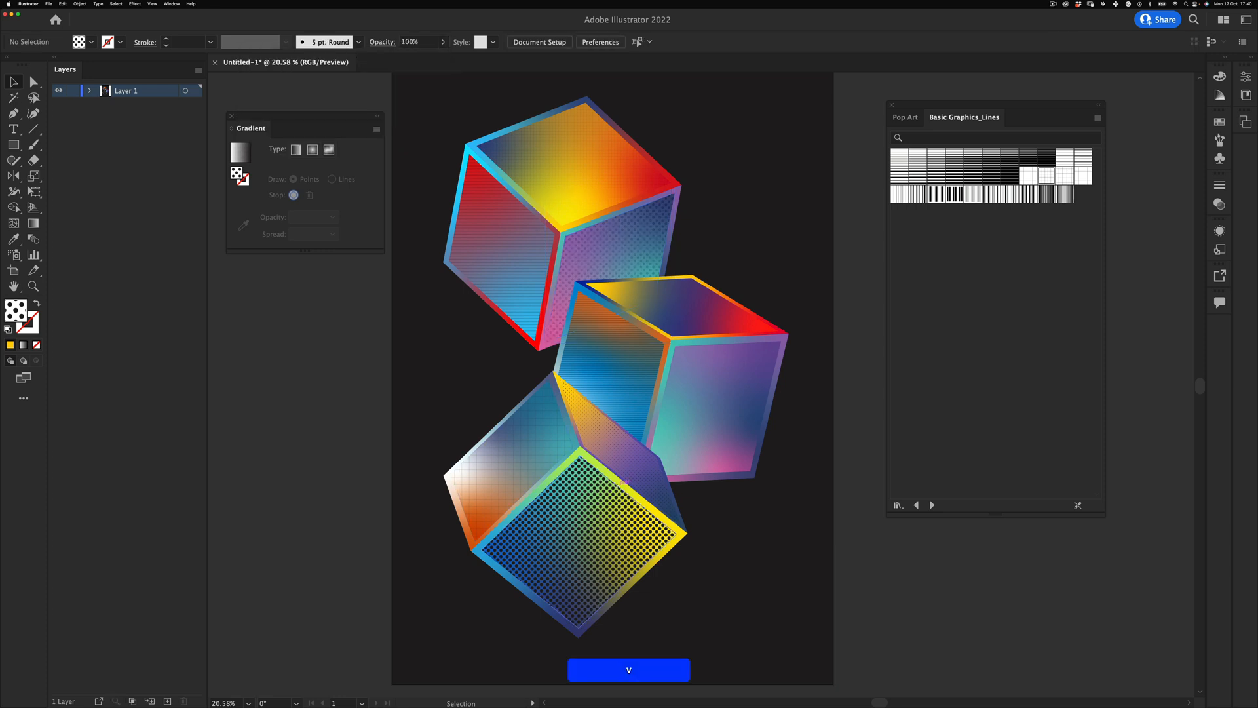
Set the blending mode of the bottom cube's left grid overlay to Soft Light
click(532, 459)
click(382, 42)
click(273, 63)
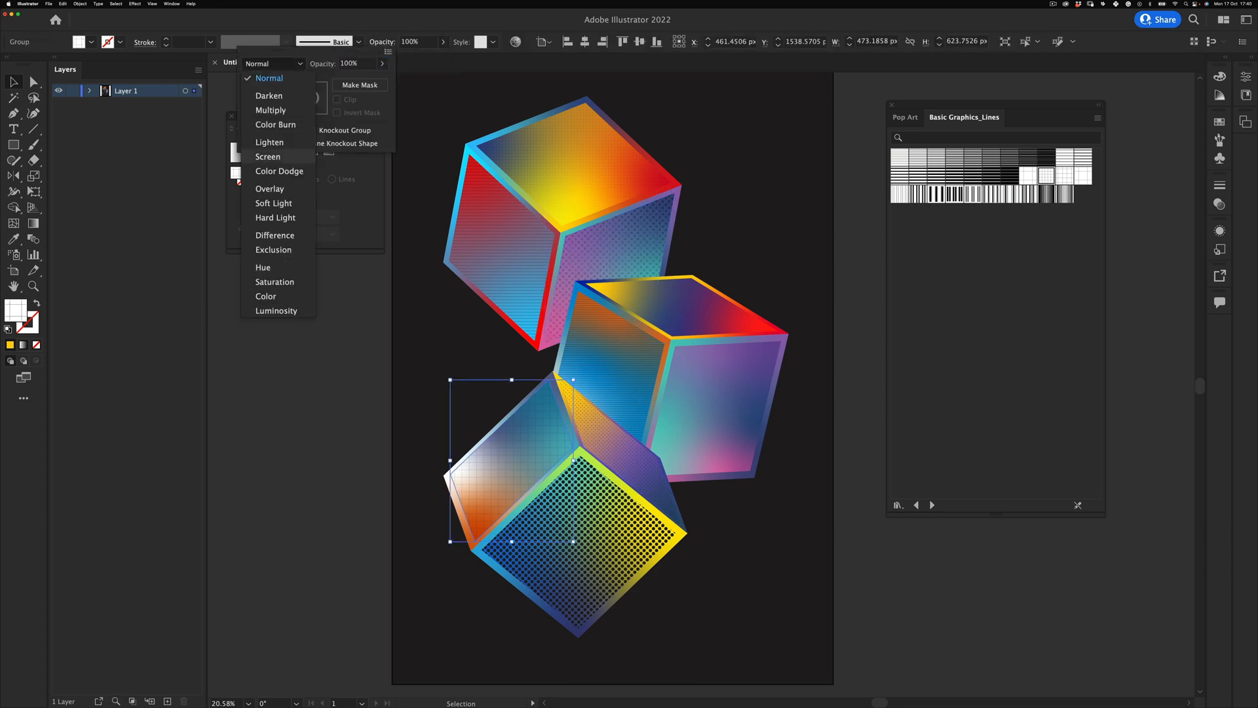
click(275, 202)
key(Escape)
Try the Color and Difference blending modes on the bottom cube's upper-right dot overlay and set it to Color Burn
click(382, 42)
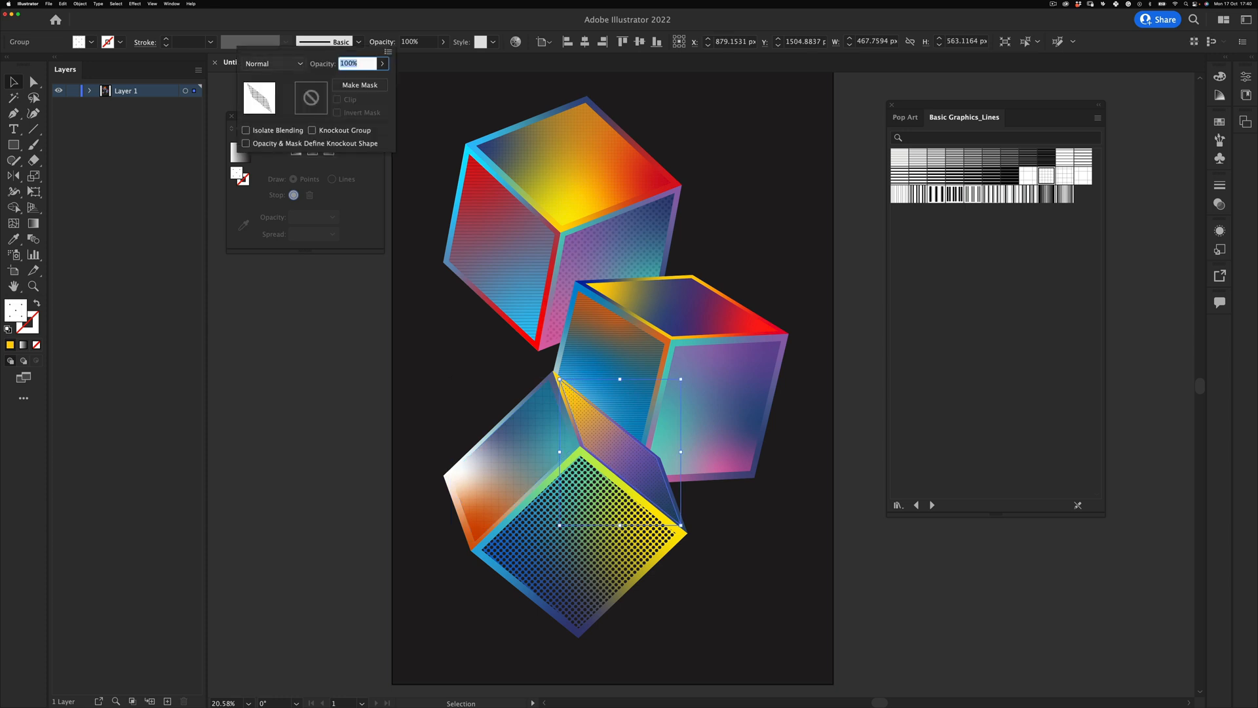
click(273, 64)
click(288, 294)
click(274, 64)
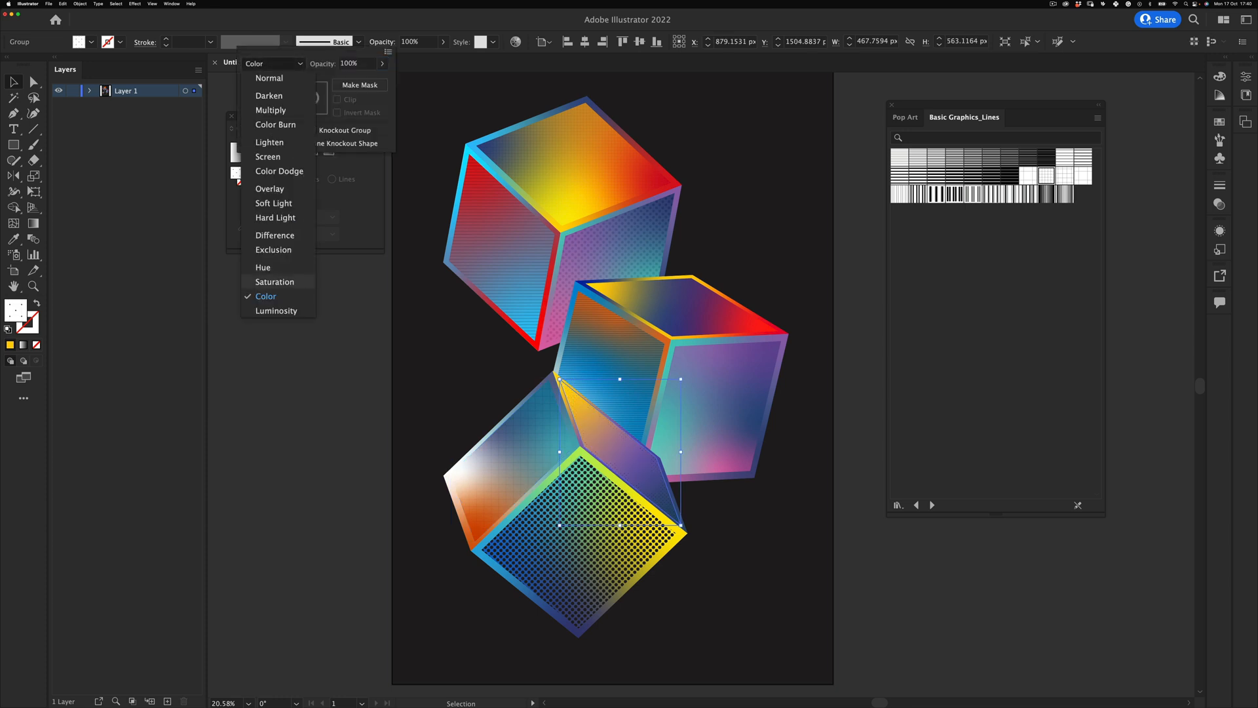
click(275, 235)
click(273, 63)
click(273, 124)
Set the blending mode of the bottom cube's front dot overlay to Color Dodge
click(580, 541)
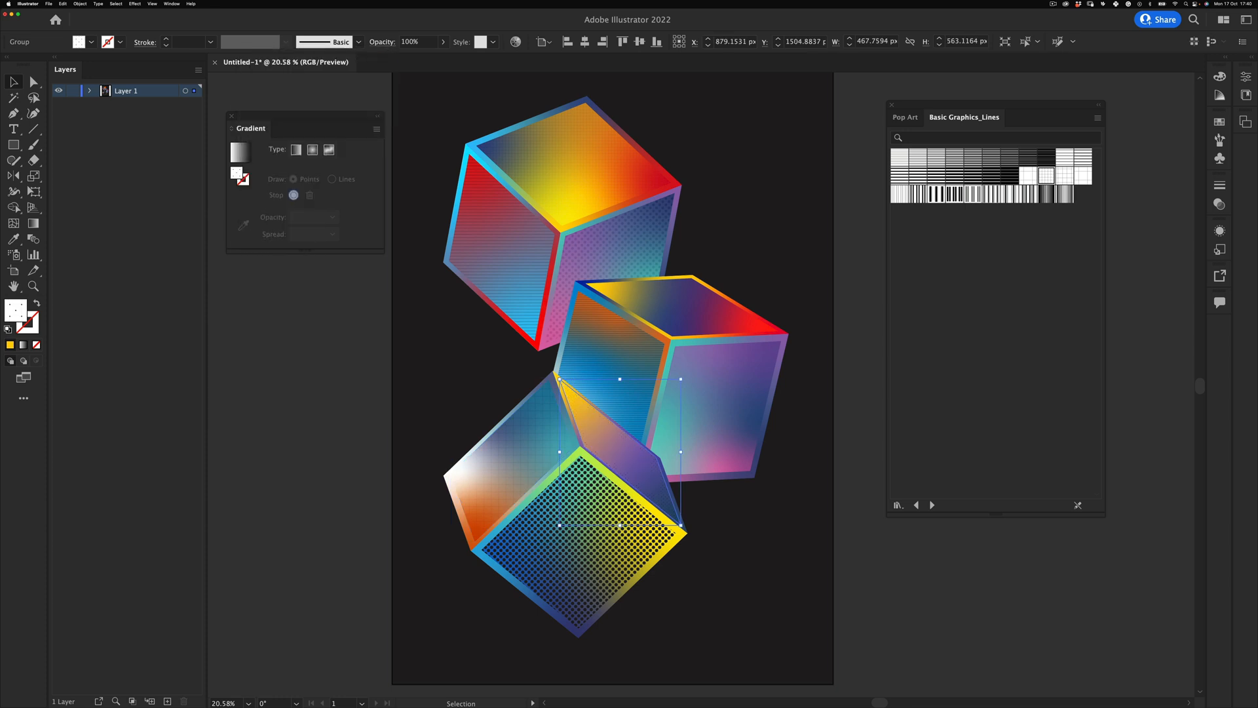
click(382, 42)
click(273, 63)
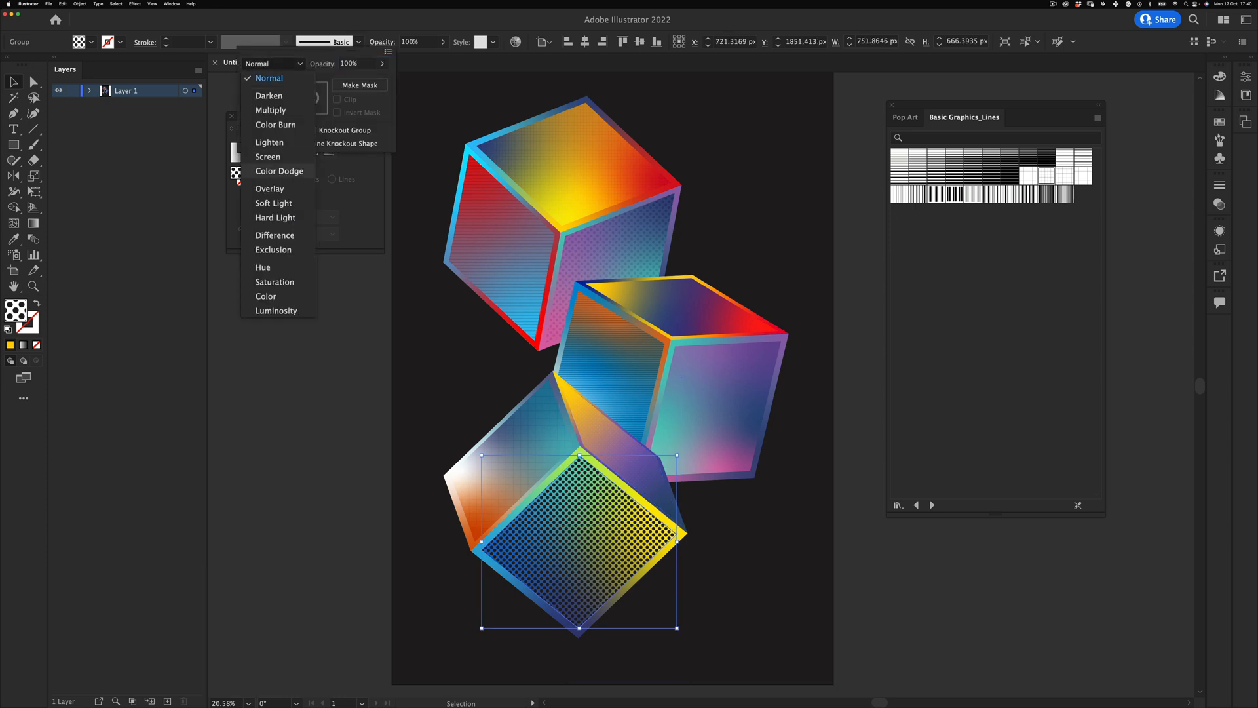
click(282, 171)
click(760, 544)
key(v)
Set the blending mode of the middle cube's left line overlay to Overlay
click(617, 379)
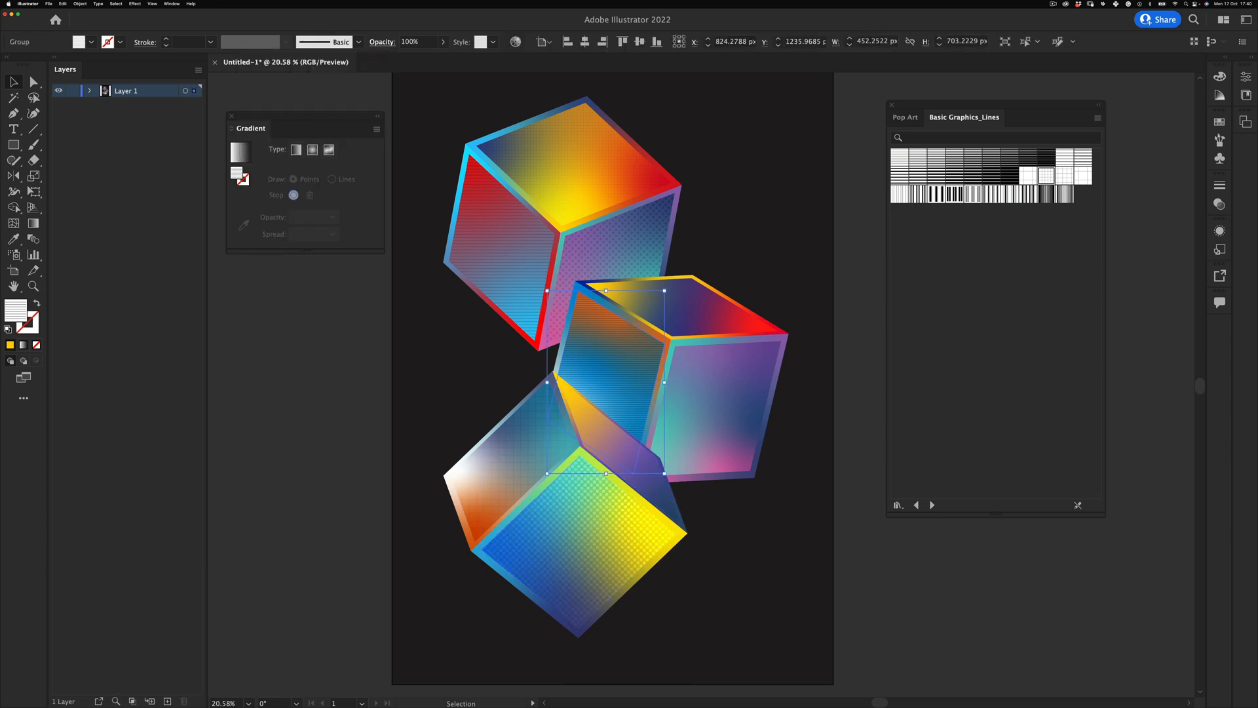
click(382, 42)
click(273, 64)
click(273, 188)
click(273, 64)
click(273, 188)
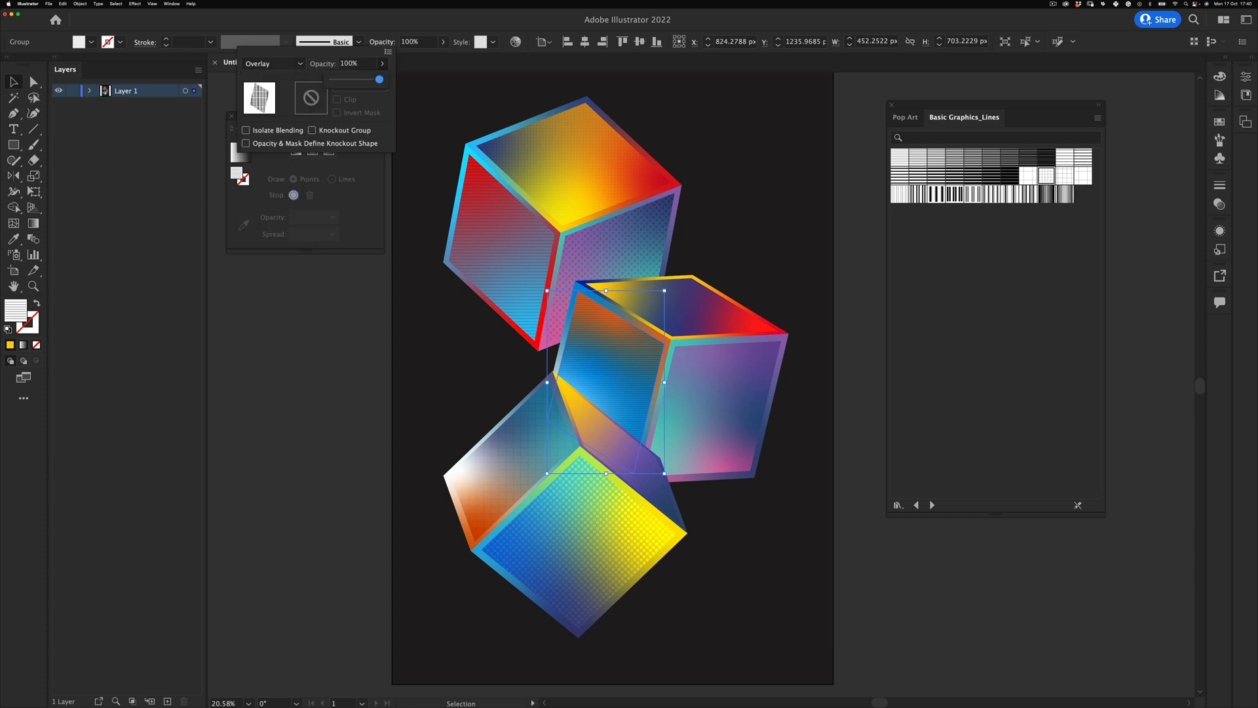
click(760, 537)
key(v)
Duplicate the middle cube's right inset in front and fill the copy with a bold vertical-line pattern from Basic Graphics_Lines
click(721, 406)
key(super+c)
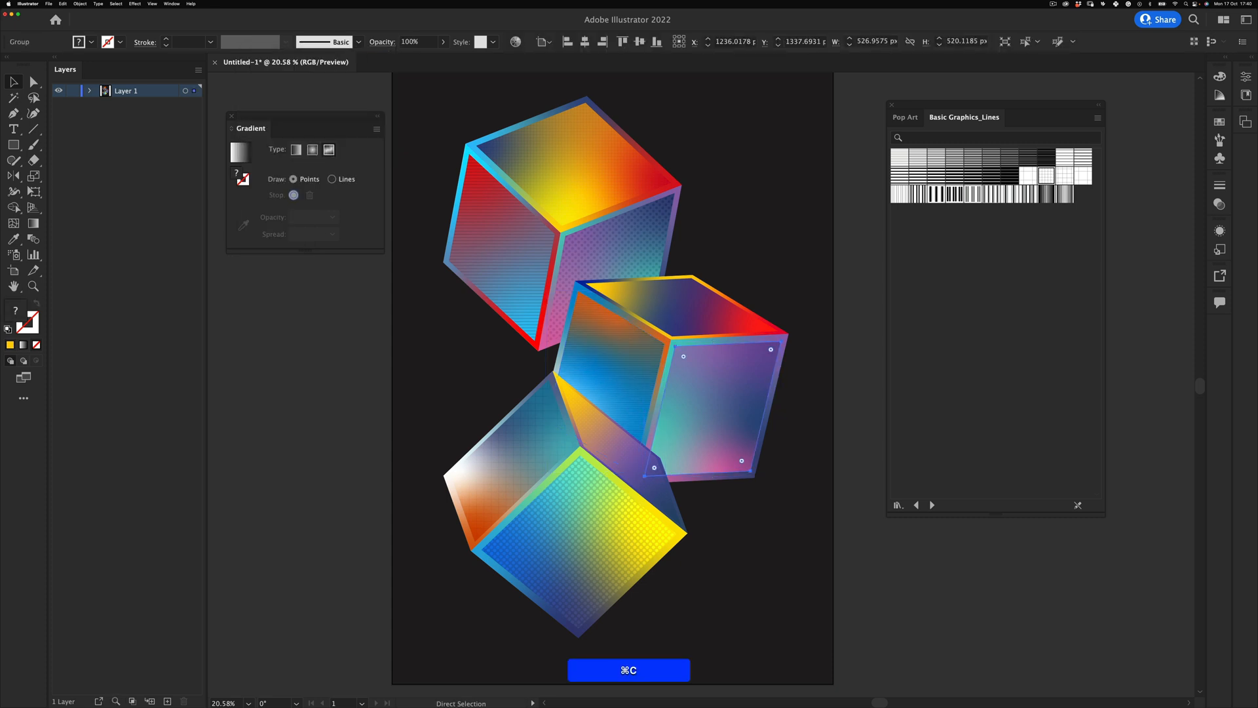
click(991, 194)
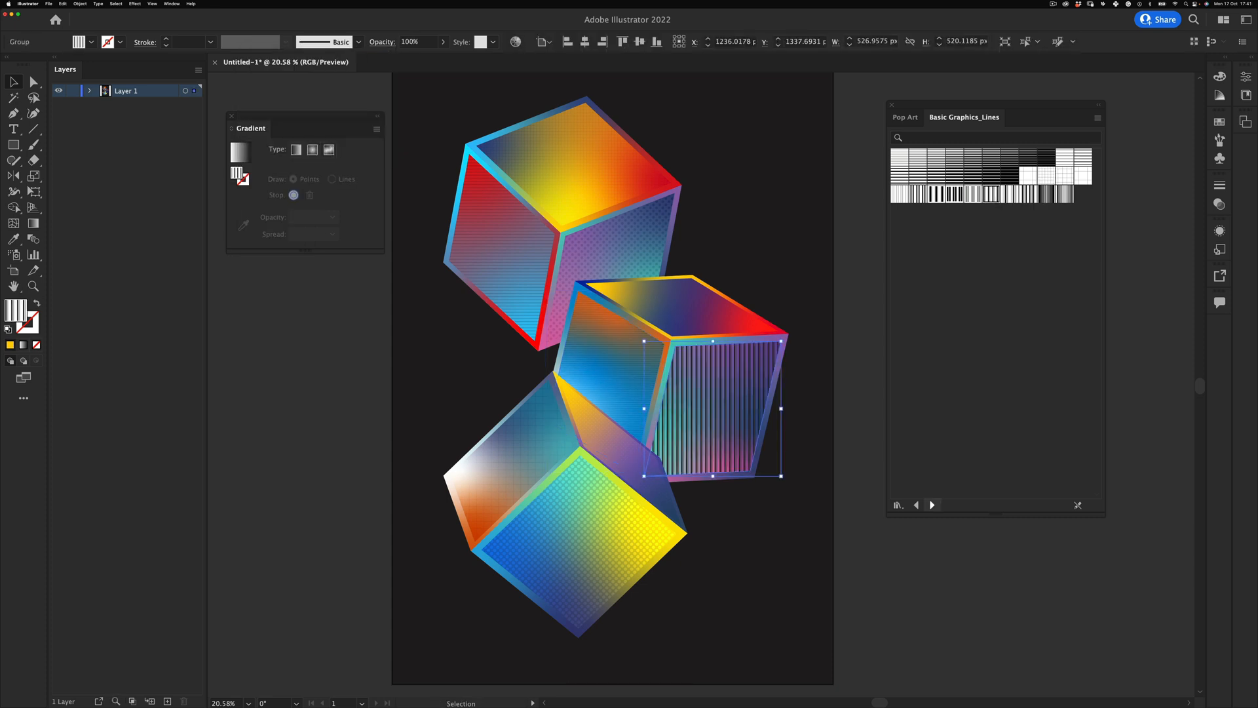
Replace the line pattern on the middle cube's right overlay with a dot pattern from Basic Graphics_Dots
click(932, 505)
click(916, 505)
click(916, 505)
click(954, 157)
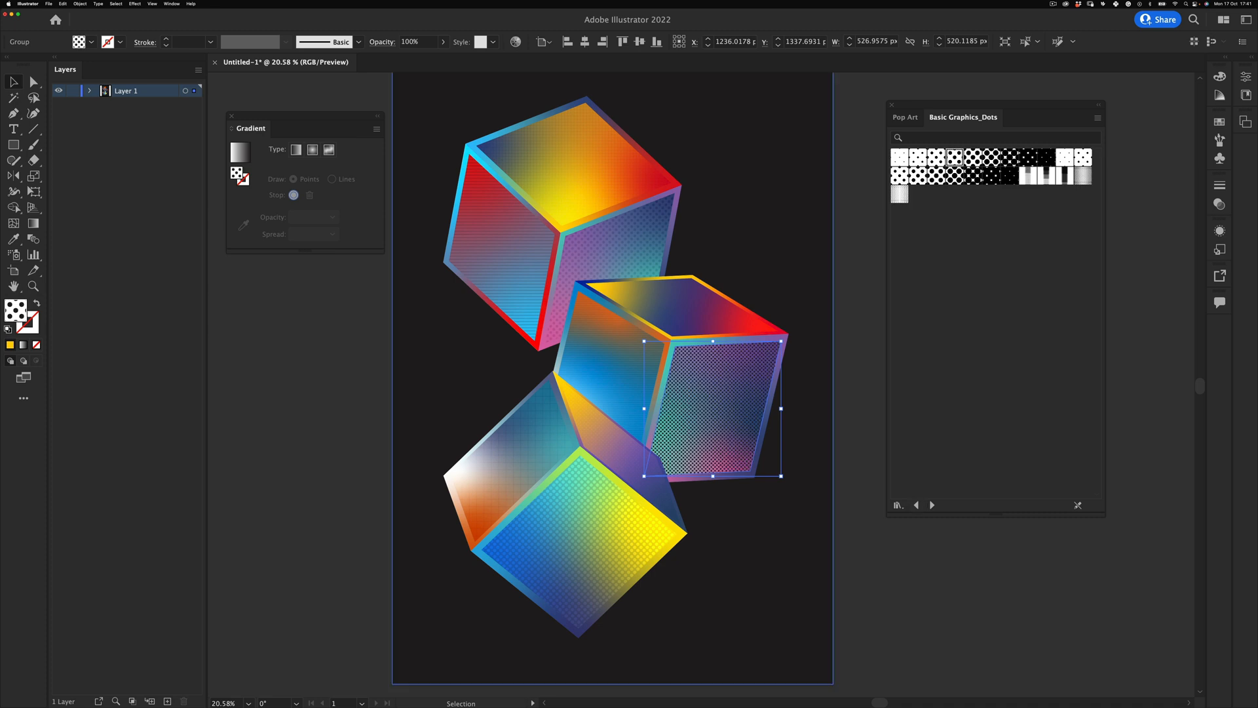
Set the blending mode of the middle cube's right dot overlay to Color
click(382, 42)
click(272, 63)
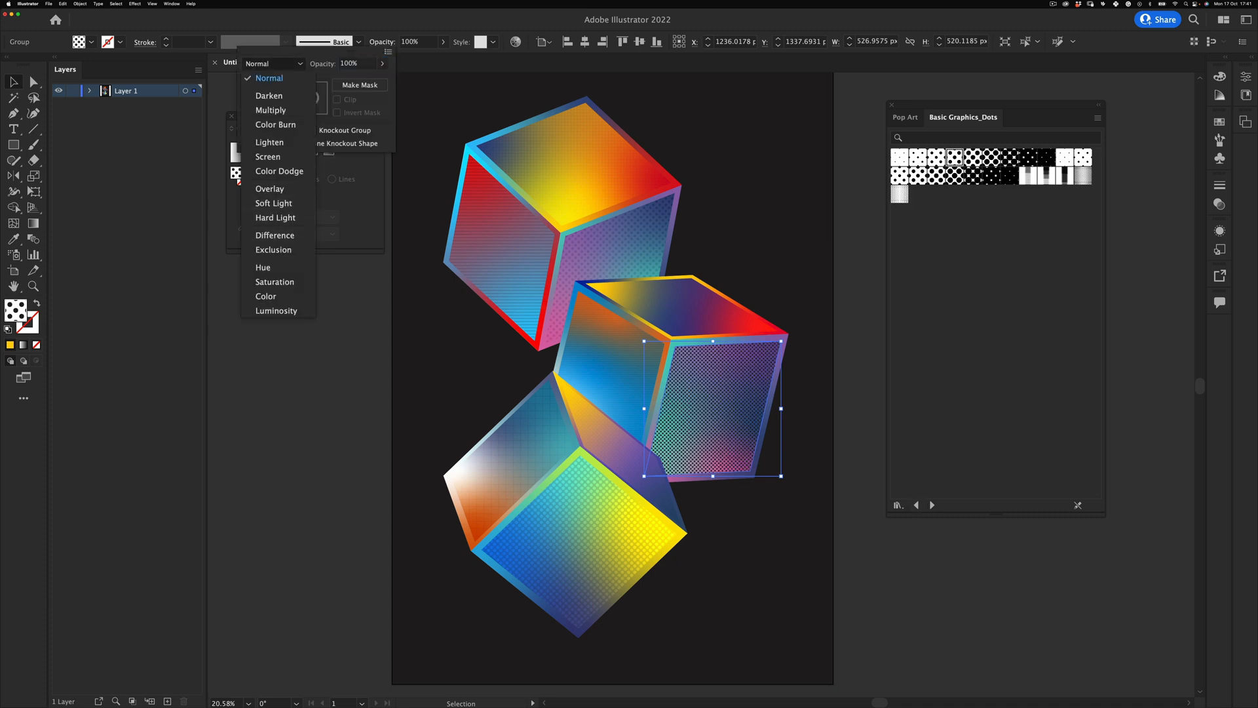
click(266, 296)
key(v)
click(299, 367)
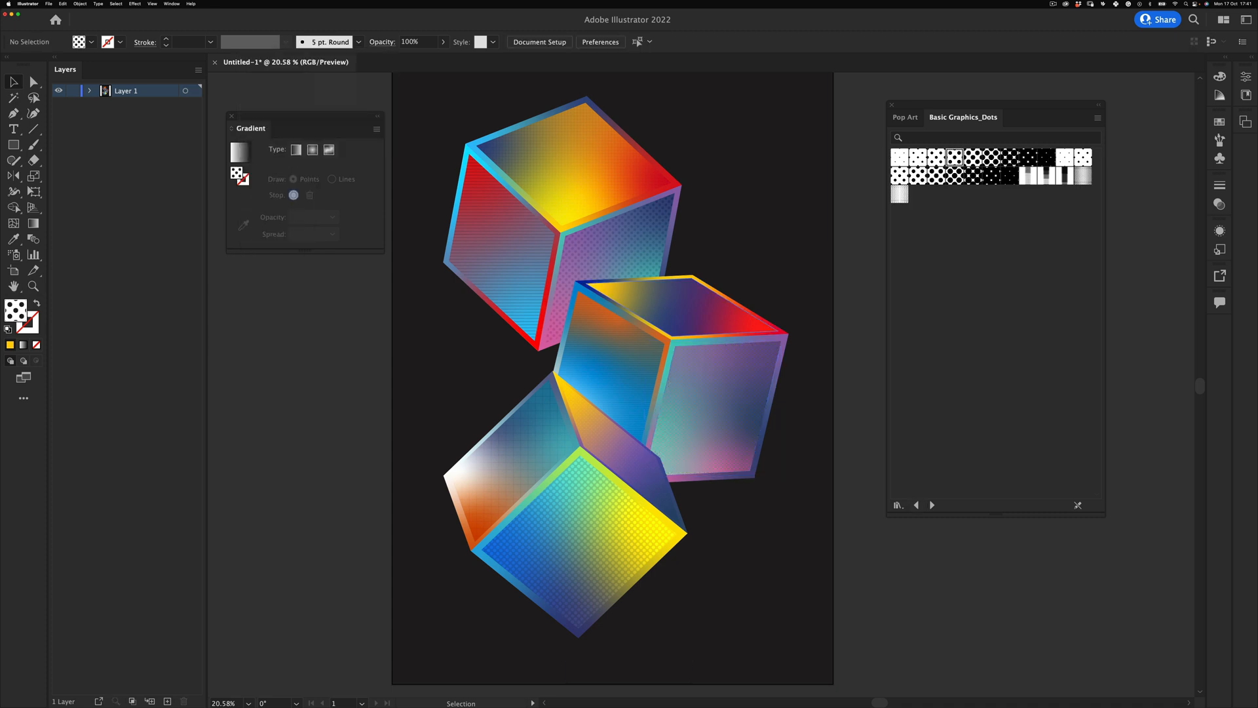
Duplicate the middle cube's top inset in front and fill the copy with a horizontal-line pattern from Basic Graphics_Lines
key(super+f)
click(899, 194)
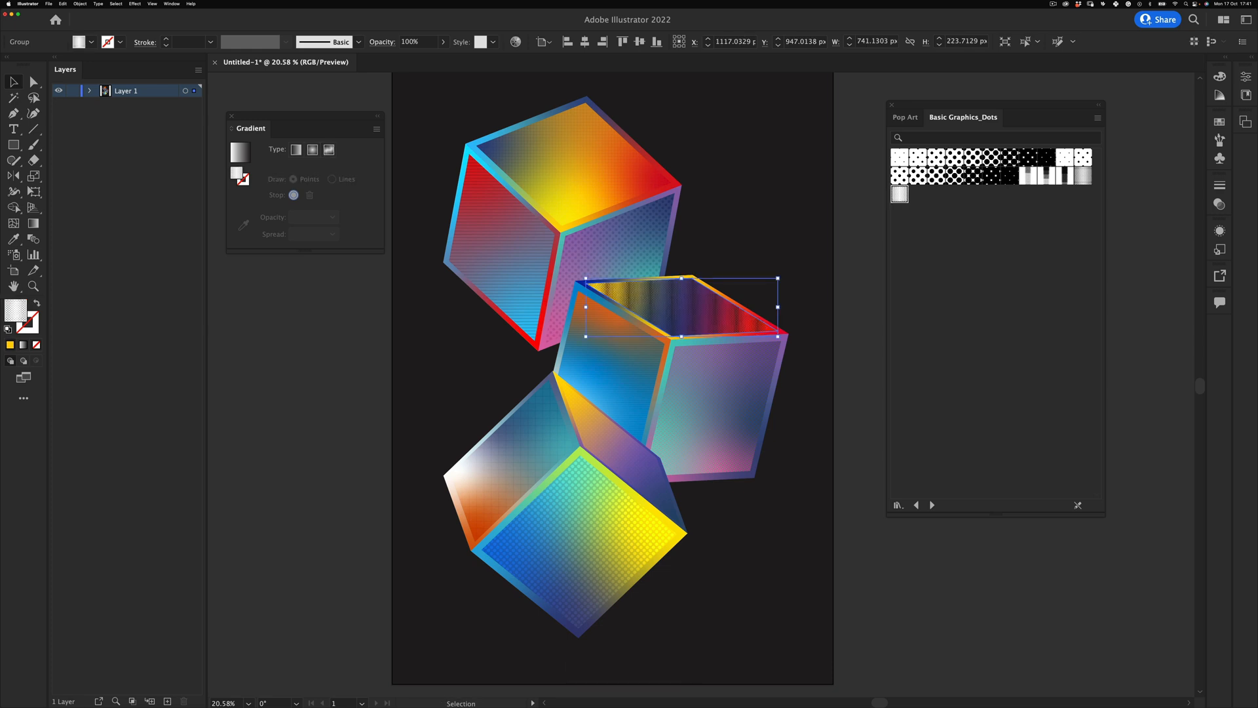
click(932, 505)
click(917, 175)
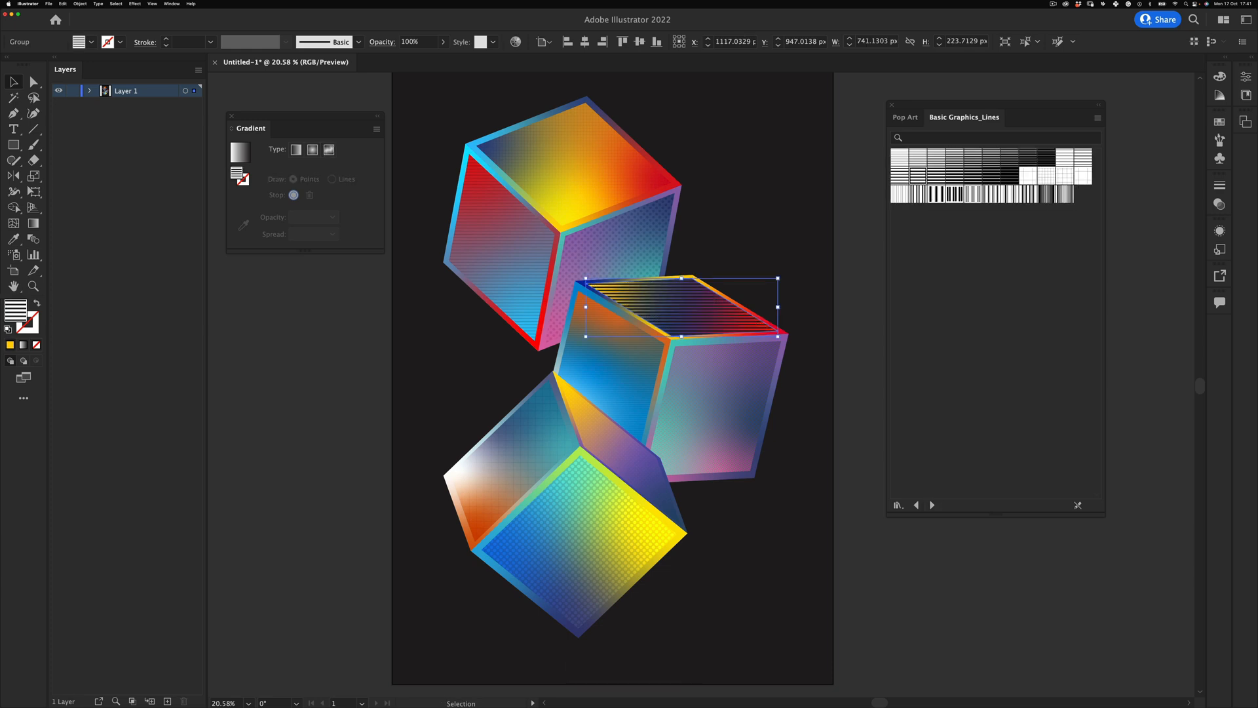
Set the blending mode of the middle cube's top line overlay to Soft Light and close the pattern library
click(382, 42)
click(274, 63)
click(273, 203)
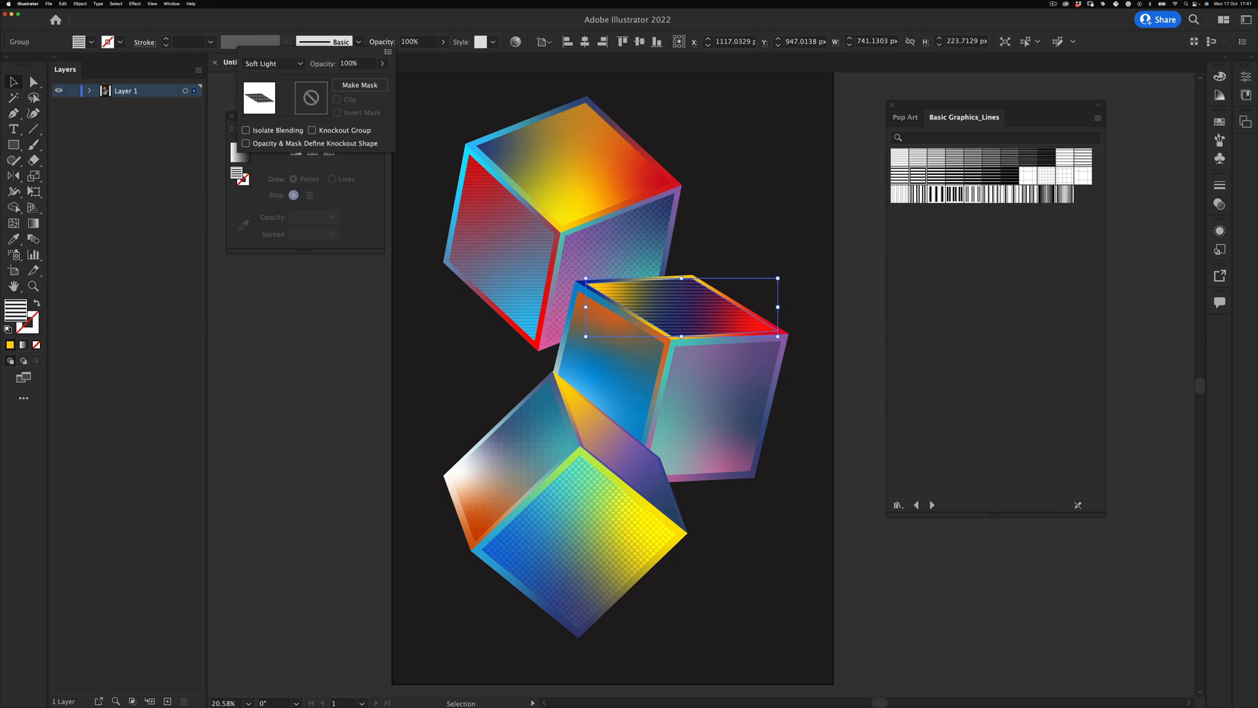
click(250, 362)
click(891, 105)
key(v)
click(858, 137)
Group all the faces and overlays of the bottom cube
key(z)
key(space)
mouse_move(762, 224)
mouse_down()
mouse_move(745, 216)
mouse_move(764, 244)
mouse_up()
key(v)
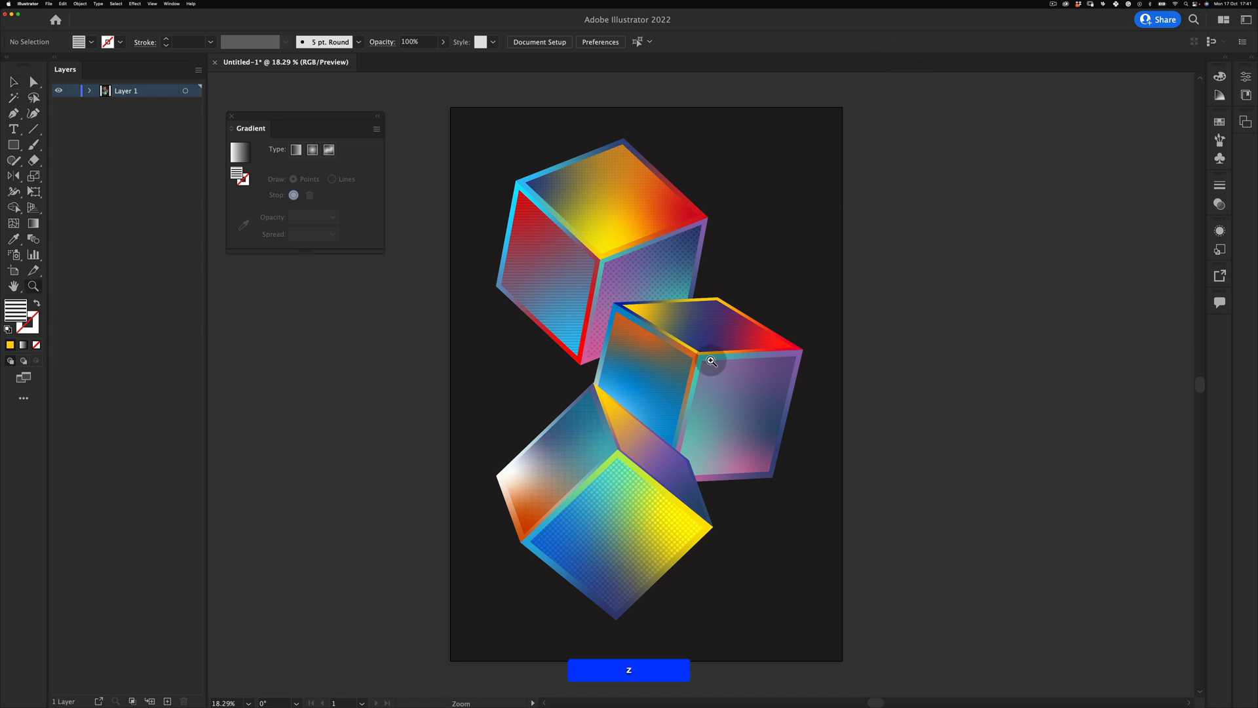
shift+click(801, 429)
shift+click(588, 599)
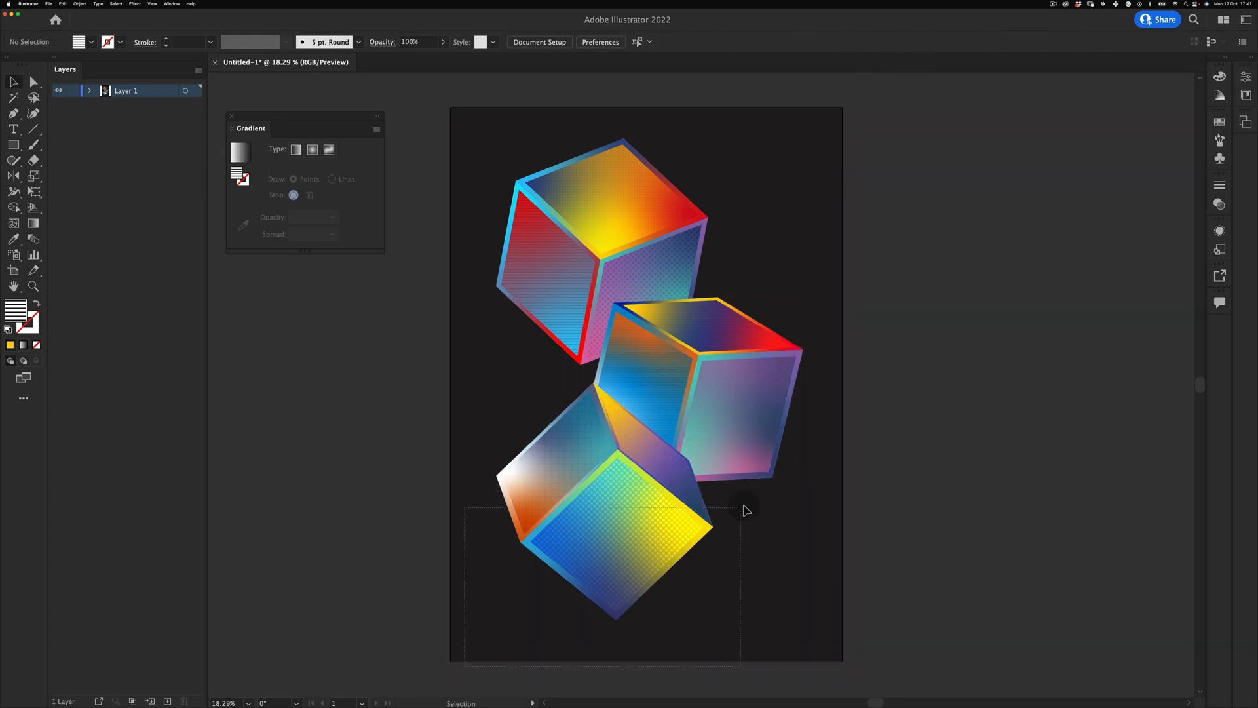
drag(745, 510, 747, 511)
shift+super+click(807, 524)
key(v)
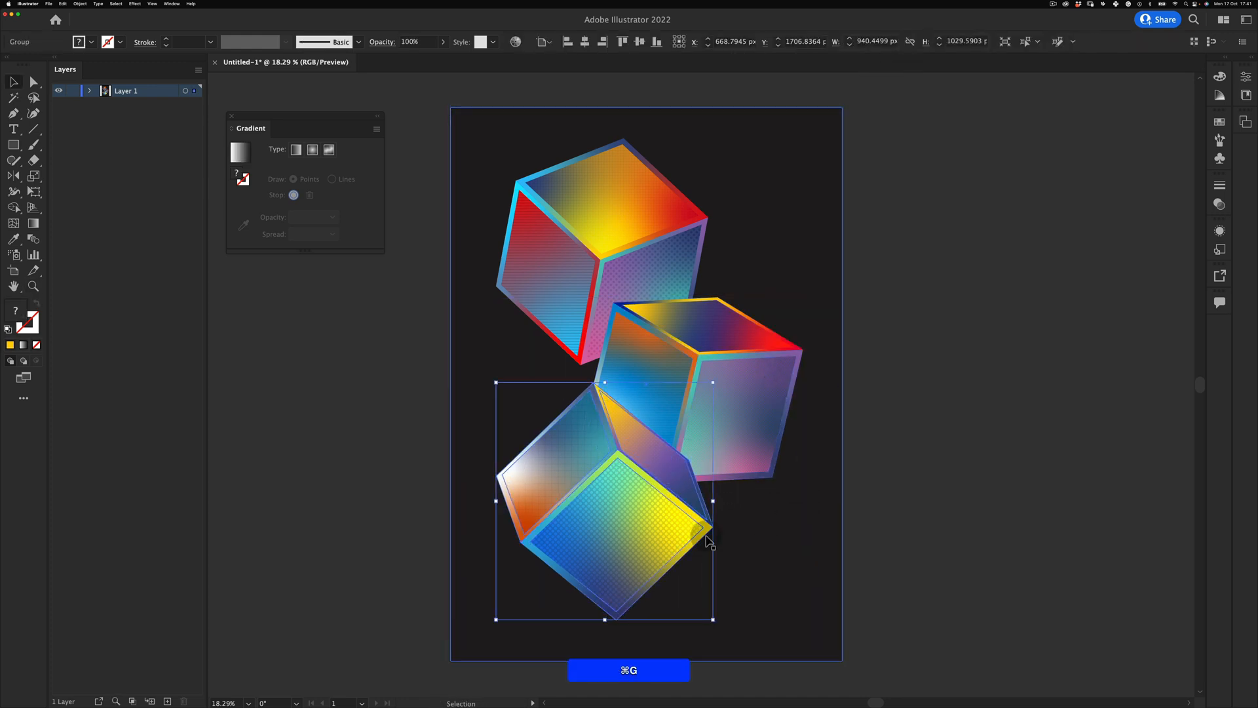
Paste a copy of the bottom cube over the middle cube's top, scaled down to about 412 × 451 px and rotated
key(super+c)
key(super+v)
drag(821, 187, 761, 255)
drag(833, 317, 767, 404)
key(super+z)
click(731, 297)
key(e)
drag(798, 334, 663, 417)
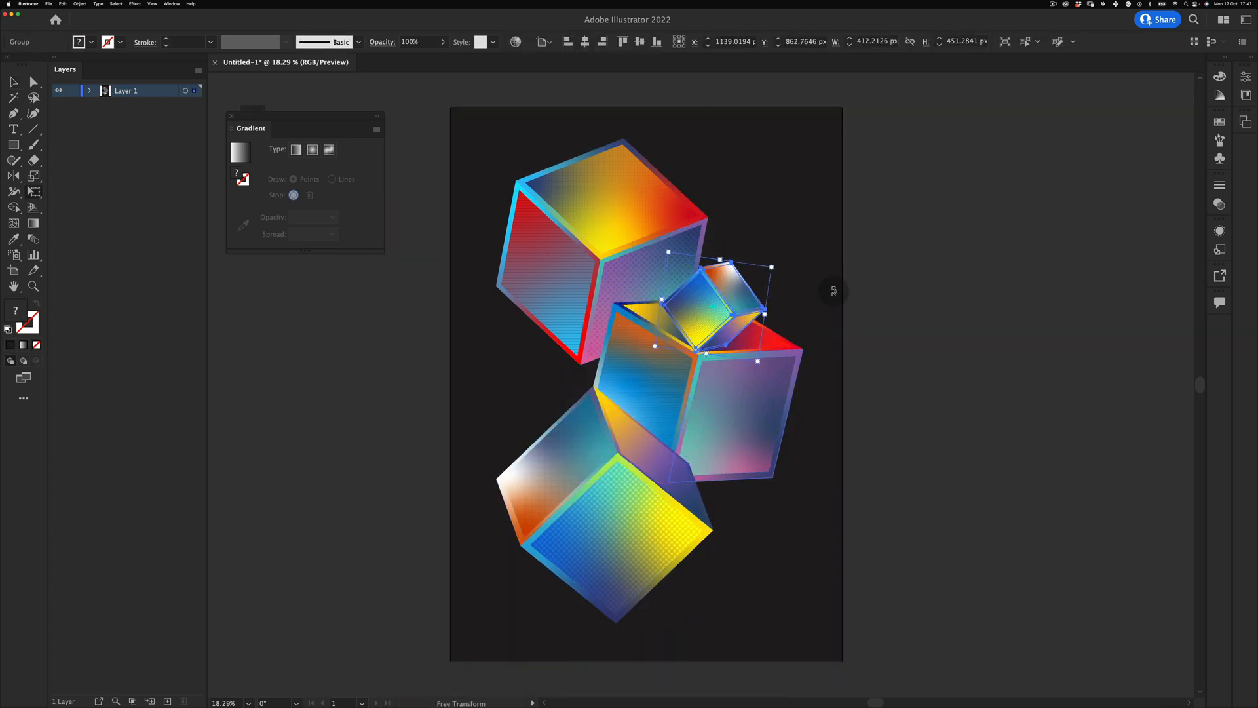
Move the small cube copy to the gap right of the top cube and rotate it so it rests above the middle cube
key(v)
drag(753, 317, 831, 318)
key(e)
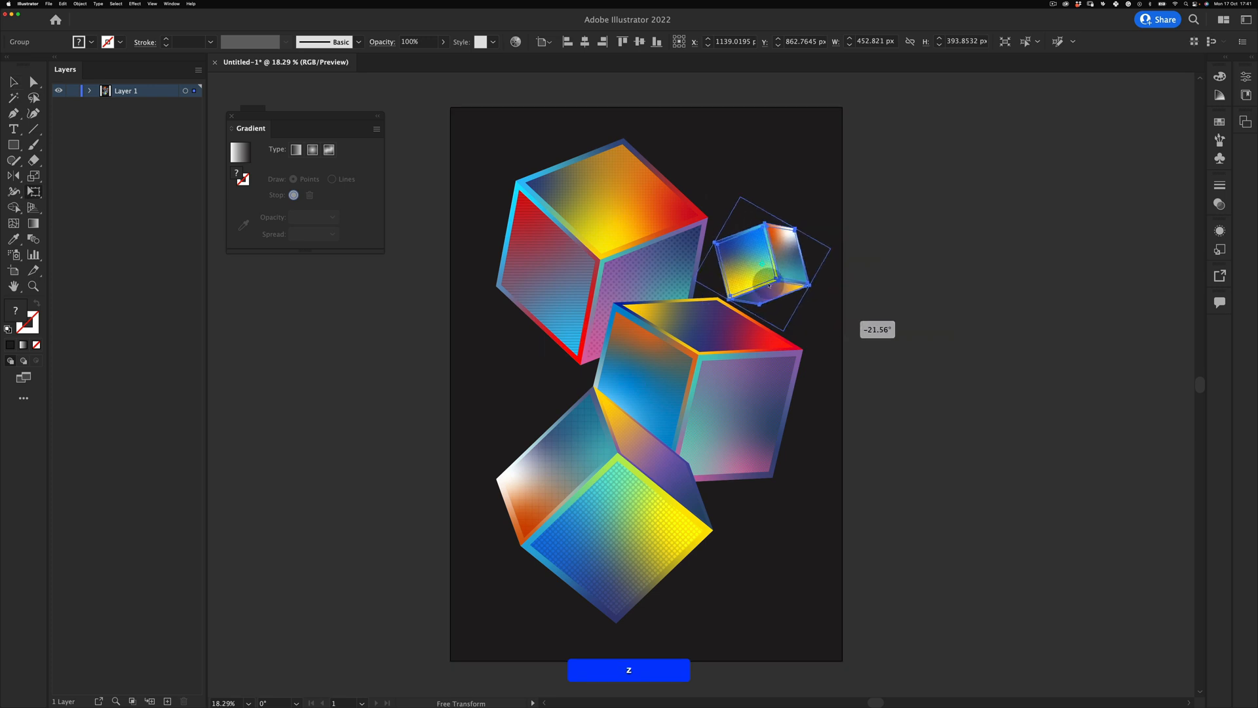
key(z)
drag(742, 266, 935, 177)
key(v)
drag(816, 267, 500, 370)
key(z)
key(v)
click(584, 408)
key(space)
drag(543, 307, 565, 390)
key(v)
drag(601, 226, 601, 271)
key(super+z)
Group all the faces and overlays of the top cube, leaving the black background out
click(863, 186)
drag(424, 108, 646, 287)
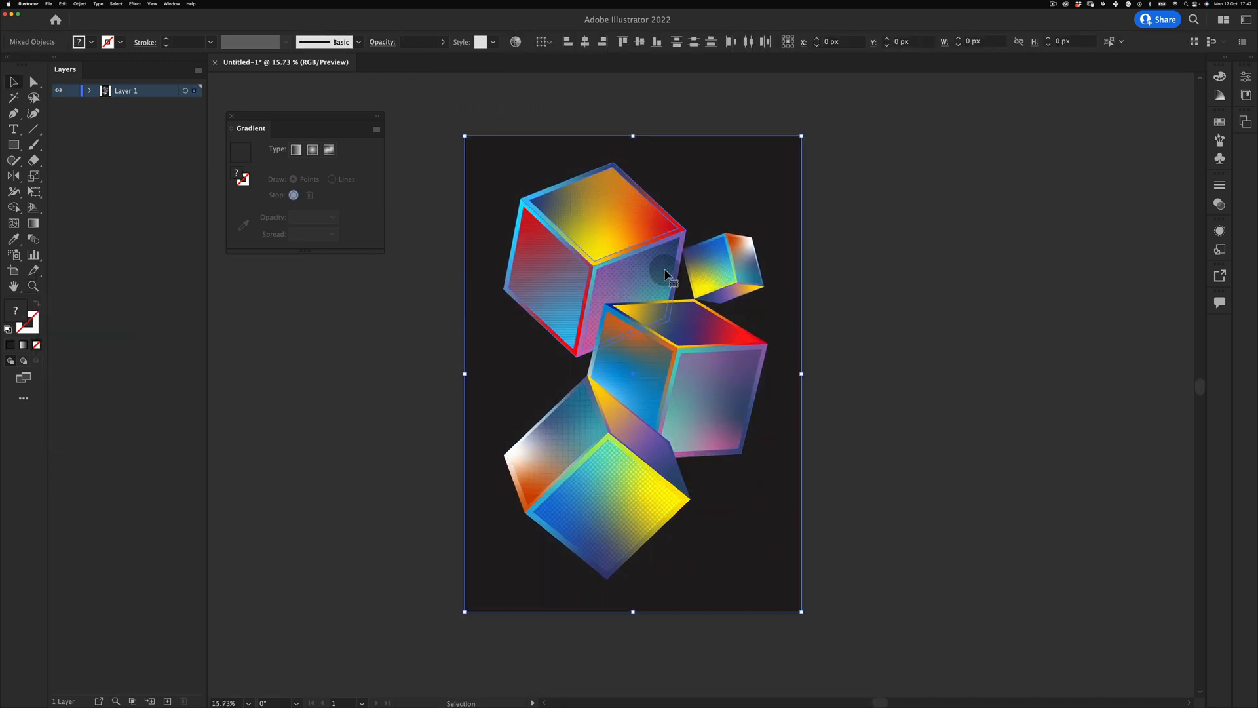
shift+click(680, 202)
key(super+g)
Group all the faces and overlays of the middle cube, leaving the black background out
drag(885, 336, 680, 380)
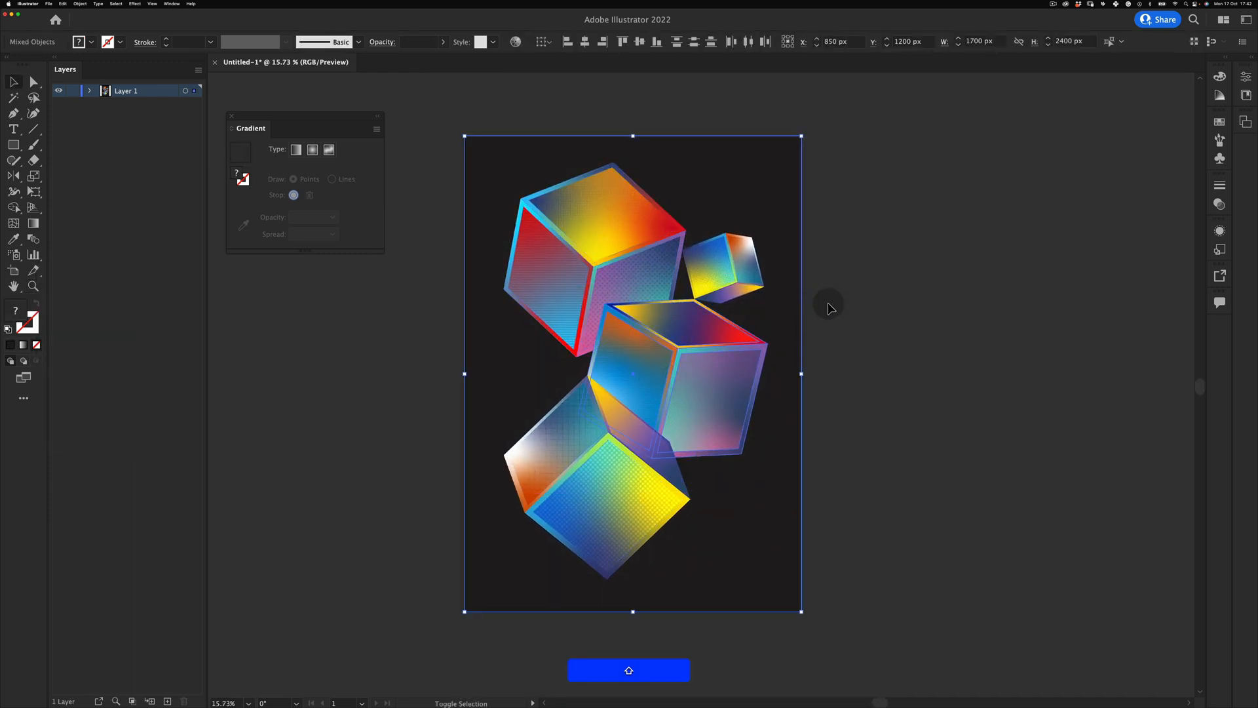
shift+click(788, 335)
key(super+g)
click(866, 265)
key(space)
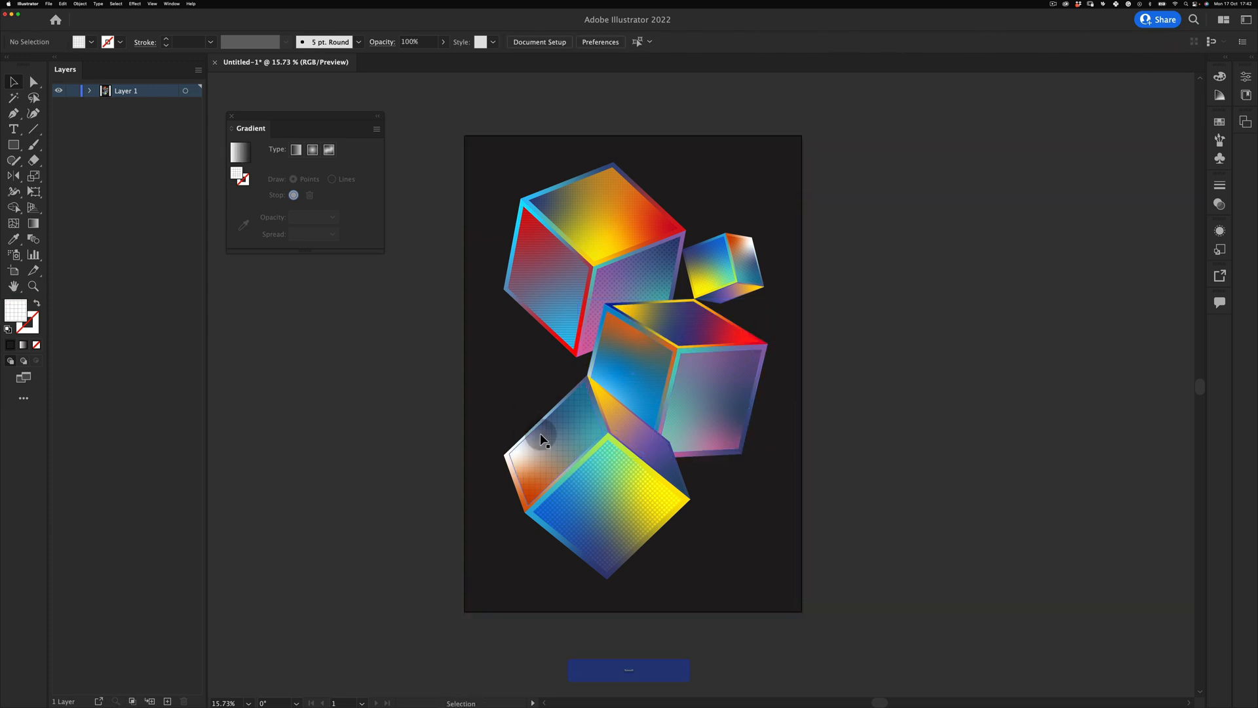
drag(639, 475, 584, 416)
key(super+z)
key(v)
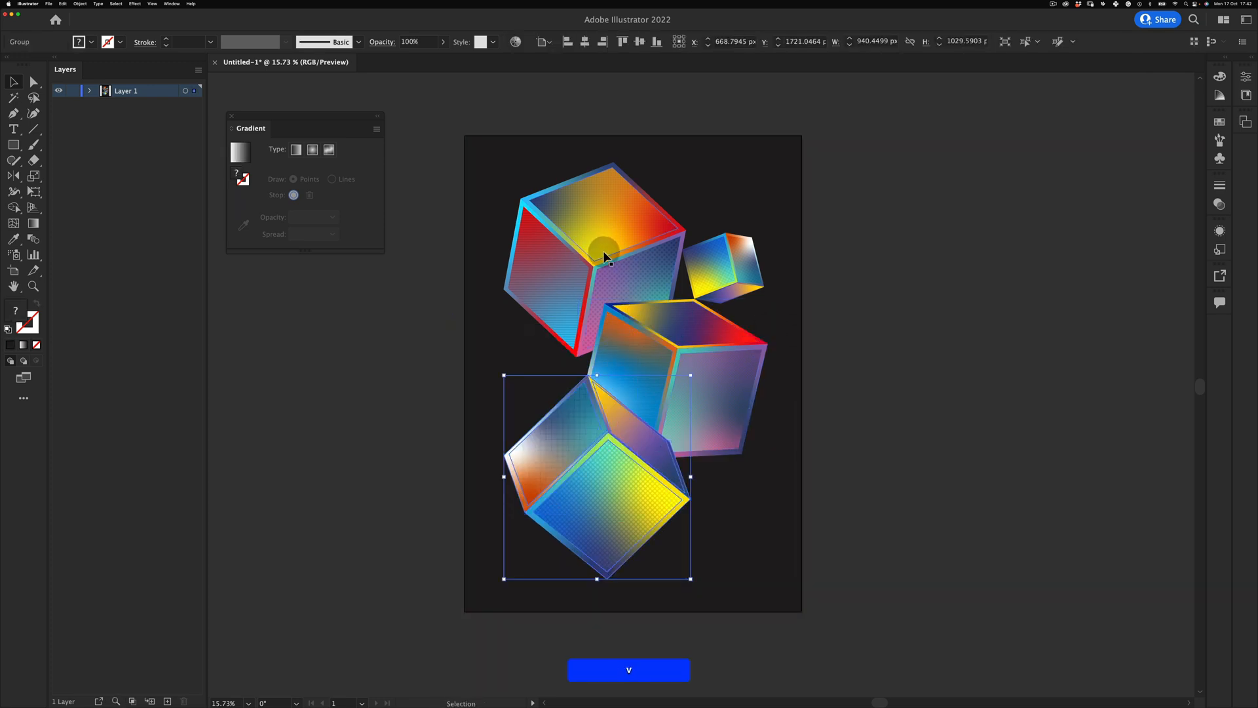
Duplicate the top cube into the poster's lower-right corner, scale the copy down and turn it so its yellow face points downward
drag(604, 253, 705, 503)
mouse_move(786, 411)
mouse_down()
mouse_move(750, 447)
mouse_move(776, 422)
mouse_up()
drag(846, 527, 718, 644)
click(720, 644)
click(745, 509)
key(e)
drag(796, 549, 699, 646)
drag(733, 509, 794, 502)
key(v)
click(864, 392)
key(v)
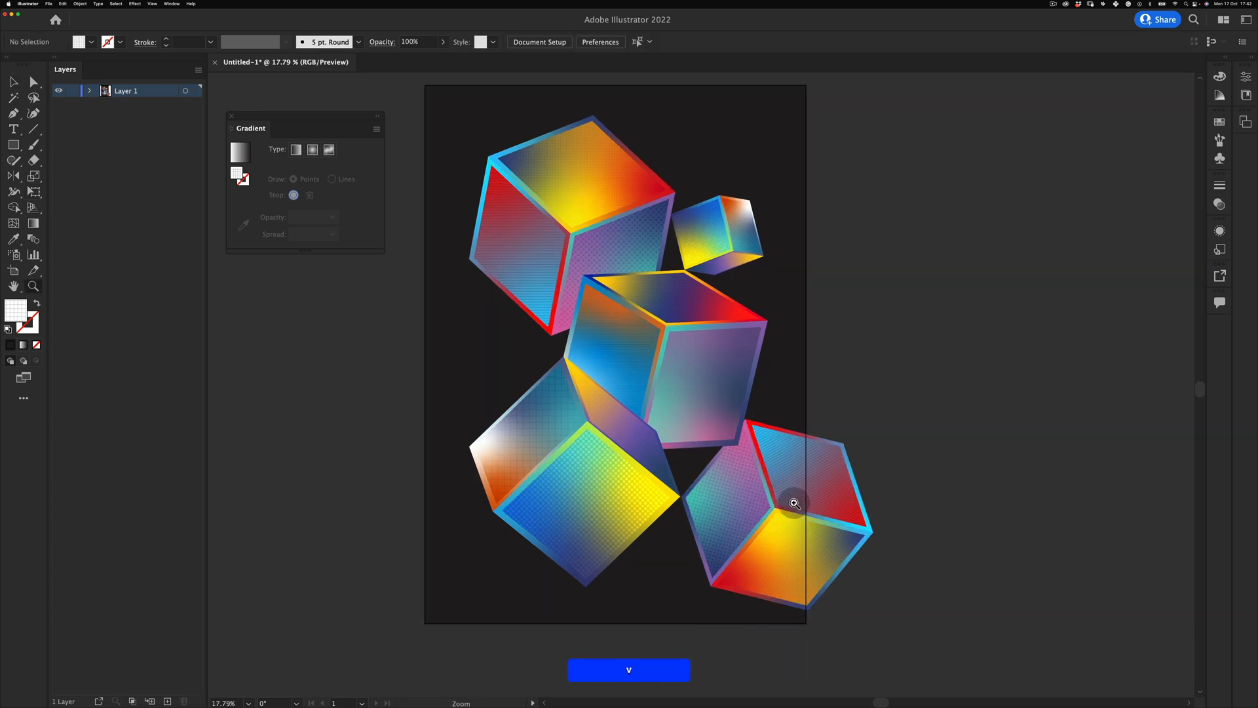
Shrink and rotate the lower-right cube copy further and move it into the space beside the bottom cube
click(795, 503)
key(e)
drag(908, 556, 787, 568)
key(z)
key(v)
drag(727, 486, 847, 460)
drag(944, 516, 943, 531)
drag(790, 513, 754, 549)
drag(797, 391, 813, 343)
drag(760, 516, 767, 545)
click(963, 569)
Adjust the lower-right cube's position, size and rotation so its left corner meets the bottom cube's right corner
key(z)
drag(924, 512, 812, 549)
drag(870, 539, 809, 541)
key(z)
drag(810, 487, 874, 472)
key(v)
click(830, 515)
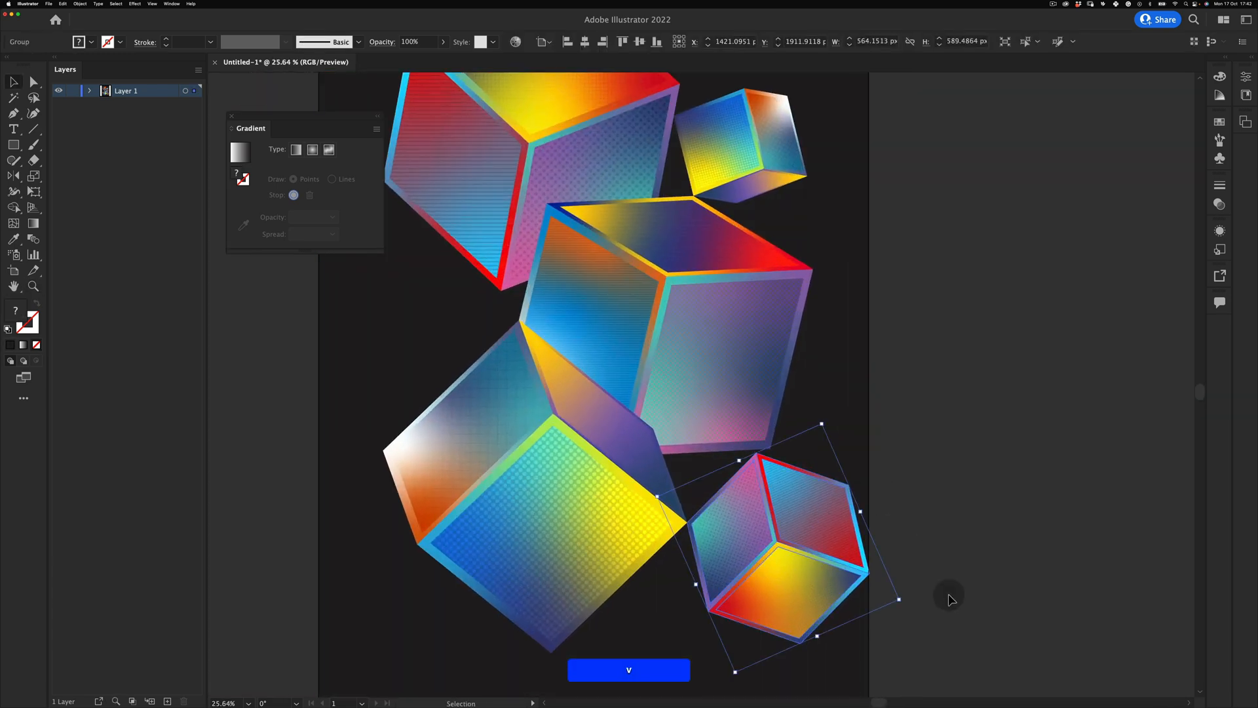
mouse_move(938, 614)
mouse_down()
mouse_move(921, 649)
mouse_move(933, 625)
mouse_up()
key(z)
drag(726, 489, 780, 508)
key(v)
drag(782, 533, 779, 543)
drag(864, 413, 874, 394)
drag(824, 511, 830, 520)
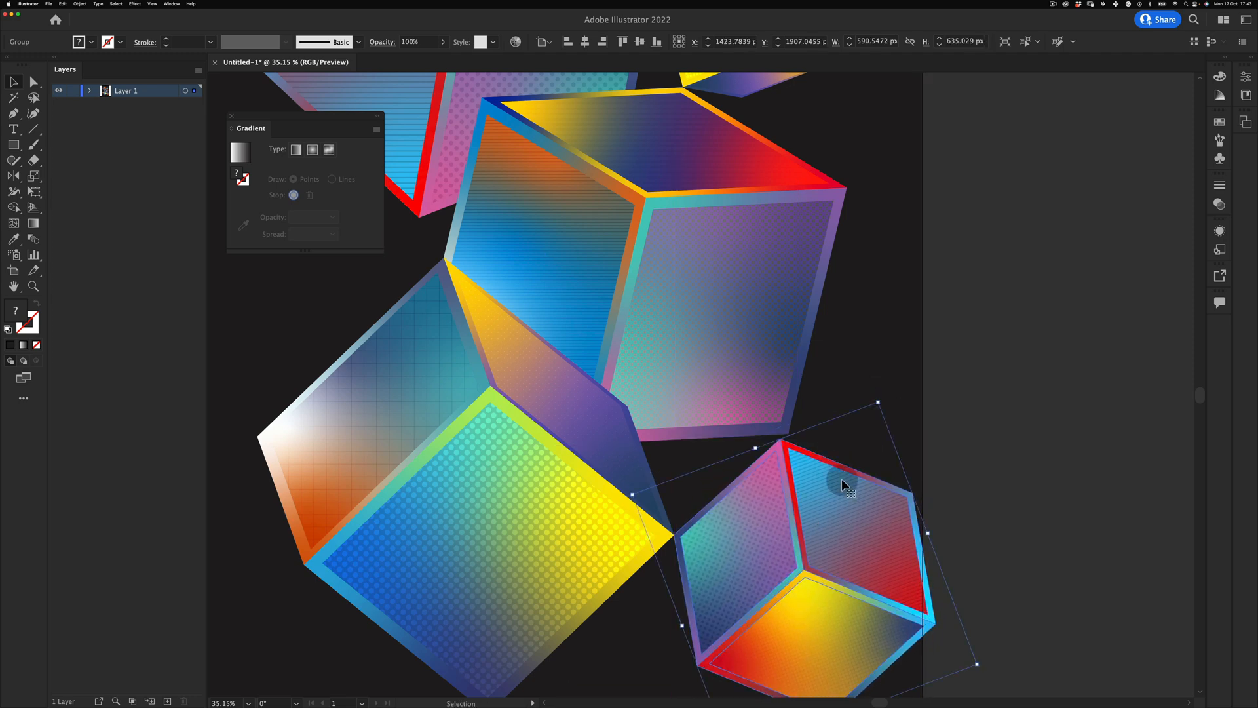
drag(877, 401, 881, 394)
drag(1001, 549, 1013, 575)
Fine-tune the lower-right cube so its top corner meets the middle cube's lower corner and its side crosses the poster's edge
key(space)
drag(891, 568, 905, 469)
key(v)
drag(837, 465, 835, 478)
key(r)
drag(1077, 501, 1077, 483)
key(v)
drag(847, 507, 855, 498)
drag(900, 299, 902, 294)
key(z)
drag(874, 338, 780, 390)
key(v)
click(992, 234)
Duplicate the middle cube to the left between the top and bottom cubes, scaled down and rotated
key(z)
drag(896, 460, 855, 385)
key(space)
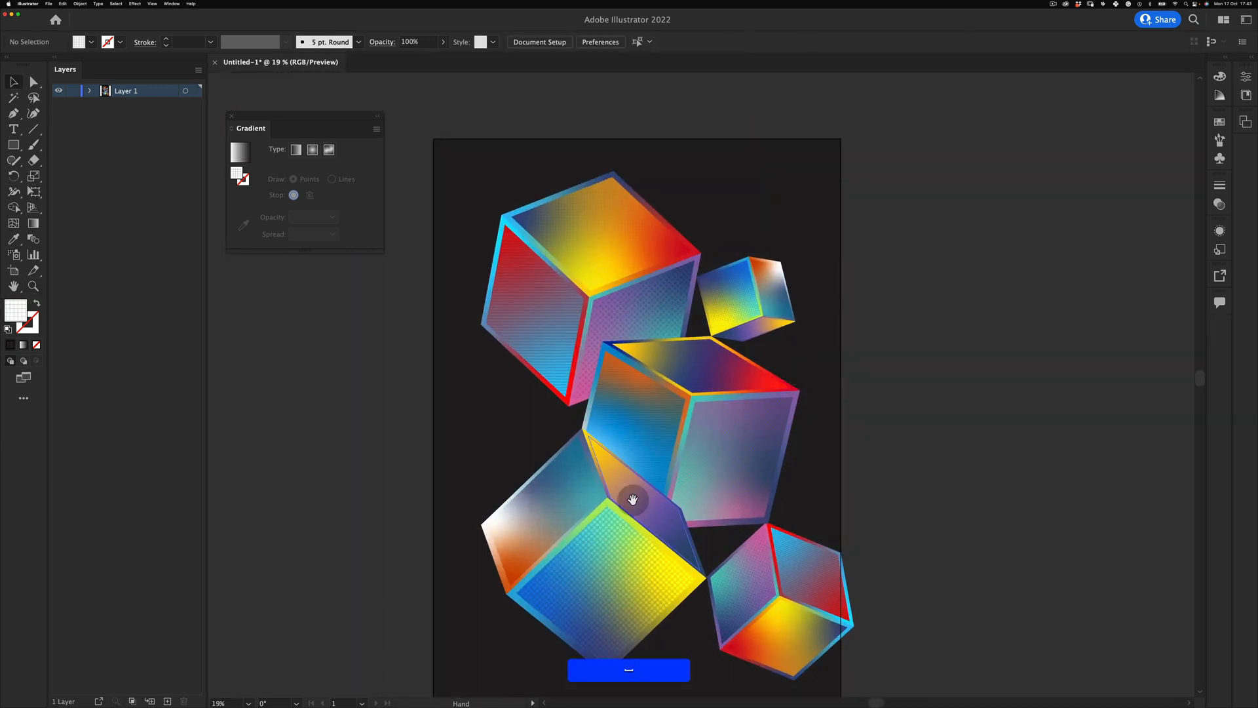
drag(632, 500, 652, 510)
key(v)
drag(775, 427, 587, 306)
drag(403, 224, 511, 262)
drag(584, 314, 534, 239)
key(super+z)
click(527, 322)
key(e)
drag(523, 316, 434, 391)
key(v)
key(super+shift+a)
Move the small left cube outward so it slightly overlaps the poster's left edge
key(z)
drag(632, 287, 603, 327)
drag(722, 407, 703, 376)
key(z)
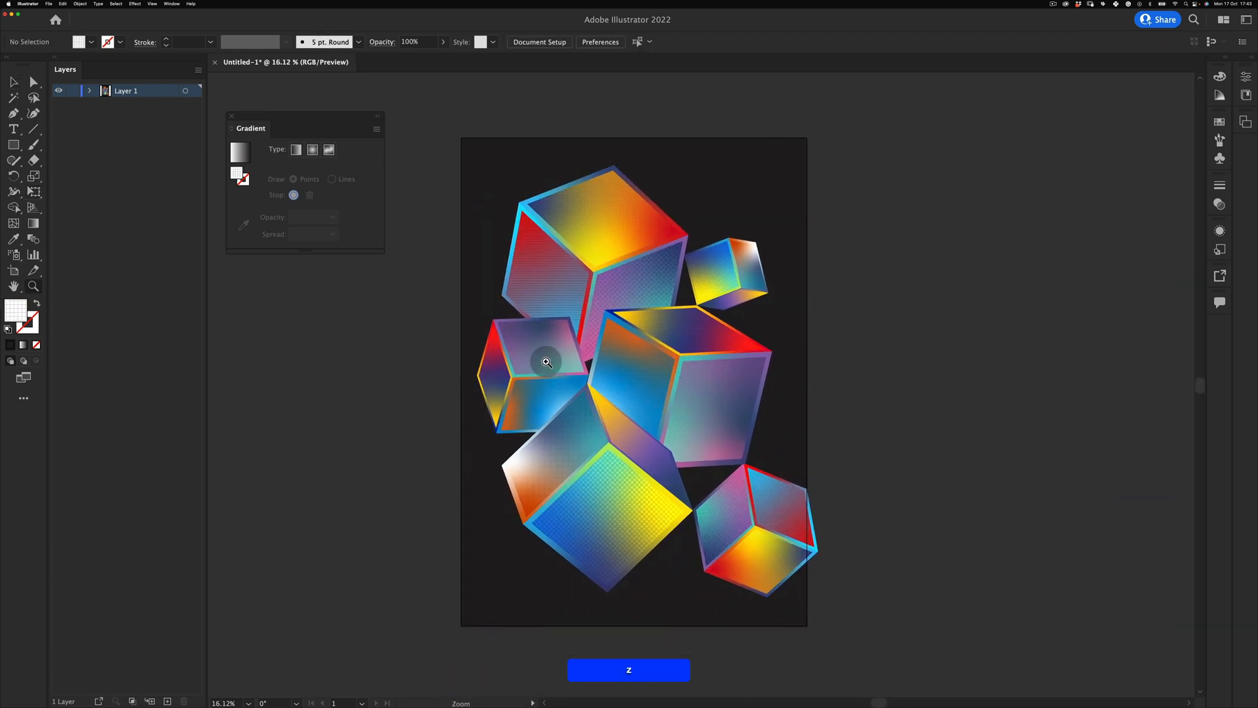
drag(548, 358, 579, 347)
key(v)
drag(529, 381, 496, 396)
click(942, 170)
key(z)
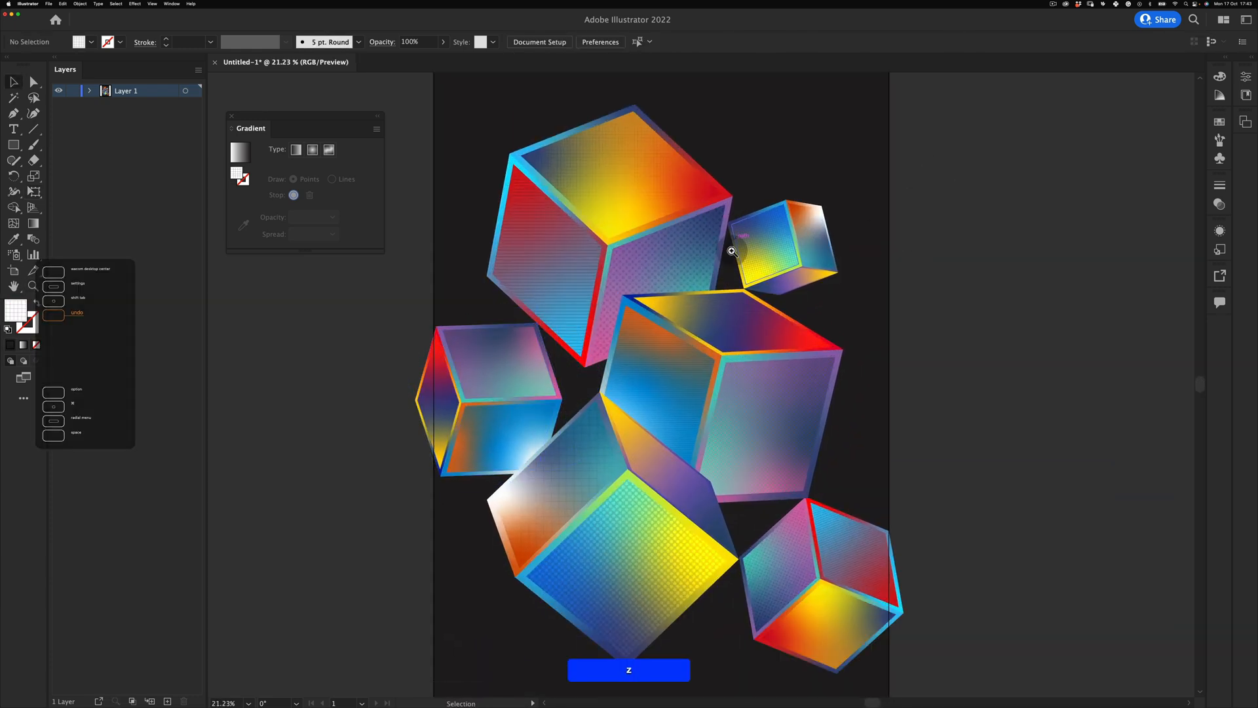
Draw a circle about 185 px in diameter over the upper face of the small left cube
drag(722, 277, 679, 298)
key(v)
click(874, 140)
key(z)
drag(789, 278, 810, 302)
drag(664, 325, 597, 332)
drag(570, 285, 708, 296)
key(l)
drag(519, 348, 516, 322)
key(super+z)
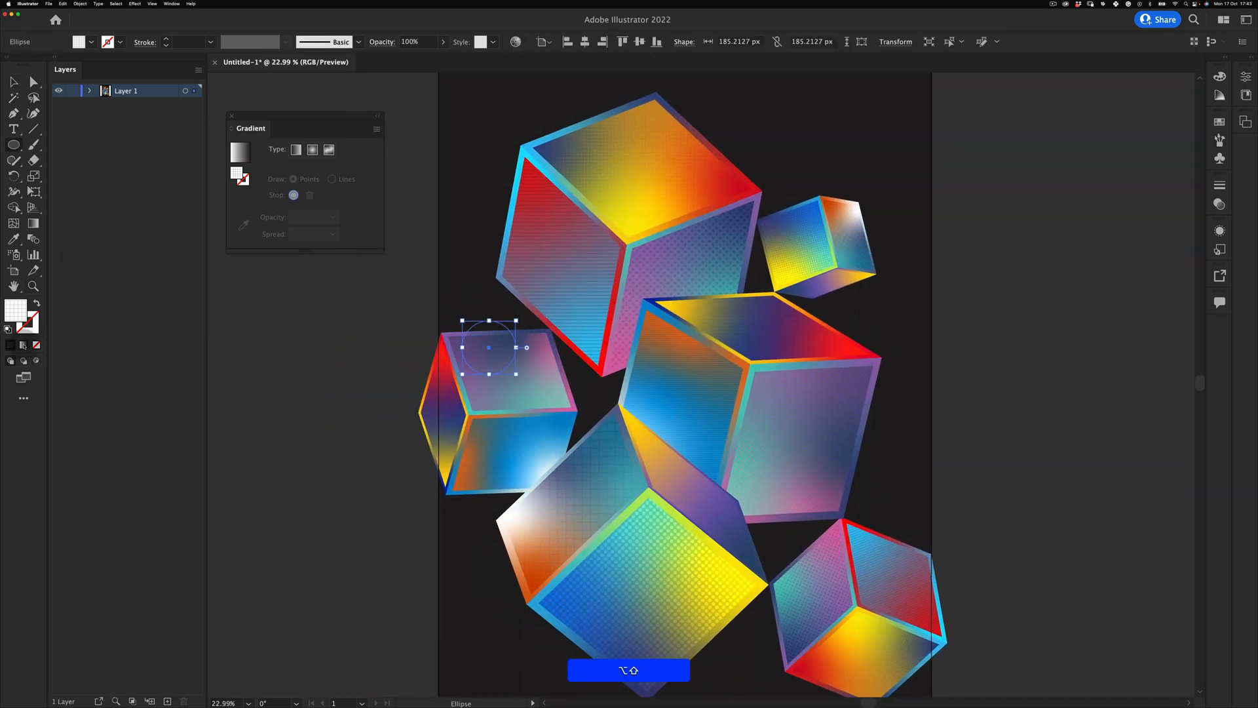
Fill the circle with a freeform gradient drawn with points
click(312, 150)
click(327, 153)
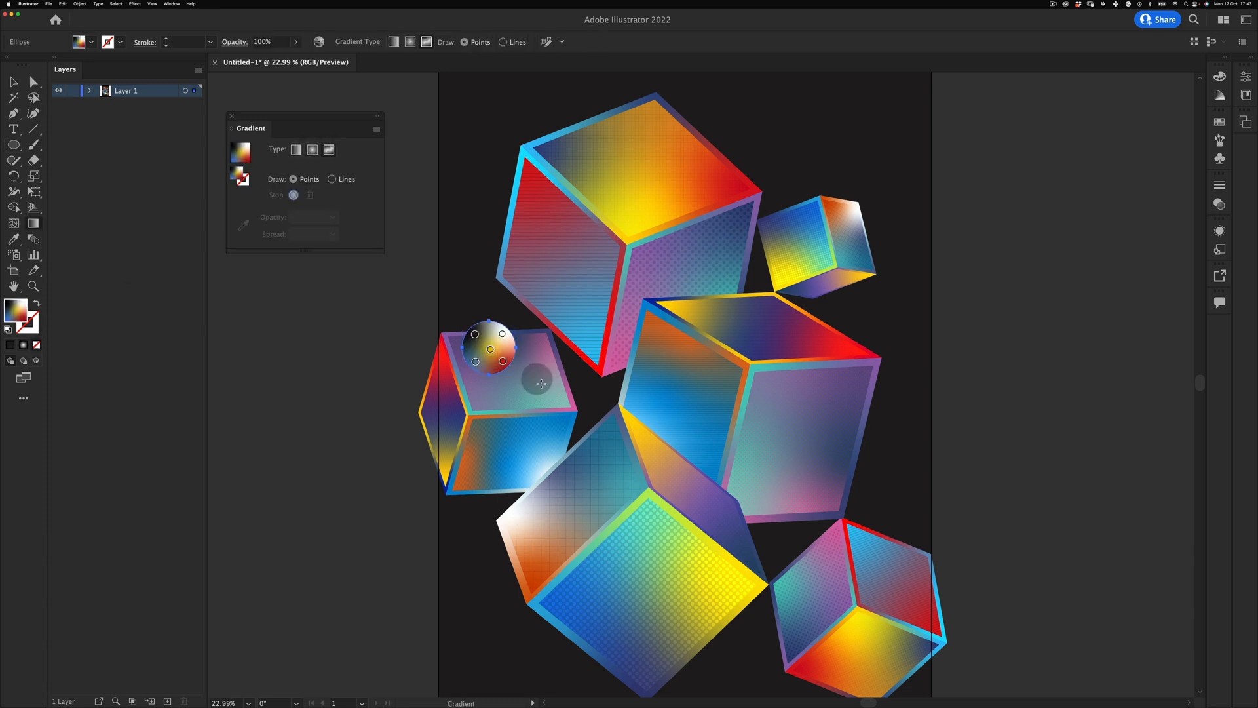
key(z)
drag(464, 358, 504, 345)
key(v)
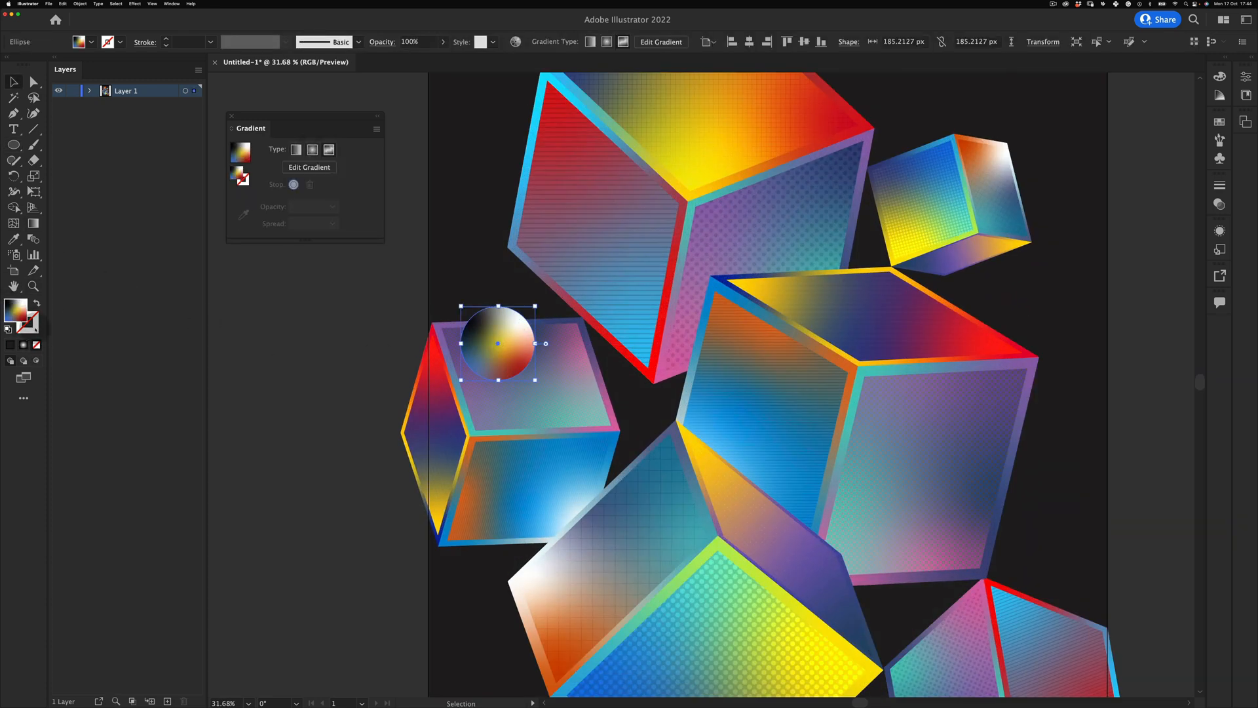
Delete the upper-left and centre colour points from the circle's freeform gradient
key(g)
key(BackSpace)
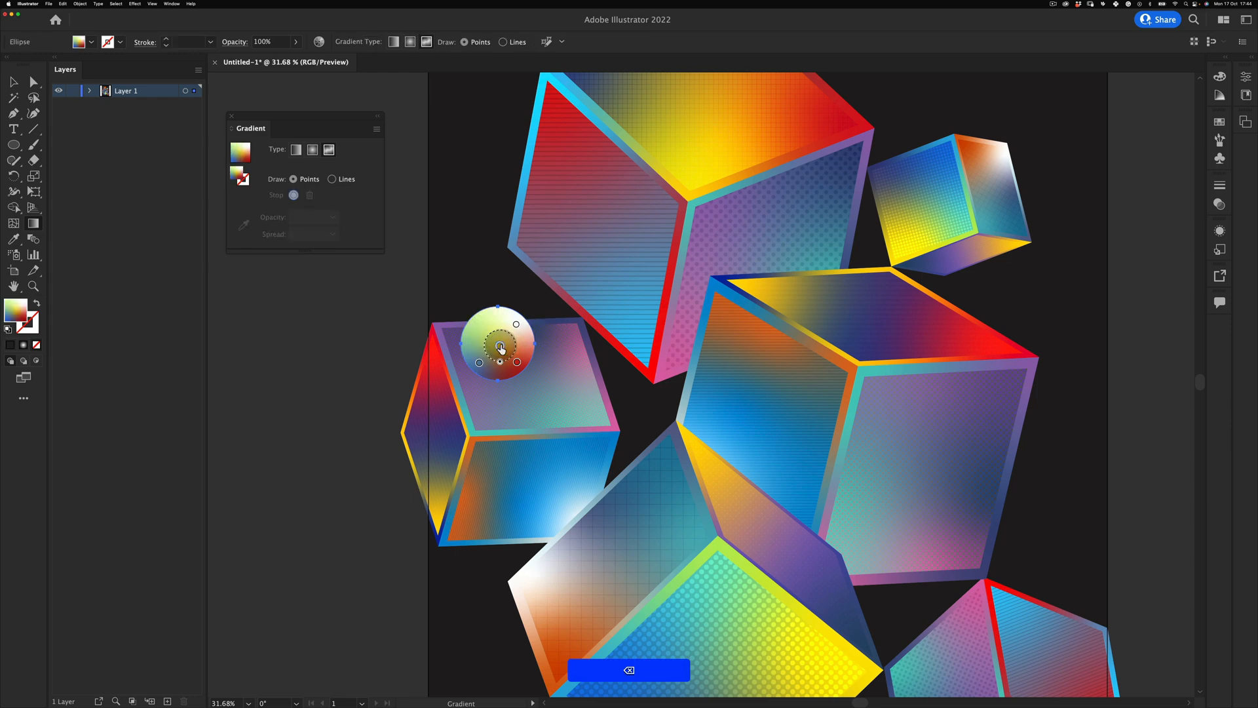
click(500, 346)
key(BackSpace)
Move the lower-right point of the circle's freeform gradient slightly and set its colour to navy #23387F
drag(517, 362, 513, 368)
double_click(514, 368)
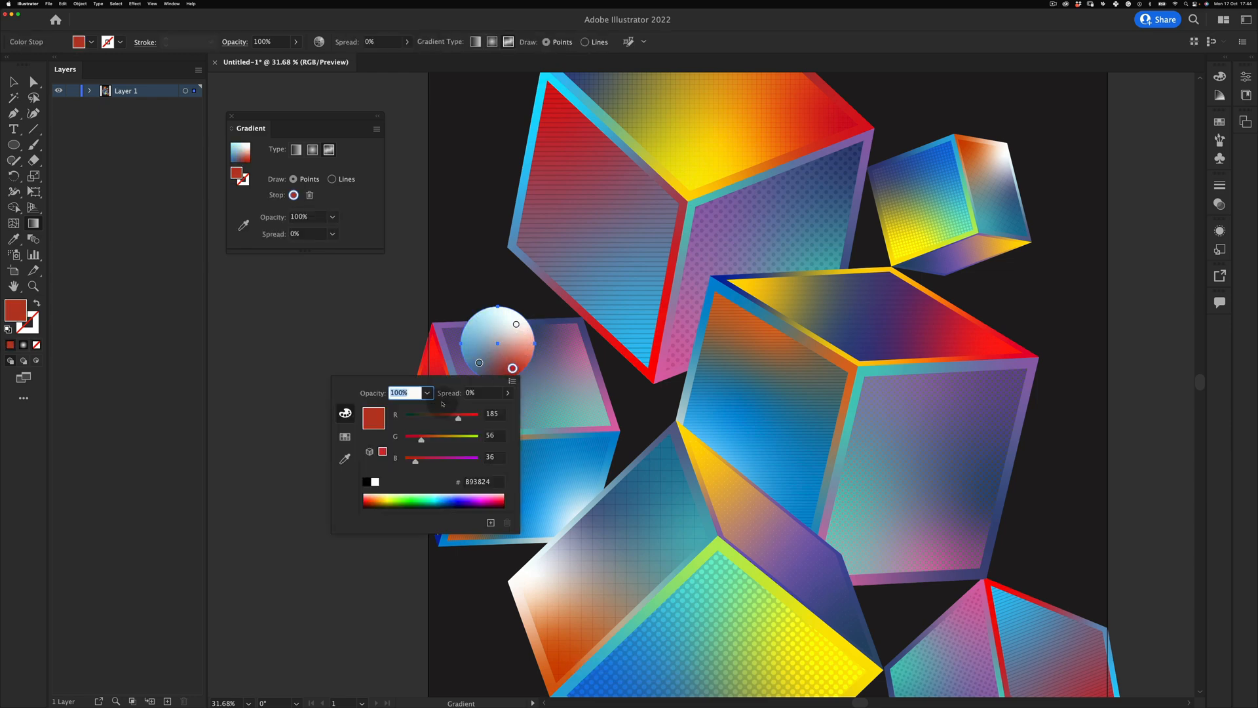
text(z)
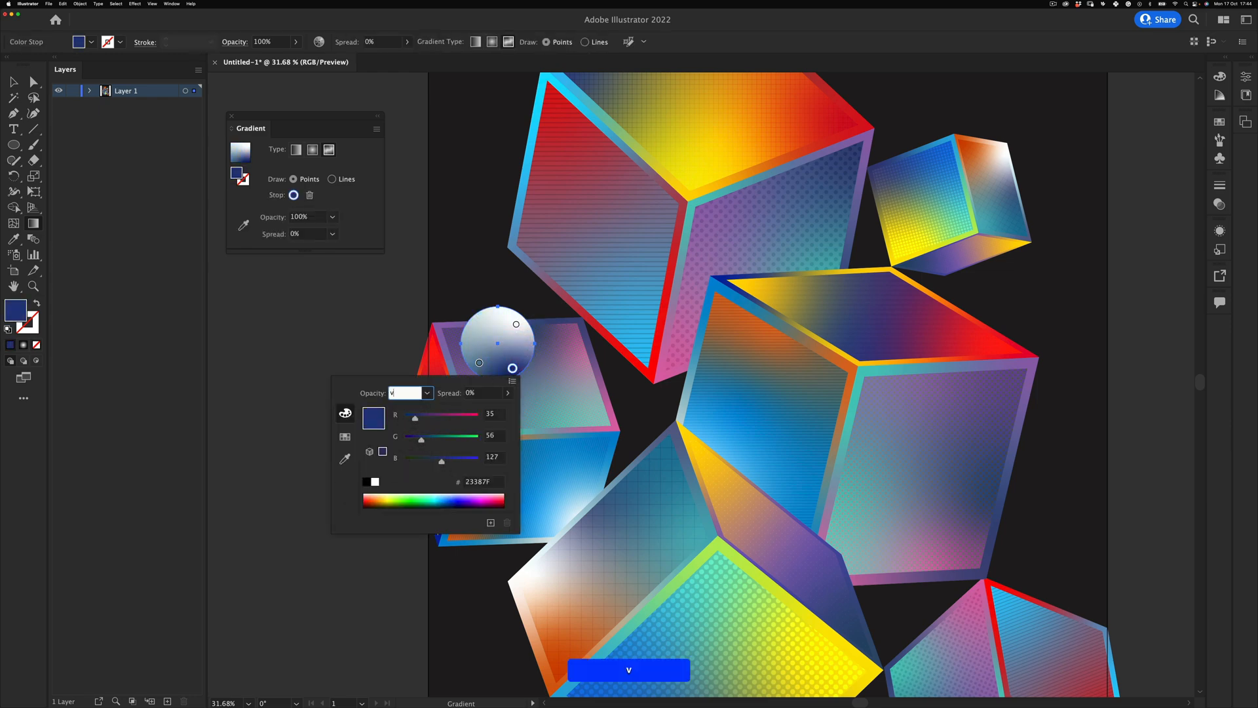
key(Escape)
Copy the gradient sphere from the left cube over to the small upper-right cube
key(z)
drag(505, 359, 462, 367)
key(v)
click(406, 407)
key(space)
drag(545, 460, 469, 500)
drag(424, 387, 459, 407)
alt+drag(459, 407, 732, 250)
Scale down the copied sphere and rest it on the top corner of the small upper-right cube
key(z)
key(v)
key(z)
drag(776, 230, 757, 392)
key(v)
key(z)
key(v)
drag(682, 394, 755, 426)
key(z)
drag(786, 391, 738, 315)
key(v)
click(827, 387)
Place an enlarged, rotated copy of the sphere in the gap between the grid-patterned cube and the lower-right cube
key(z)
key(v)
key(z)
drag(753, 317, 717, 317)
key(v)
click(844, 308)
drag(844, 308, 780, 492)
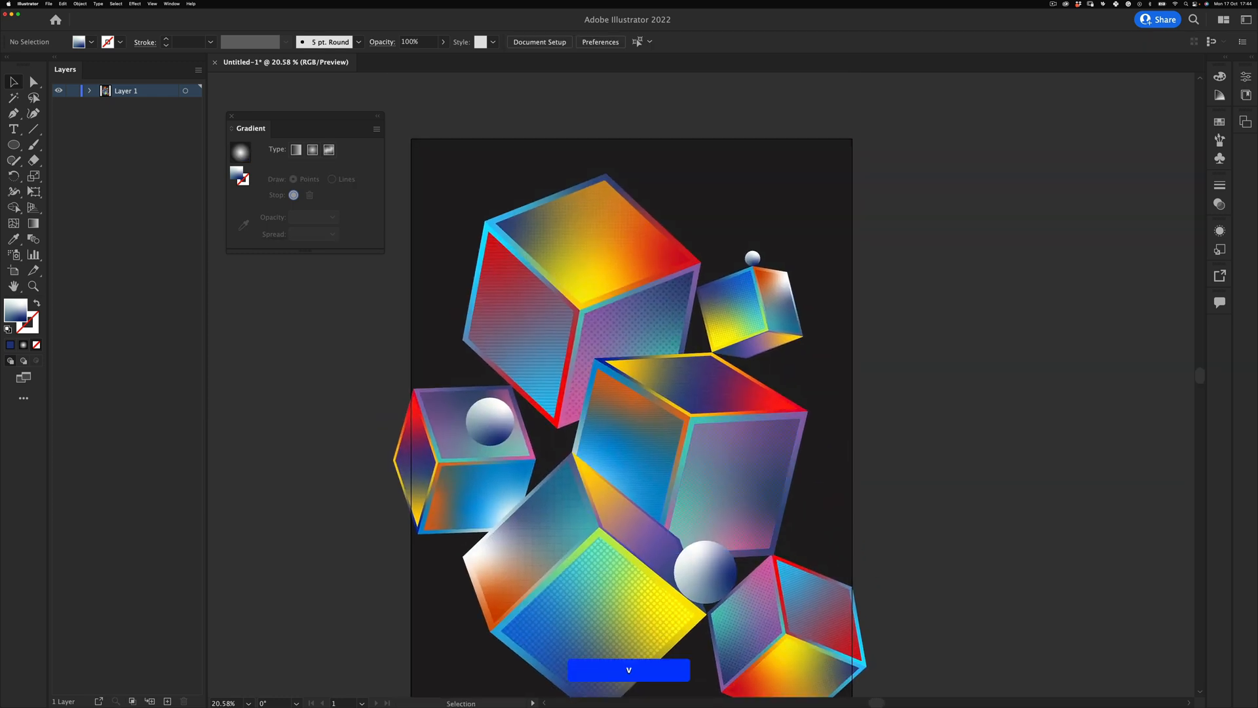
Draw a flat gradient-filled shadow ellipse about 174 × 65 px beneath the left cube's sphere and place it behind the sphere
drag(656, 452, 651, 386)
key(z)
drag(490, 366, 518, 395)
key(period)
key(g)
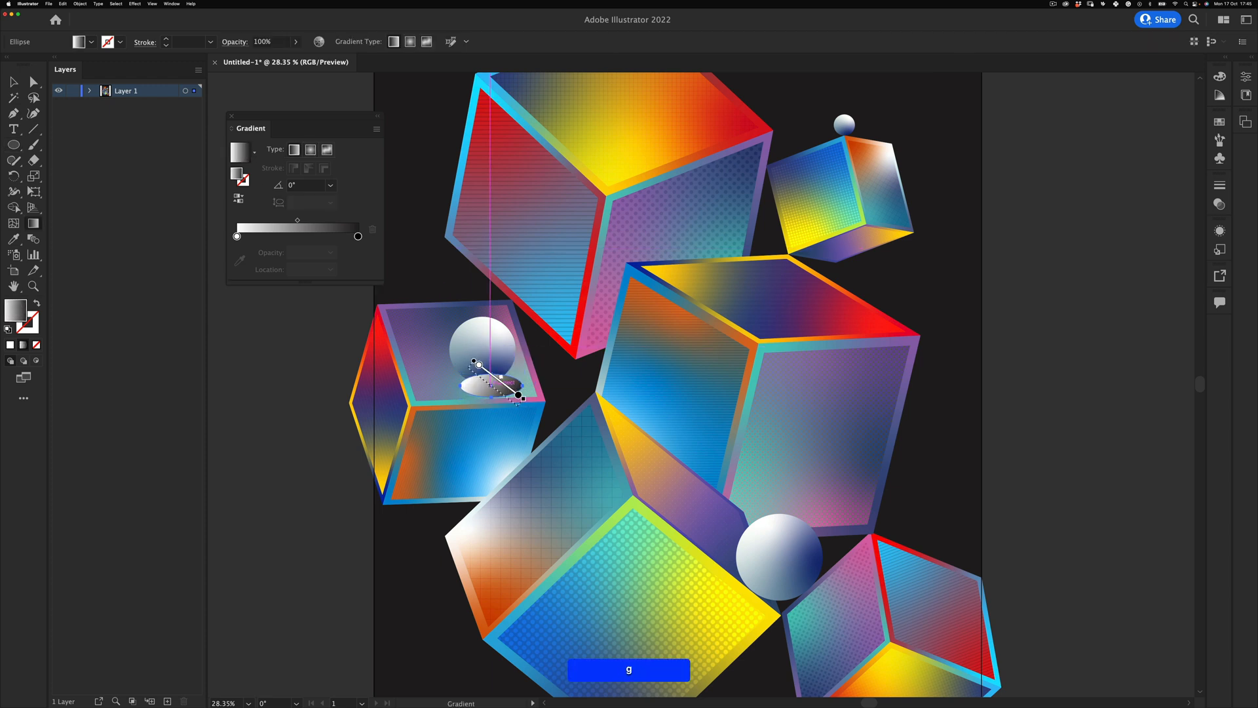
key(shift+super+v)
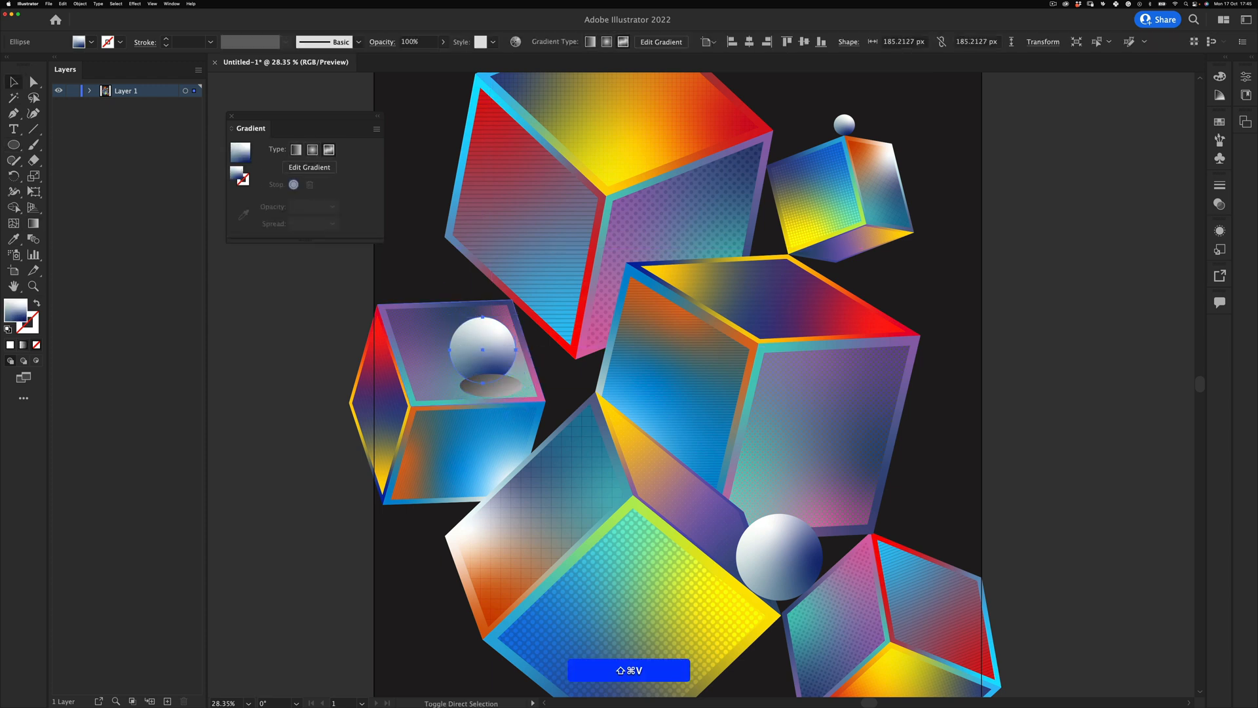
drag(501, 391, 501, 391)
Apply a Gaussian Blur effect to the shadow ellipse under the left sphere
click(135, 3)
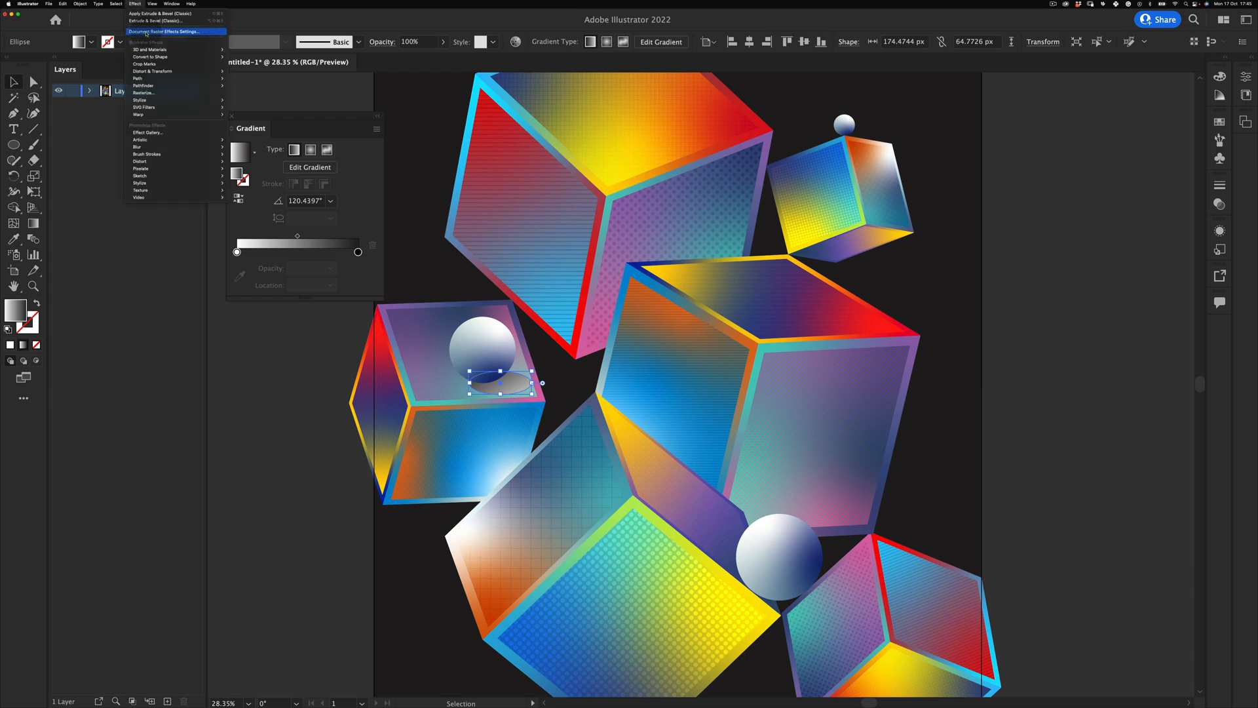
click(262, 147)
click(686, 373)
key(v)
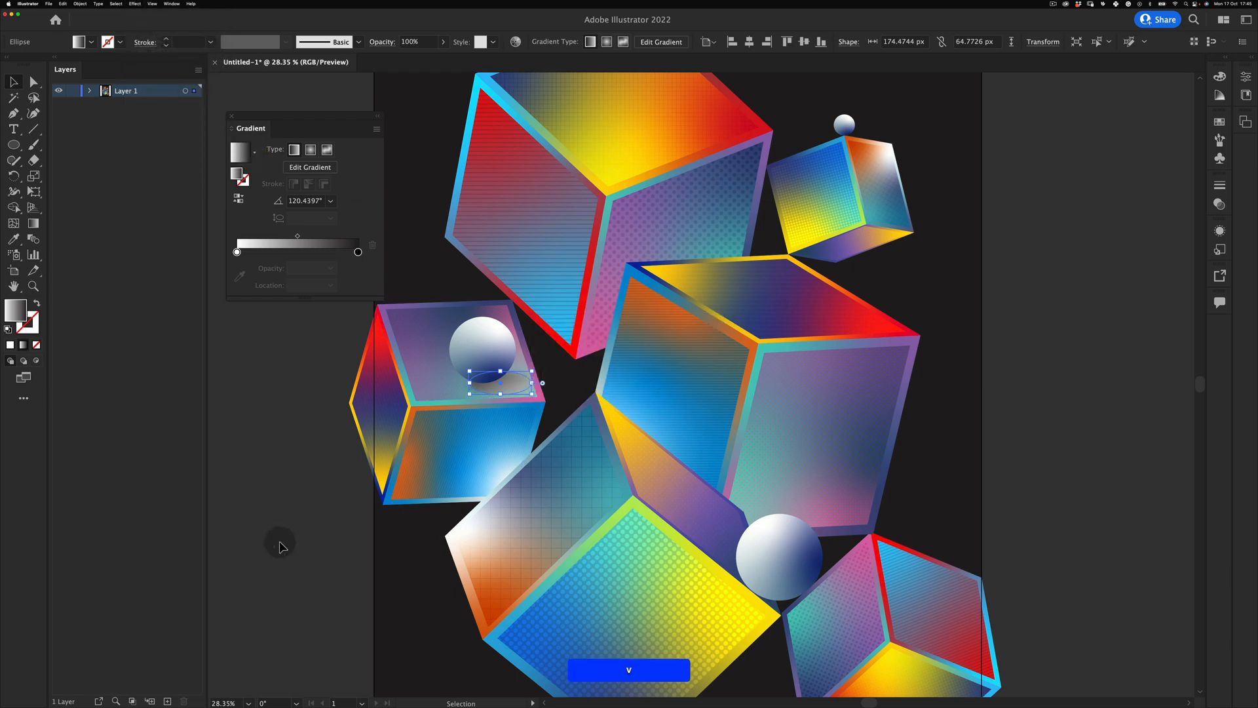
click(280, 544)
Change the shadow ellipse's blending mode so it darkens the cube face beneath the left sphere
key(z)
drag(540, 339, 556, 375)
key(v)
click(521, 383)
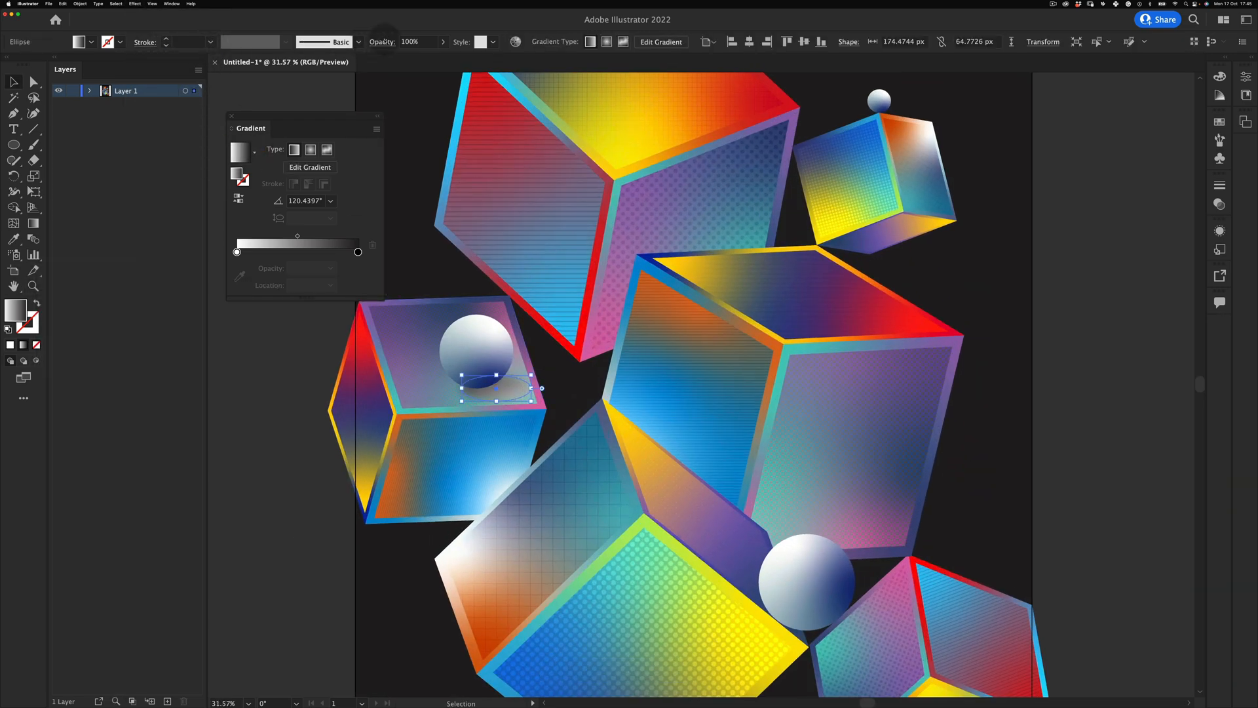
click(292, 486)
key(z)
drag(469, 379, 391, 478)
key(v)
key(z)
key(v)
click(363, 492)
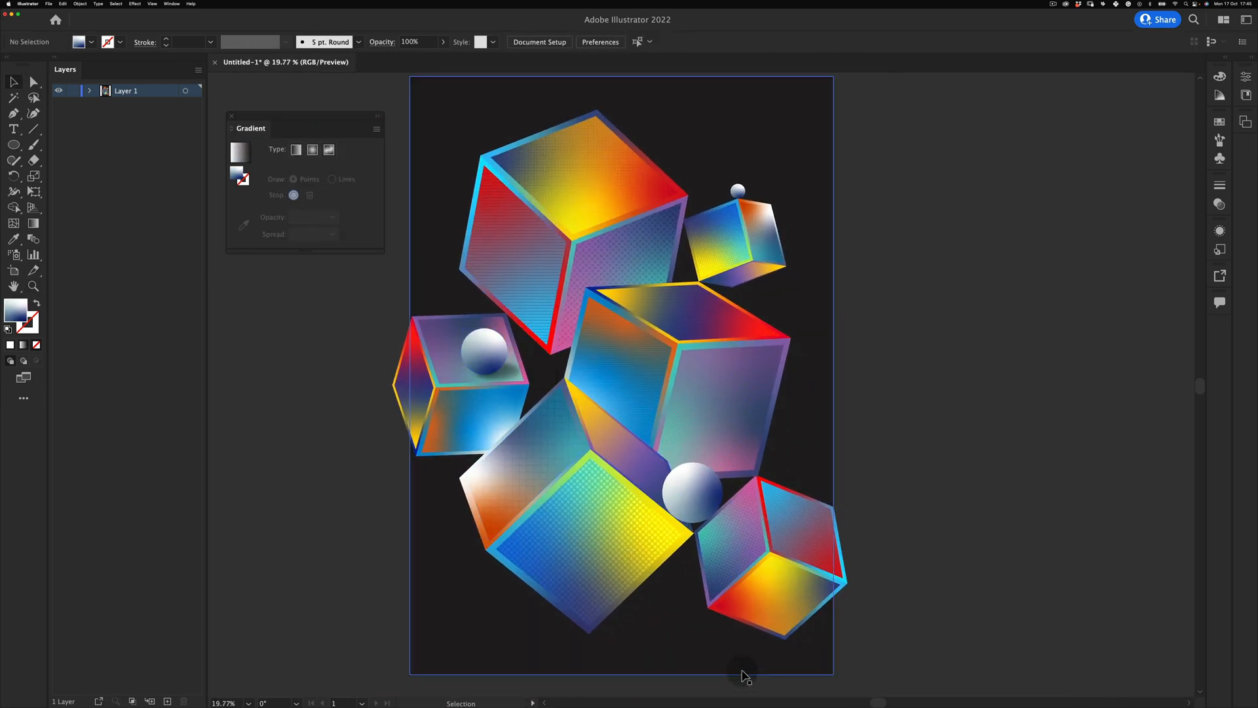
Copy the small sphere to the upper-left corner of the large top cube and shrink it to about 31 px
key(space)
mouse_move(559, 360)
mouse_down()
mouse_move(477, 393)
mouse_move(548, 370)
mouse_move(548, 356)
mouse_up()
key(space)
drag(356, 537, 340, 537)
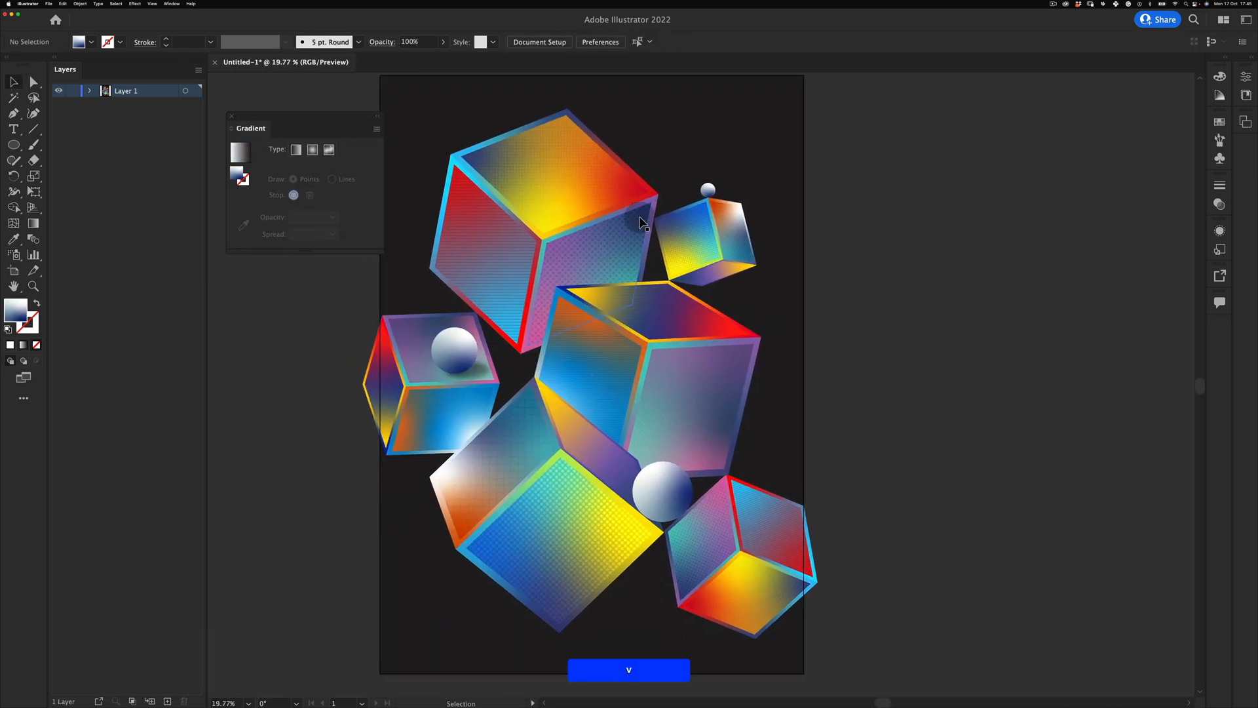
drag(641, 225, 658, 264)
drag(730, 230, 473, 185)
drag(474, 177, 470, 190)
click(376, 254)
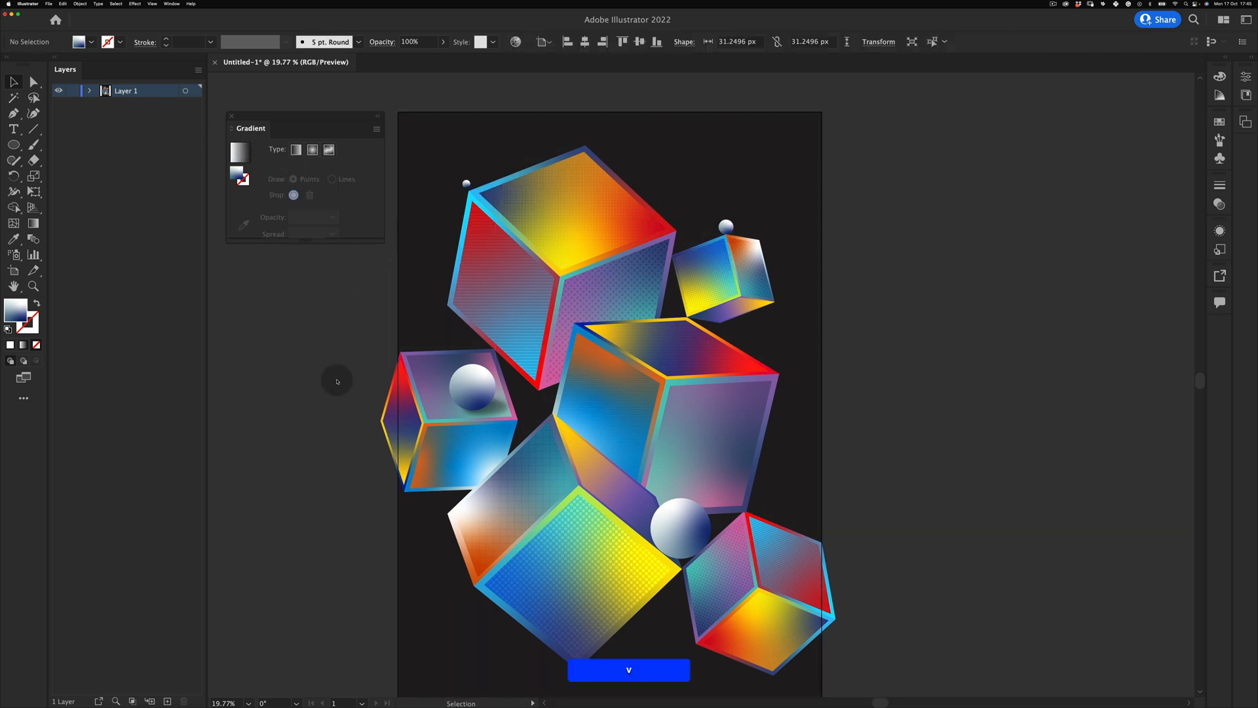
Nudge the tiny sphere so it rests on the upper-left corner of the large top cube
scroll(470, 190, up, 5)
key(v)
drag(480, 246, 480, 245)
key(z)
drag(597, 200, 367, 389)
drag(514, 393, 412, 293)
click(325, 369)
key(z)
drag(606, 306, 681, 321)
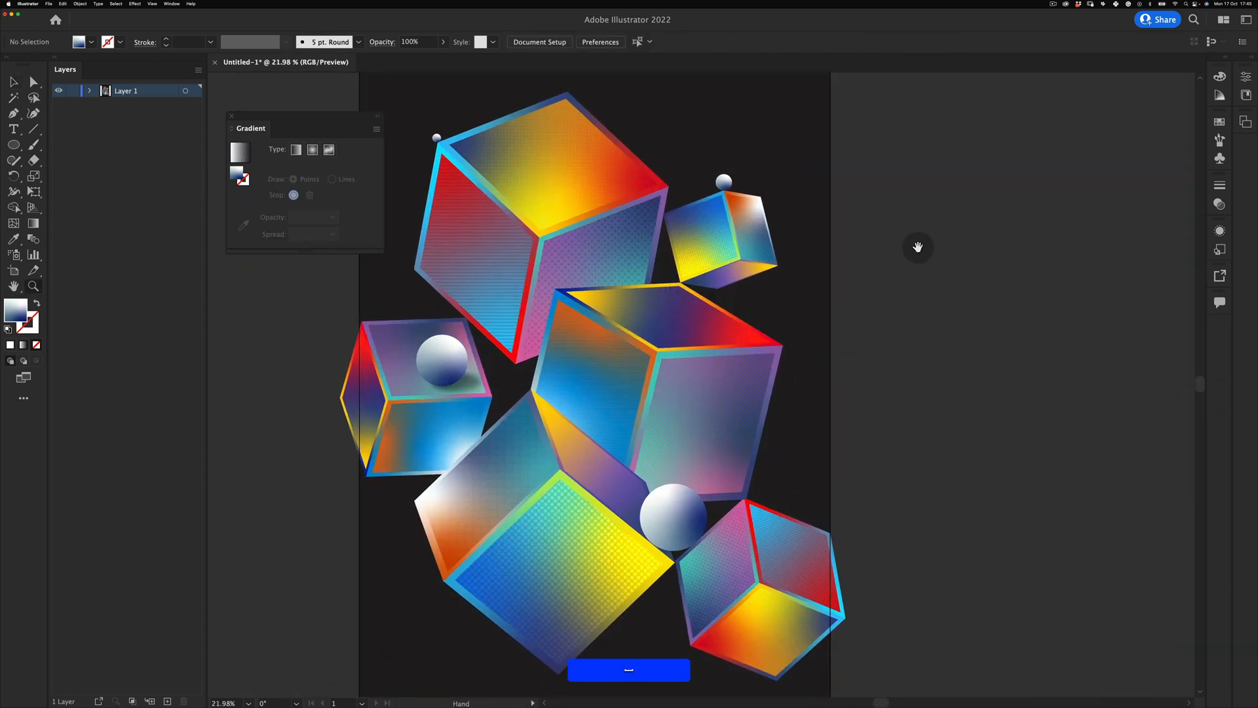
Copy the large top cube to the poster's lower-left edge and enlarge it so it extends beyond the poster
drag(915, 247, 928, 221)
drag(776, 250, 740, 288)
key(z)
key(v)
drag(666, 231, 629, 635)
drag(658, 511, 718, 450)
drag(656, 528, 582, 490)
key(z)
drag(724, 453, 682, 459)
drag(681, 393, 628, 484)
key(v)
Copy the black background rectangle and bring the 1700 × 2400 px rectangle to the front of all artwork
click(744, 344)
key(super+c)
key(shift+super+])
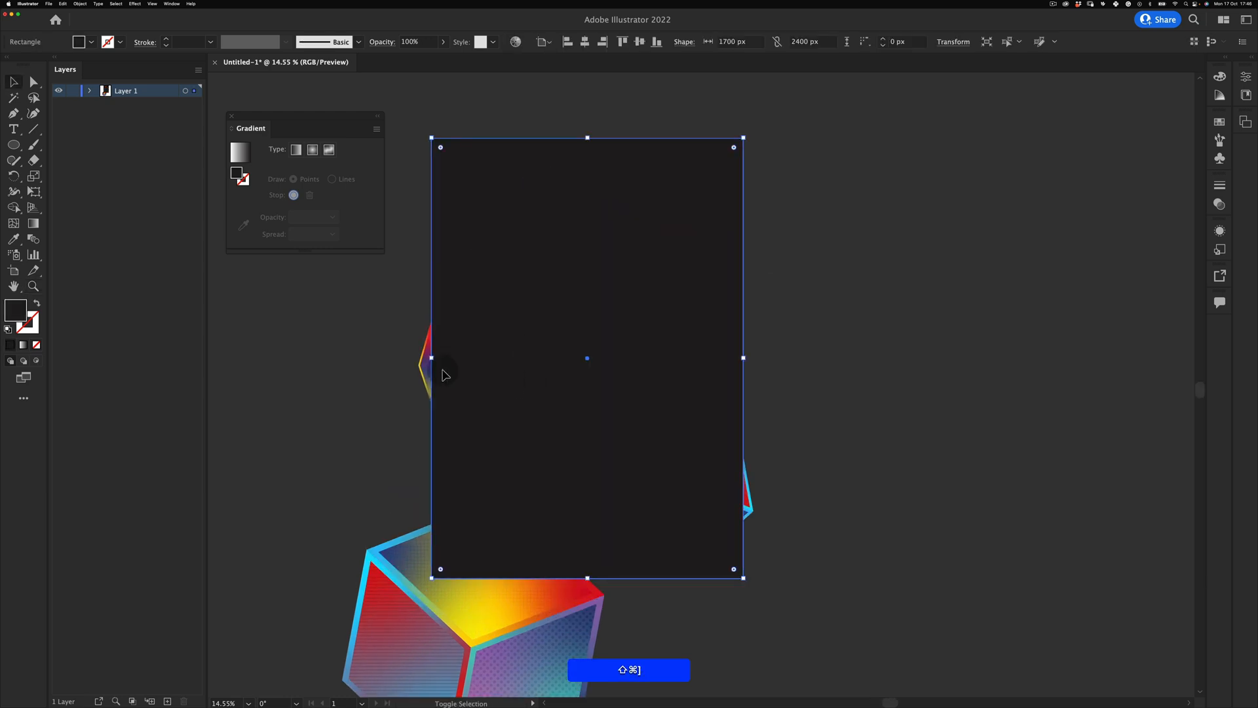
Clip the left, lower-right and bottom cubes to the poster-sized rectangle with a clipping mask
shift+click(425, 367)
shift+click(417, 557)
shift+click(746, 491)
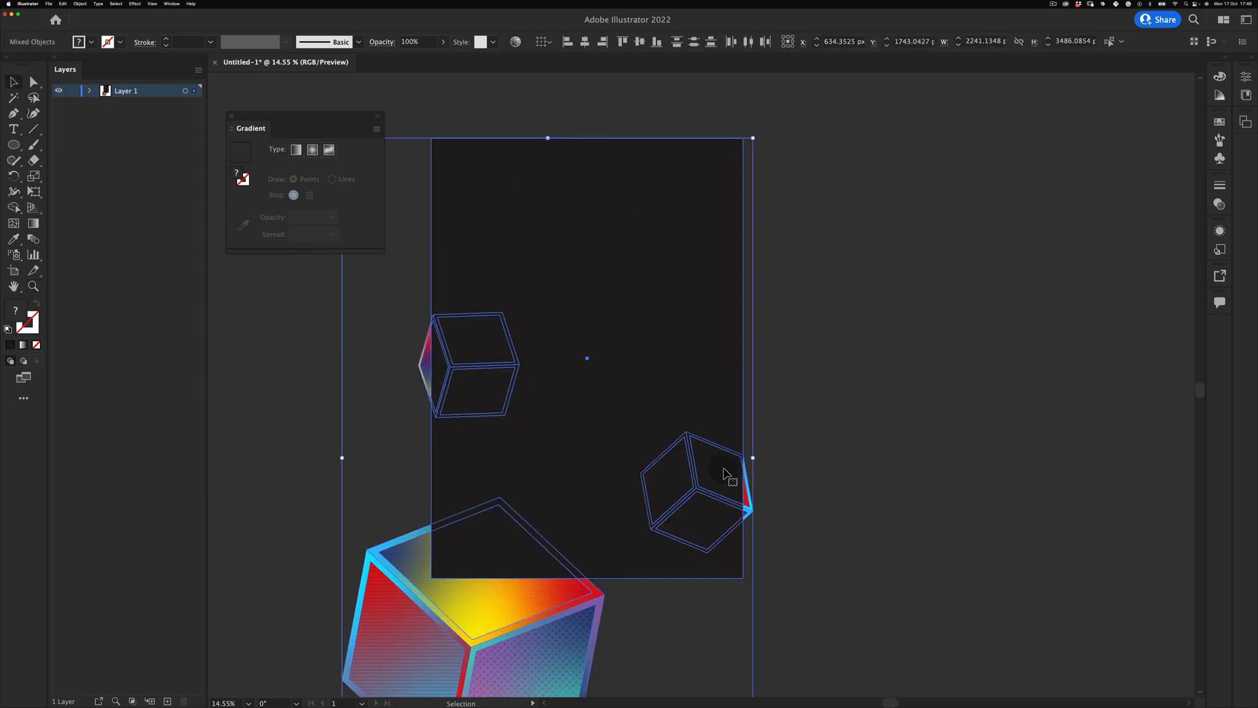
right_click(726, 473)
click(754, 565)
key(v)
click(874, 673)
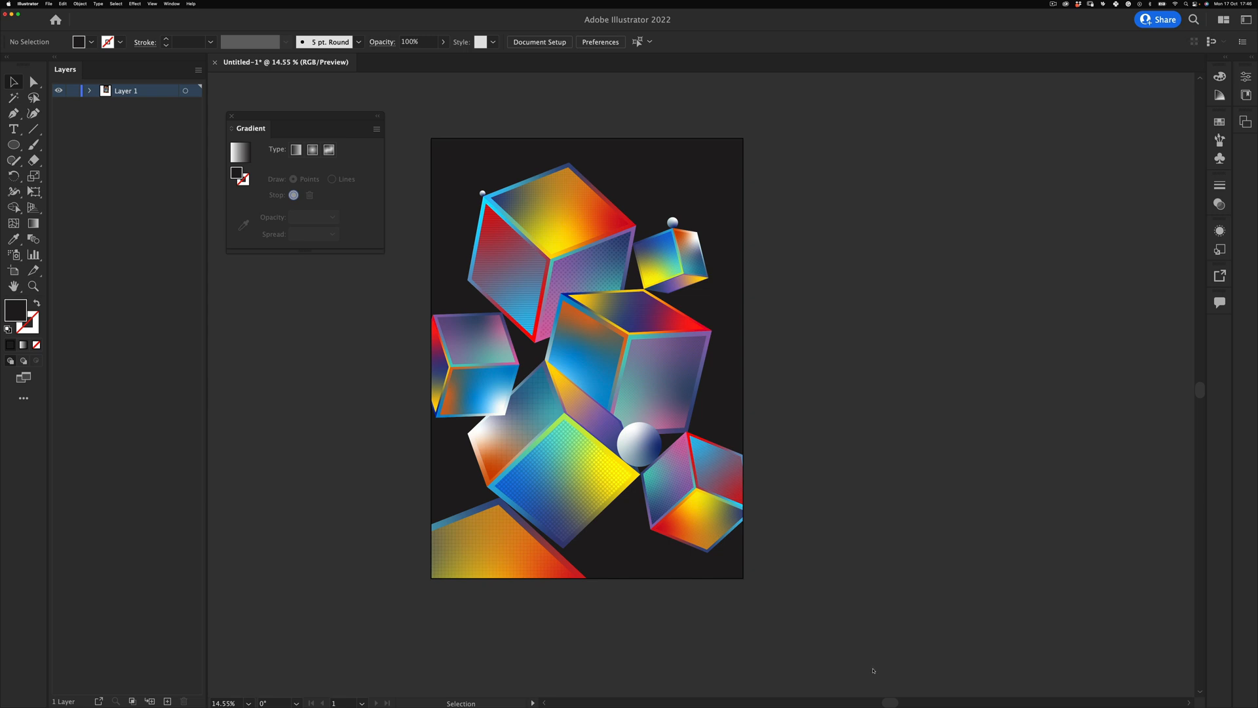
Copy the small sphere onto the left cube and send the clipped cube group backward behind the spheres
drag(621, 241, 680, 231)
drag(639, 270, 433, 355)
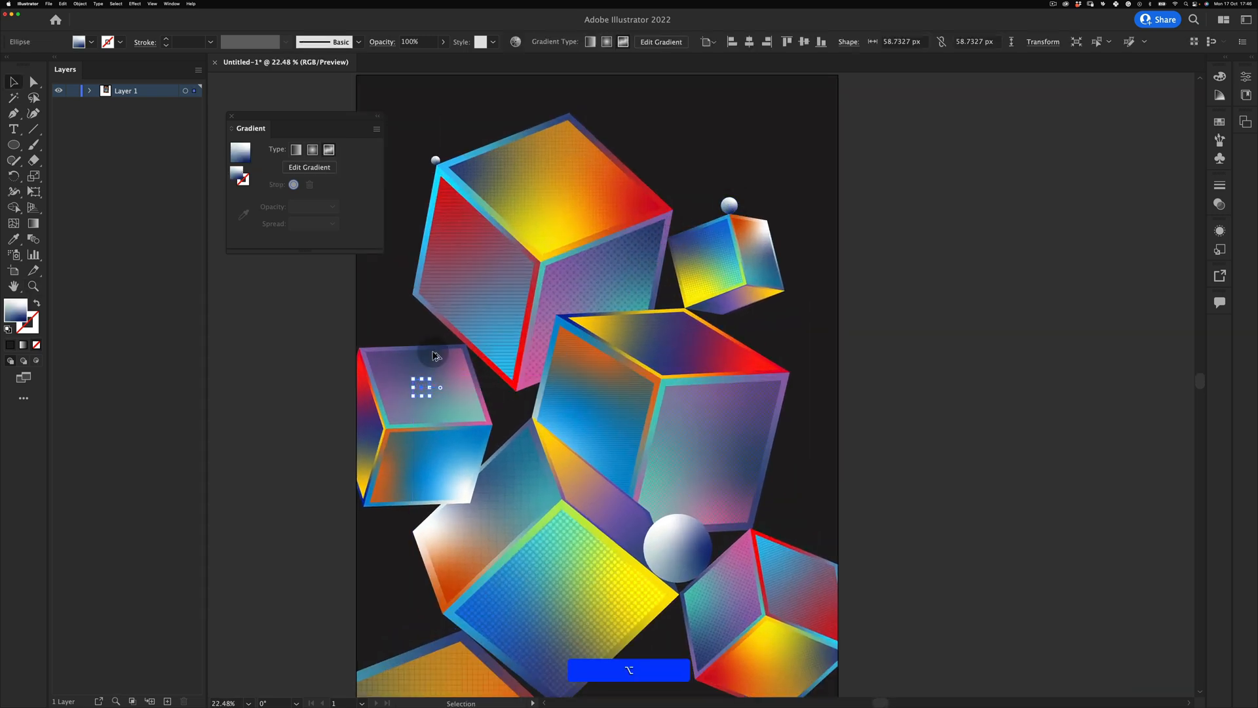
key(v)
click(438, 356)
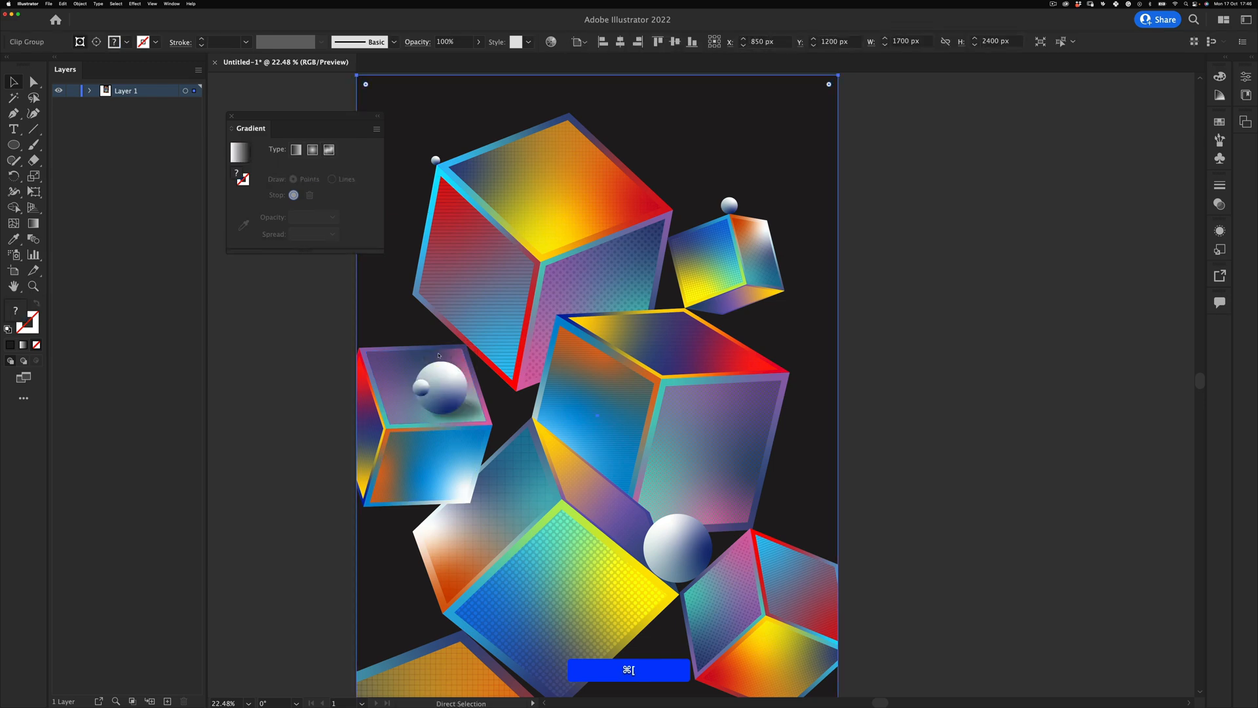
Enlarge the copied sphere to about 270 px and tuck it behind the grid-patterned cube's lower-left side
key(v)
drag(427, 402, 464, 430)
key(z)
drag(464, 429, 434, 472)
key(v)
drag(465, 409, 473, 561)
drag(456, 593, 456, 576)
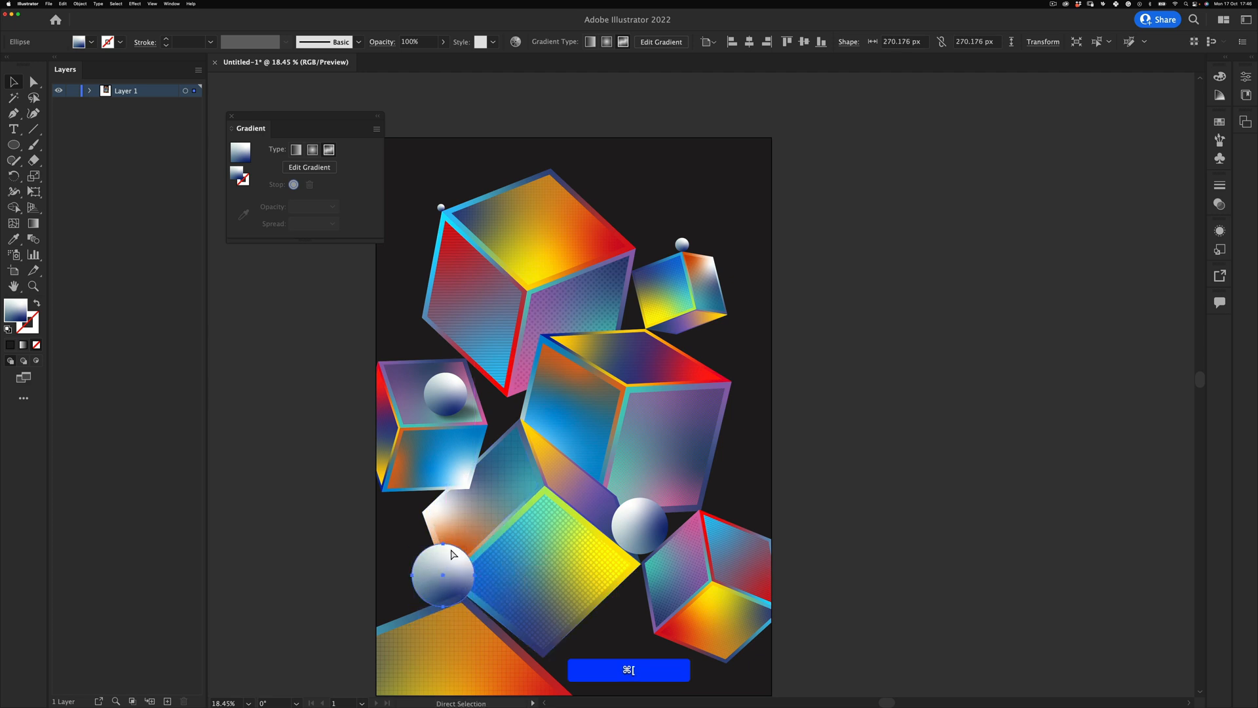
click(360, 452)
key(space)
drag(579, 414, 623, 357)
key(v)
click(339, 594)
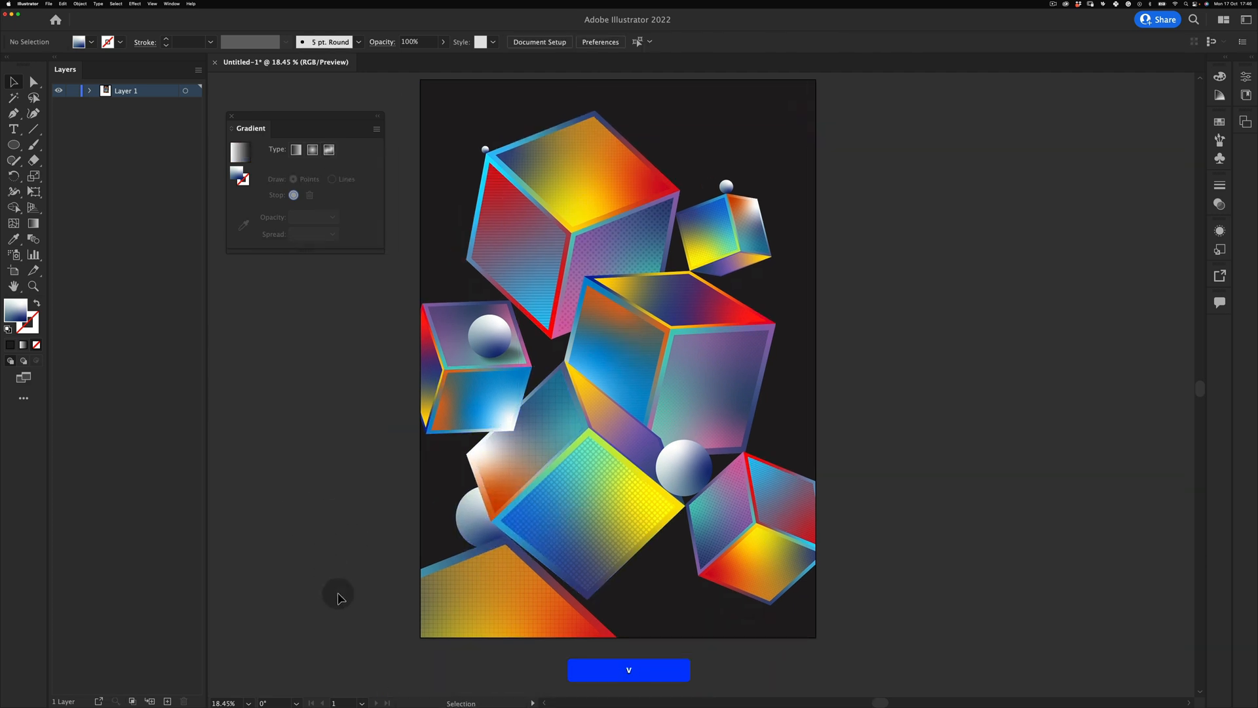
Place a sphere copy about 214 px in diameter at the large top cube's right corner and send it behind the cubes
key(space)
drag(812, 217, 801, 231)
key(v)
click(873, 145)
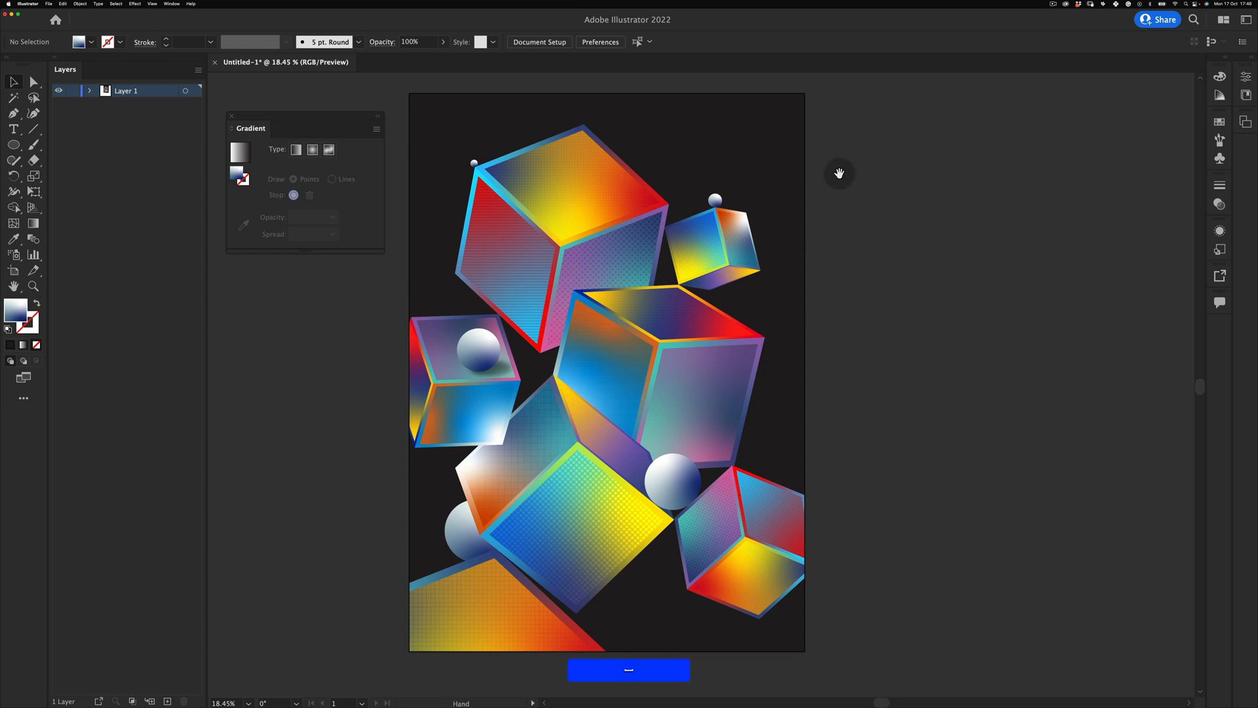
drag(838, 173, 851, 206)
key(v)
drag(729, 234, 682, 251)
mouse_move(688, 244)
mouse_down()
mouse_move(705, 226)
mouse_move(688, 240)
mouse_up()
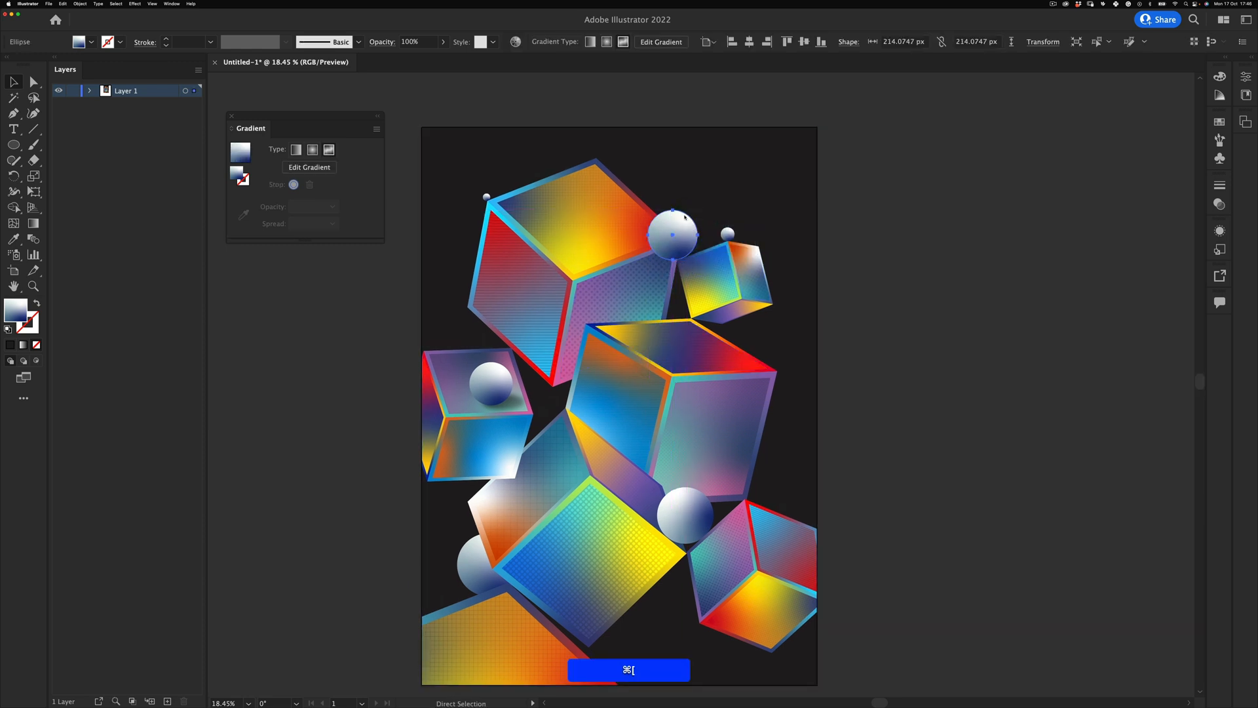
click(948, 201)
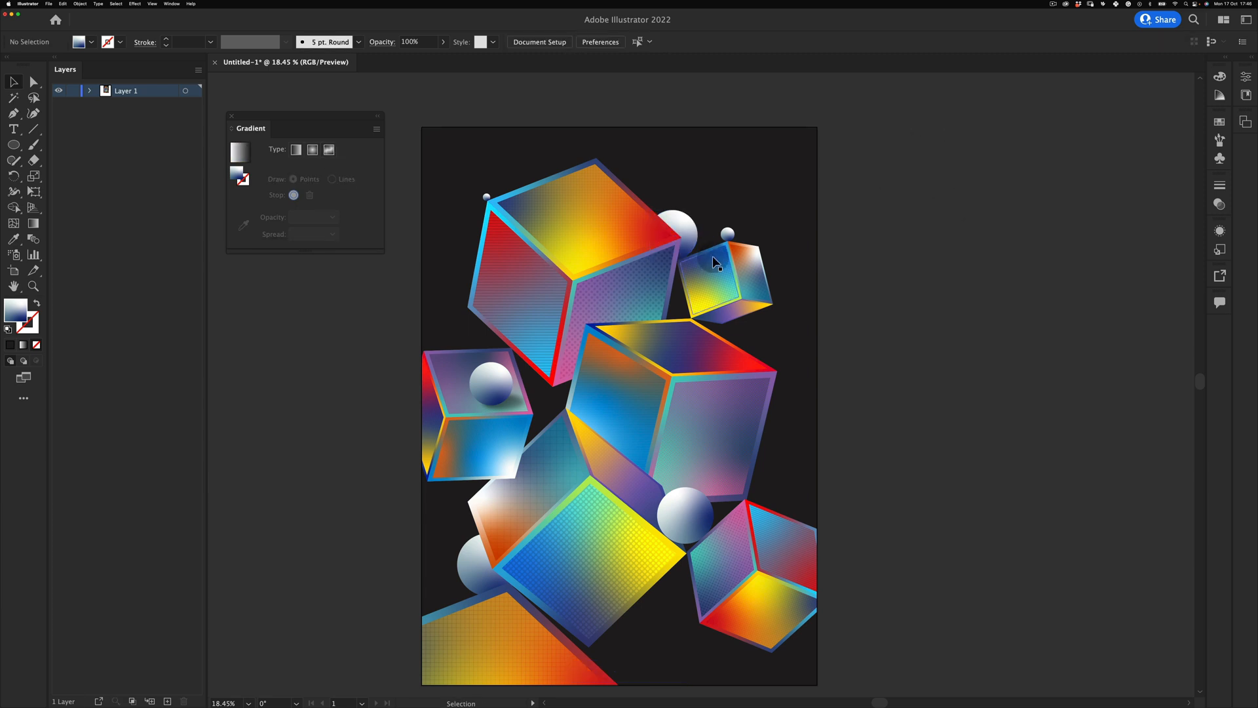
Shift the sphere behind the large top cube slightly outward from the cube's right corner
drag(678, 225, 685, 226)
key(v)
mouse_move(682, 230)
mouse_down()
mouse_move(690, 219)
mouse_move(684, 226)
mouse_move(701, 229)
mouse_up()
key(z)
key(v)
click(921, 248)
key(space)
drag(879, 216, 846, 183)
key(z)
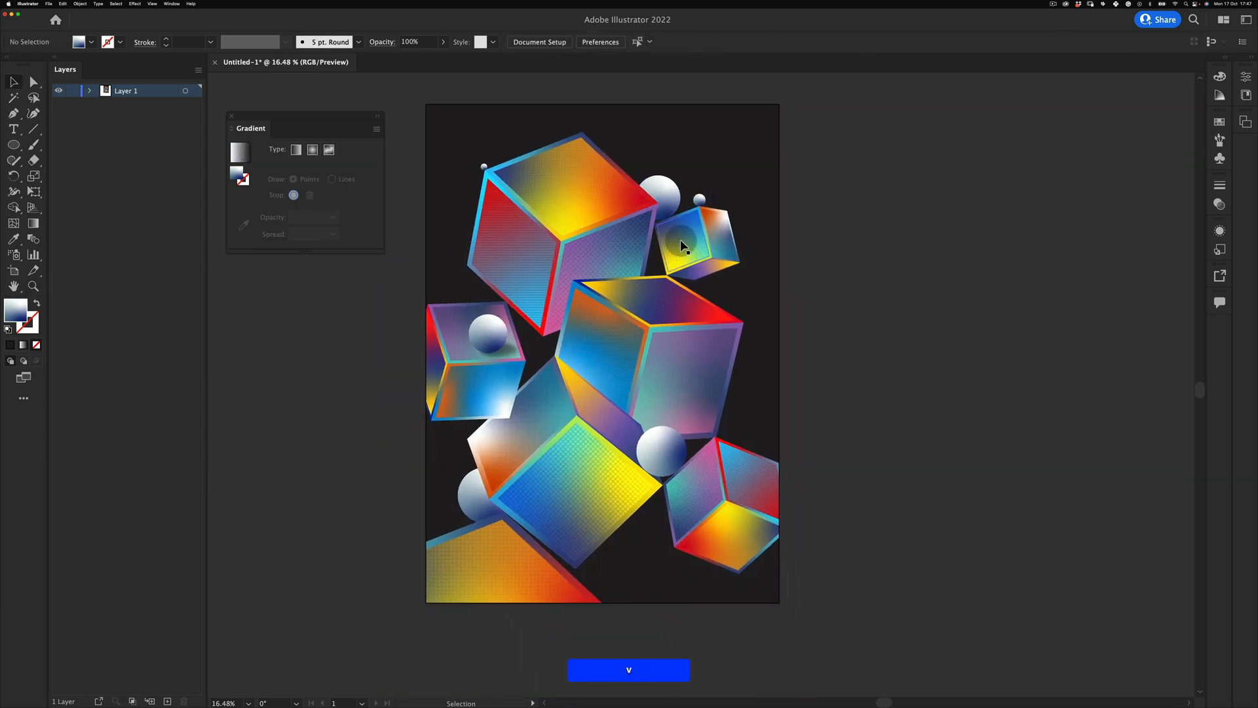
Try to move the left cube's sphere and shadow onto the lower-right cube and rotate them about -50°
drag(660, 241, 700, 258)
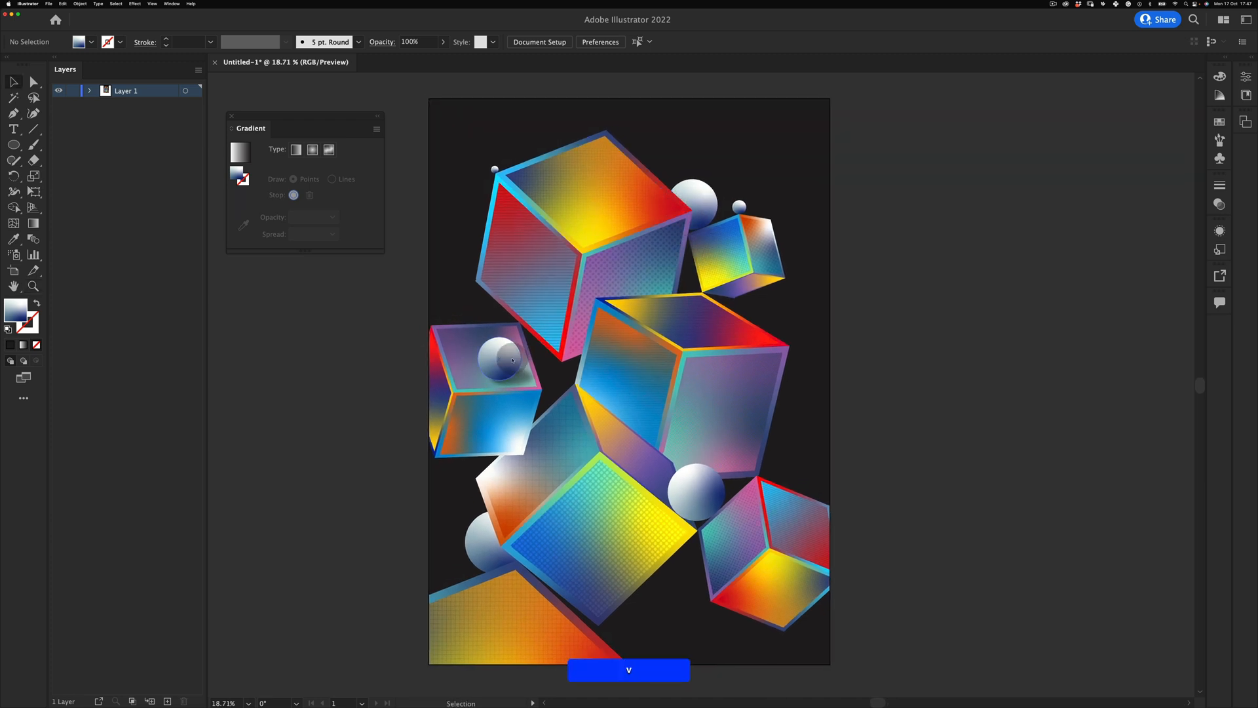
click(523, 379)
shift+click(508, 360)
drag(523, 378, 847, 518)
key(e)
drag(878, 534, 856, 587)
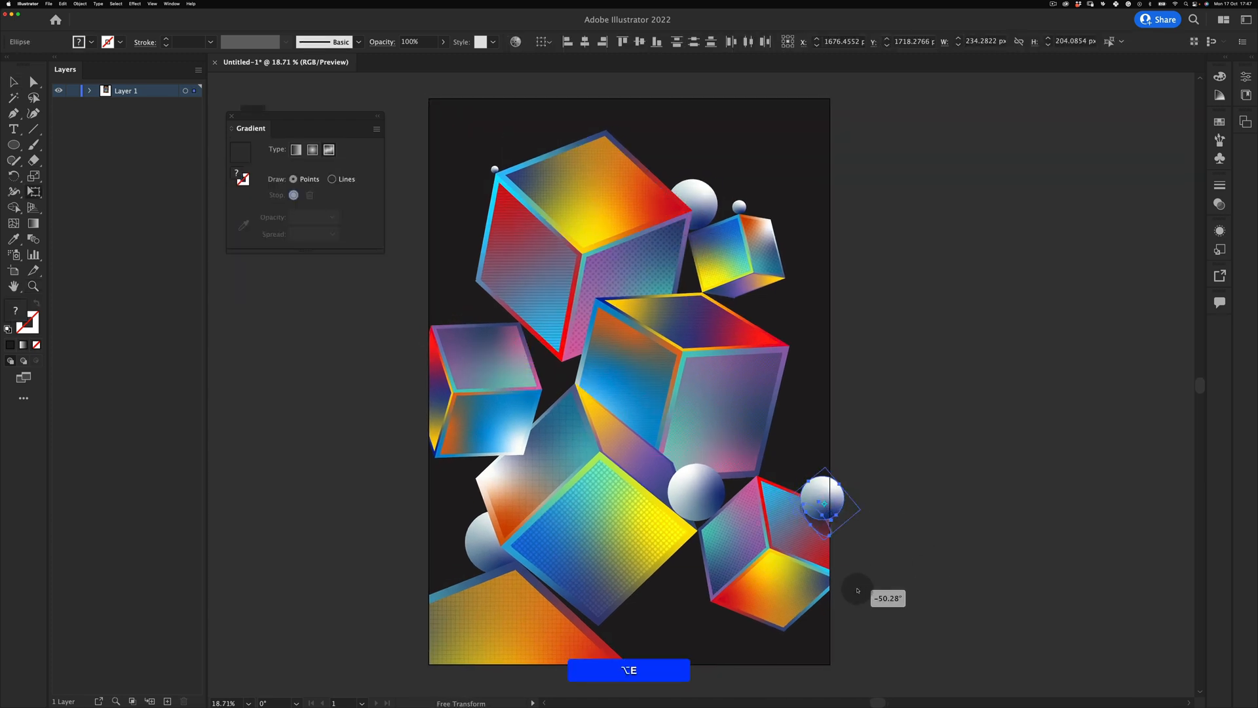
key(super+z)
key(super+z)
Place a scaled-down copy of the left cube's sphere and shadow on the upper face of the lower-right cube
key(v)
key(super+v)
drag(845, 512, 751, 562)
key(v)
drag(708, 387, 817, 493)
click(983, 608)
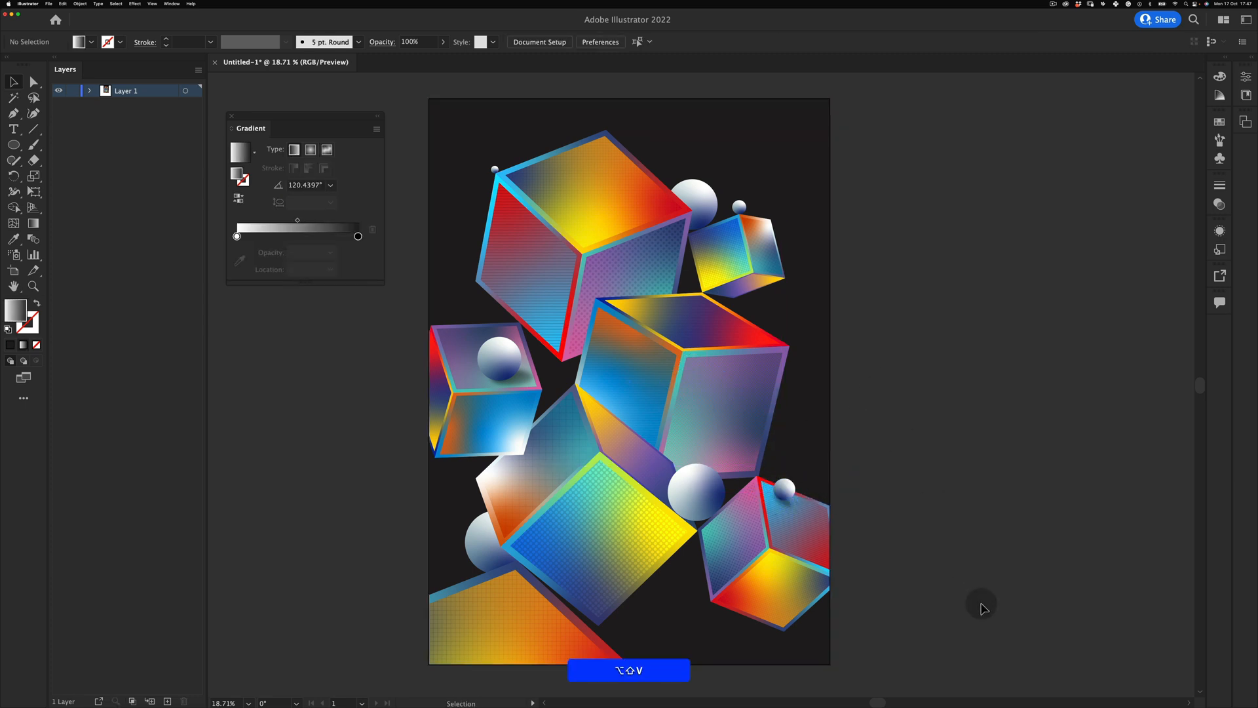
Delete the shadow ellipses beneath the spheres on the left and lower-right cubes
drag(791, 385, 747, 401)
key(v)
super+click(553, 375)
shift+super+click(782, 487)
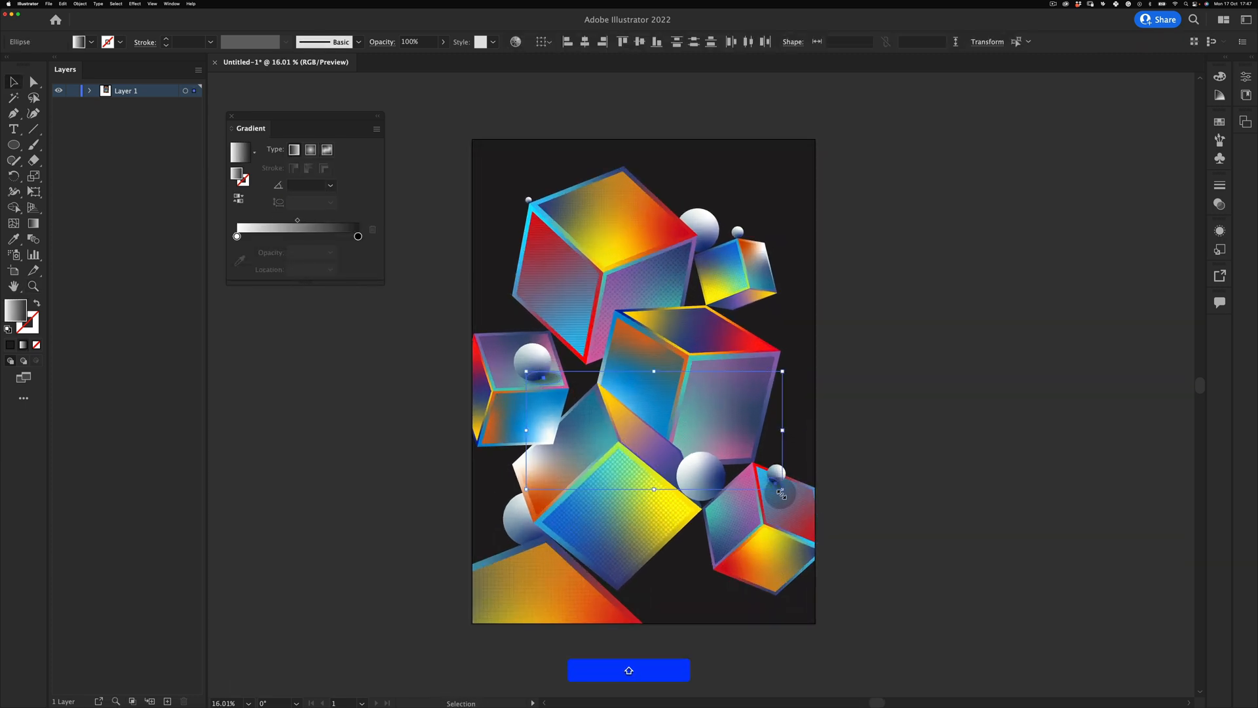
key(BackSpace)
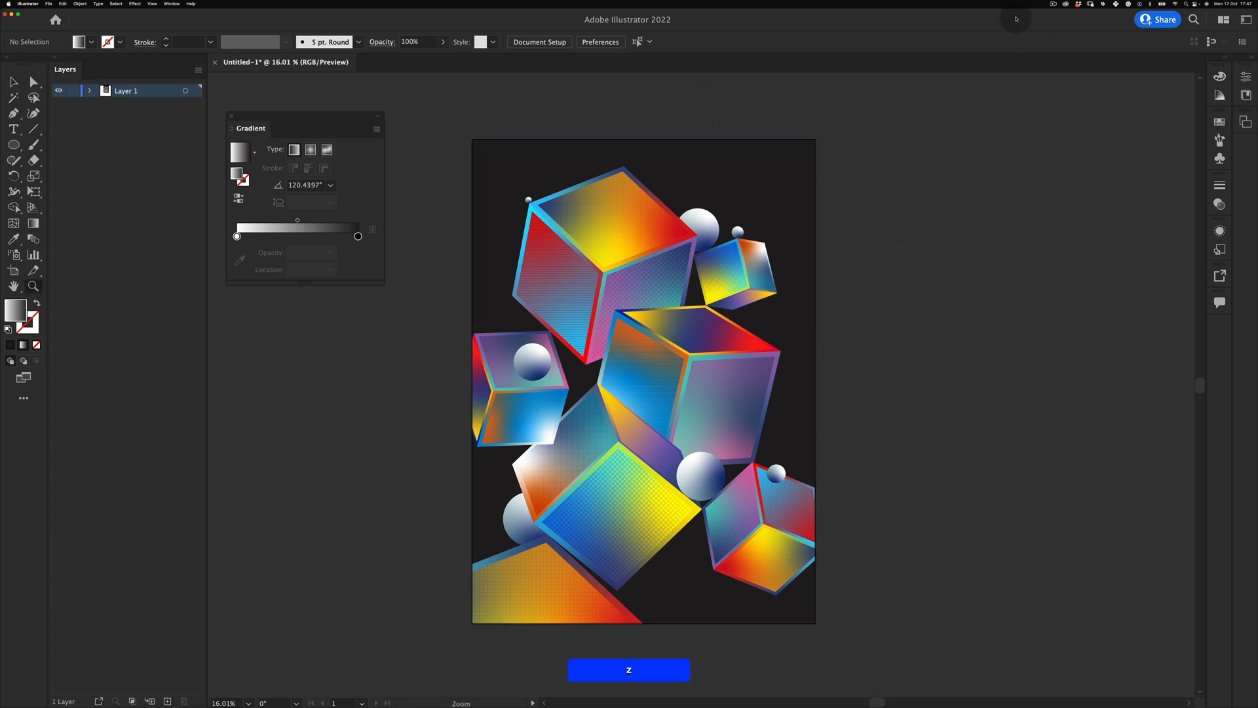
Set the fill colour to white with nothing selected
drag(773, 257, 848, 219)
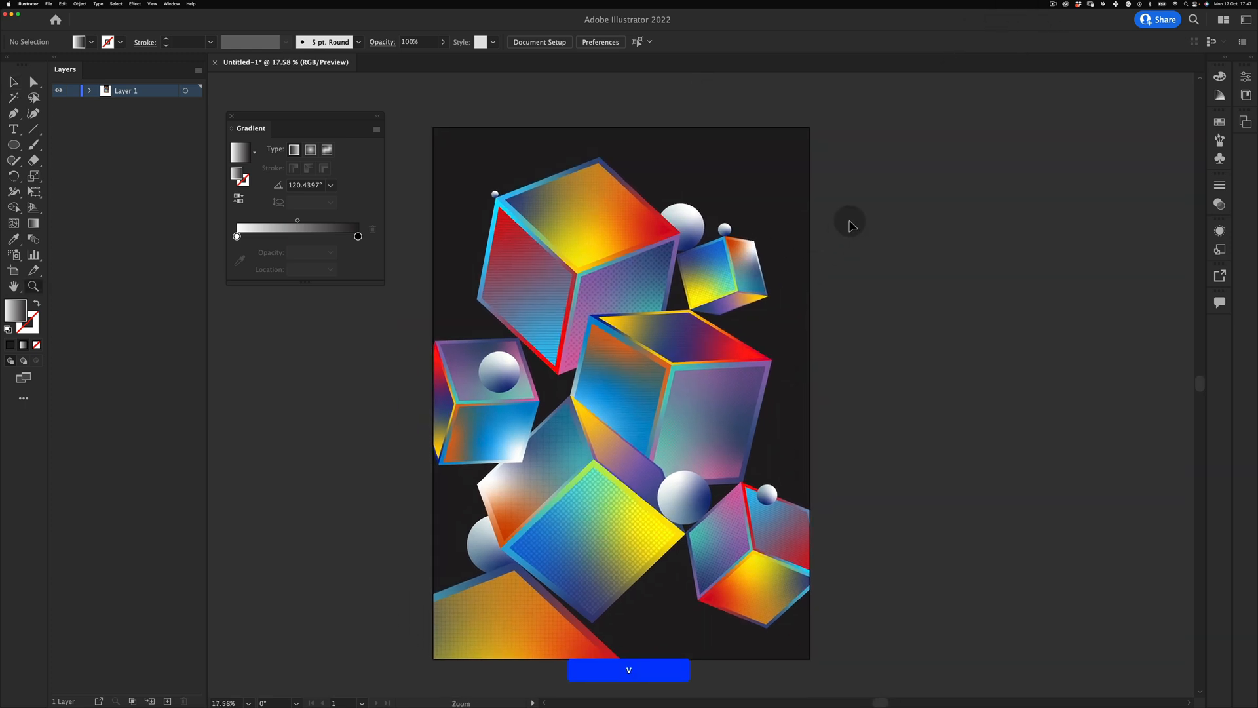
key(v)
drag(737, 235, 746, 262)
drag(665, 391, 914, 178)
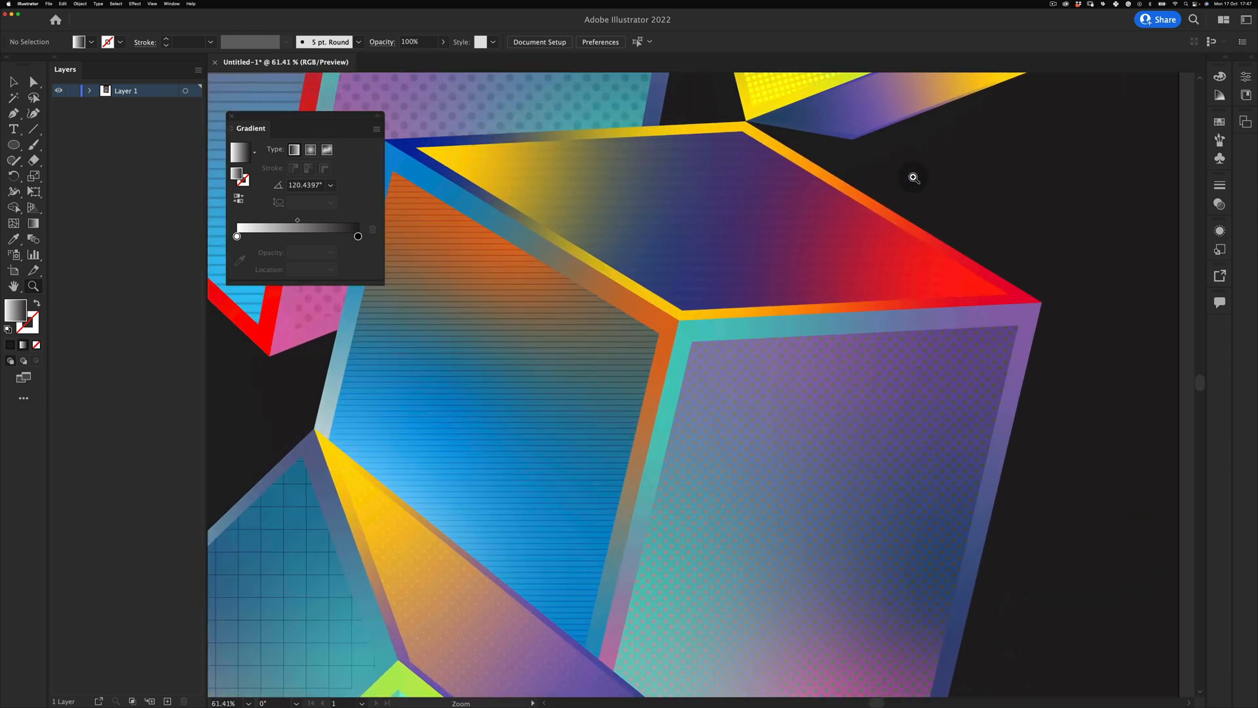
key(x)
double_click(18, 312)
drag(383, 190, 369, 172)
click(684, 184)
scroll(239, 387, down, 3)
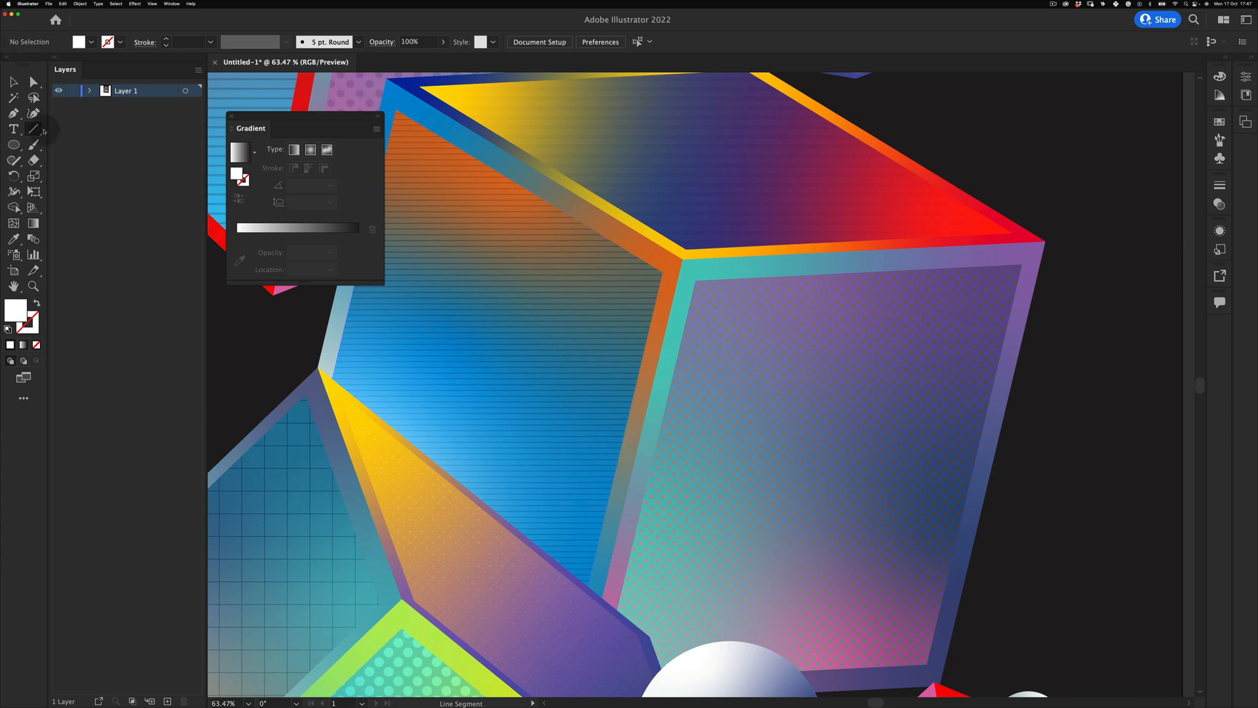
Draw a line spanning about 103 × 424 px down the central cube's front edge between its blue and purple faces
drag(680, 263, 617, 540)
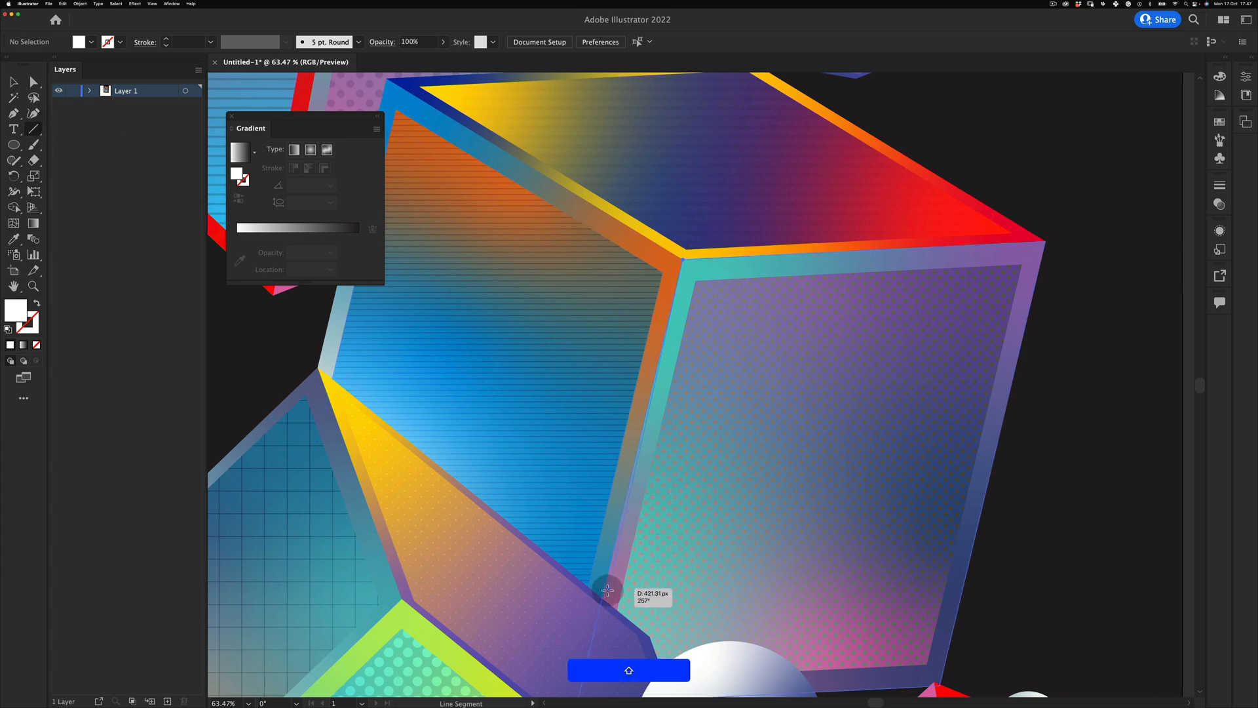
drag(607, 590, 601, 599)
key(z)
drag(667, 489, 524, 631)
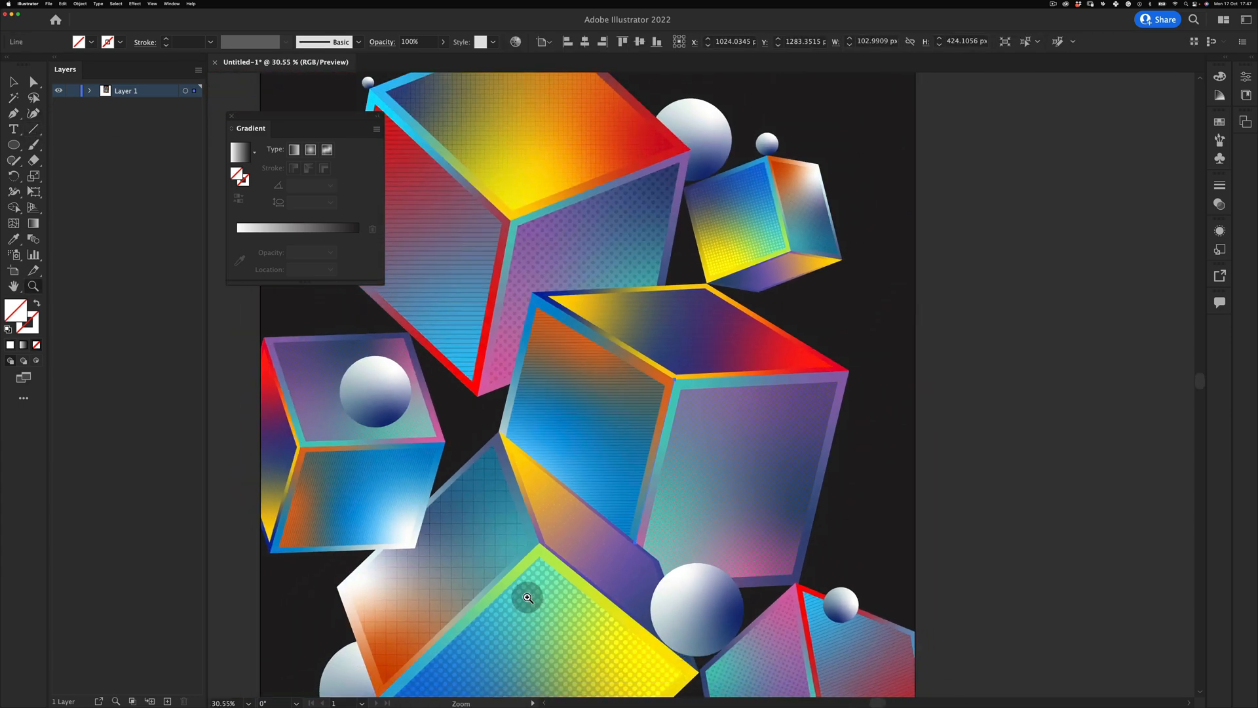
Give the line on the central cube's front edge a white 1 px stroke and no fill
key(f)
key(d)
drag(606, 340, 820, 332)
key(x)
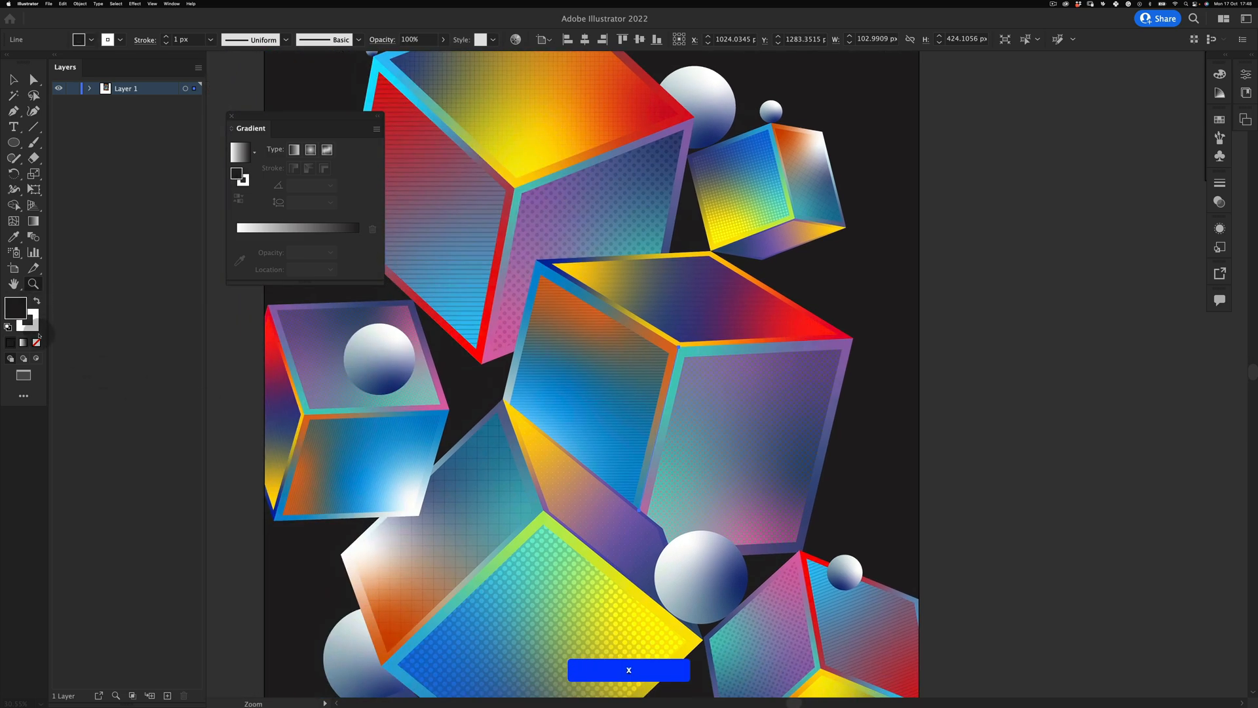
click(37, 342)
key(v)
click(1044, 240)
key(z)
drag(726, 320, 666, 353)
key(z)
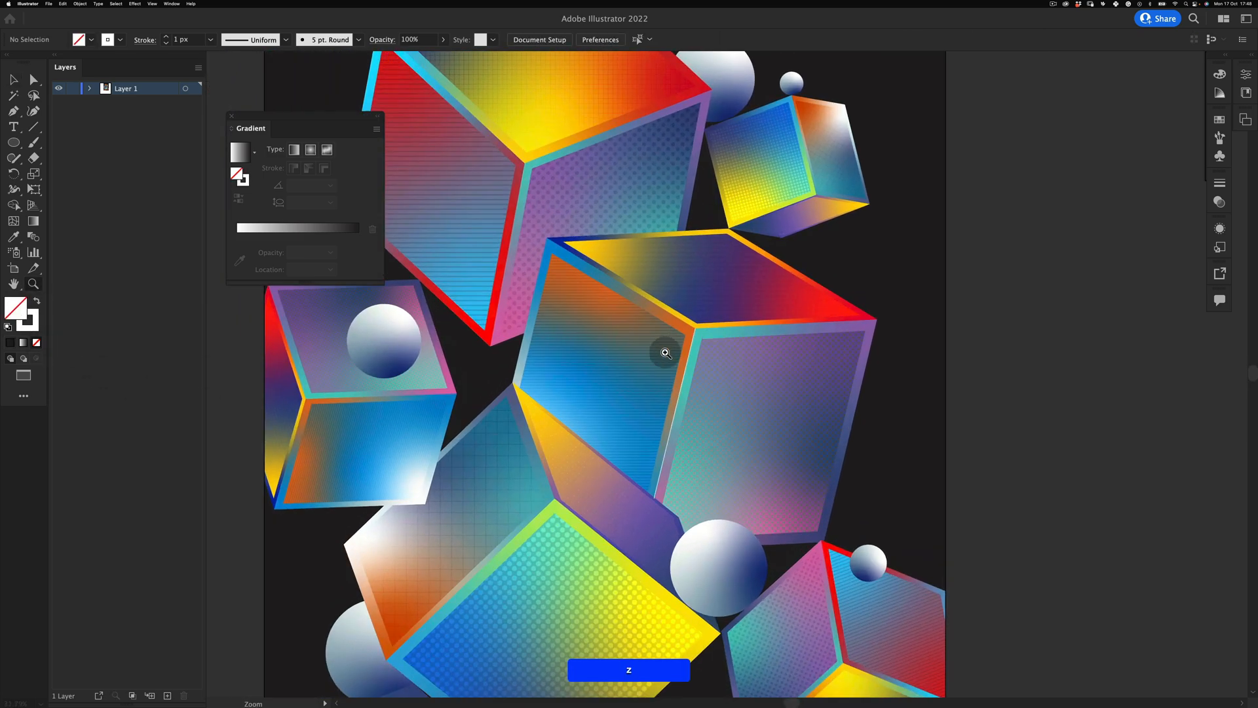
alt+click(666, 352)
Remove the white line from the central cube's front edge
key(v)
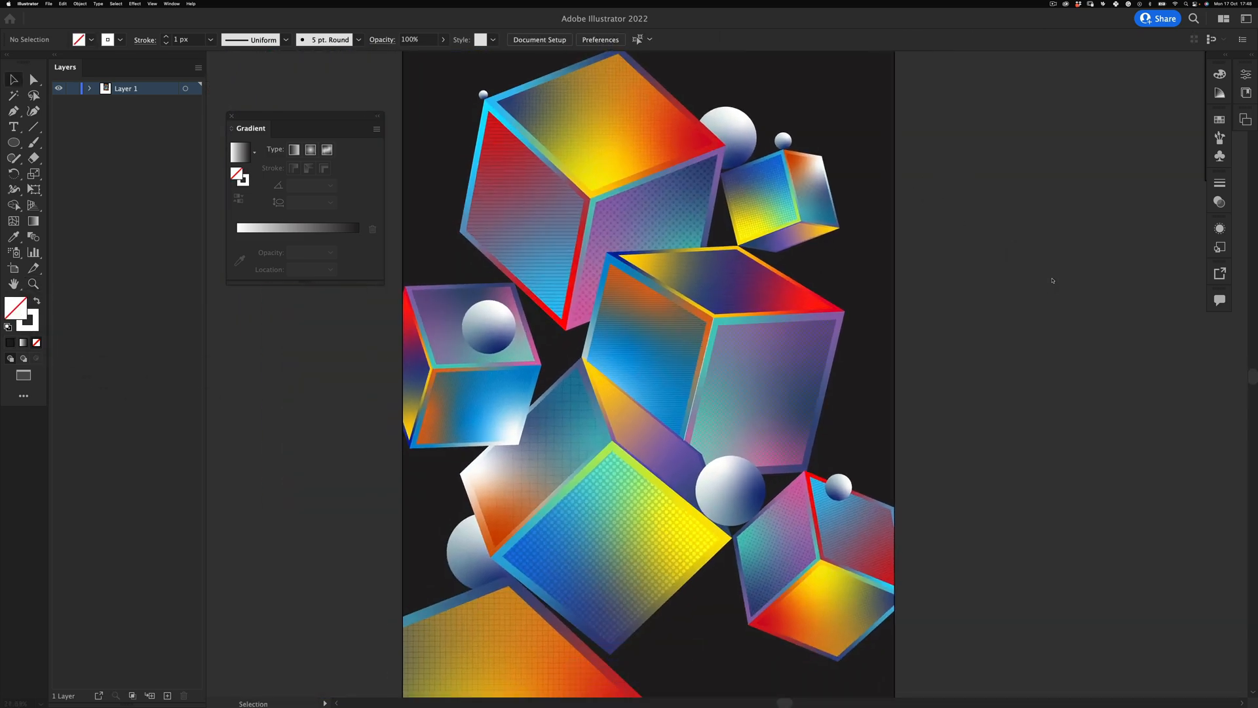
drag(690, 416, 857, 273)
key(v)
scroll(717, 440, up, 1)
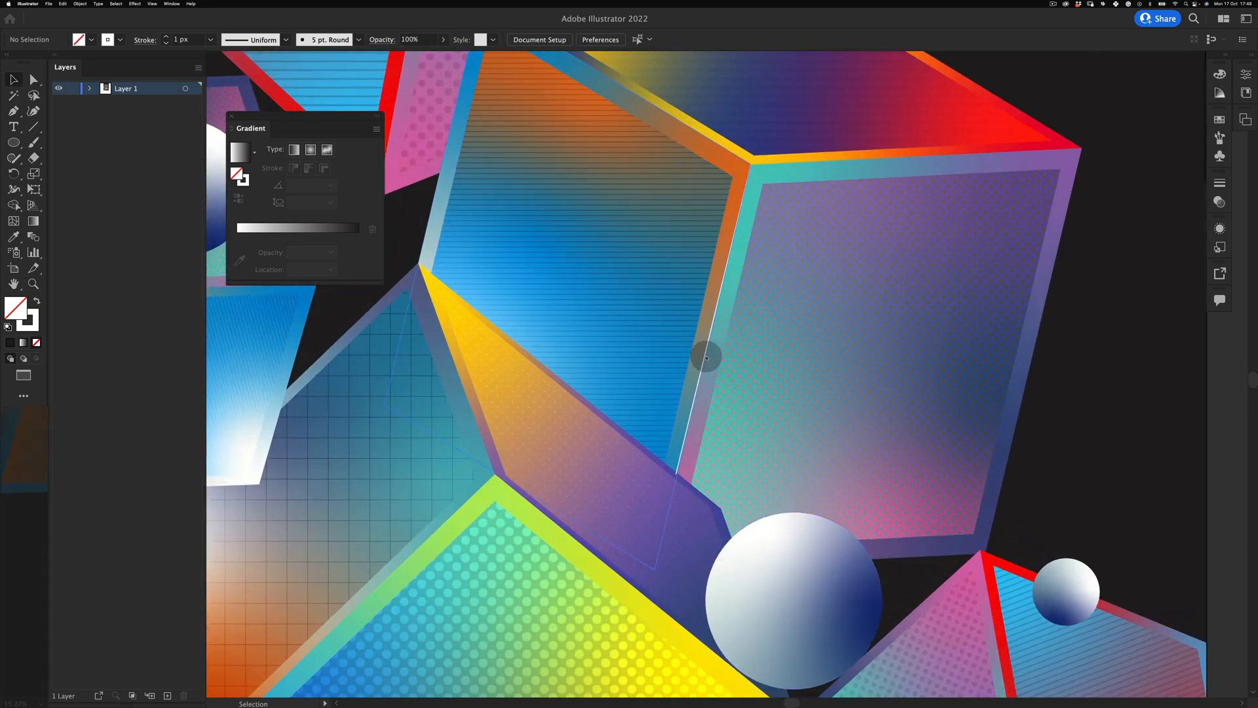
click(704, 357)
key(z)
drag(730, 296, 570, 376)
drag(691, 331, 626, 446)
key(v)
key(space)
drag(854, 198, 819, 215)
Draw an unfilled circle with a thin white stroke as a ring around the left cube's sphere
key(m)
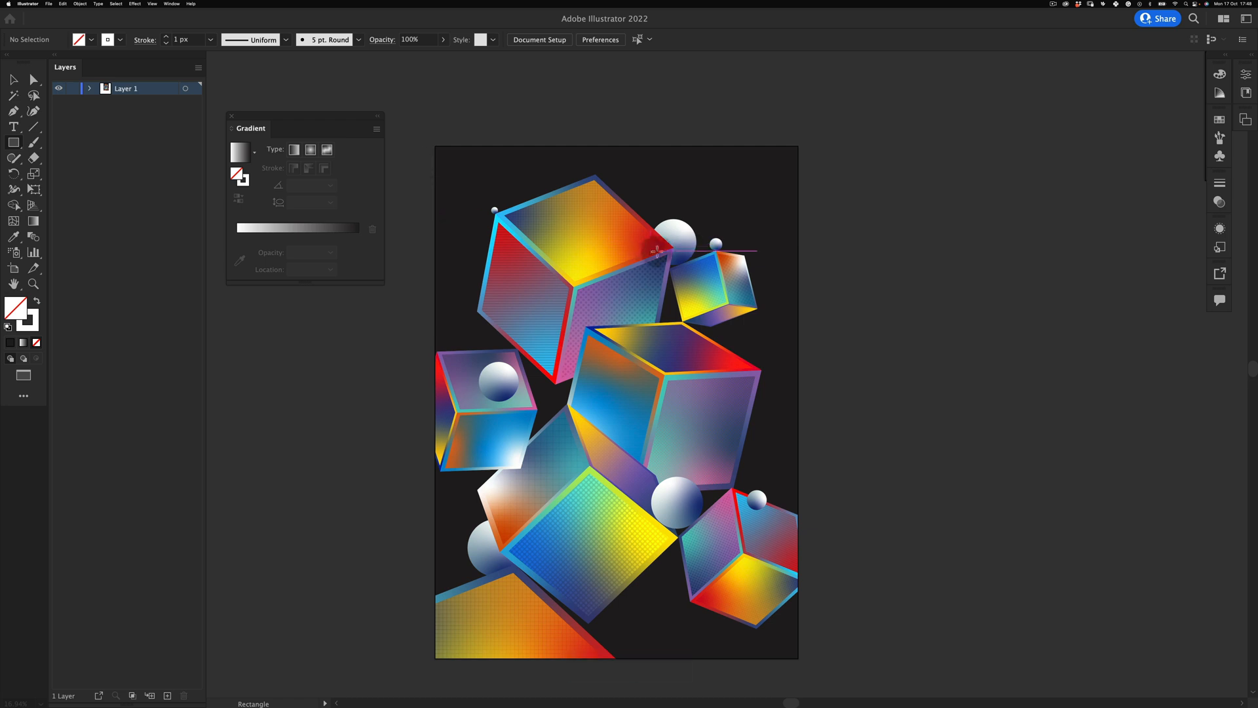
scroll(531, 358, up, 1)
drag(532, 357, 534, 347)
key(v)
key(v)
click(303, 515)
Add a smaller white ring around the sphere on top of the small upper-right cube
key(z)
drag(608, 270, 630, 256)
key(v)
drag(513, 366, 713, 208)
click(936, 151)
Place a ring copy about 296 px wide around the sphere beside the large upper cube and send it behind the cubes
key(z)
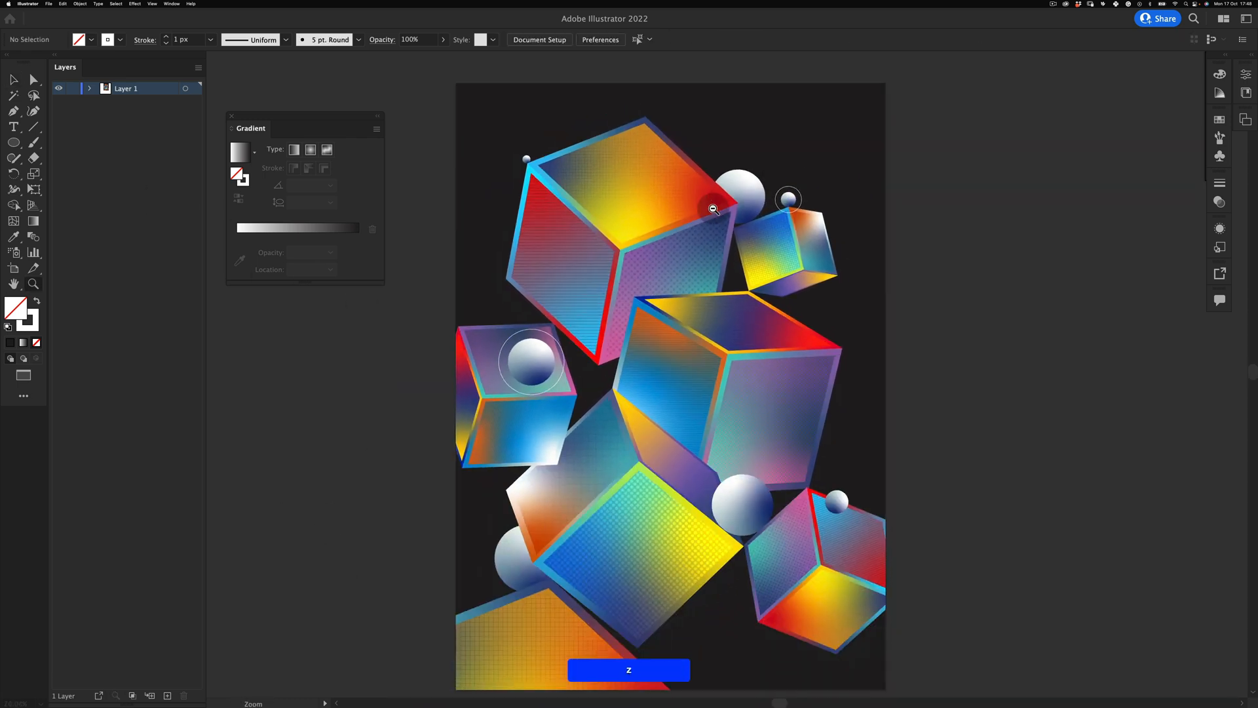
drag(774, 269, 733, 223)
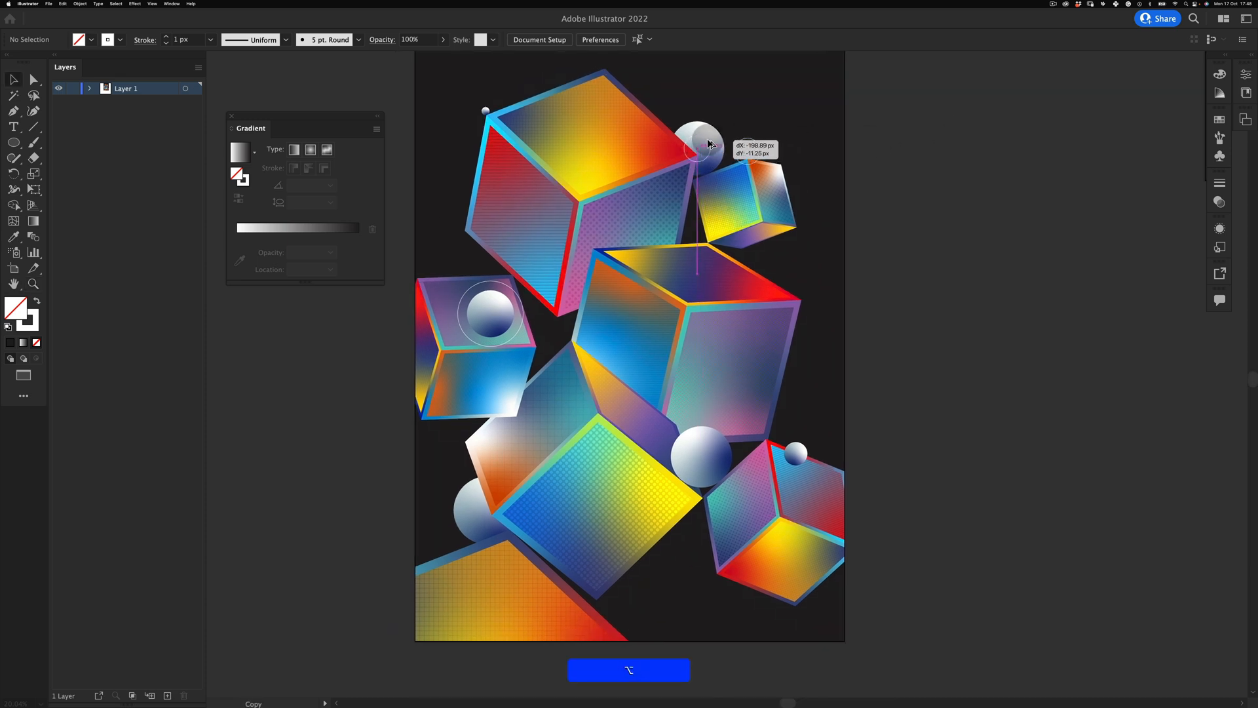
drag(708, 140, 709, 140)
drag(710, 136, 738, 113)
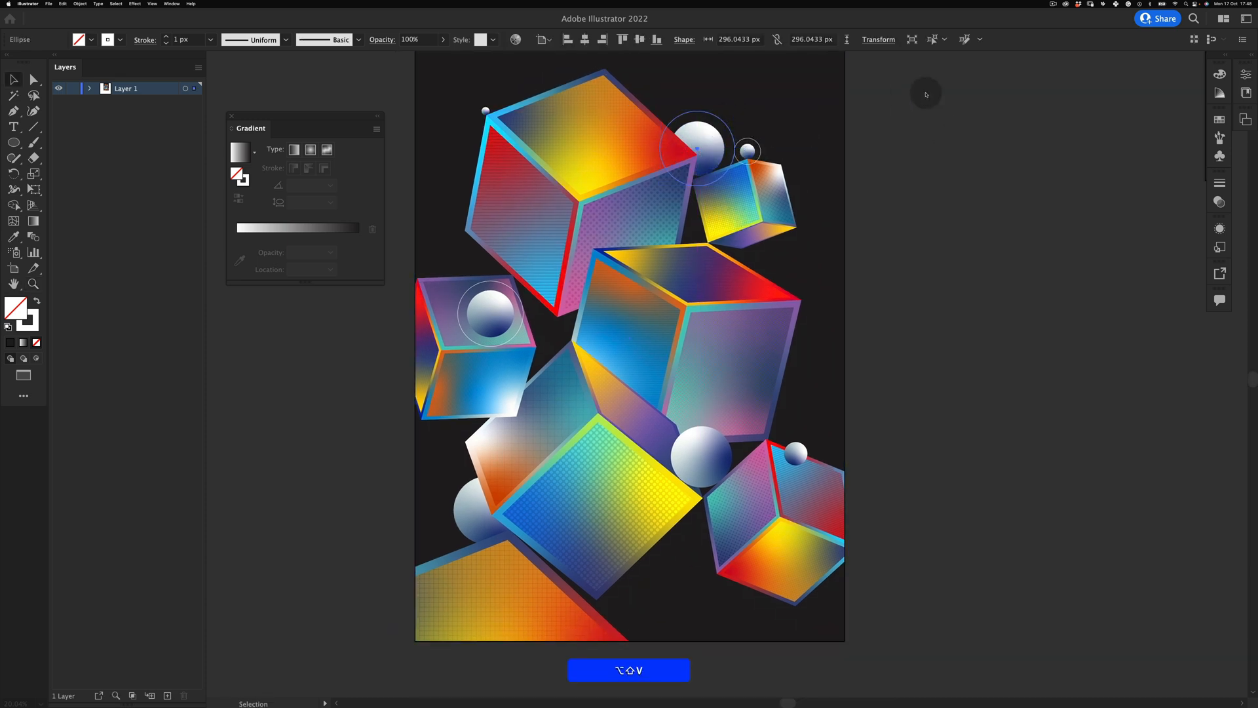
scroll(741, 163, up, 3)
key(super+bracketleft)
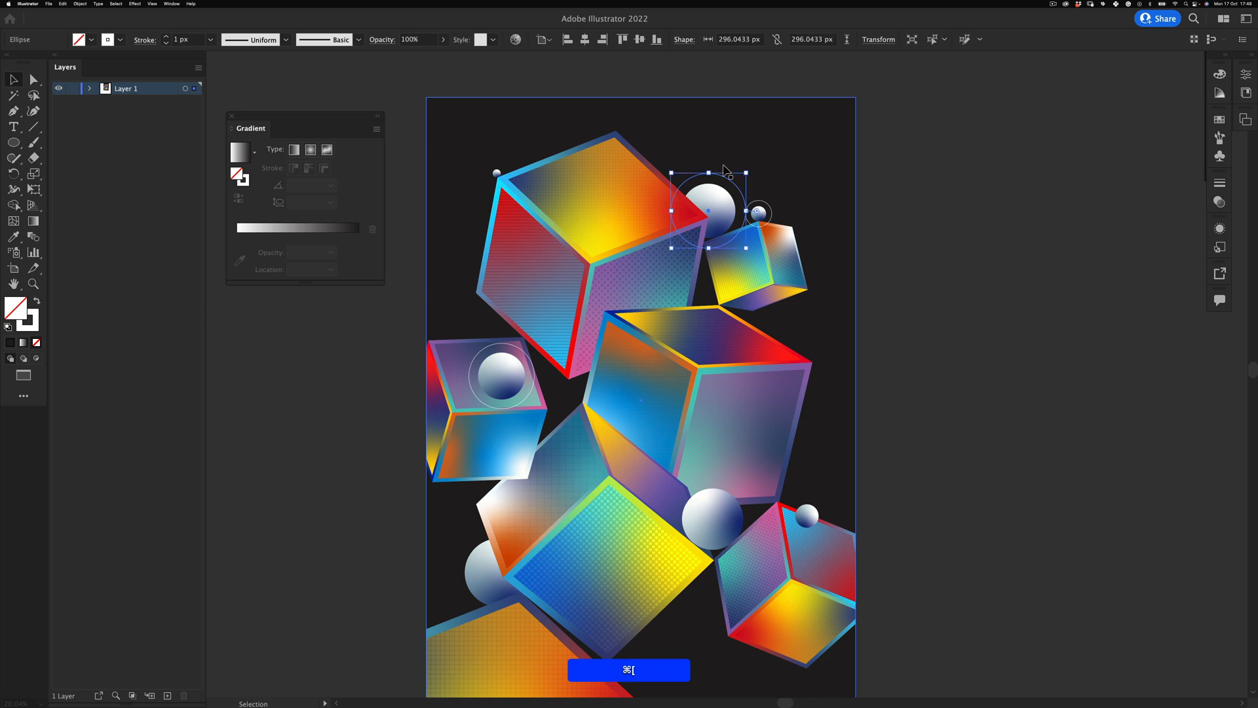
key(a)
key(shift+super+a)
Copy the small white ring onto the sphere on the lower-right cube and align it around that sphere
drag(870, 226, 792, 205)
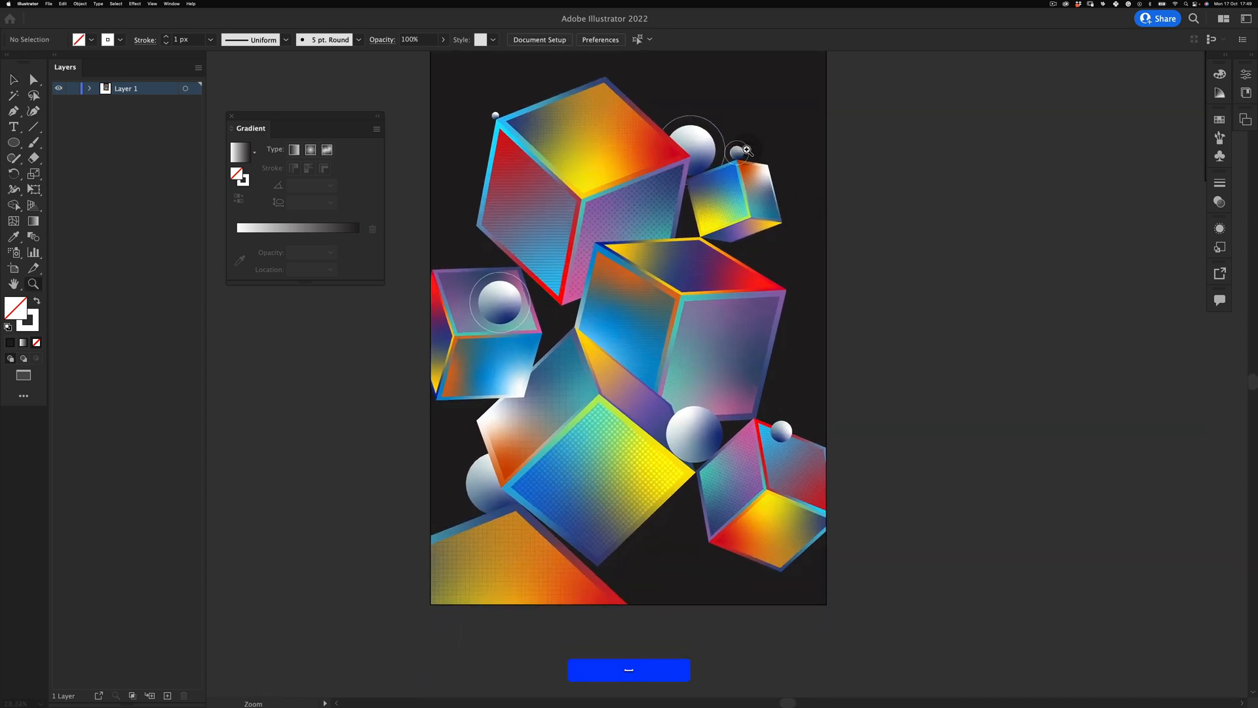
key(v)
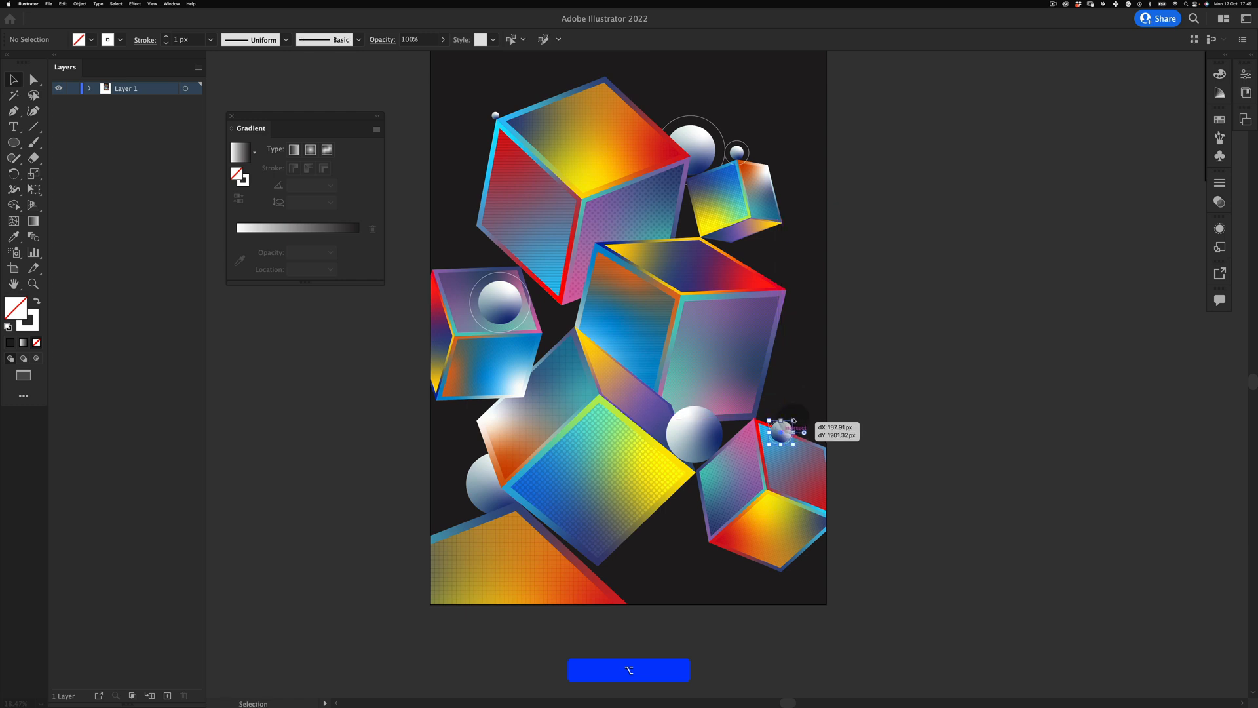
key(z)
click(787, 427)
key(v)
key(z)
click(794, 449)
key(v)
drag(789, 461, 796, 449)
key(Down)
click(903, 309)
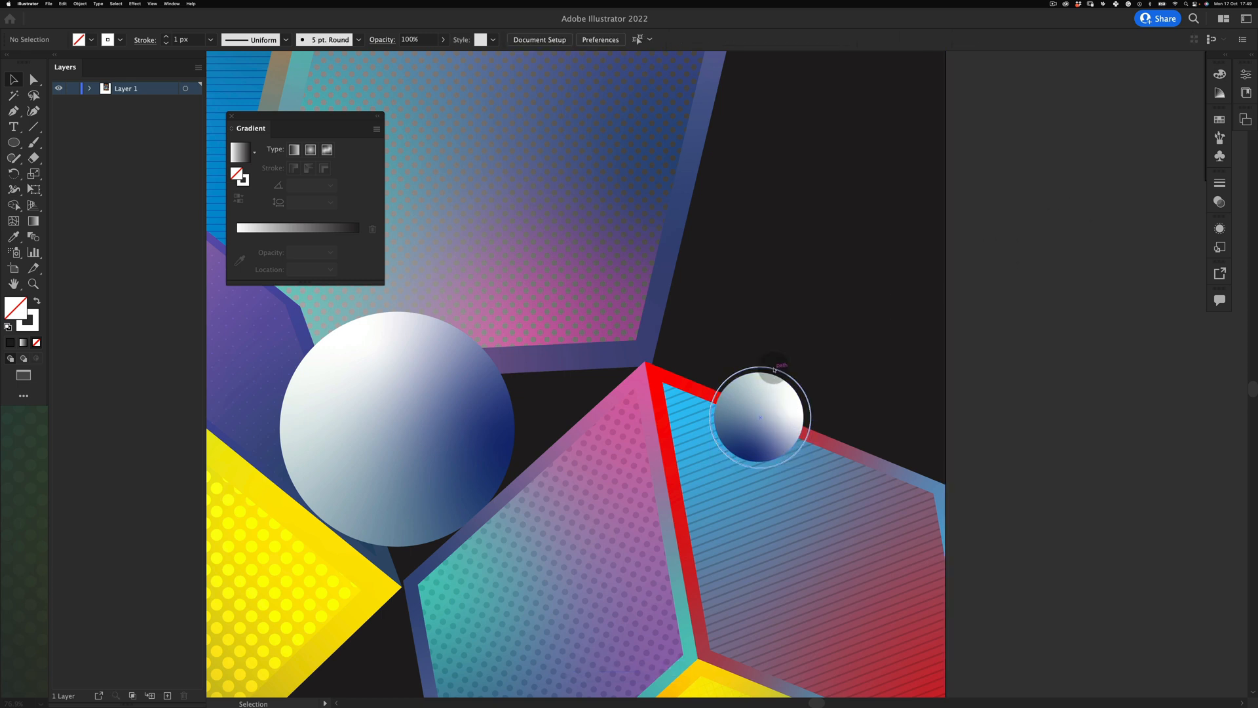
Place a spare copy of the small white ring beside the poster as a style sample
drag(773, 368, 1019, 283)
click(768, 412)
mouse_move(821, 411)
mouse_down()
mouse_move(896, 401)
mouse_move(838, 408)
mouse_up()
key(i)
click(994, 282)
key(v)
drag(752, 391, 532, 503)
click(873, 217)
drag(873, 218, 952, 287)
drag(882, 332, 926, 377)
key(v)
Duplicate the large sphere below the central cube, enlarge the copy to about 553 px and apply the white ring's style
click(769, 530)
key(e)
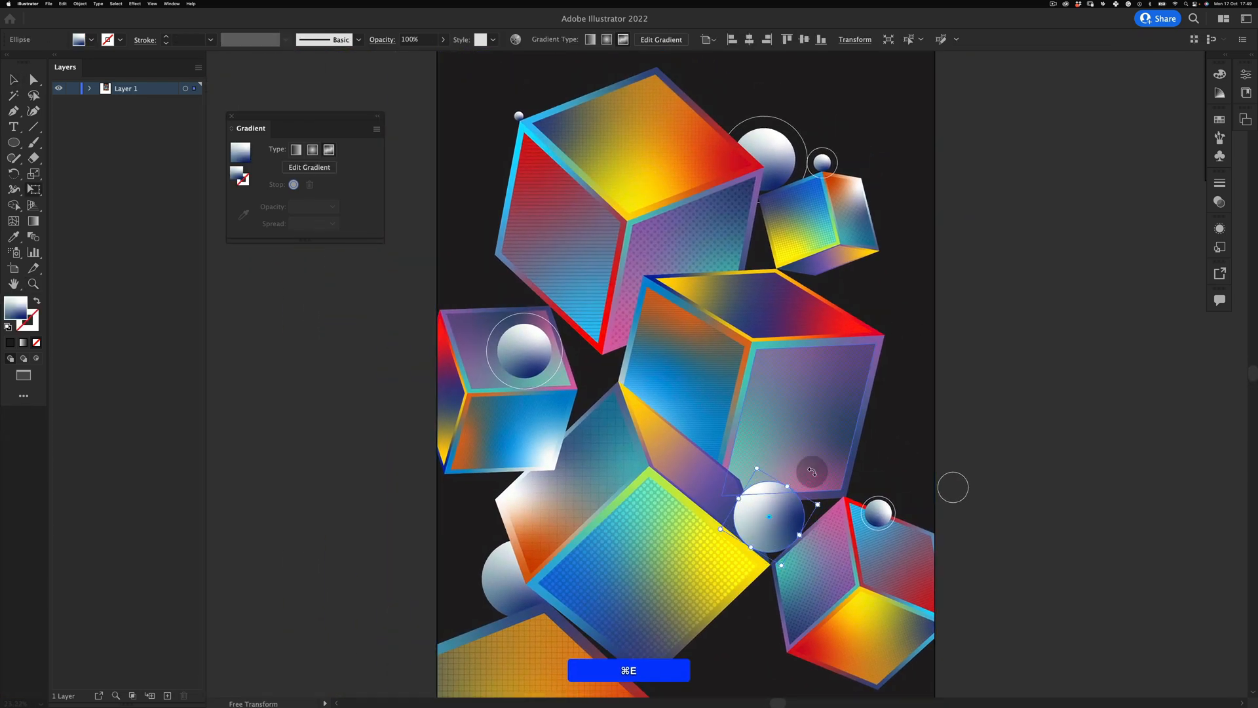
drag(753, 447, 745, 405)
click(961, 476)
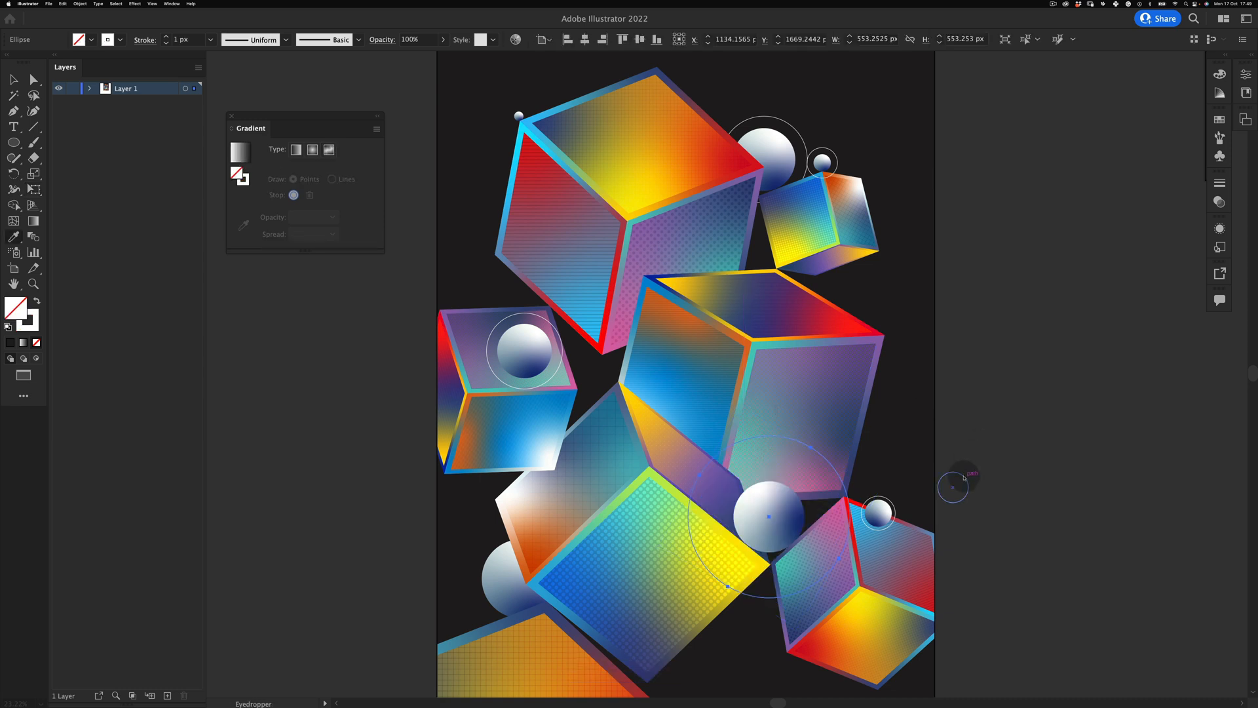
key(super+shift+a)
key(z)
drag(927, 450, 910, 429)
drag(910, 428, 847, 372)
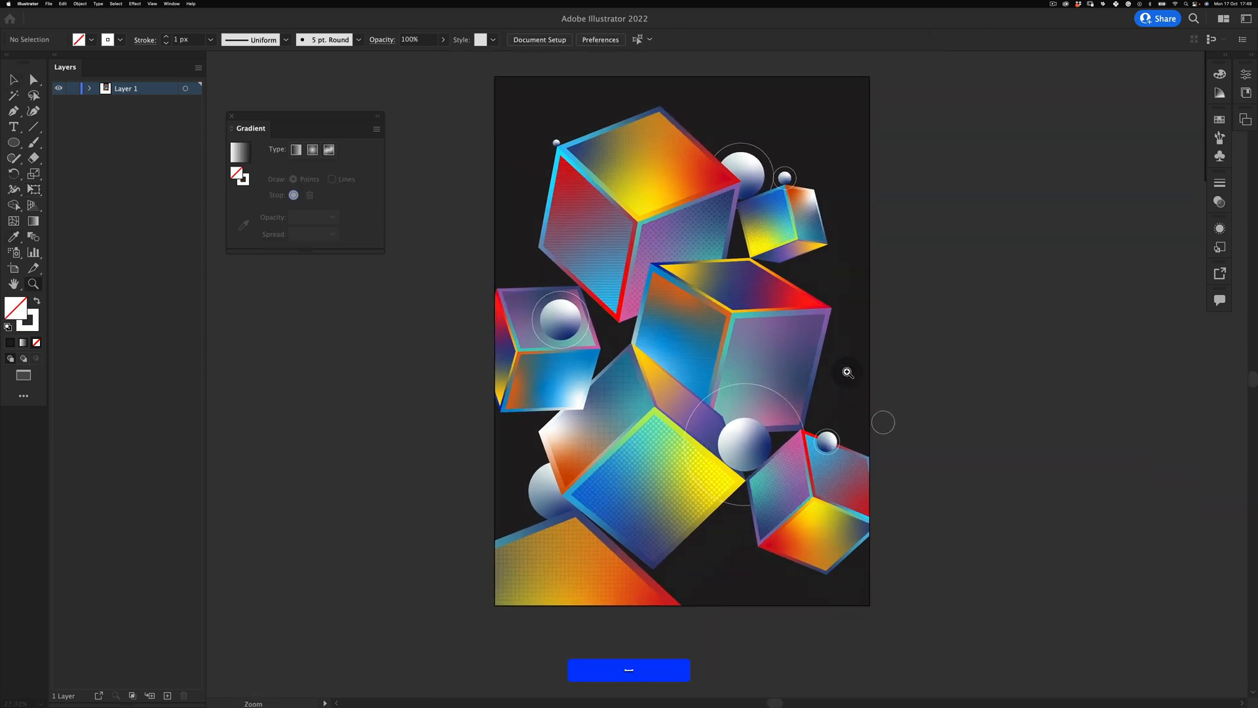
Add a concentric white ring about 385 px wide around the lower-left sphere, behind the cubes
click(544, 489)
key(e)
drag(593, 456, 600, 450)
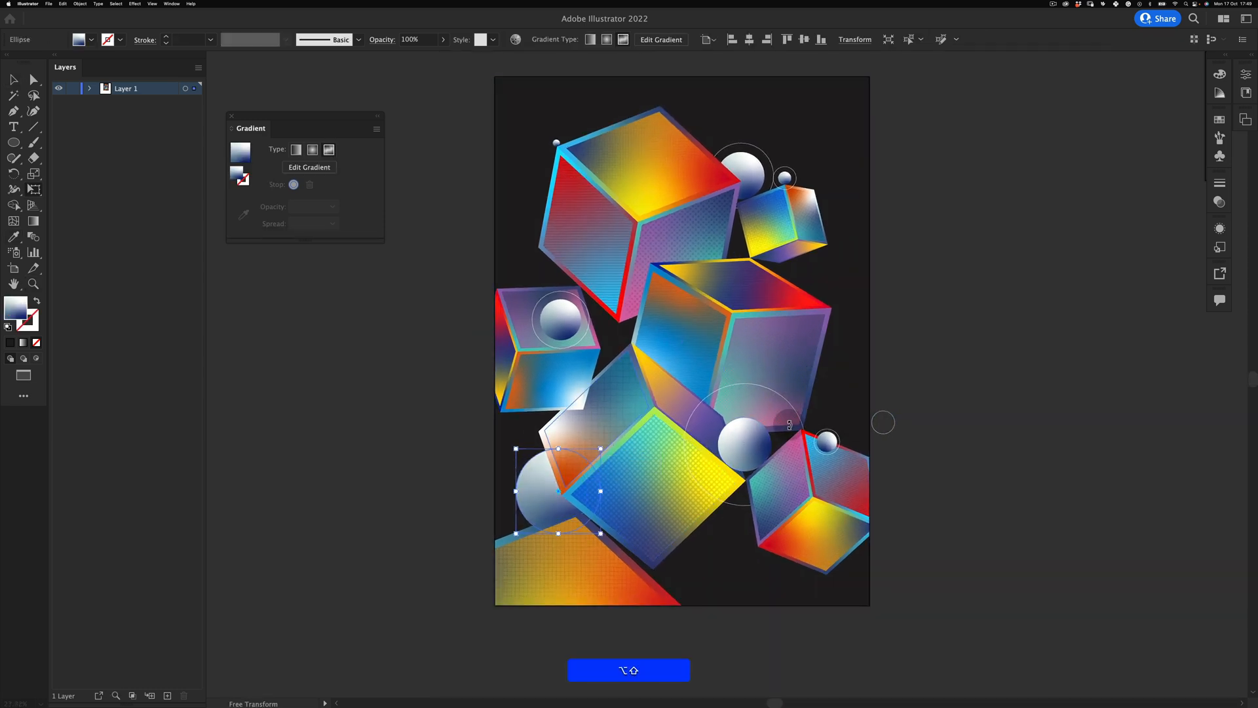
key(super+shift+a)
key(v)
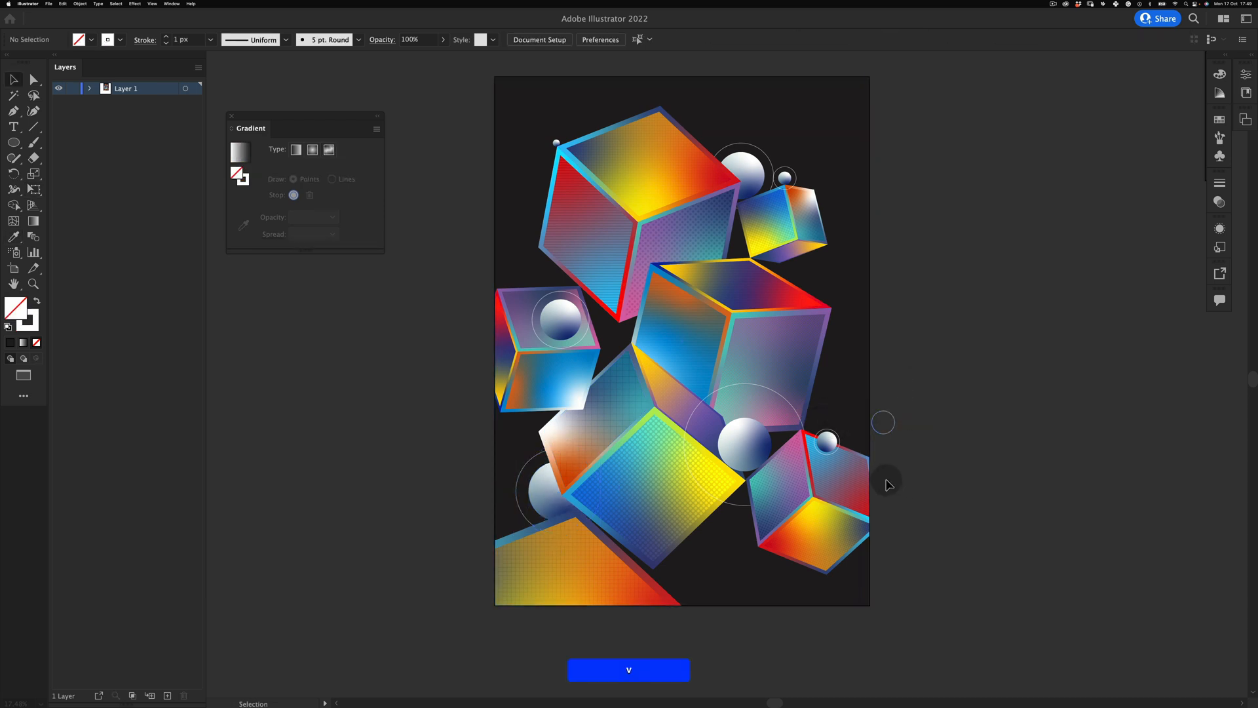
Surround the lower-right cube's sphere with a wider concentric ring of about 199 px, using the white outline style
click(827, 441)
key(e)
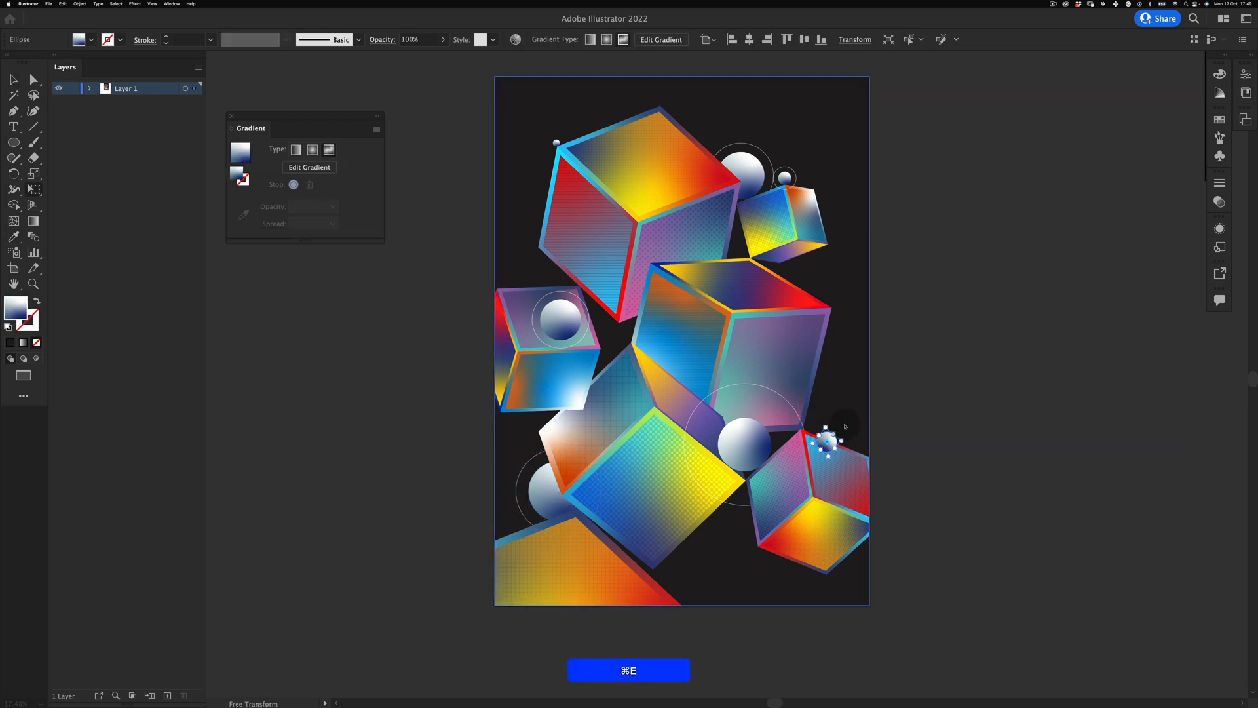
key(i)
click(768, 389)
key(v)
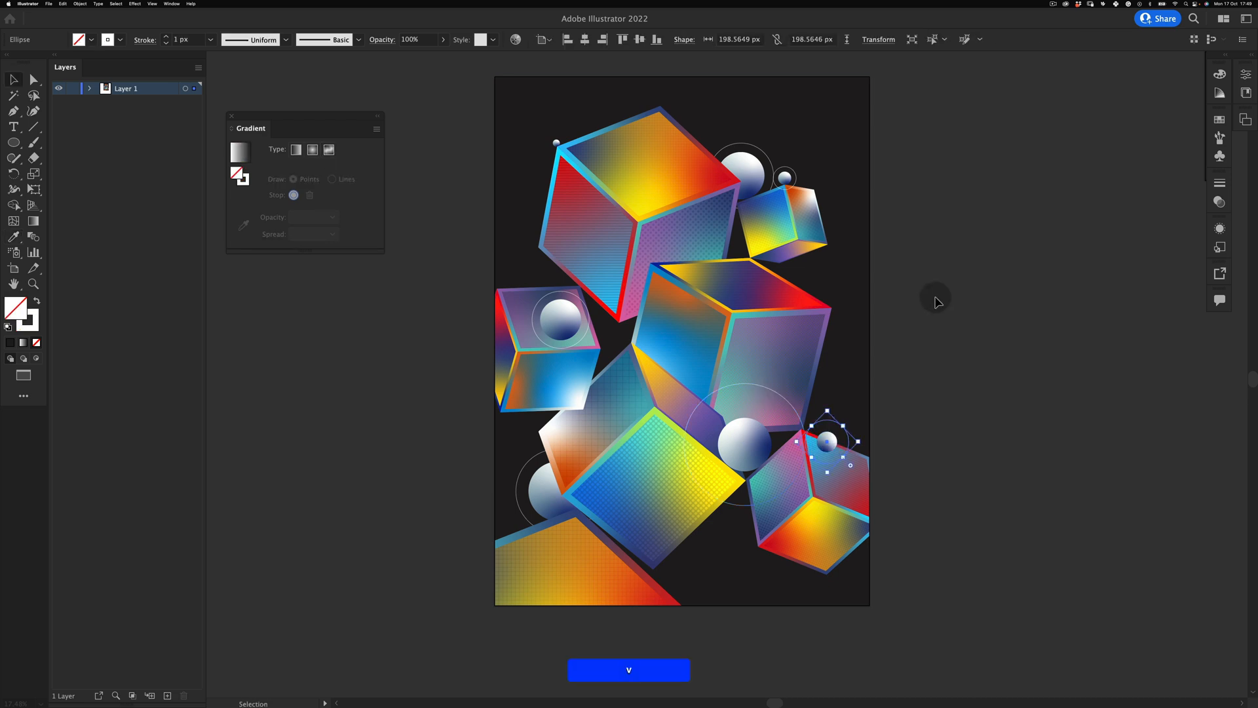
click(944, 354)
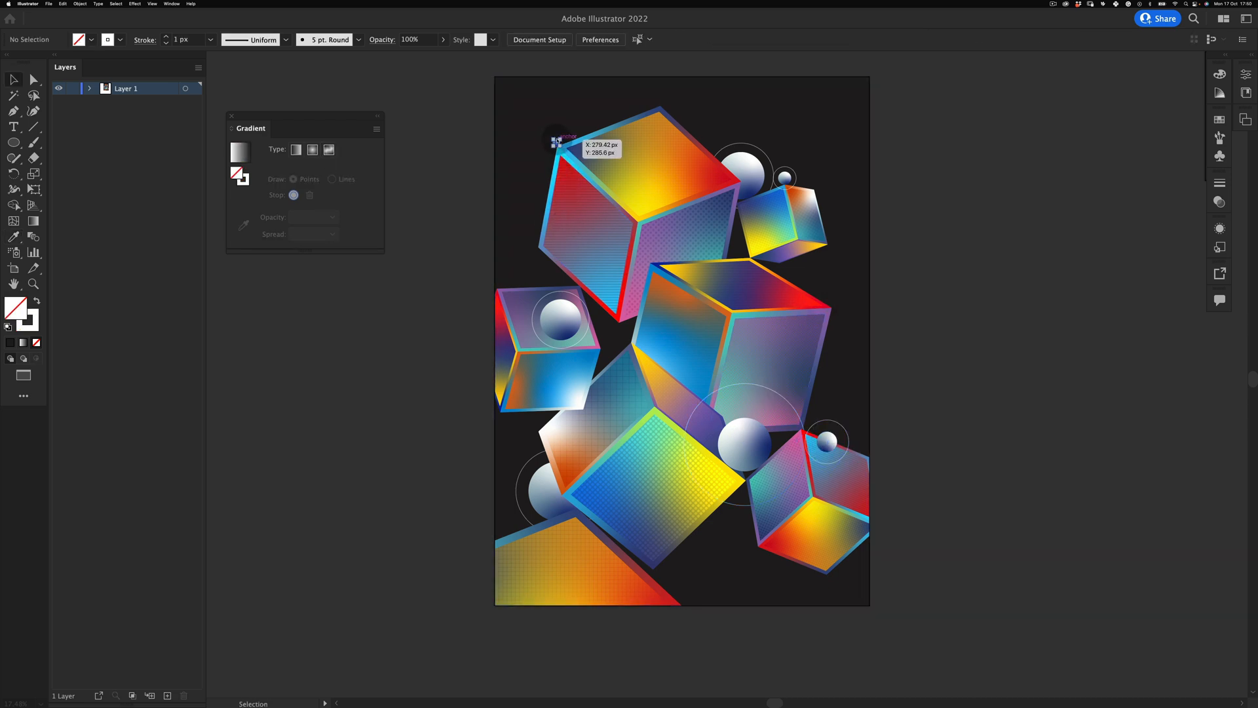
Duplicate and enlarge the tiny sphere at the large upper cube's corner into a white ring about 107 px wide
click(556, 142)
key(e)
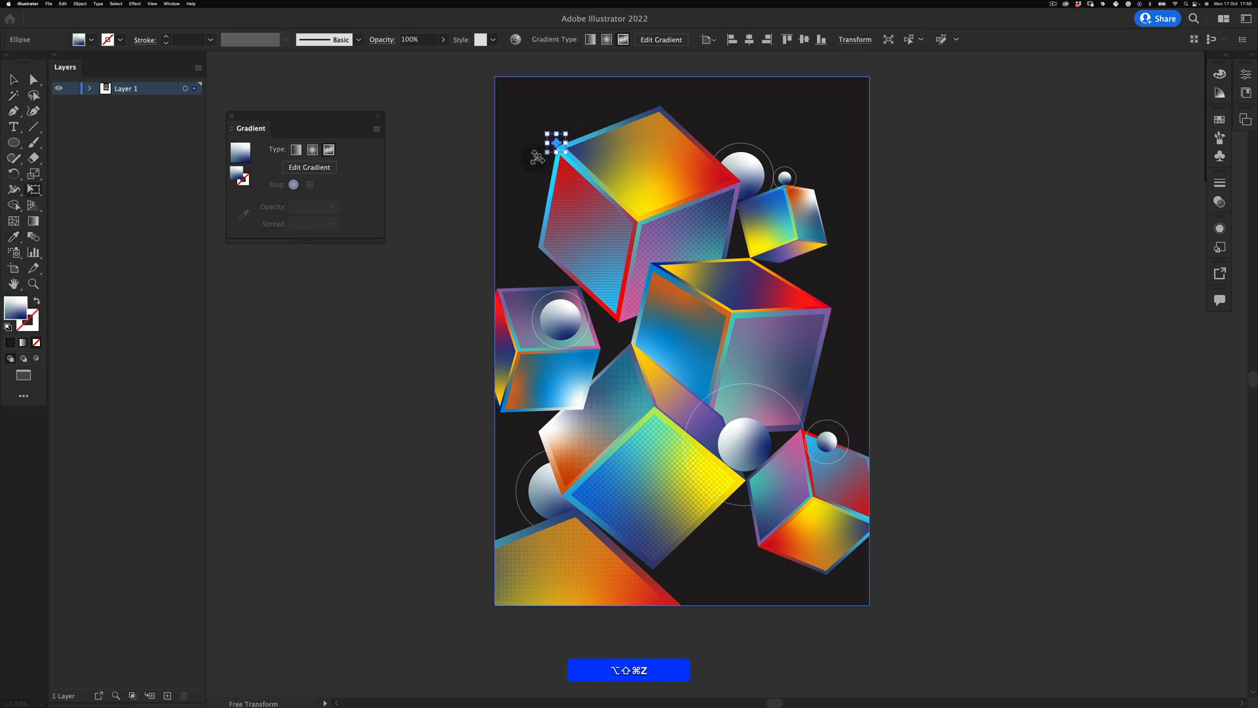
key(z)
drag(549, 141, 802, 18)
key(v)
key(space)
drag(597, 131, 422, 381)
key(z)
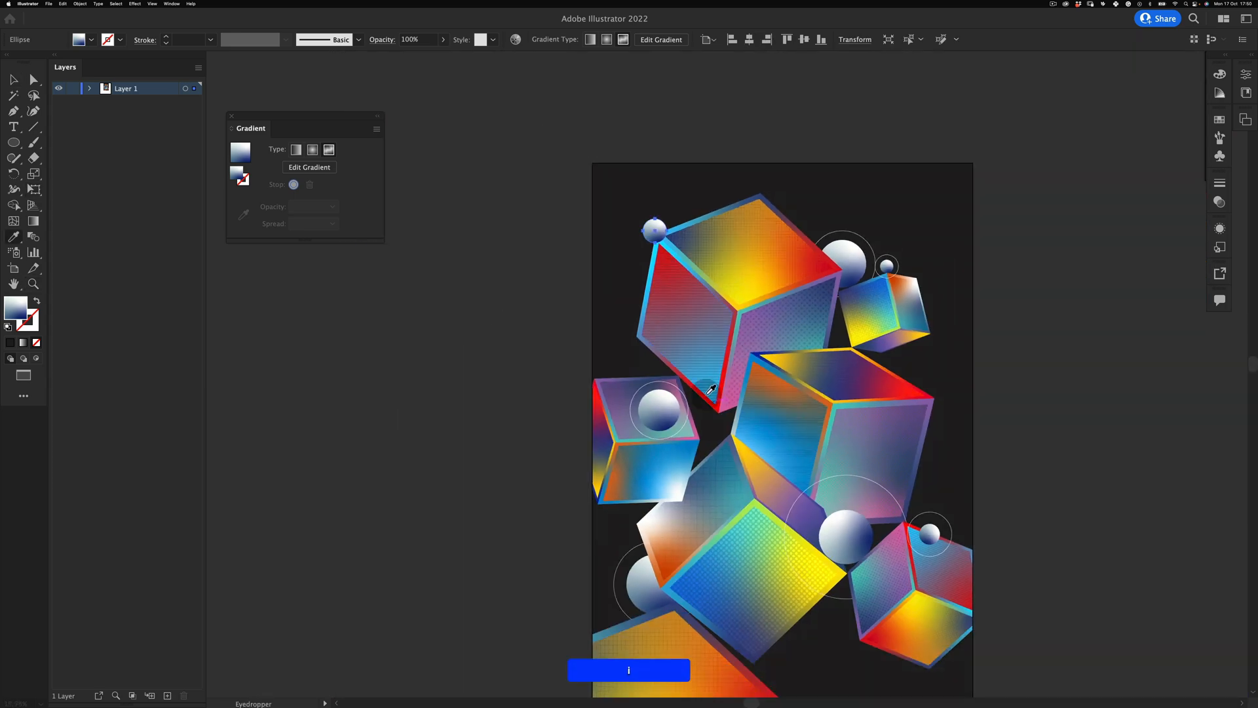
click(683, 395)
key(v)
click(472, 444)
key(space)
drag(701, 364, 598, 302)
Adjust the stacking order of the small ring at the large upper cube's corner
click(552, 157)
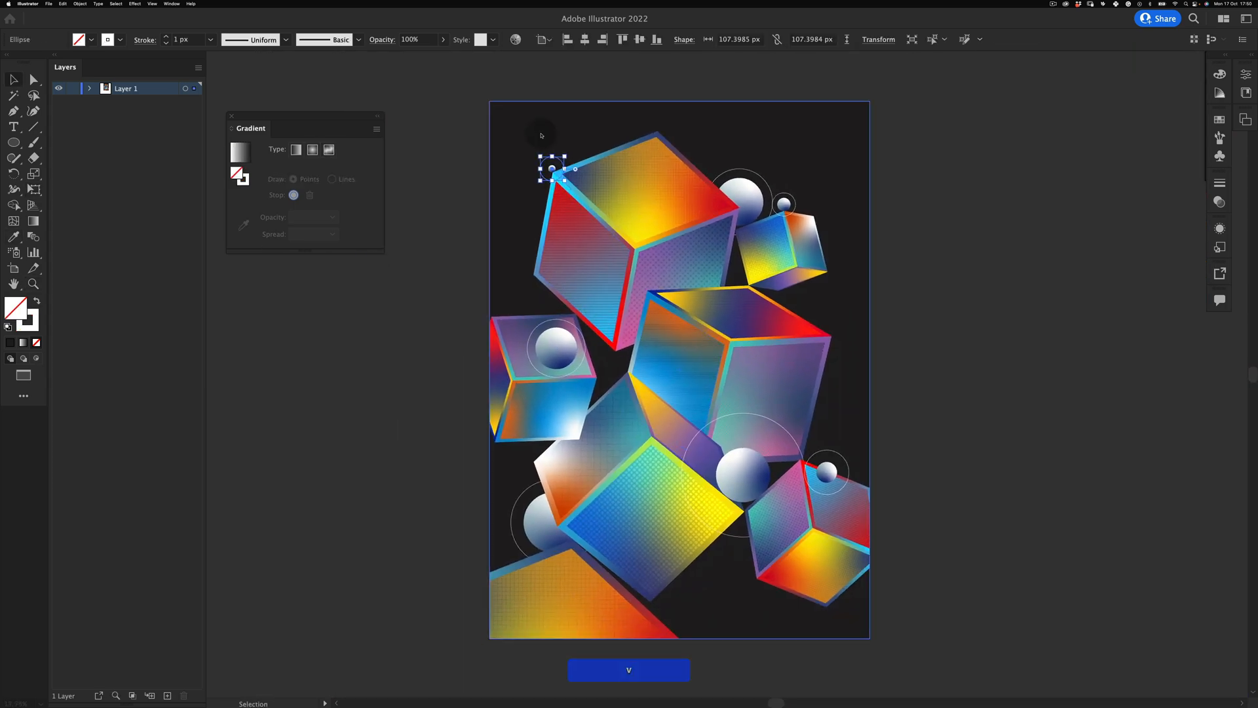
click(452, 458)
key(super+z)
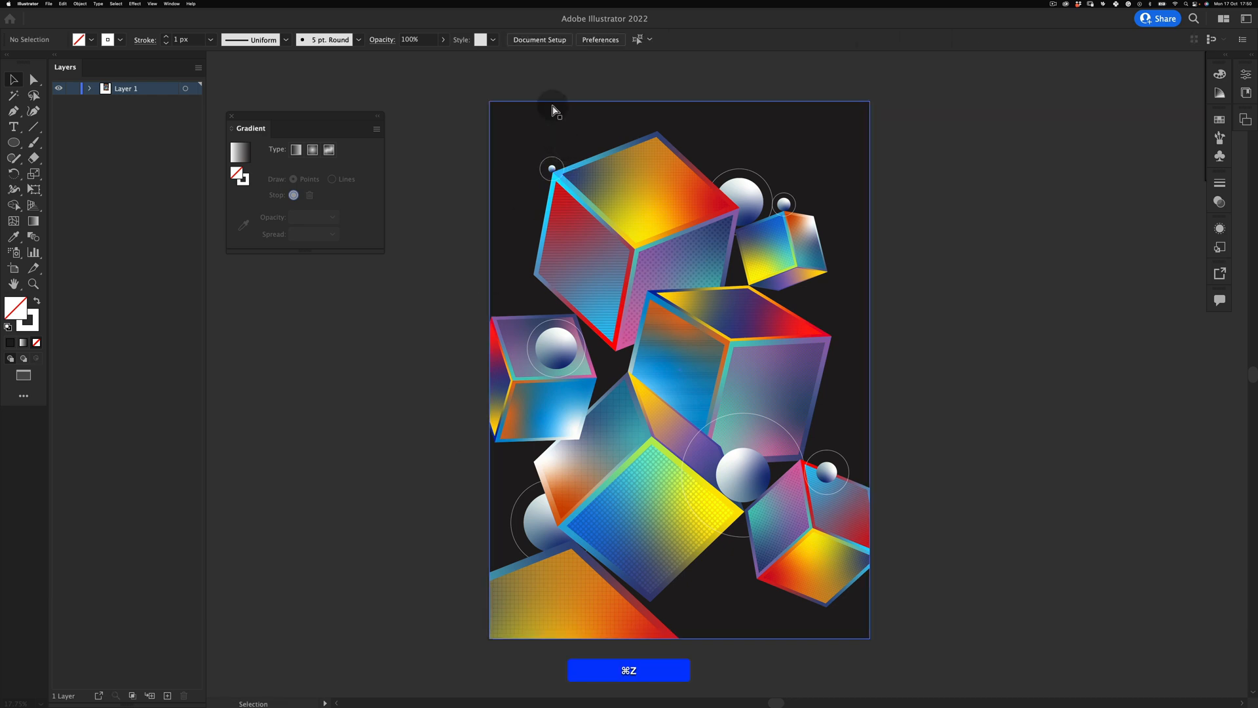
key(v)
click(382, 330)
click(563, 168)
key(super+[)
key(super+v)
click(400, 418)
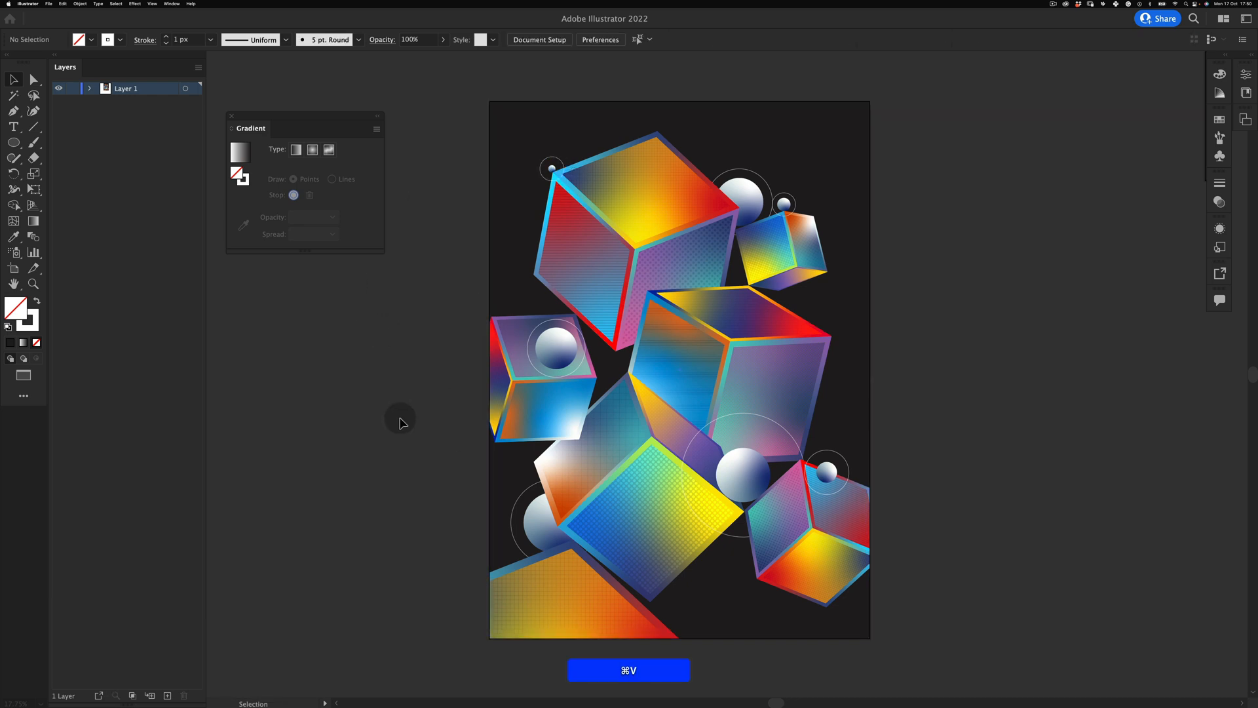
click(538, 146)
super+click(551, 158)
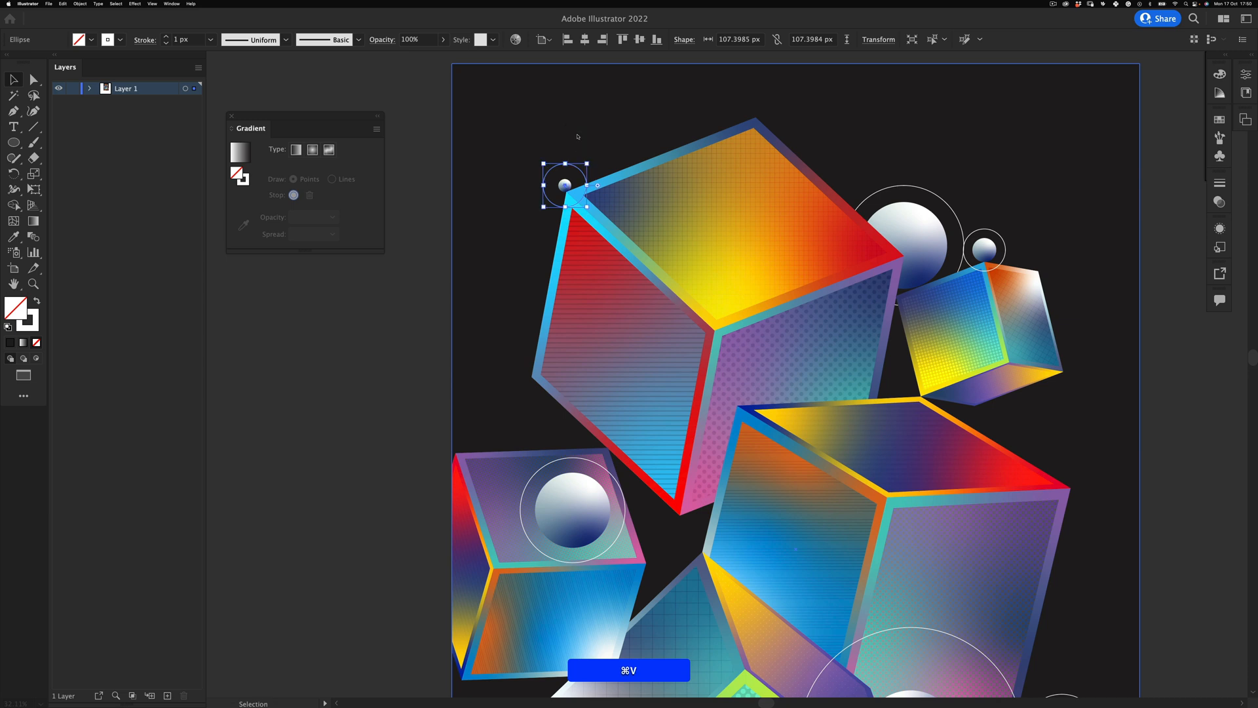
key(v)
click(577, 136)
click(565, 164)
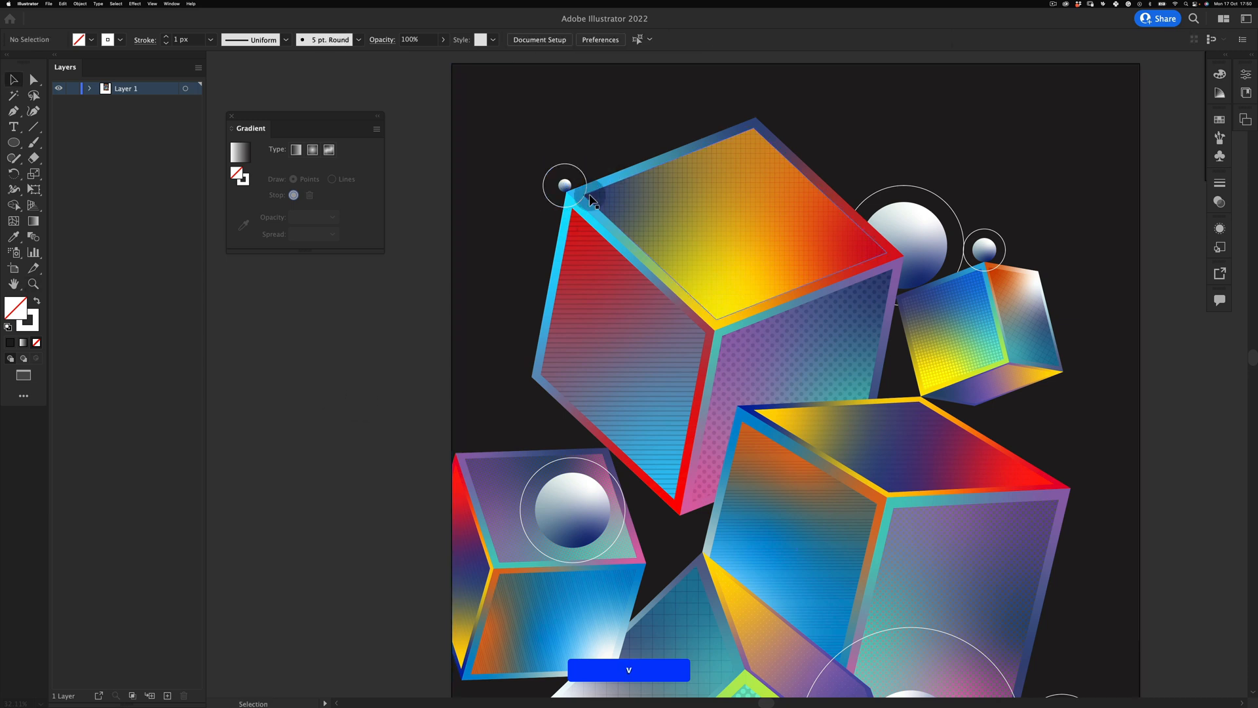
key(v)
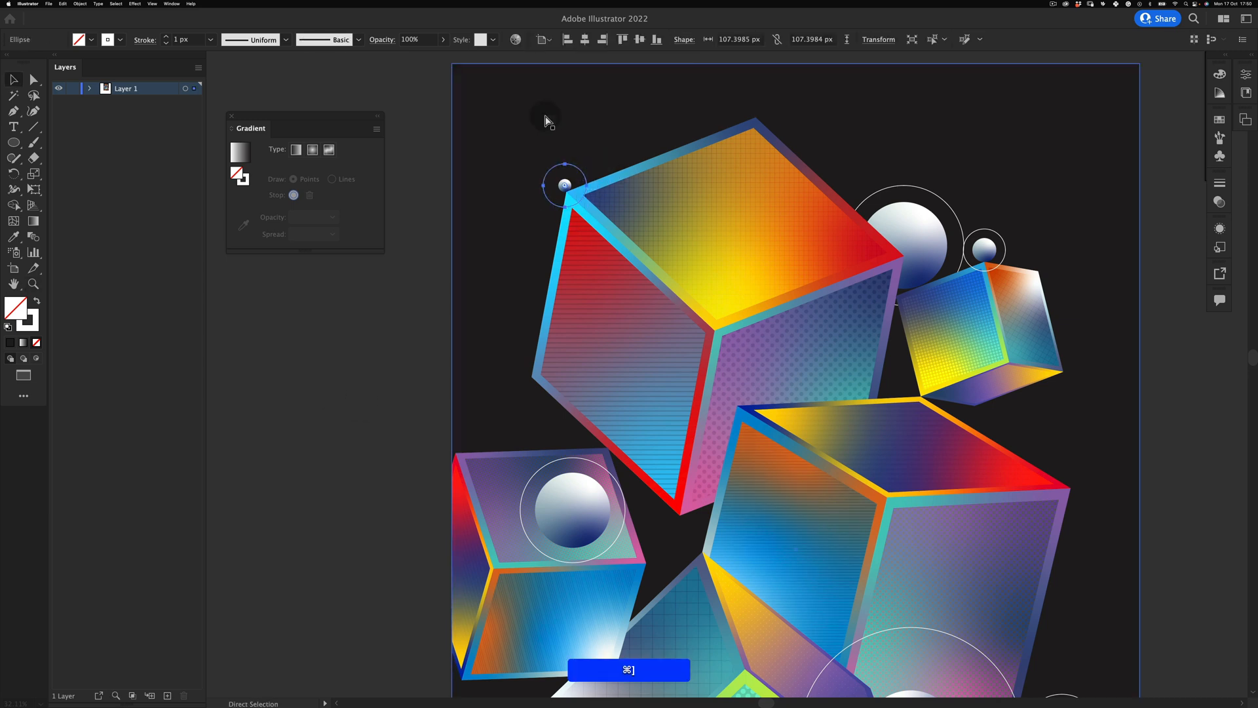
click(545, 117)
Set the stroke of the ring around the lower-left sphere to bright yellow, keeping its fill empty
key(z)
drag(670, 286, 655, 393)
key(space)
drag(661, 416, 579, 348)
key(v)
click(509, 447)
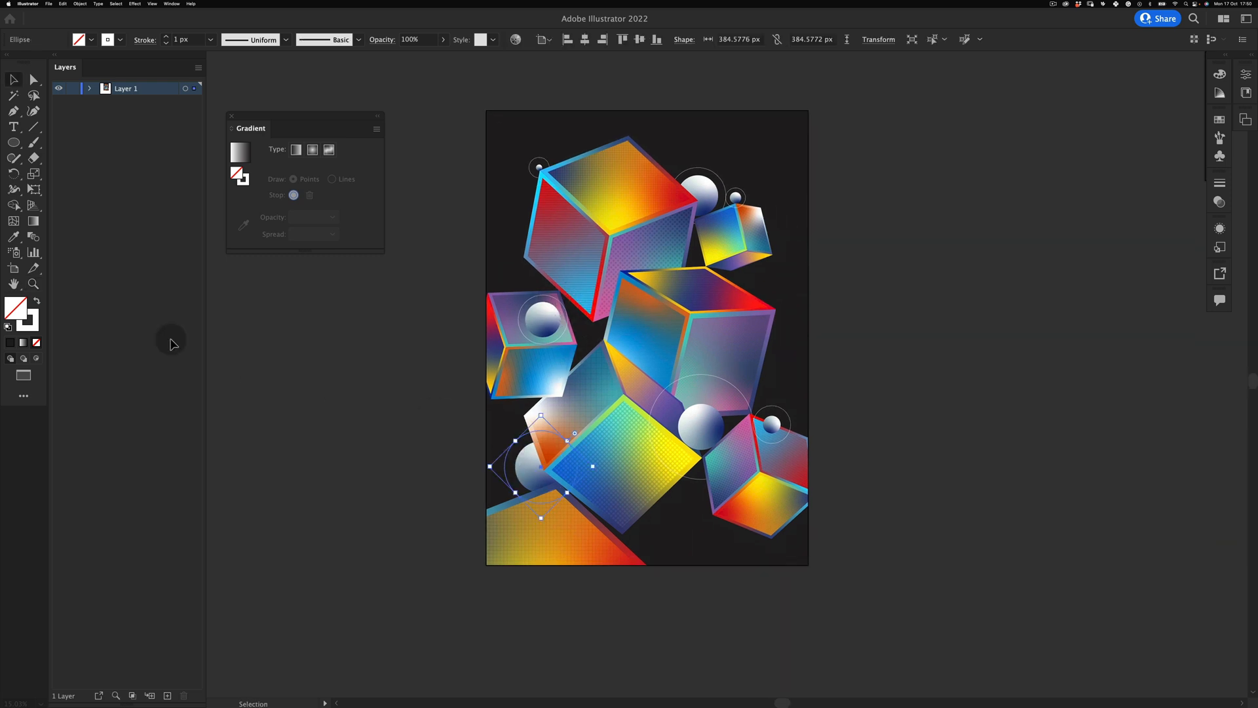
click(1219, 120)
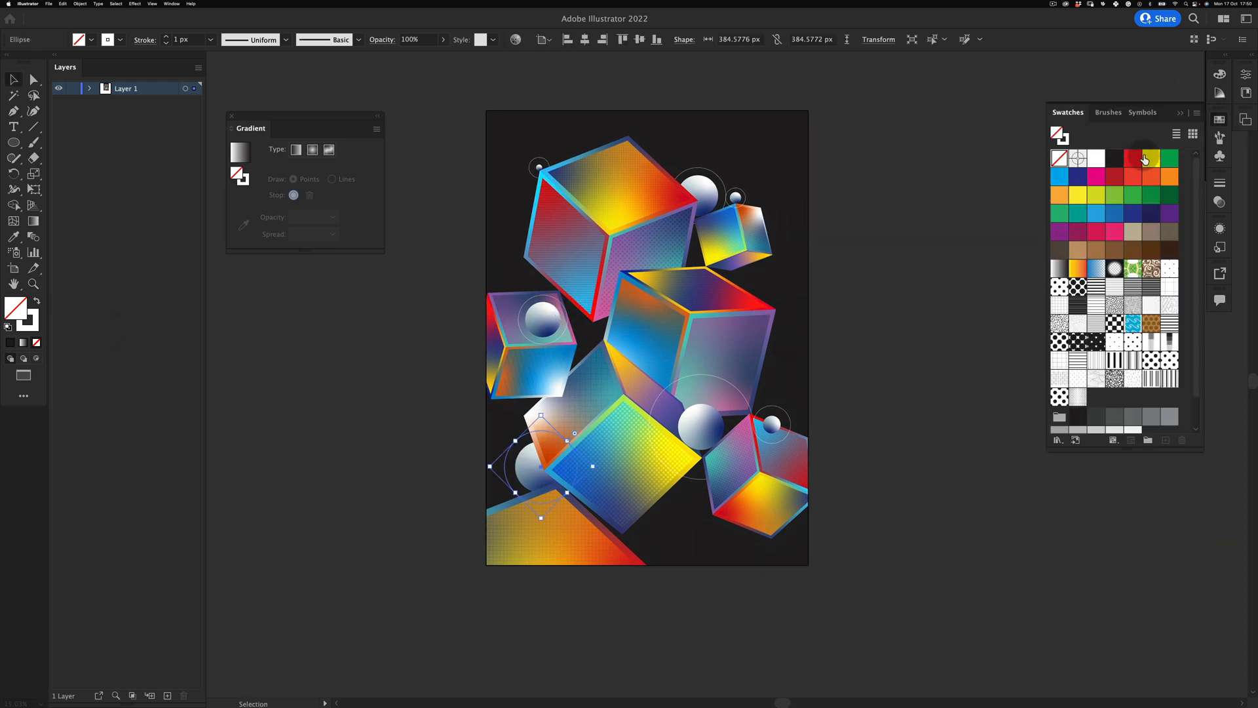
click(1146, 156)
click(901, 273)
key(super+z)
key(x)
click(1146, 157)
key(v)
click(943, 256)
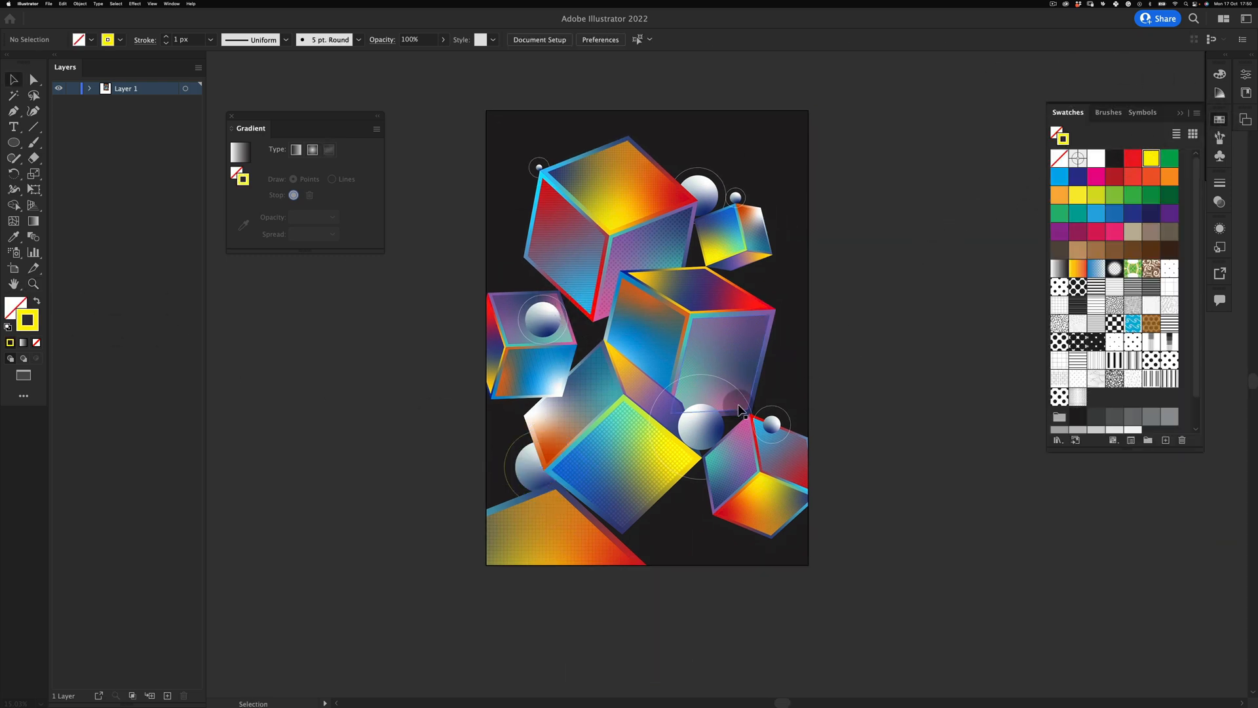
Set the stroke of the ring around the large sphere below the central cube to light yellow
click(739, 392)
click(1079, 194)
click(886, 332)
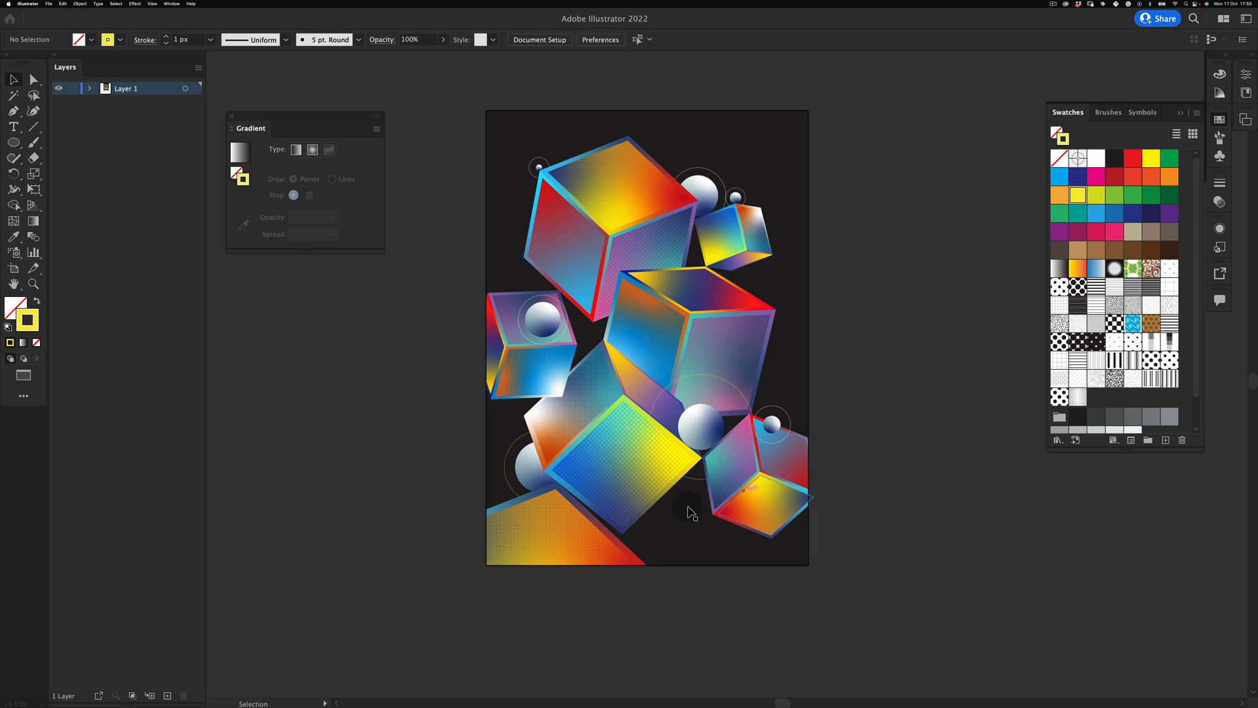
Apply the same light yellow stroke to all the remaining rings around the spheres
click(513, 490)
shift+click(778, 406)
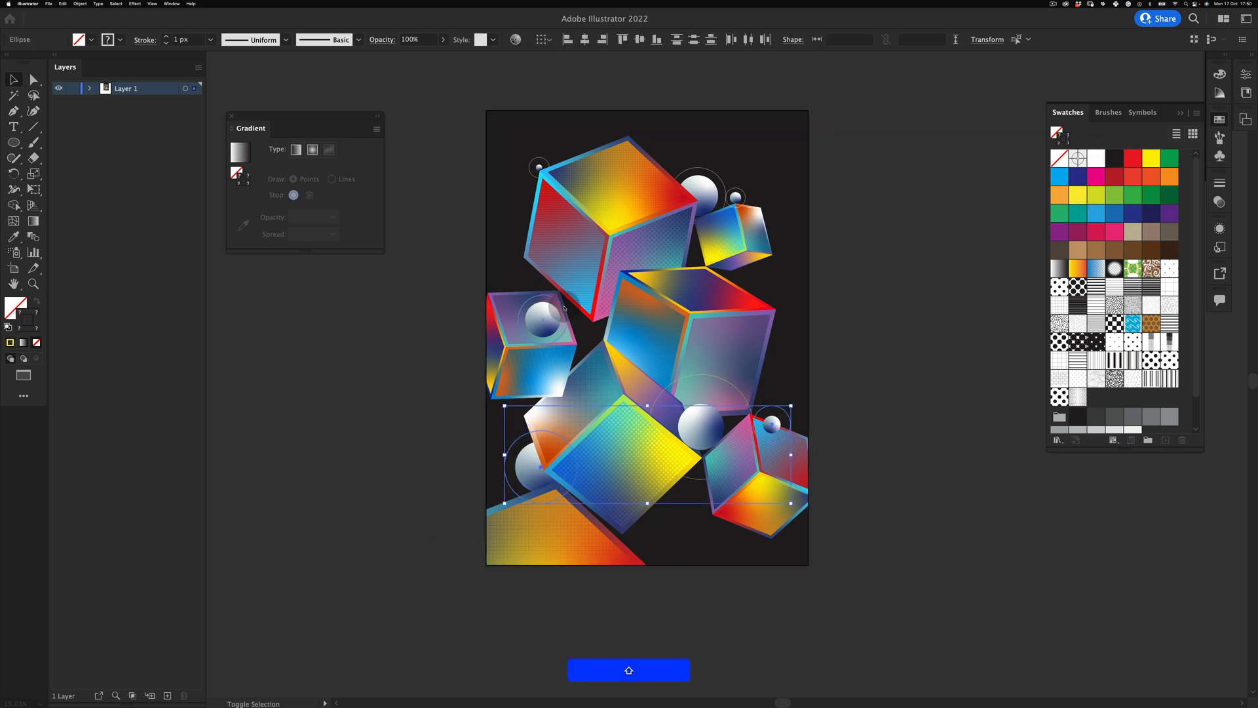
shift+click(565, 308)
shift+click(688, 171)
shift+click(531, 164)
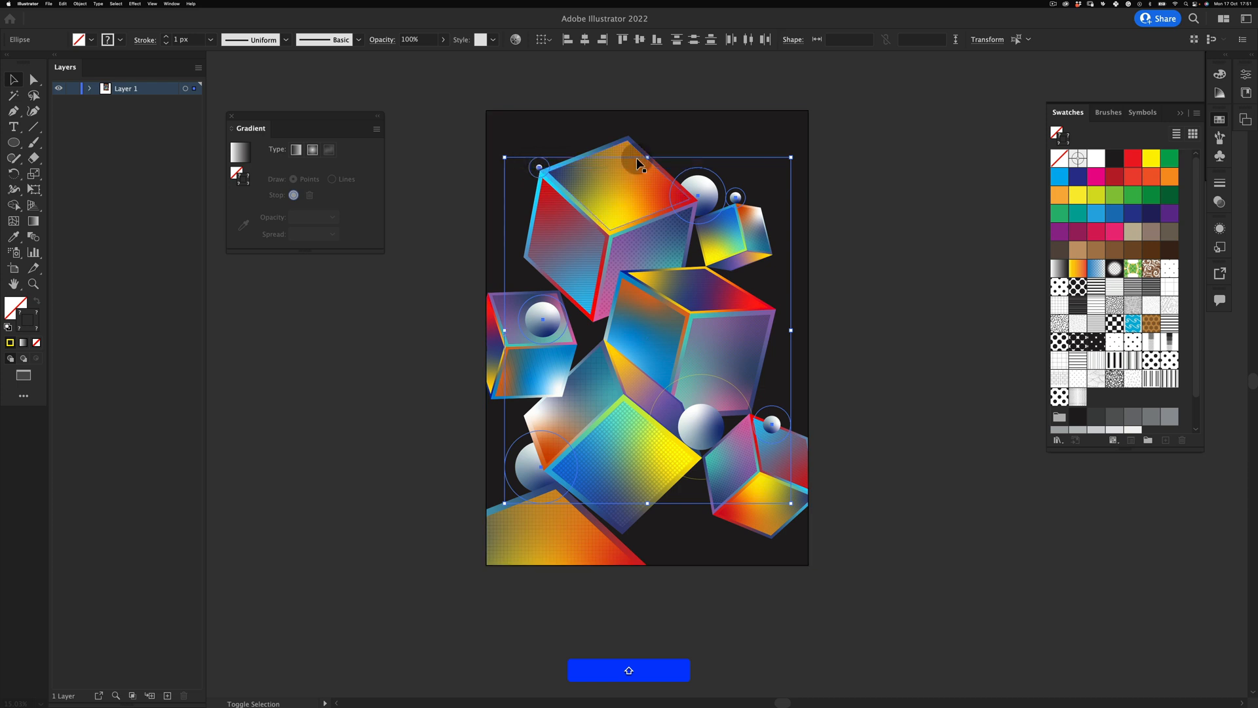
click(1077, 195)
key(v)
click(973, 268)
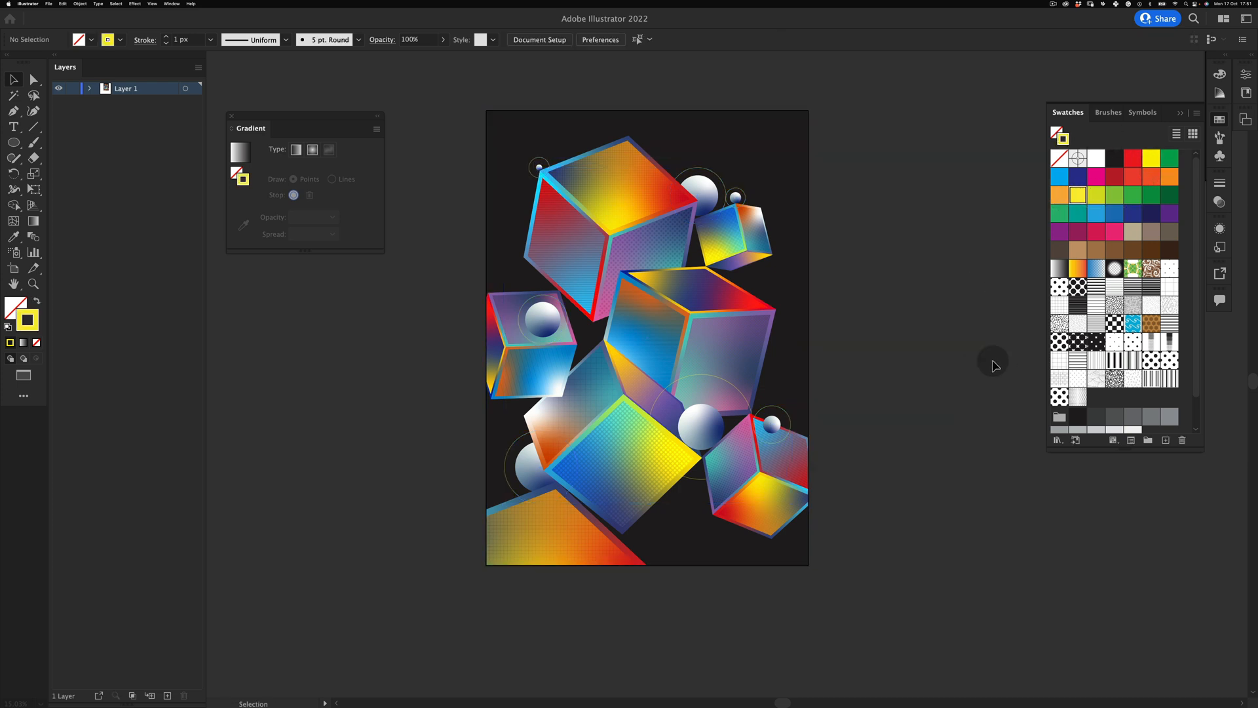
Collapse the swatches and examine the whole poster in full-screen view
click(1180, 113)
key(f)
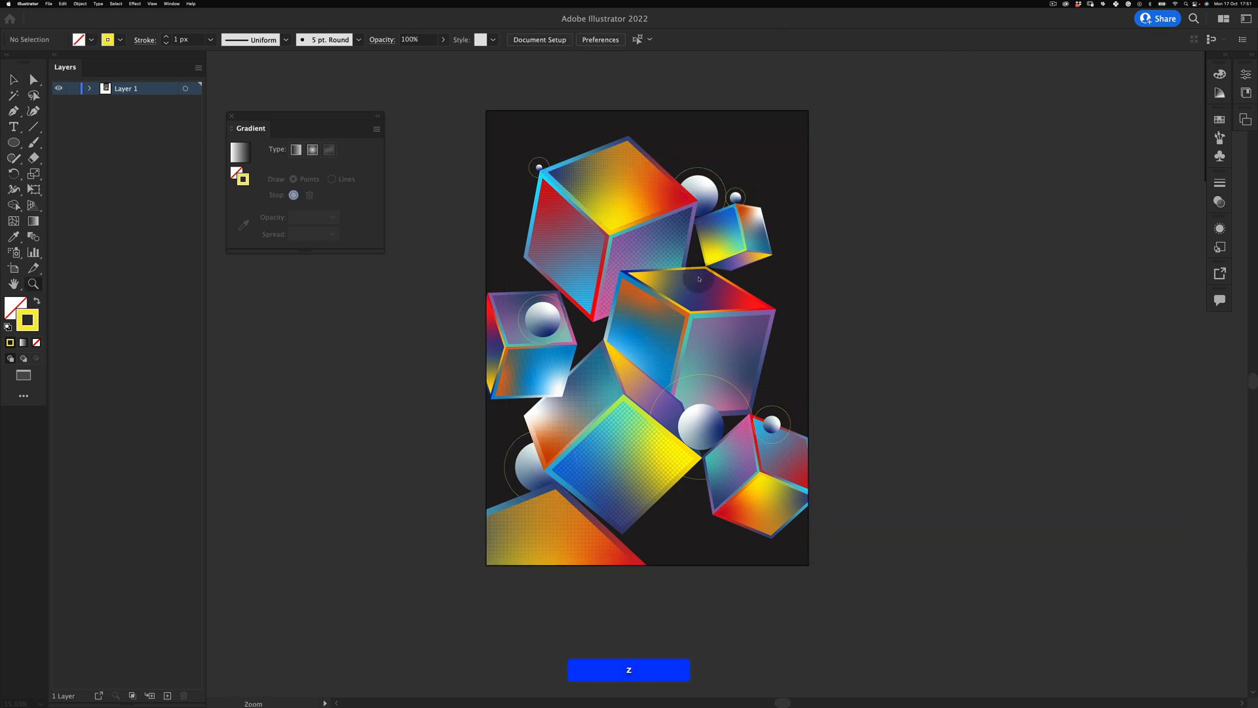
key(space)
key(z)
click(646, 350)
drag(655, 281, 705, 313)
key(space)
drag(705, 313, 692, 305)
key(v)
click(982, 157)
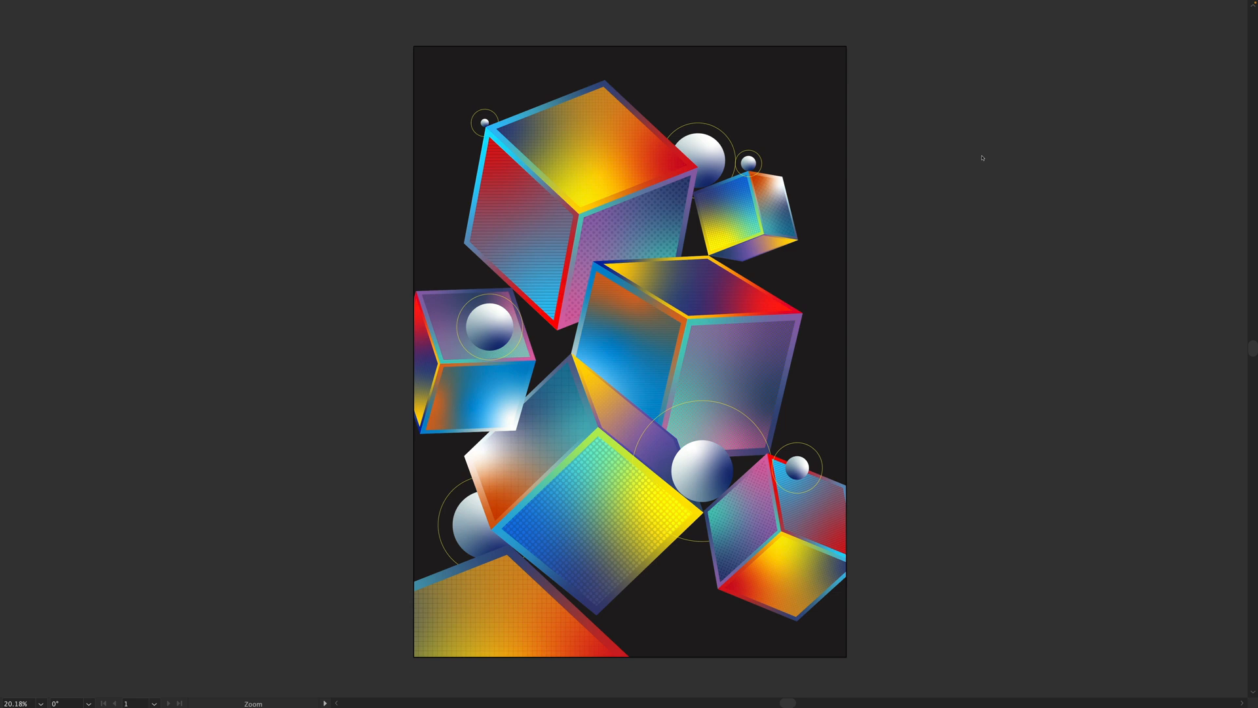
click(463, 296)
key(Escape)
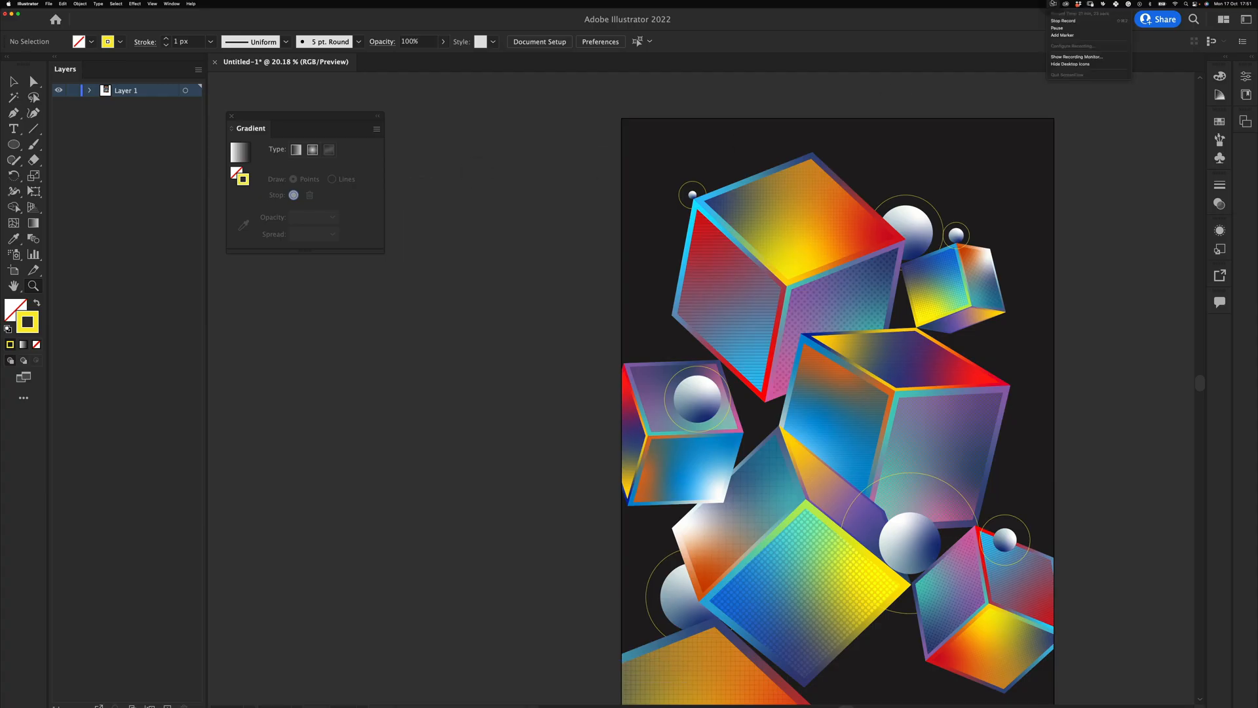